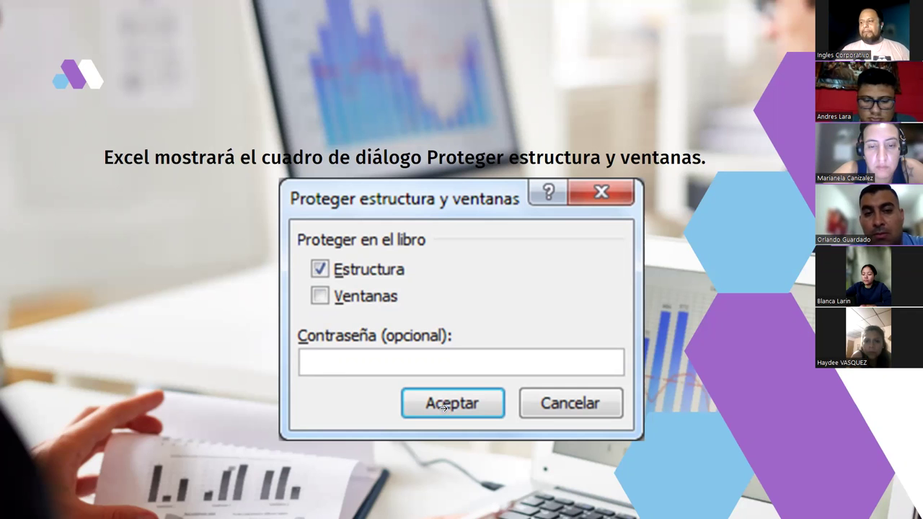
{"action": "key", "text": "Right"}
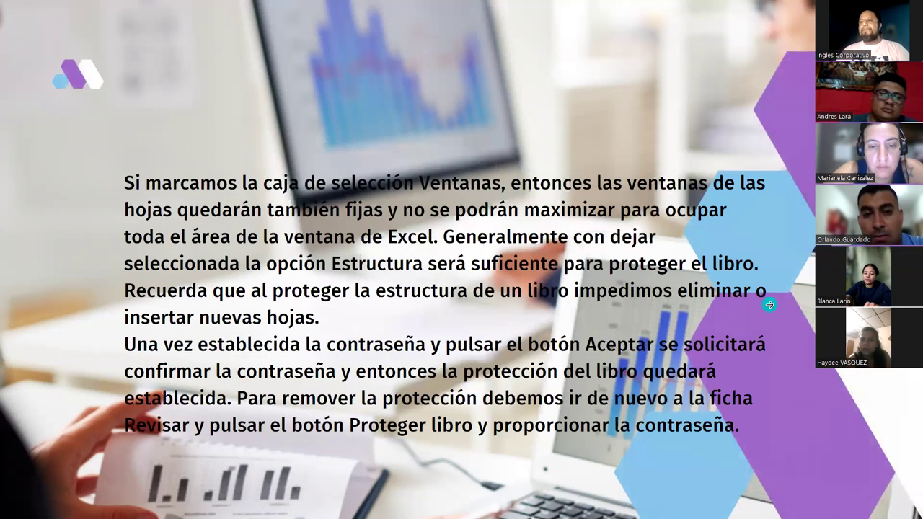
{"action": "key", "text": "Right"}
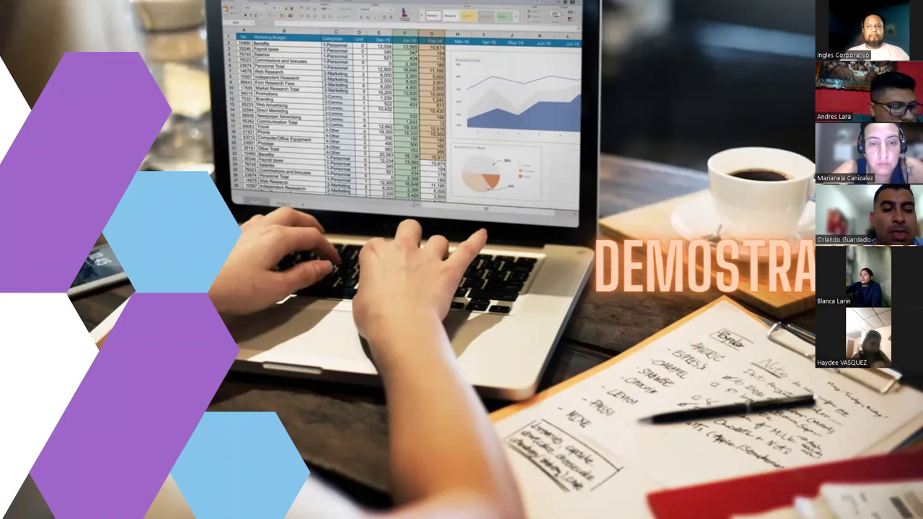
Step: Switch to Excel, create a new blank workbook and maximize its window
{"action": "key", "text": "alt+Tab"}
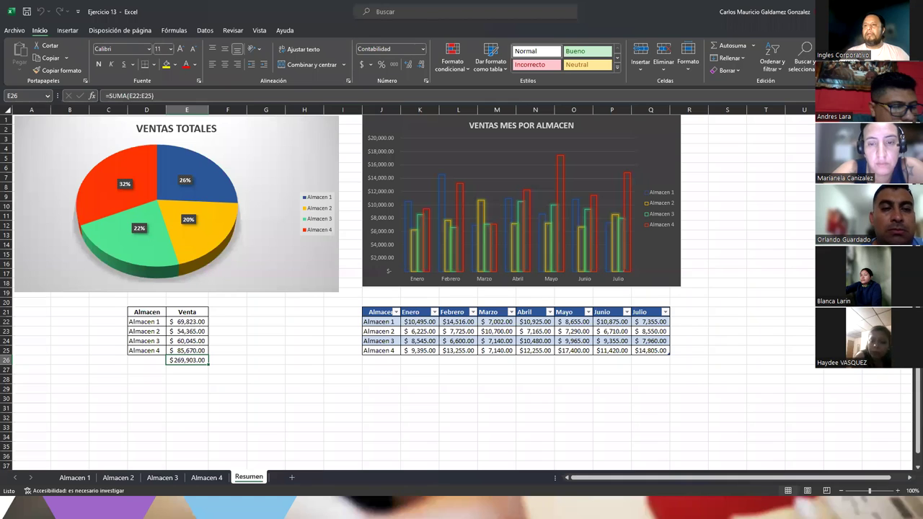
{"action": "left_click", "coordinate": [14, 30]}
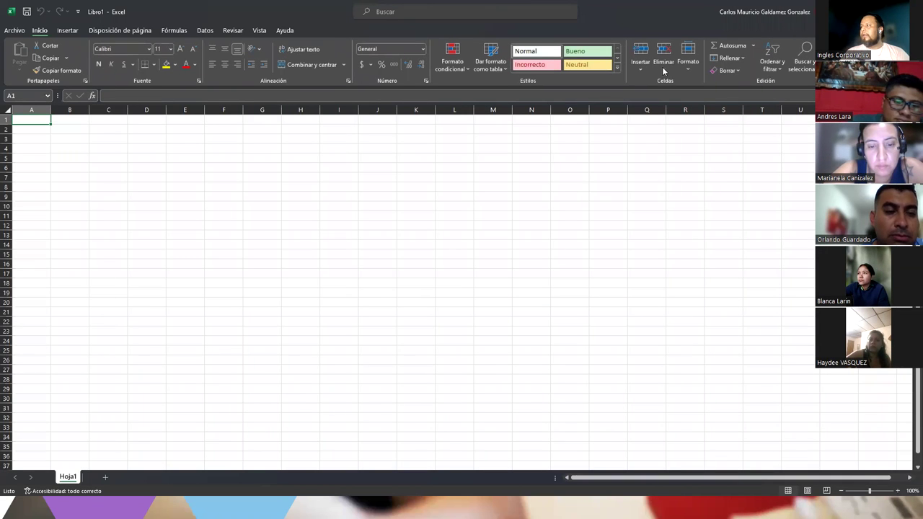
{"action": "key", "text": "super+Down"}
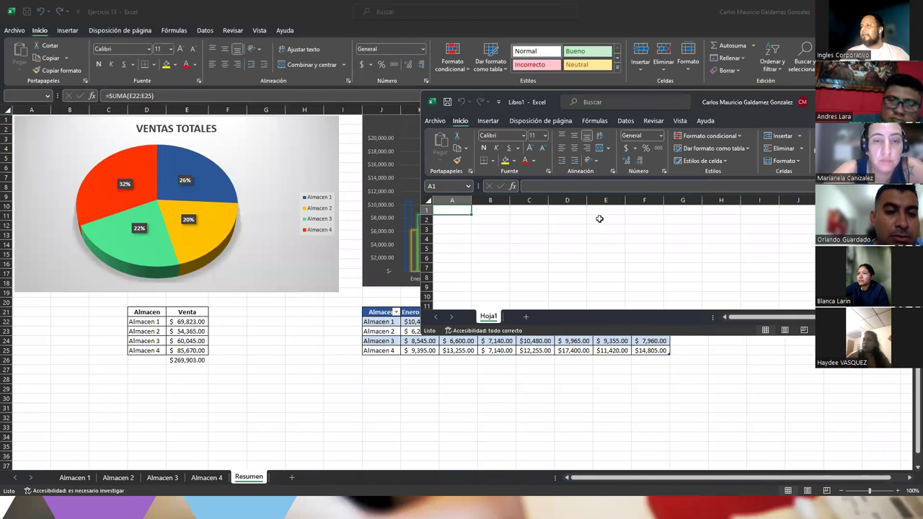
{"action": "key", "text": "super+Home"}
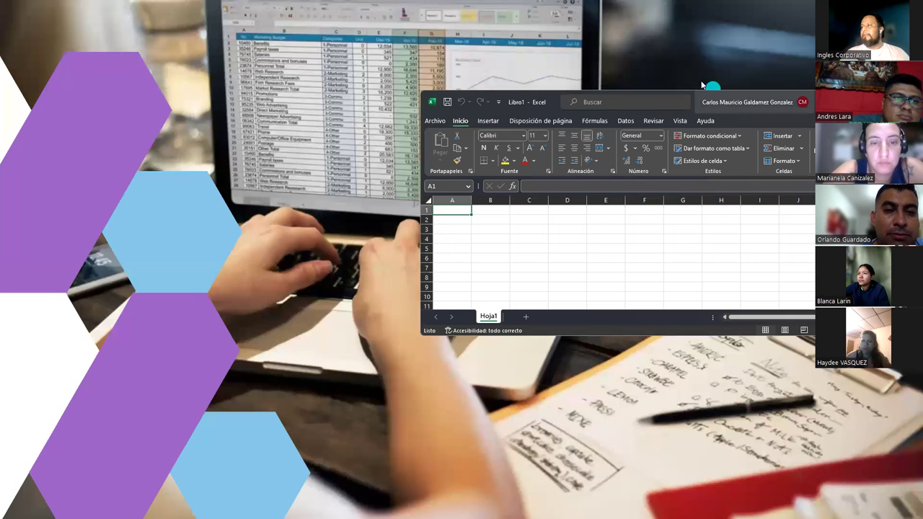
{"action": "key", "text": "super+Up"}
{"action": "left_click", "coordinate": [216, 398]}
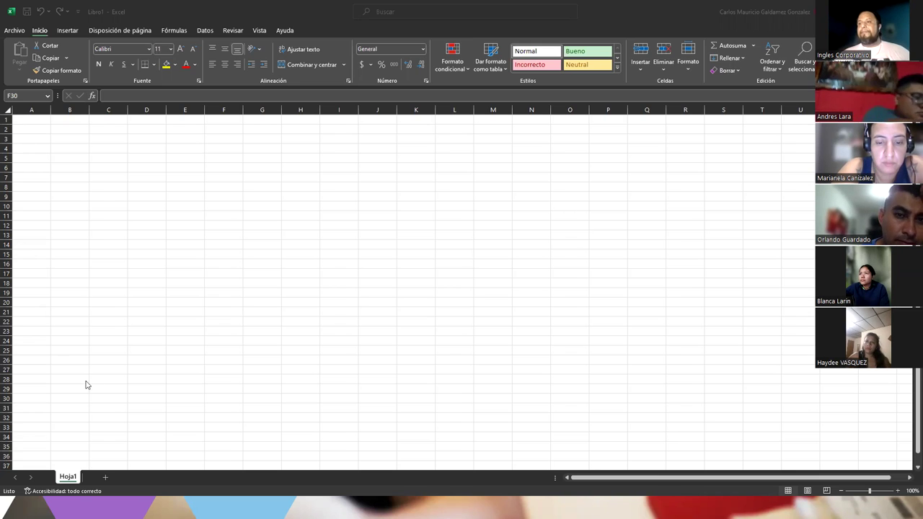
Step: Enter the headers Codigo, Nombres, Apellidos and Grado across row 3, starting in cell B3
{"action": "left_click", "coordinate": [61, 138]}
{"action": "scroll", "coordinate": [97, 198], "scroll_direction": "up", "scroll_amount": 3}
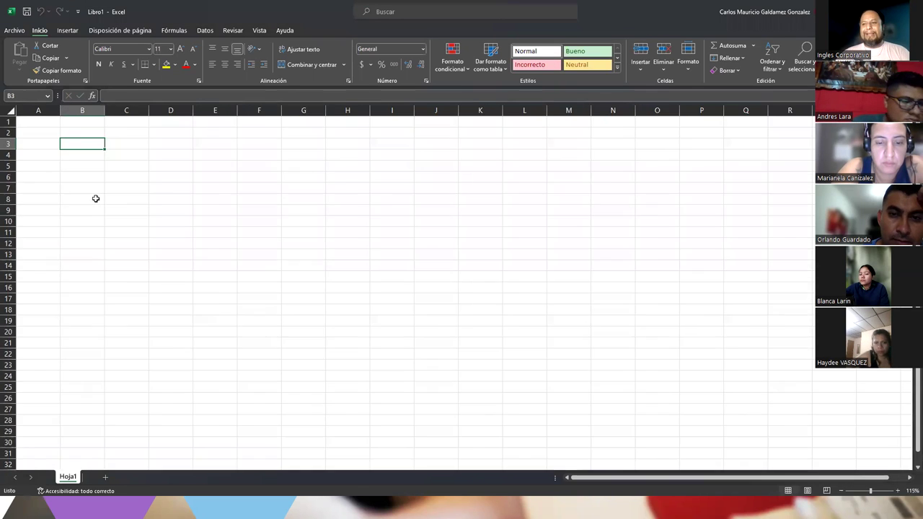
{"action": "scroll", "coordinate": [97, 198], "scroll_direction": "up", "scroll_amount": 1}
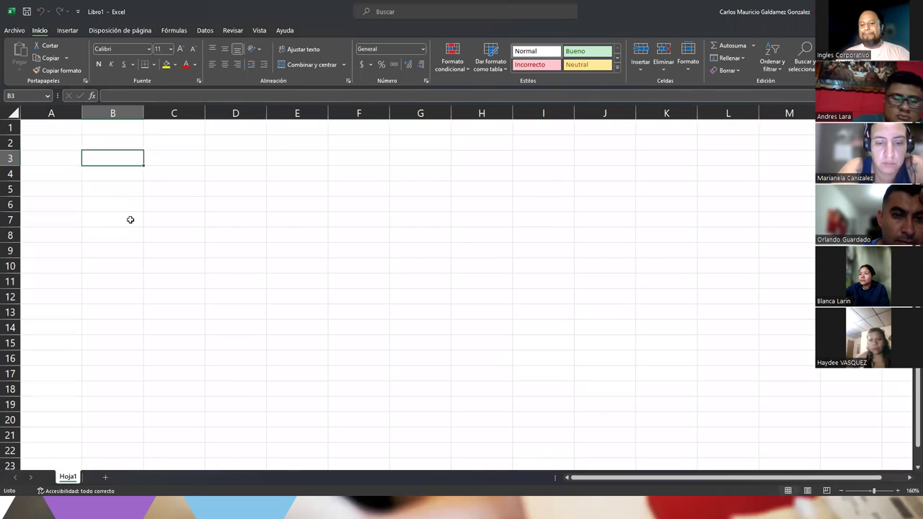
{"action": "type", "text": "Codigo"}
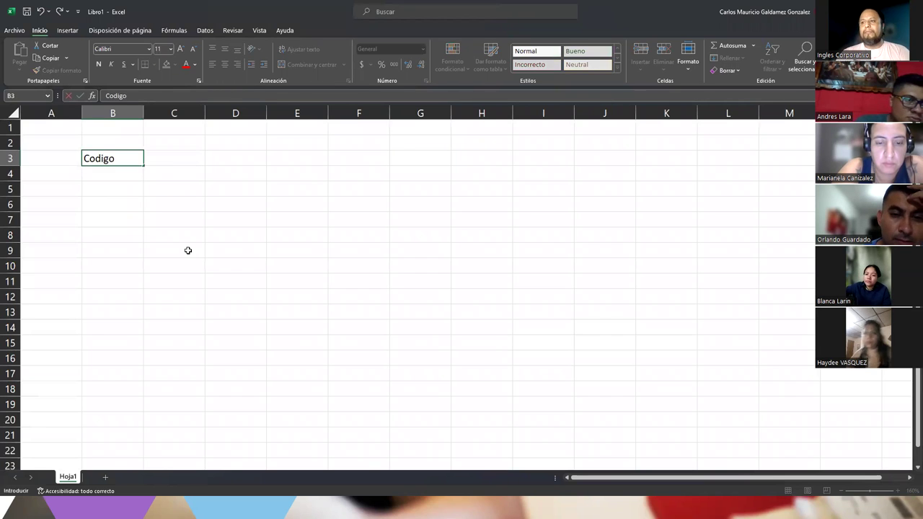
{"action": "key", "text": "Tab"}
{"action": "type", "text": "Nomb"}
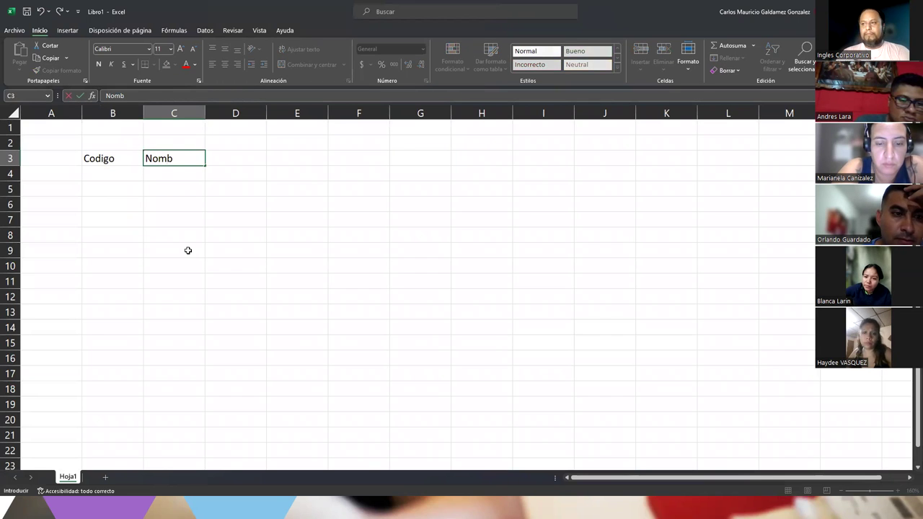
{"action": "type", "text": "res"}
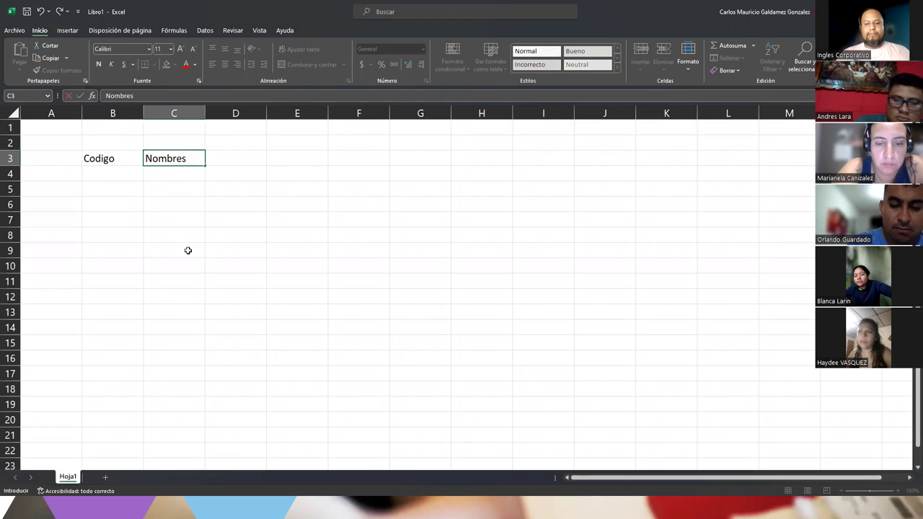
{"action": "key", "text": "Tab"}
{"action": "type", "text": "Apellidos"}
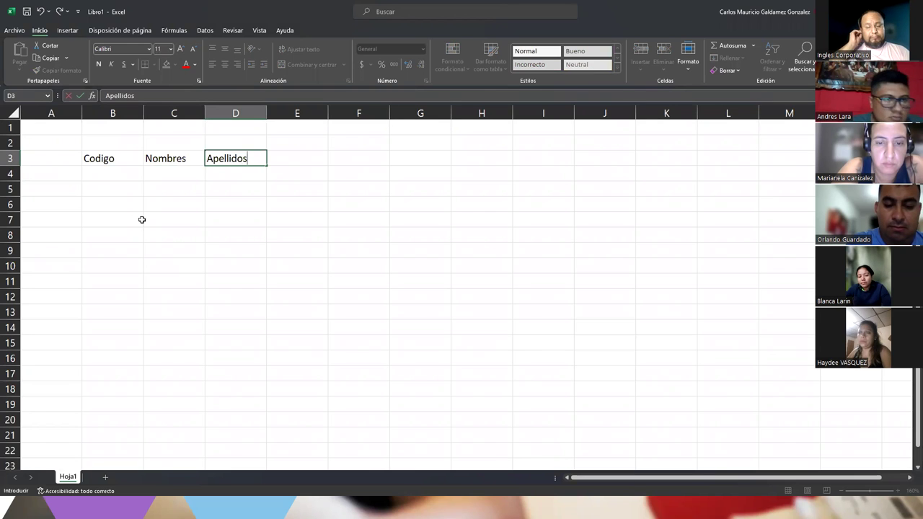
{"action": "key", "text": "Tab"}
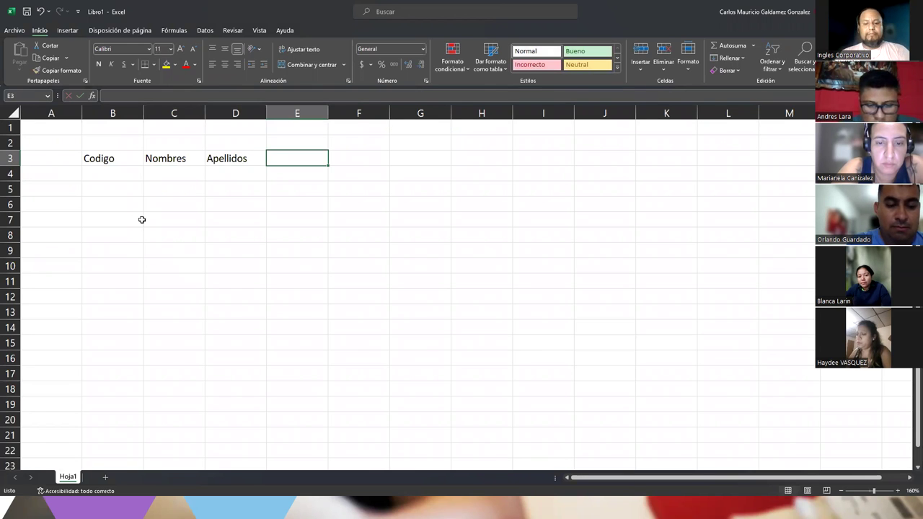
{"action": "type", "text": "Grado"}
{"action": "key", "text": "Tab"}
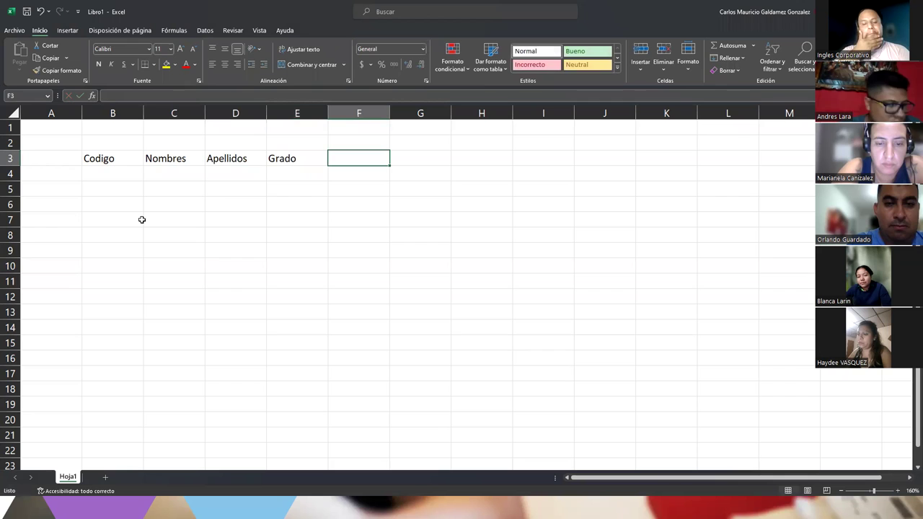
Step: Enter the header 1° Trimestre in F3 and fill it across through H3
{"action": "type", "text": "1"}
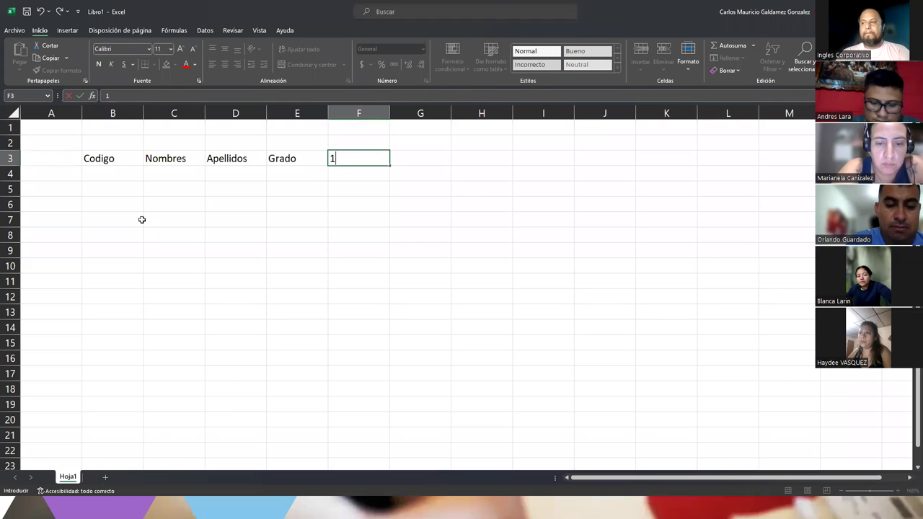
{"action": "type", "text": "° T"}
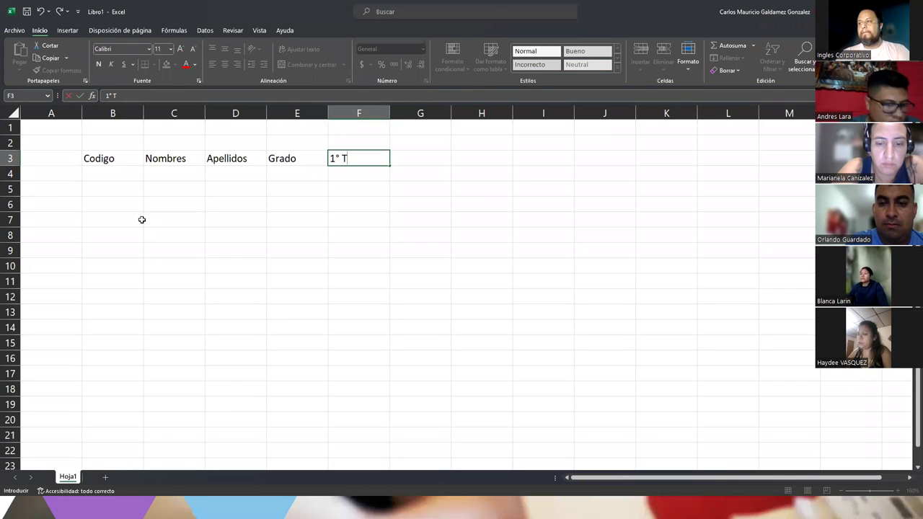
{"action": "type", "text": "rimestre"}
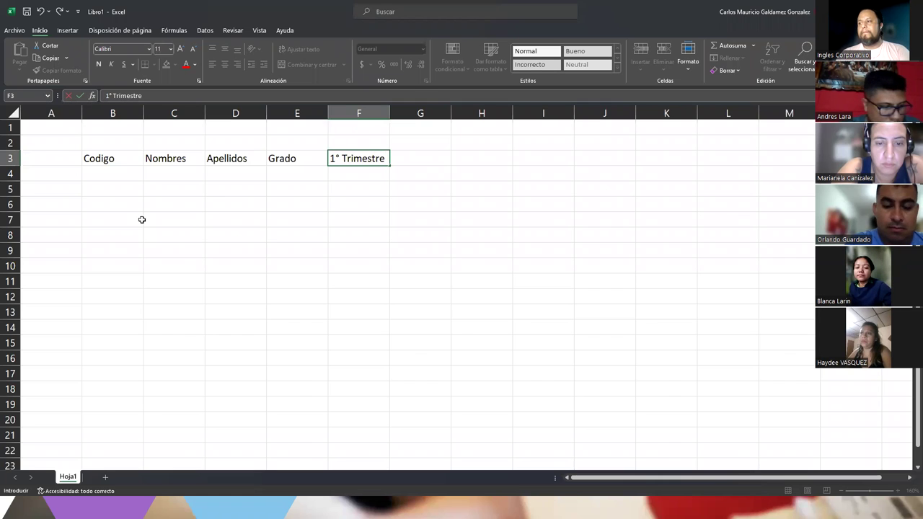
{"action": "key", "text": "Tab"}
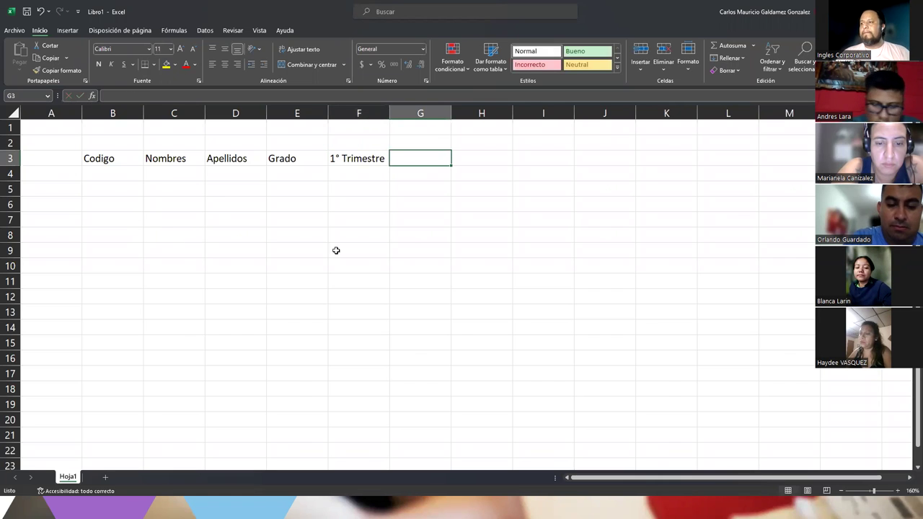
{"action": "left_click", "coordinate": [357, 160]}
{"action": "left_click_drag", "start_coordinate": [389, 165], "coordinate": [493, 162]}
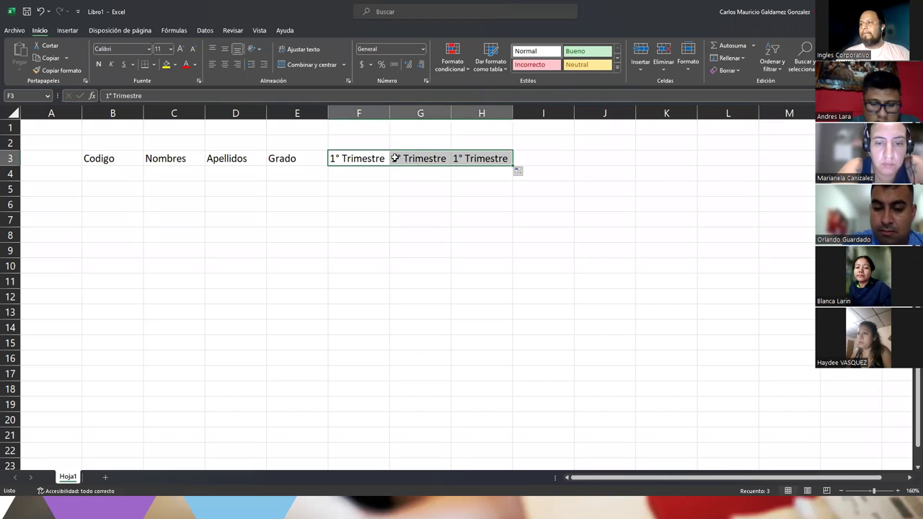
Step: Change the copied headers to 2° Trimestre in G3 and 3° Trimestre in H3
{"action": "double_click", "coordinate": [396, 157]}
{"action": "key", "text": "BackSpace"}
{"action": "type", "text": "2"}
{"action": "key", "text": "Tab"}
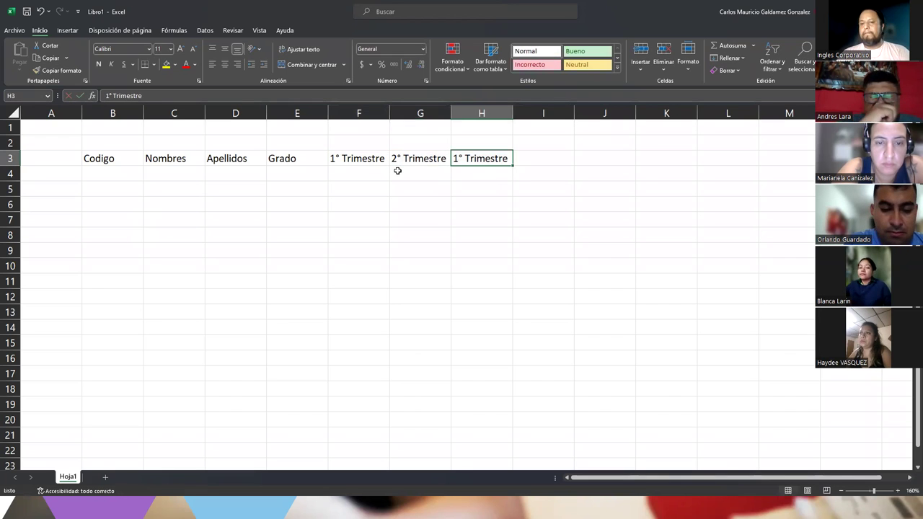
{"action": "key", "text": "F2"}
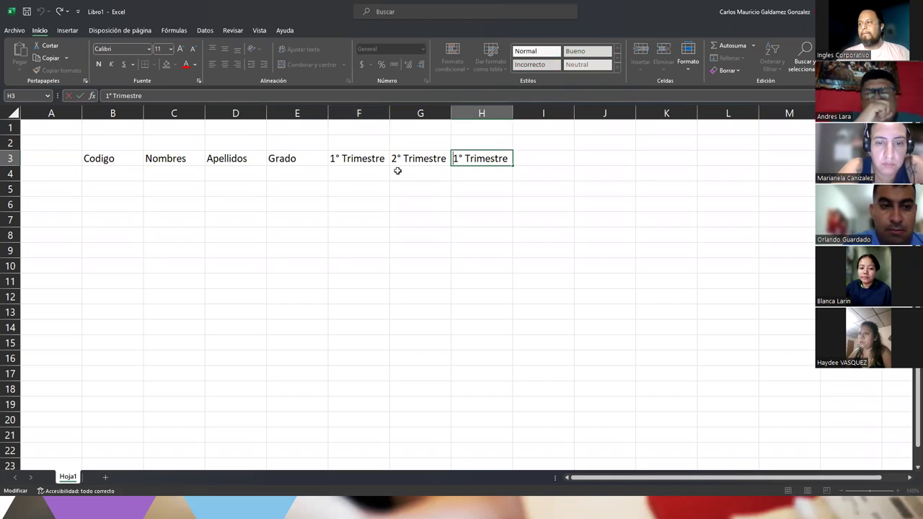
{"action": "key", "text": "Delete"}
{"action": "type", "text": "3"}
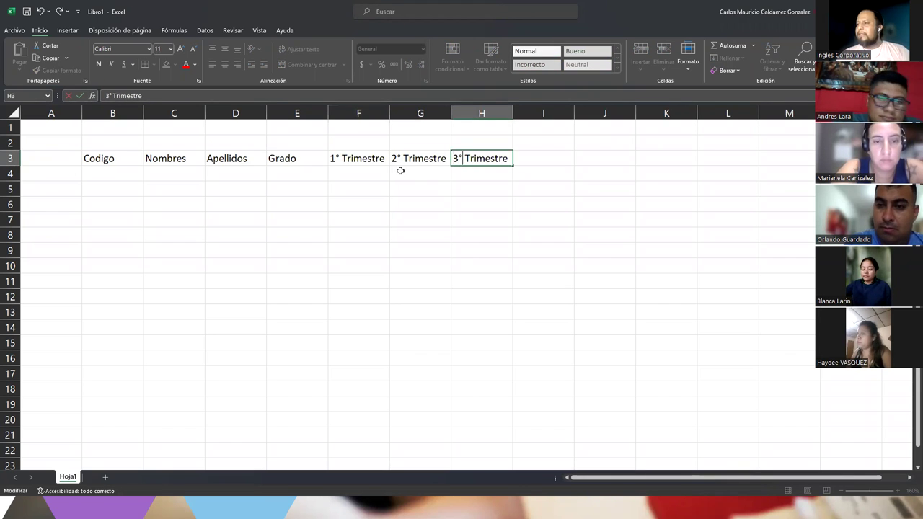
{"action": "key", "text": "Tab"}
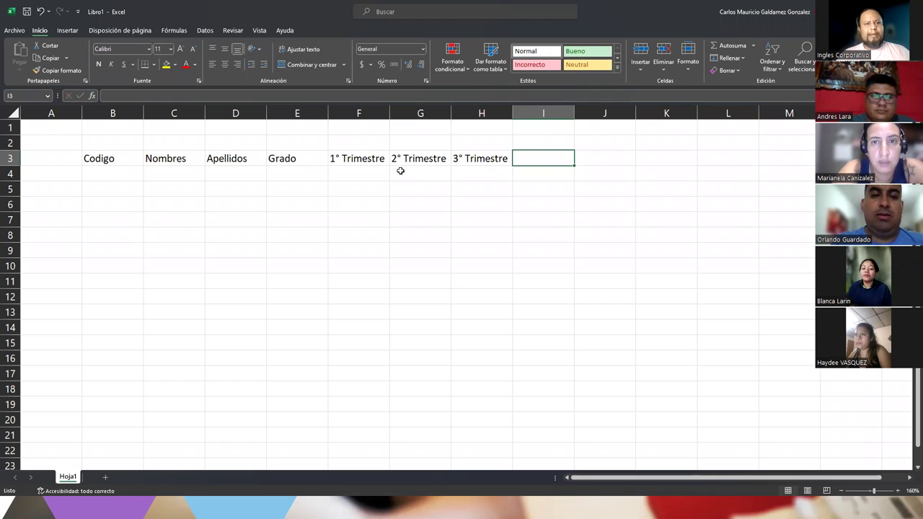
Step: Fill the trimester header into I3 and change it to 4° Trimestre
{"action": "key", "text": "Left"}
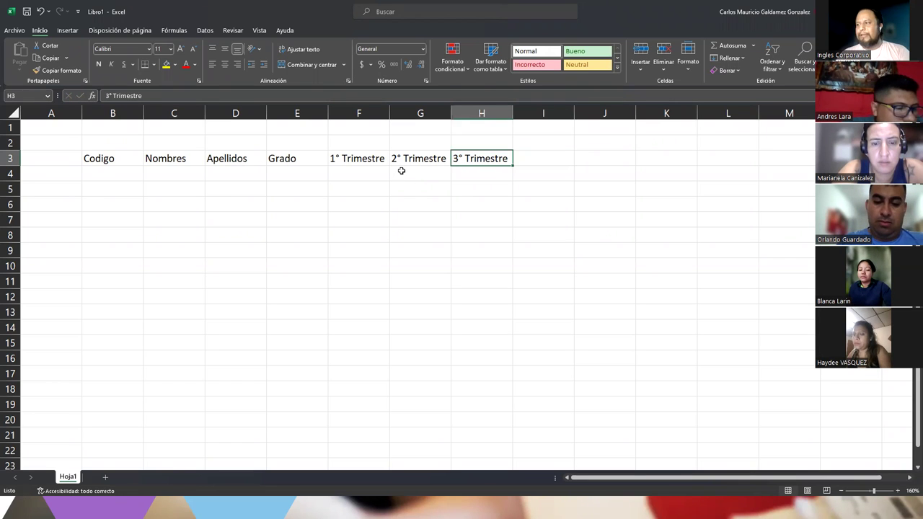
{"action": "left_click_drag", "start_coordinate": [374, 162], "coordinate": [545, 166]}
{"action": "double_click", "coordinate": [515, 157]}
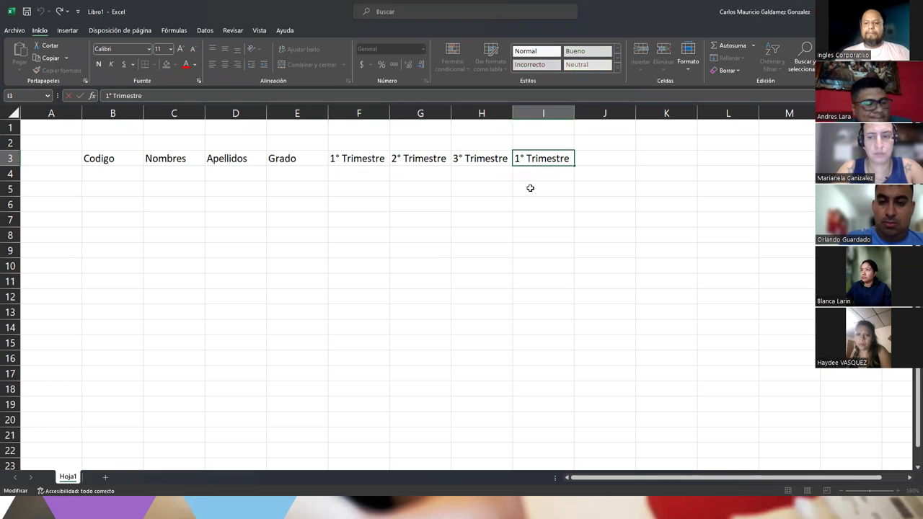
{"action": "key", "text": "BackSpace"}
{"action": "type", "text": "4"}
{"action": "key", "text": "Return"}
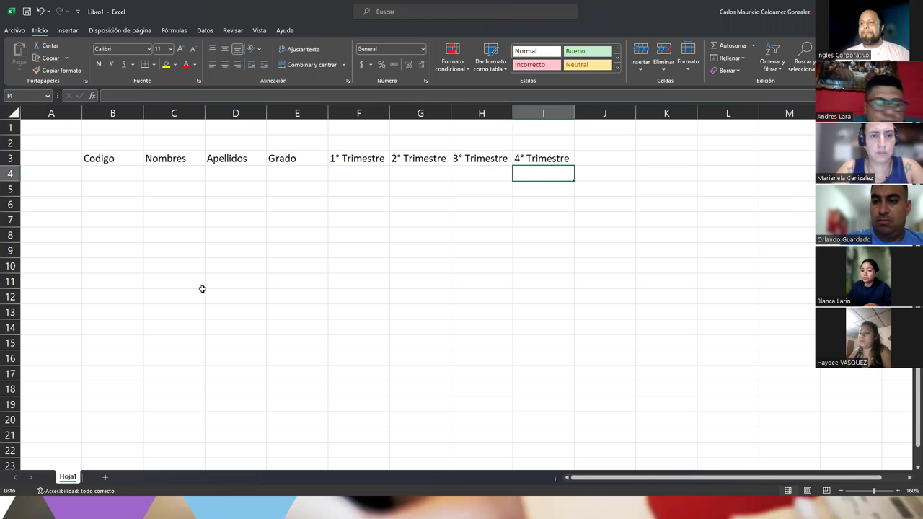
Step: Enter the header Promedio Final in cell J3, correcting its spelling
{"action": "double_click", "coordinate": [68, 477]}
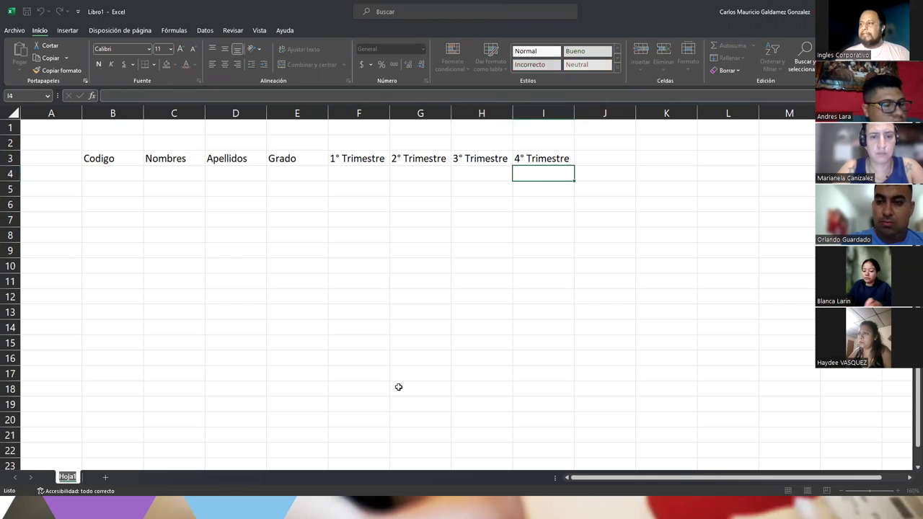
{"action": "left_click", "coordinate": [589, 160]}
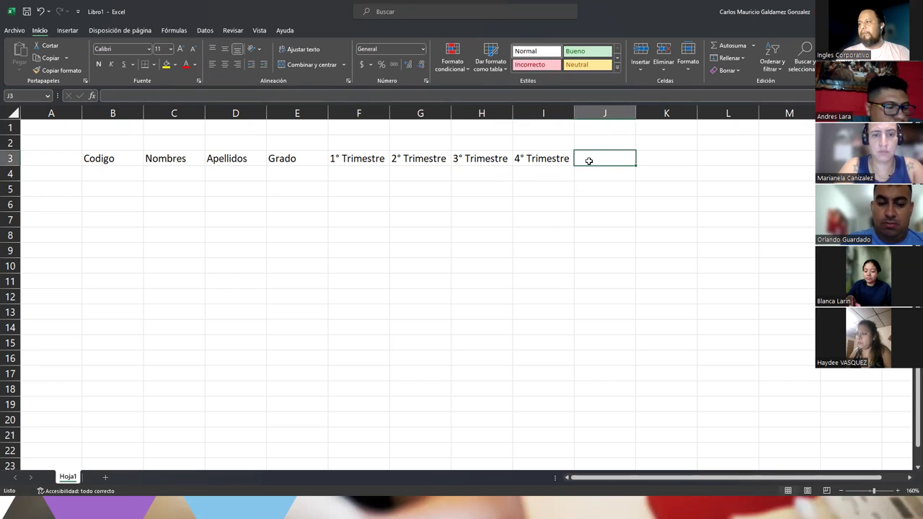
{"action": "type", "text": "Promedio"}
{"action": "key", "text": "BackSpace"}
{"action": "type", "text": "Fianl"}
{"action": "key", "text": "Return"}
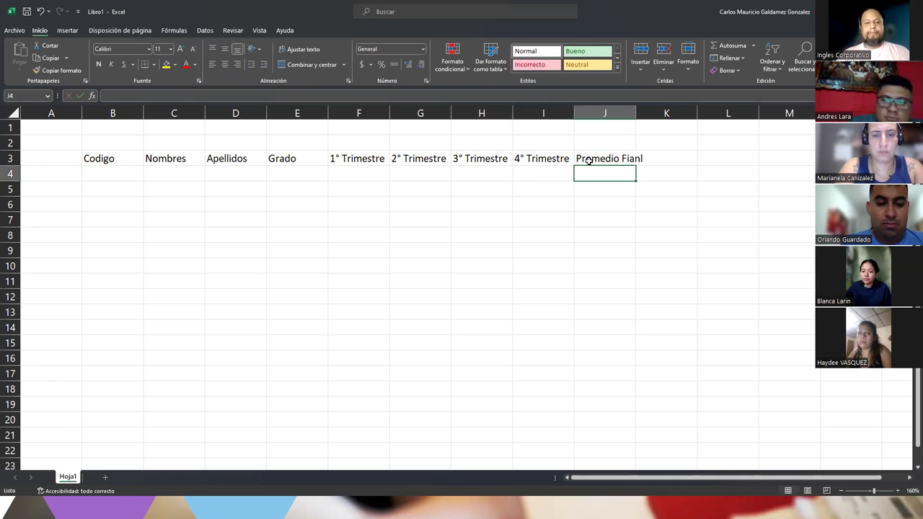
{"action": "double_click", "coordinate": [589, 160]}
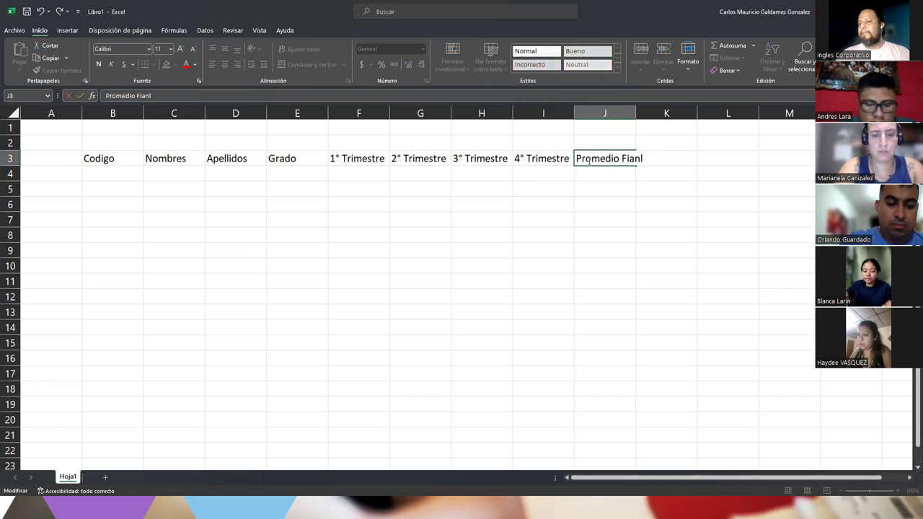
{"action": "key", "text": "BackSpace"}
{"action": "key", "text": "BackSpace"}
{"action": "key", "text": "BackSpace"}
{"action": "type", "text": "inal"}
{"action": "key", "text": "Return"}
{"action": "mouse_move", "coordinate": [98, 160]}
{"action": "left_mouse_down"}
{"action": "mouse_move", "coordinate": [552, 177]}
{"action": "mouse_move", "coordinate": [602, 238]}
{"action": "left_mouse_up"}
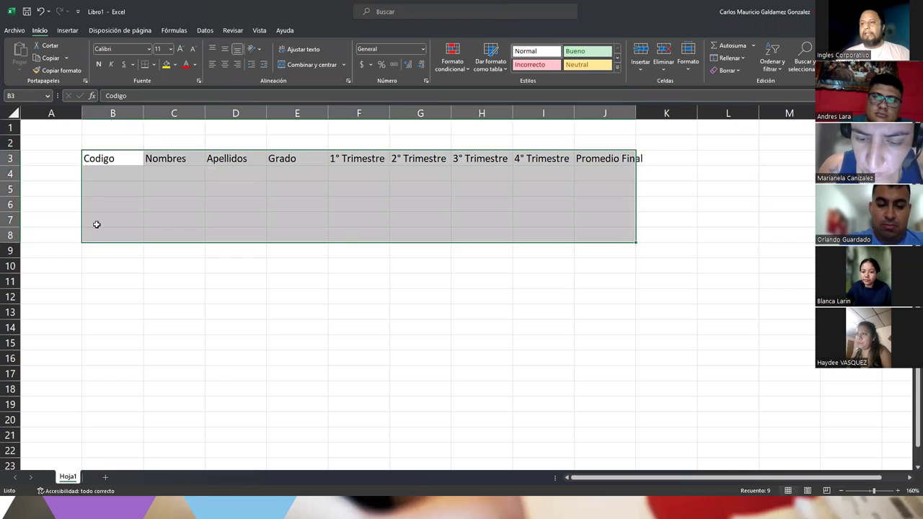
{"action": "left_click", "coordinate": [108, 173]}
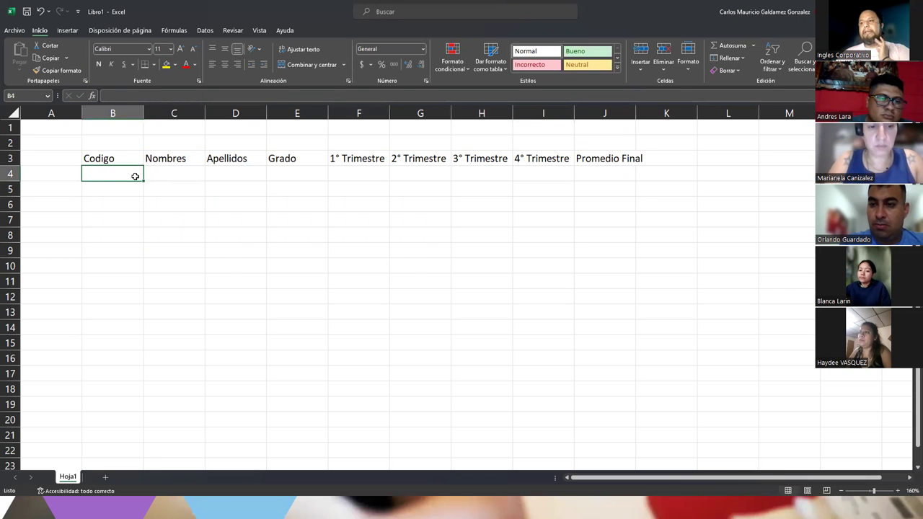
{"action": "double_click", "coordinate": [120, 174]}
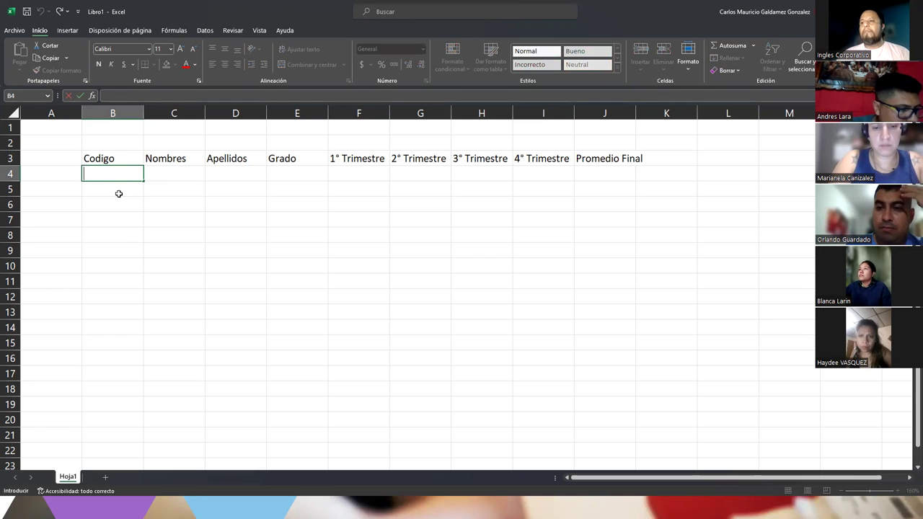
{"action": "left_click", "coordinate": [96, 140]}
{"action": "left_click", "coordinate": [67, 158]}
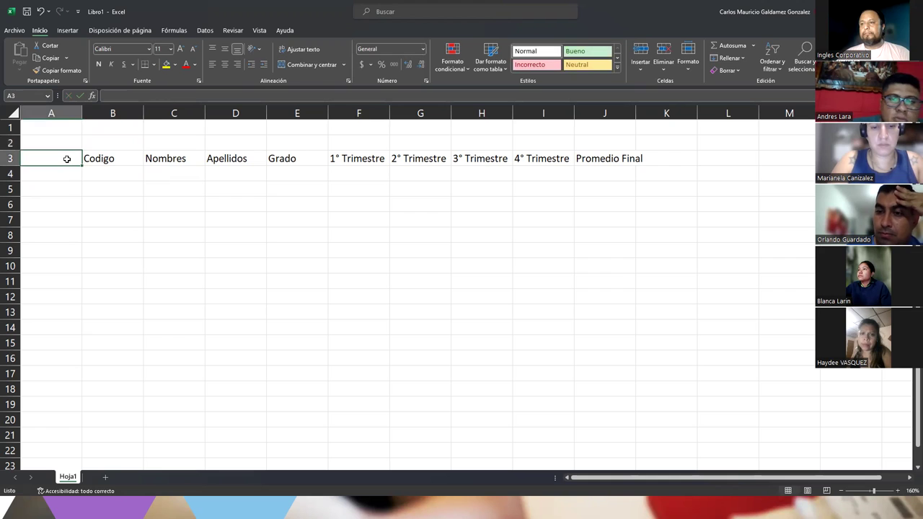
Step: Enter the header NIE in cell A3, correcting its last letter
{"action": "type", "text": "NIU"}
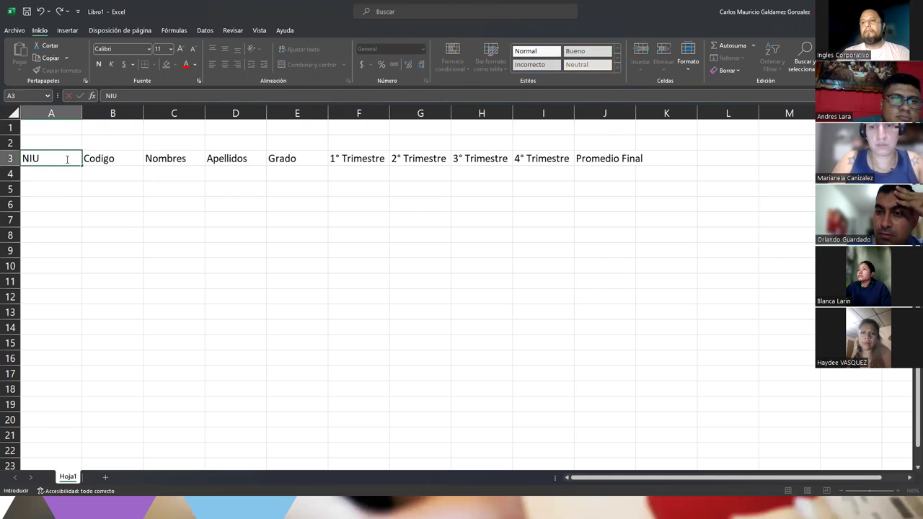
{"action": "key", "text": "BackSpace"}
{"action": "type", "text": "E"}
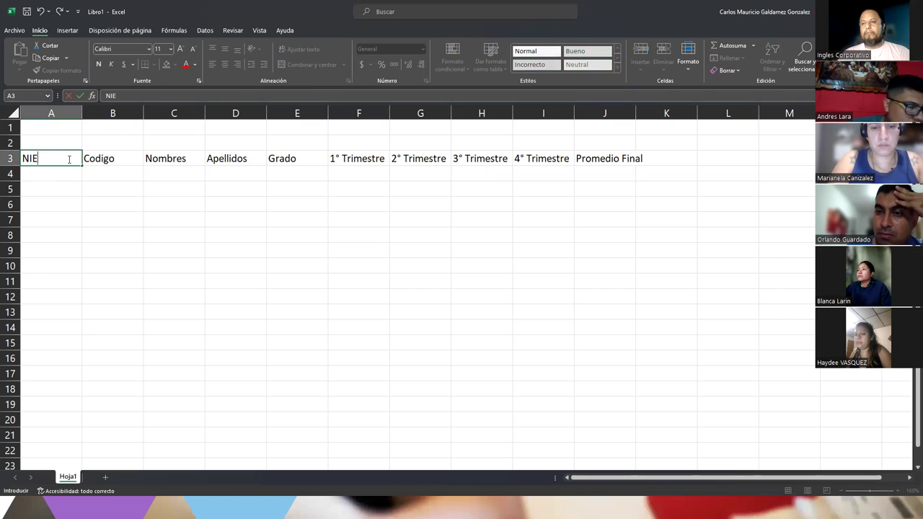
{"action": "key", "text": "Return"}
{"action": "left_click", "coordinate": [69, 159]}
Step: Enter the formula =ALEATORIO.ENTRE(100000;999999) in cell A4 to generate a random six-digit NIE
{"action": "left_click", "coordinate": [61, 174]}
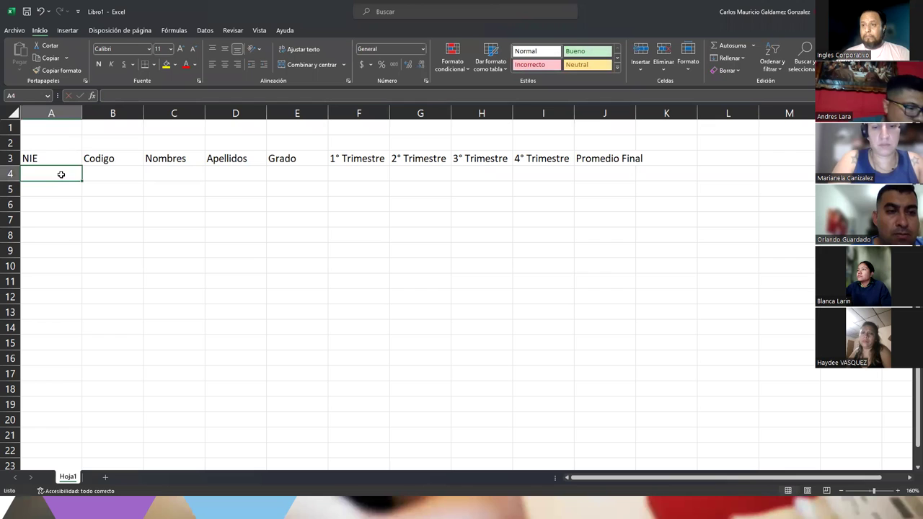
{"action": "type", "text": "=ale"}
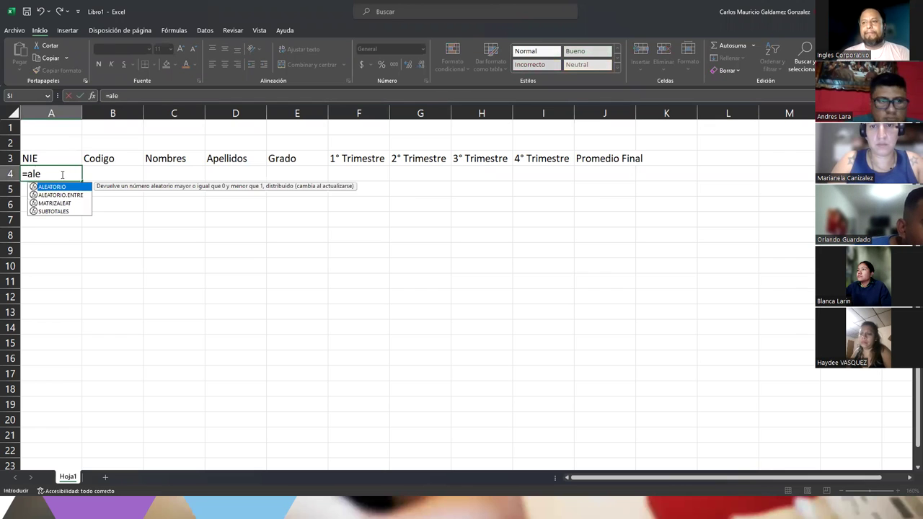
{"action": "key", "text": "Down"}
{"action": "key", "text": "Tab"}
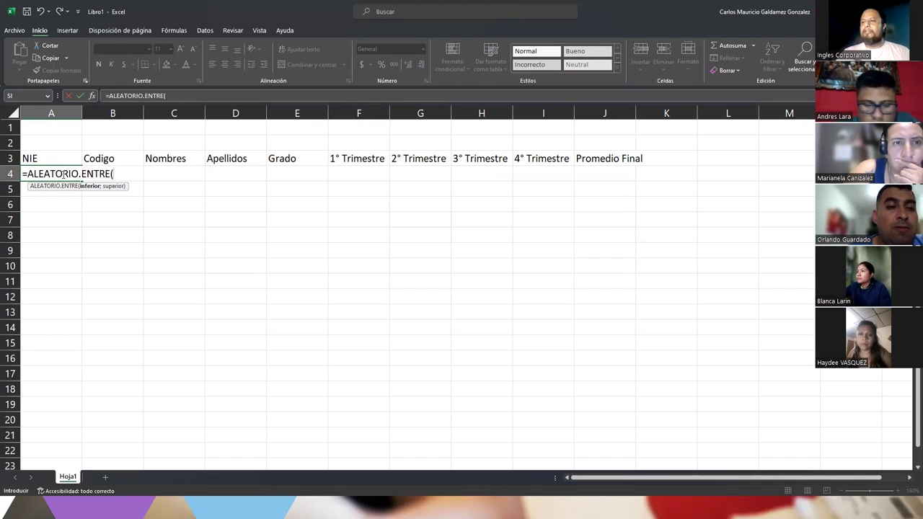
{"action": "type", "text": "1"}
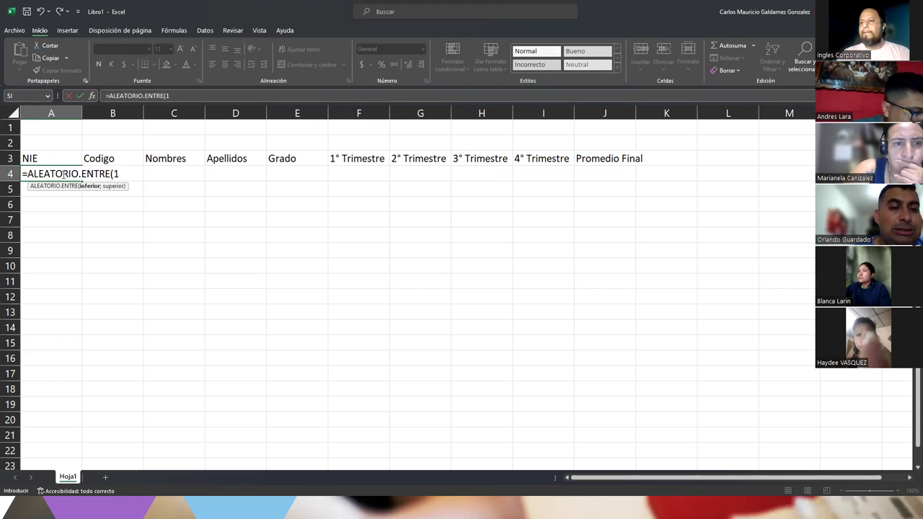
{"action": "type", "text": "00000"}
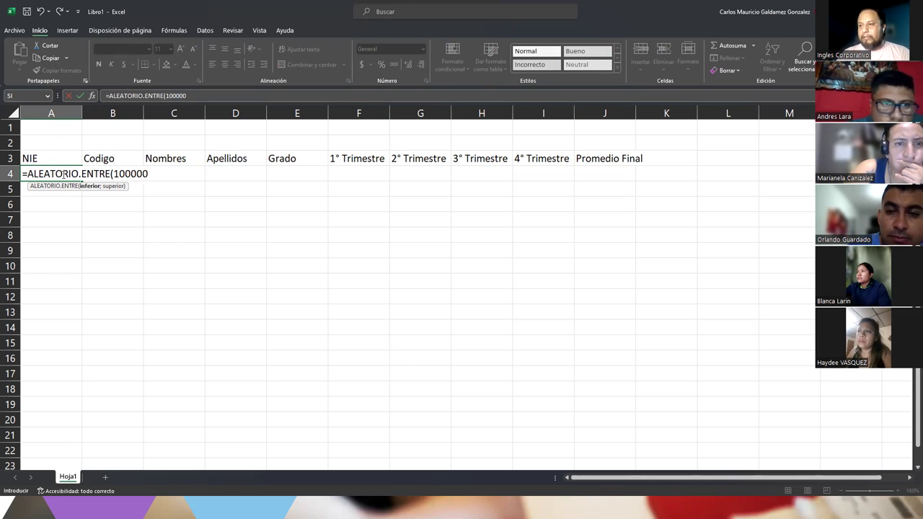
{"action": "type", "text": ";"}
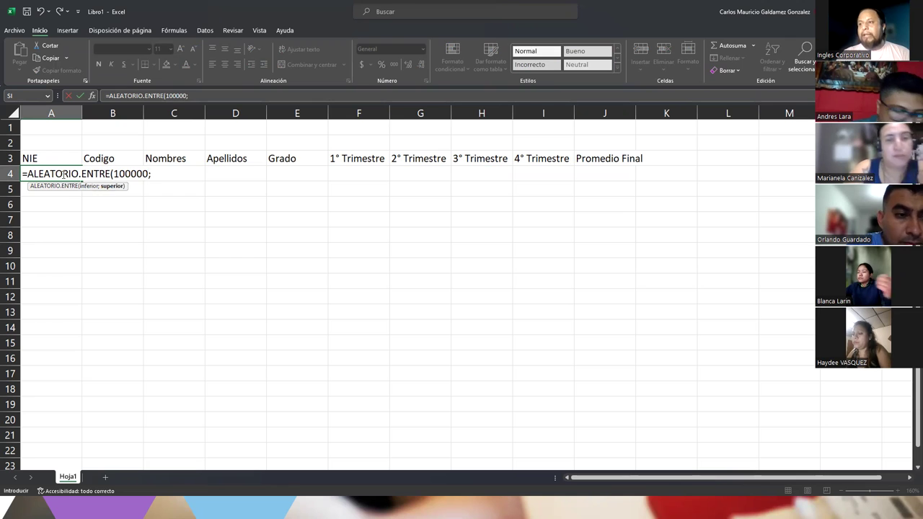
{"action": "type", "text": "999999"}
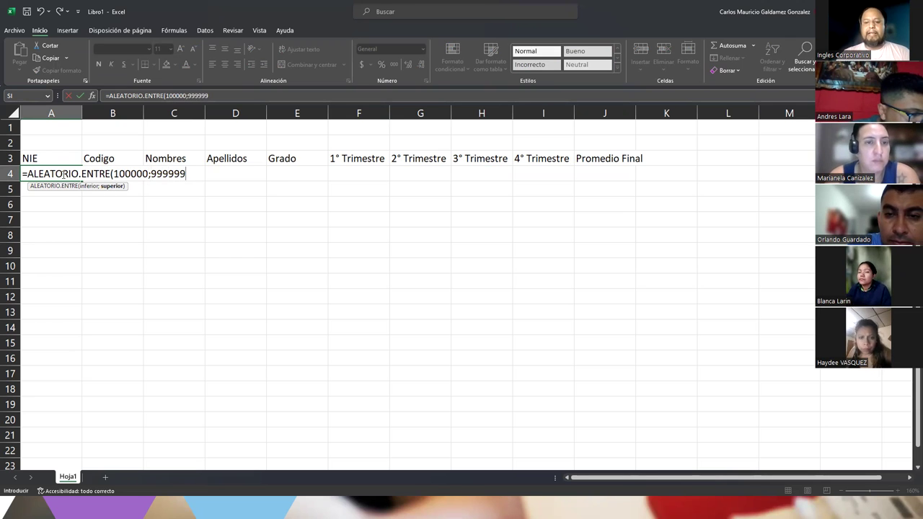
{"action": "type", "text": ")"}
{"action": "key", "text": "Return"}
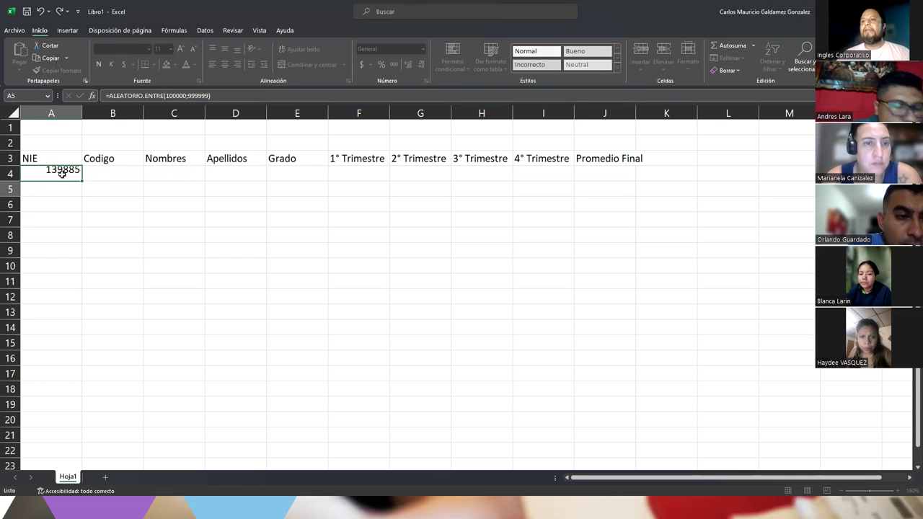
Step: Replace the random-number formula in A4 with its plain value using copy and paste as values
{"action": "left_click", "coordinate": [63, 174]}
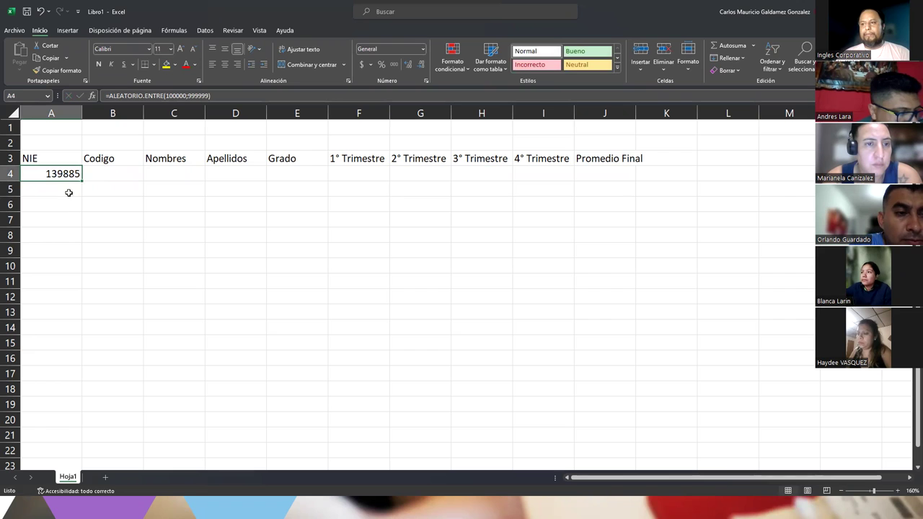
{"action": "key", "text": "ctrl+c"}
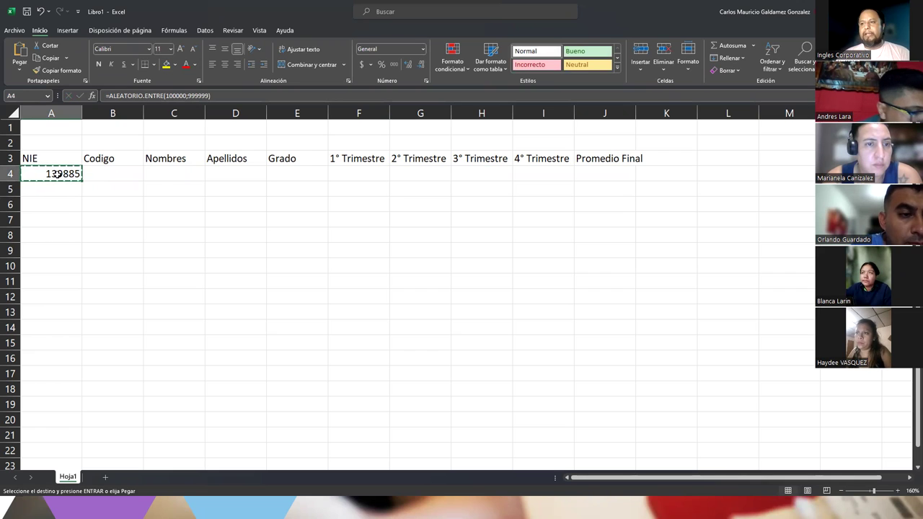
{"action": "right_click", "coordinate": [58, 174]}
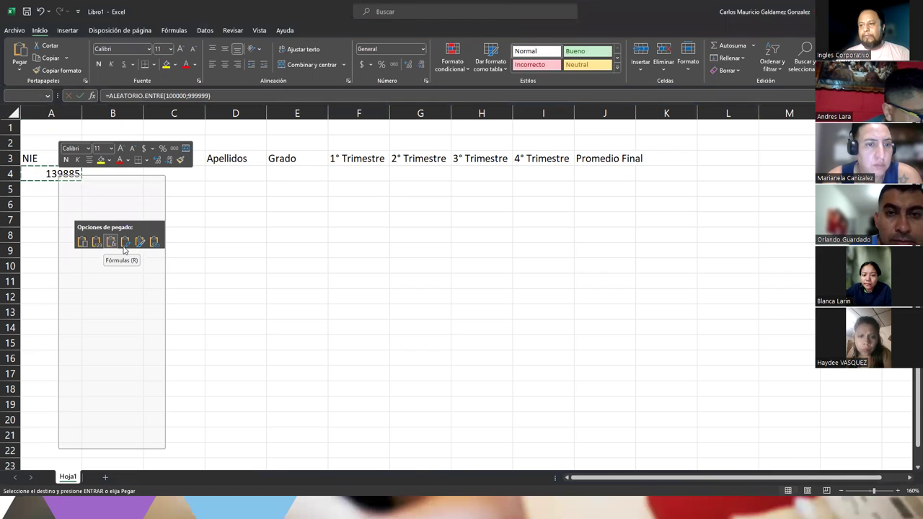
{"action": "left_click", "coordinate": [96, 242]}
{"action": "left_click", "coordinate": [50, 204]}
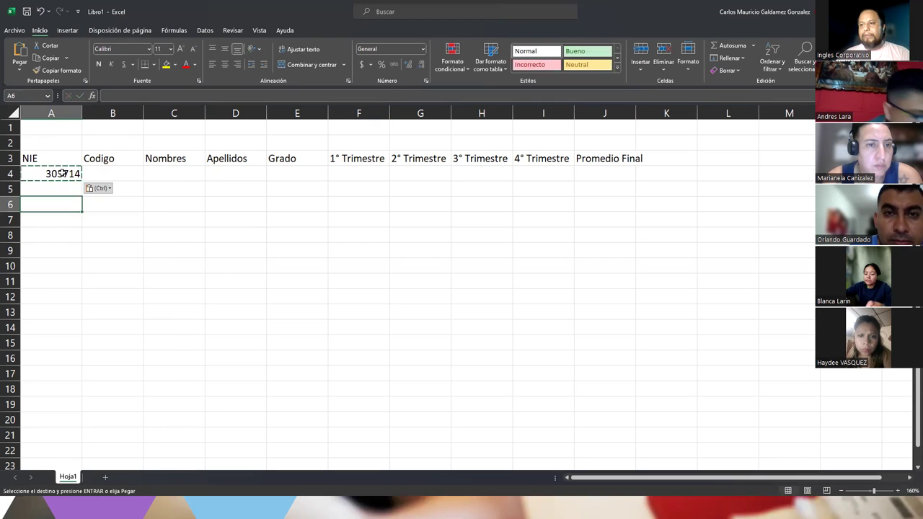
Step: Fill the NIE value in A4 down through A23 as a consecutive number series
{"action": "left_click", "coordinate": [63, 174]}
{"action": "left_click_drag", "start_coordinate": [81, 180], "coordinate": [73, 336]}
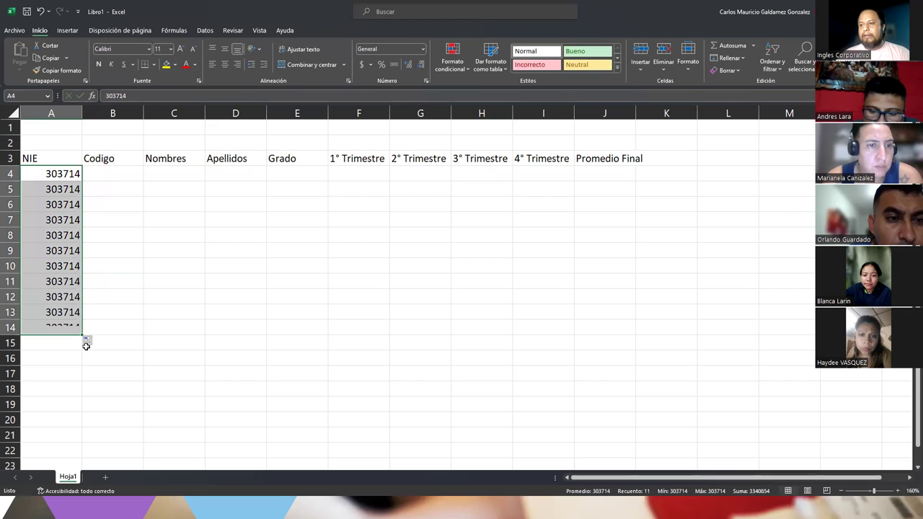
{"action": "left_click", "coordinate": [87, 341]}
{"action": "left_click", "coordinate": [100, 362]}
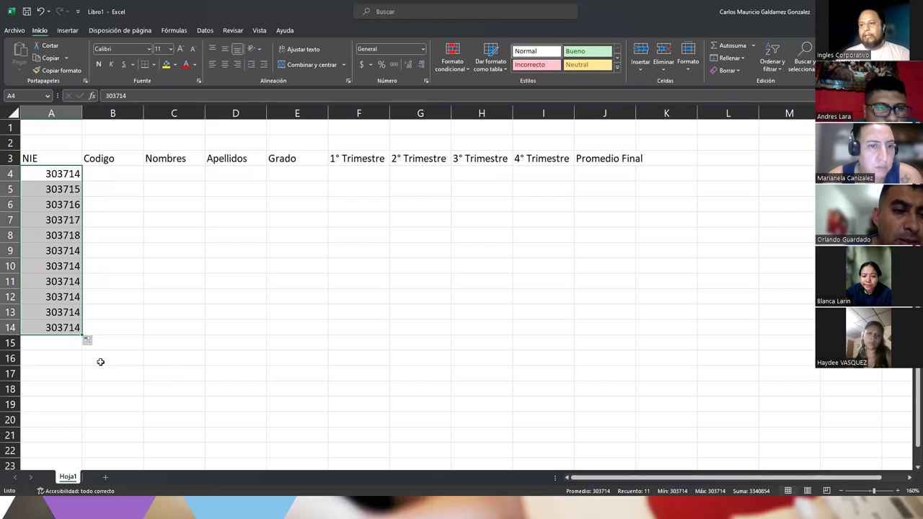
{"action": "left_click_drag", "start_coordinate": [82, 335], "coordinate": [75, 452]}
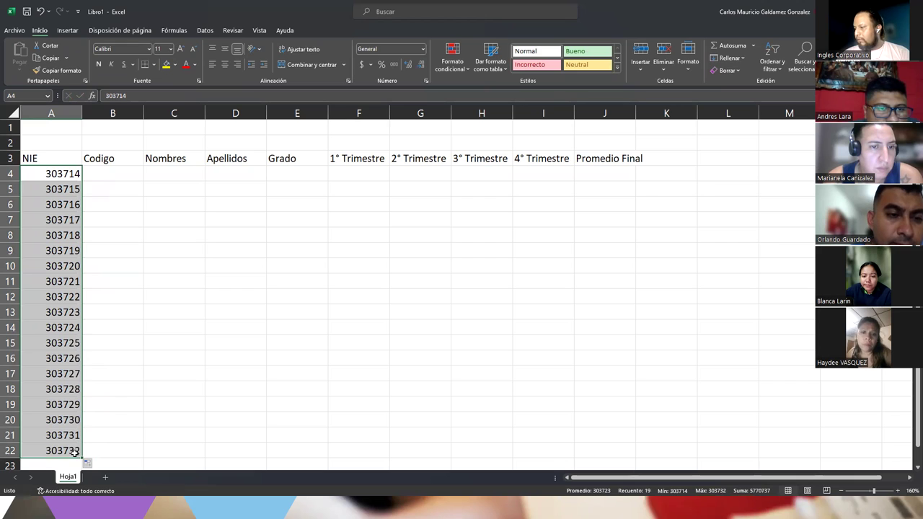
{"action": "left_click_drag", "start_coordinate": [83, 463], "coordinate": [81, 467]}
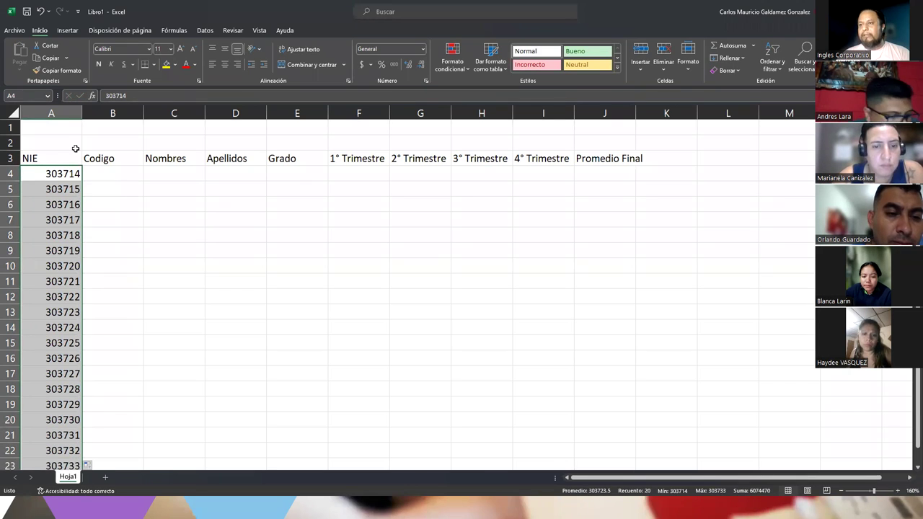
Step: Delete the empty row 2 above the table headers
{"action": "left_click", "coordinate": [11, 143]}
{"action": "right_click", "coordinate": [10, 143]}
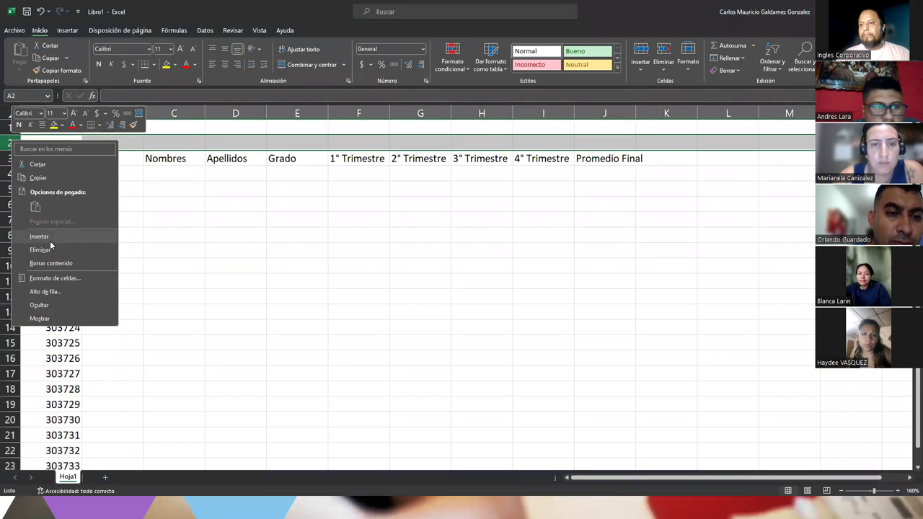
{"action": "left_click", "coordinate": [51, 248]}
{"action": "left_click", "coordinate": [99, 253]}
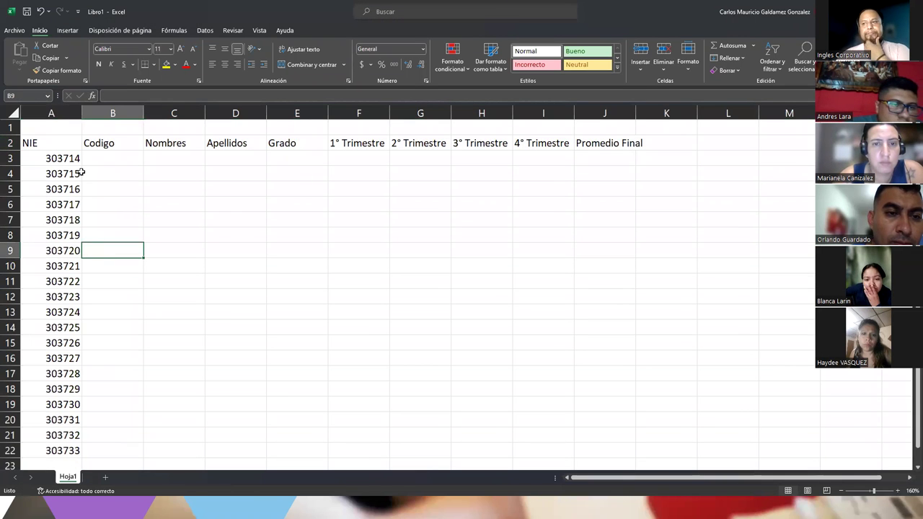
Step: Start a formula in B3, the first cell under Codigo
{"action": "left_click", "coordinate": [115, 160]}
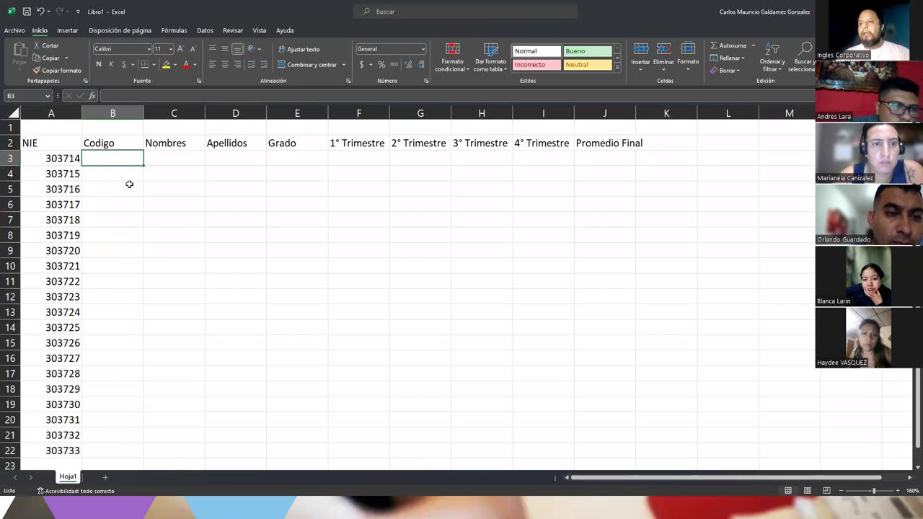
{"action": "type", "text": "="}
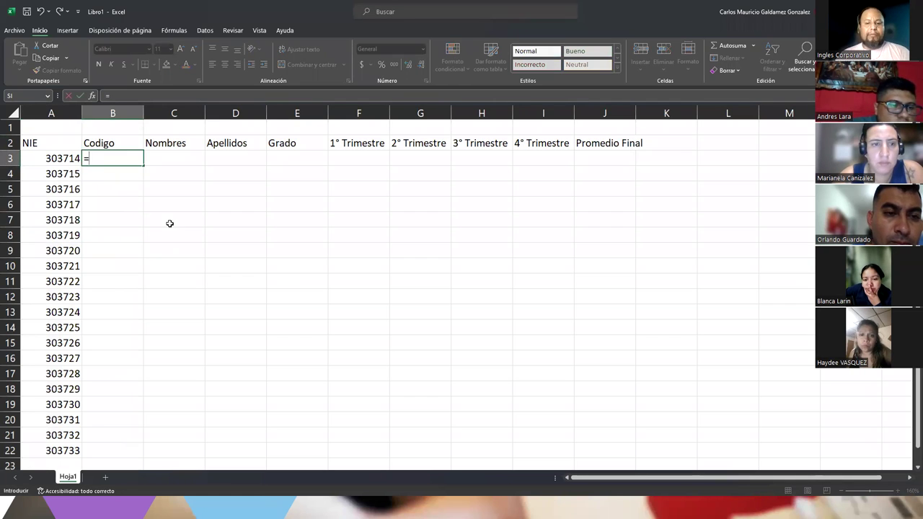
{"action": "type", "text": "concat"}
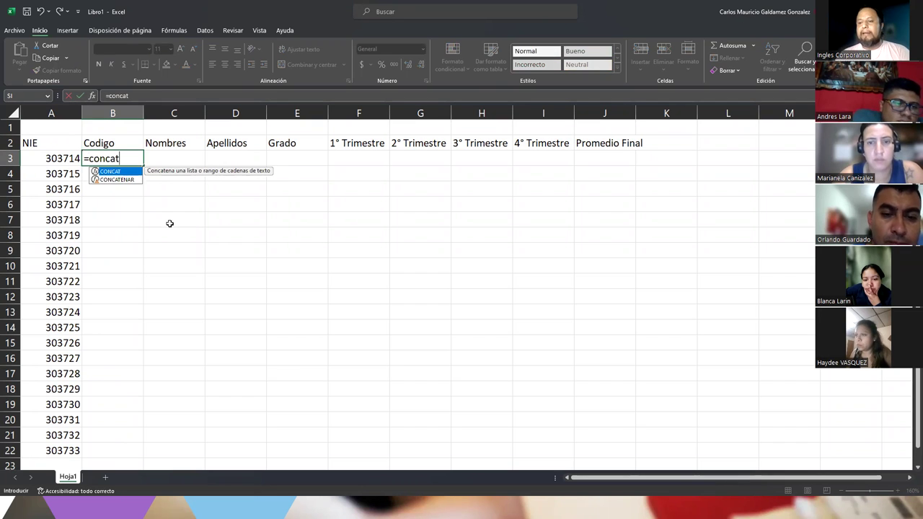
{"action": "key", "text": "BackSpace"}
{"action": "key", "text": "BackSpace"}
{"action": "key", "text": "BackSpace"}
{"action": "key", "text": "BackSpace"}
{"action": "key", "text": "BackSpace"}
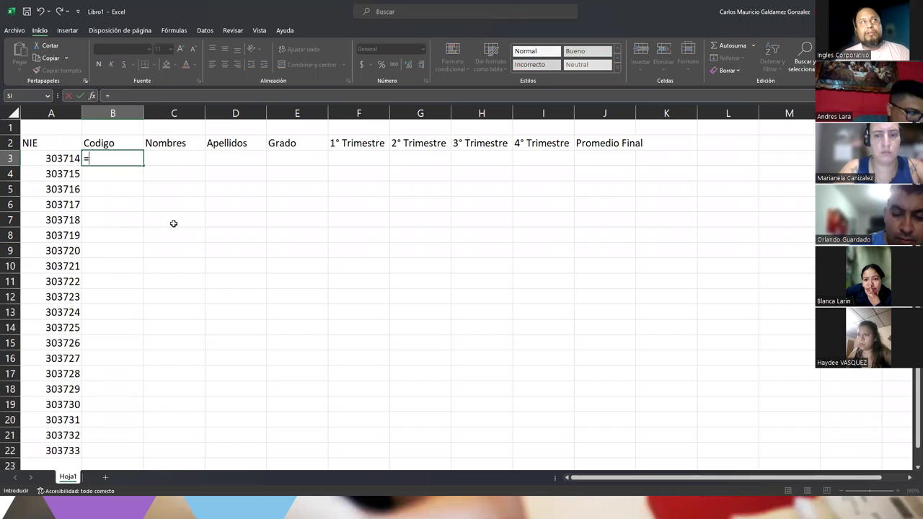
Step: Begin the Codigo formula in B3 with the MAYUSC function and nest CONCATENAR inside it
{"action": "type", "text": "mayuc"}
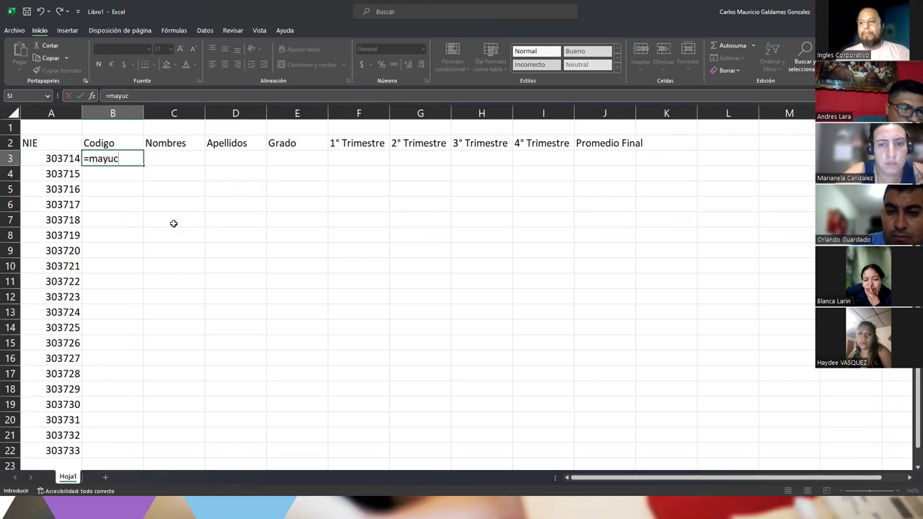
{"action": "key", "text": "BackSpace"}
{"action": "type", "text": "s"}
{"action": "key", "text": "Tab"}
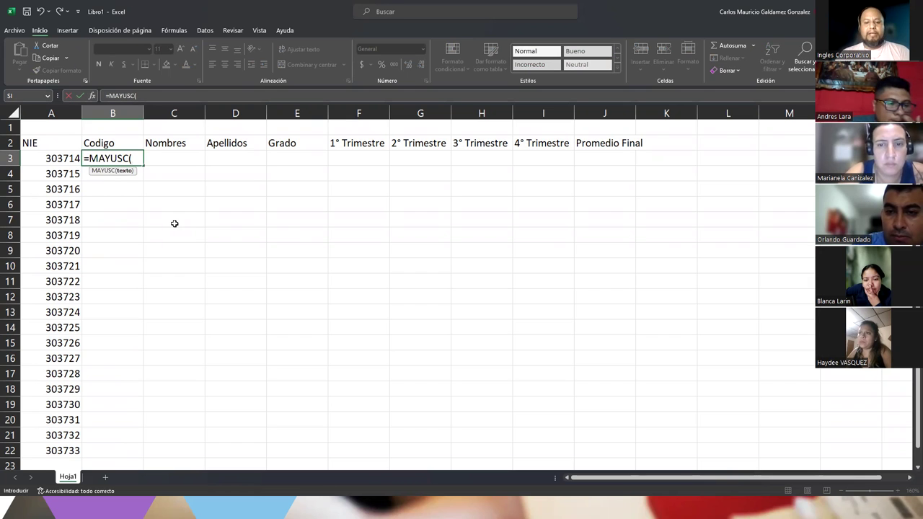
{"action": "type", "text": "conc"}
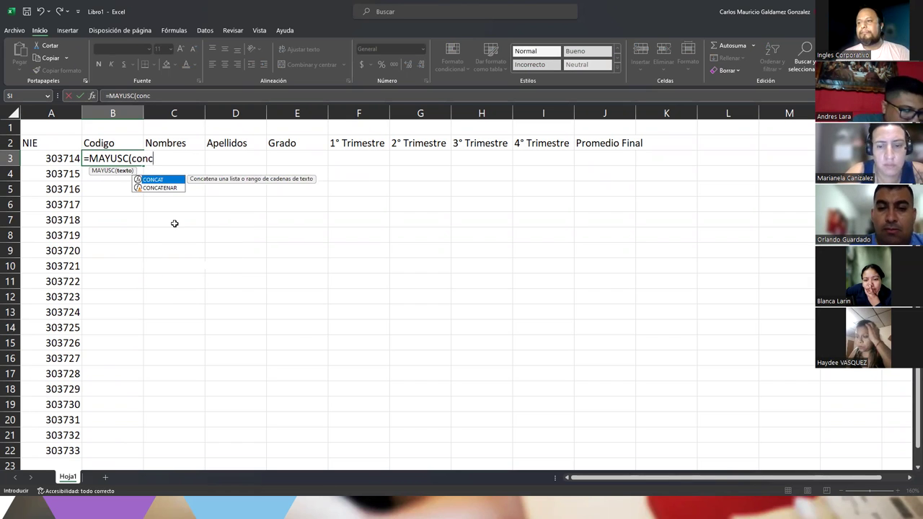
{"action": "key", "text": "Down"}
{"action": "key", "text": "Tab"}
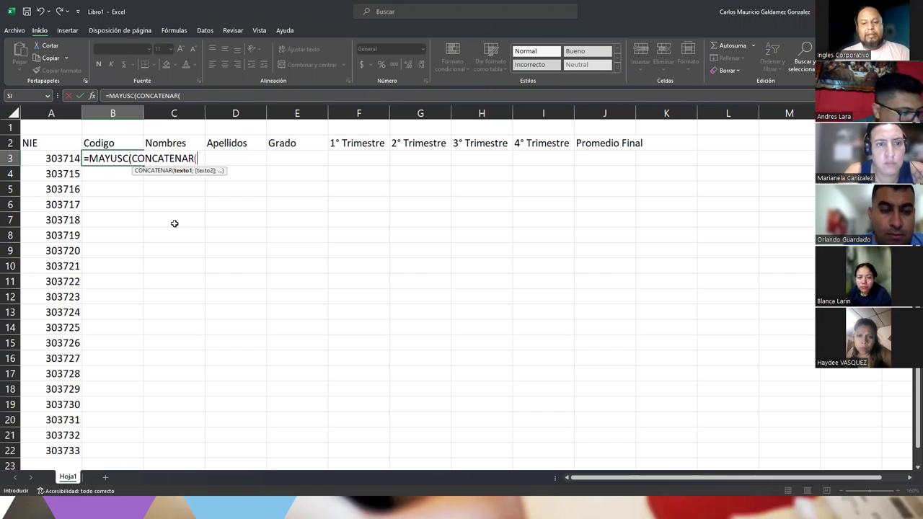
Step: Add IZQUIERDA(D3;2) as the first text of CONCATENAR, taking two characters from the Apellidos cell
{"action": "type", "text": "iz"}
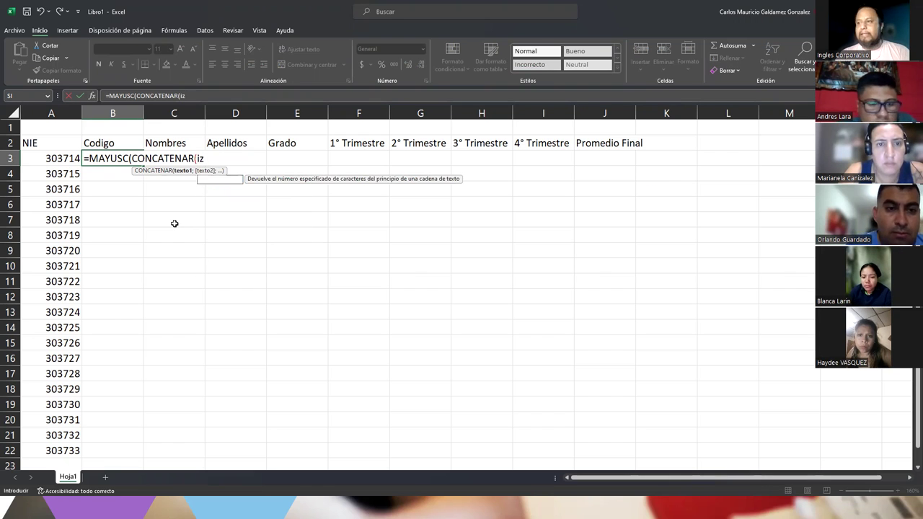
{"action": "key", "text": "Tab"}
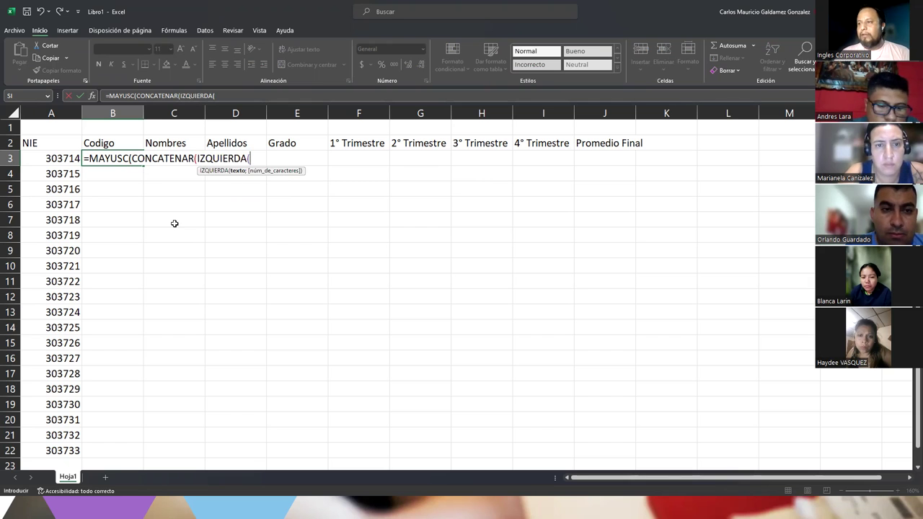
{"action": "left_click", "coordinate": [303, 148]}
{"action": "left_click", "coordinate": [305, 156]}
{"action": "key", "text": "Left"}
{"action": "type", "text": ";"}
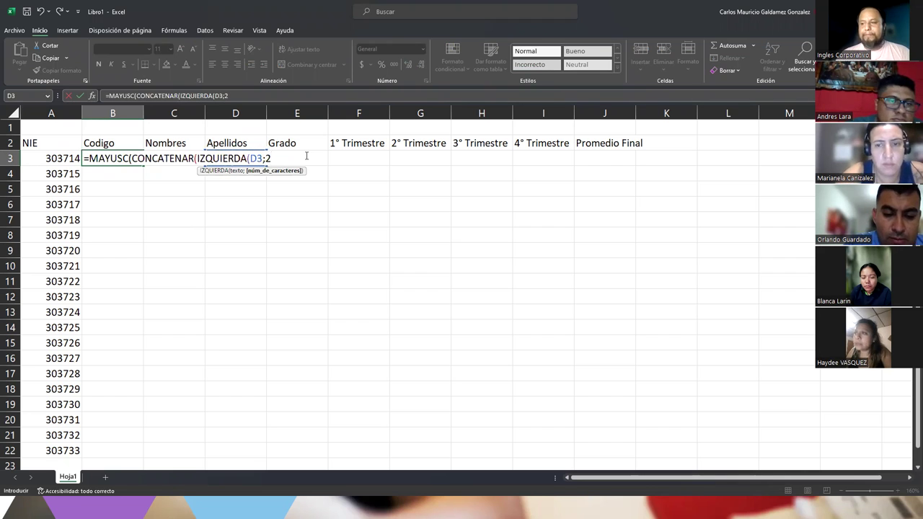
{"action": "type", "text": "2)"}
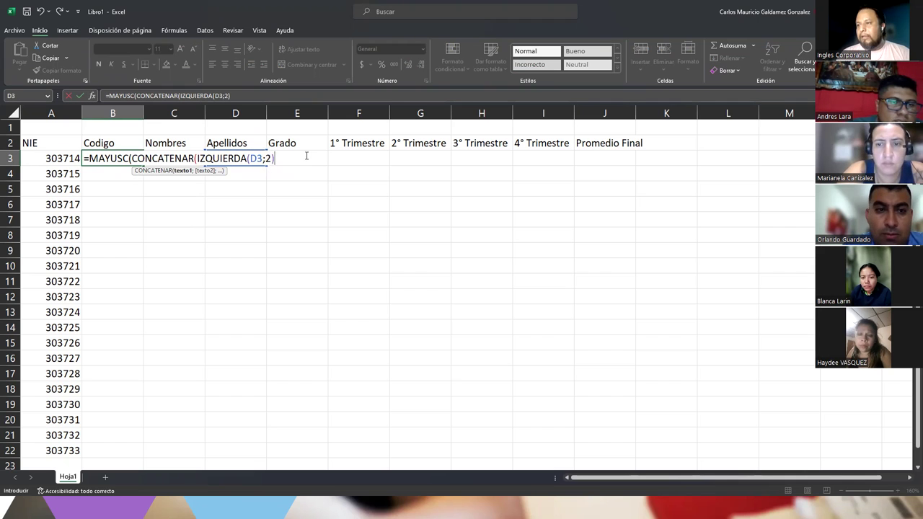
Step: Enclose IZQUIERDA(D3;2) in its own parentheses and begin the second text argument of CONCATENAR
{"action": "left_click", "coordinate": [196, 159]}
{"action": "type", "text": "("}
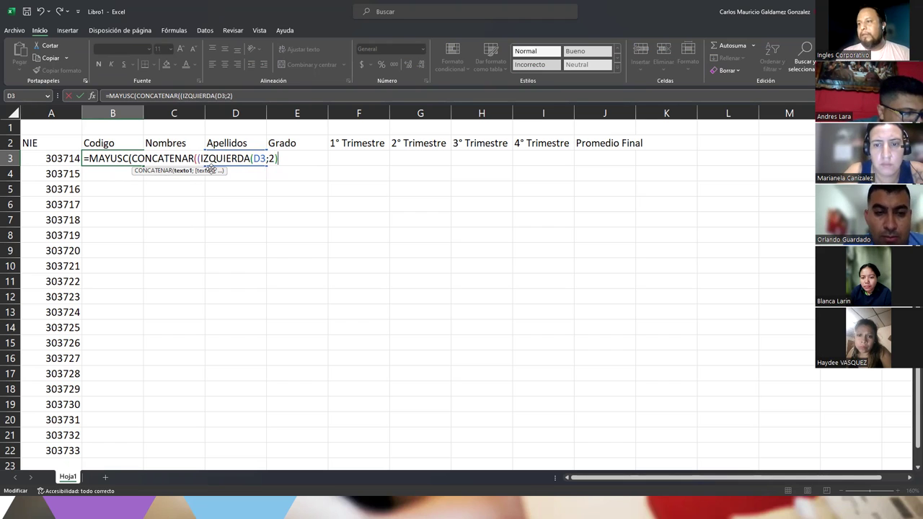
{"action": "type", "text": ");"}
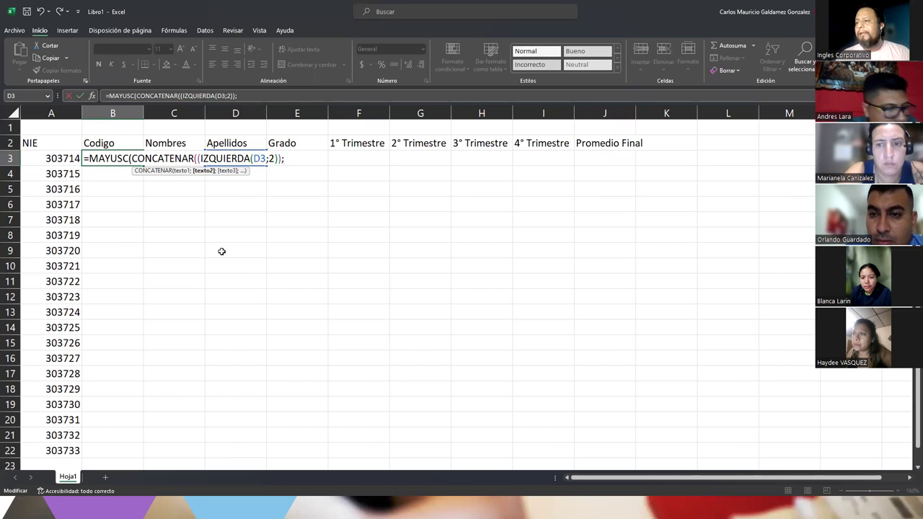
Step: Add ALEATORIO.ENTRE(100;999) as the second text of CONCATENAR and close all open parentheses of the formula
{"action": "type", "text": "ale"}
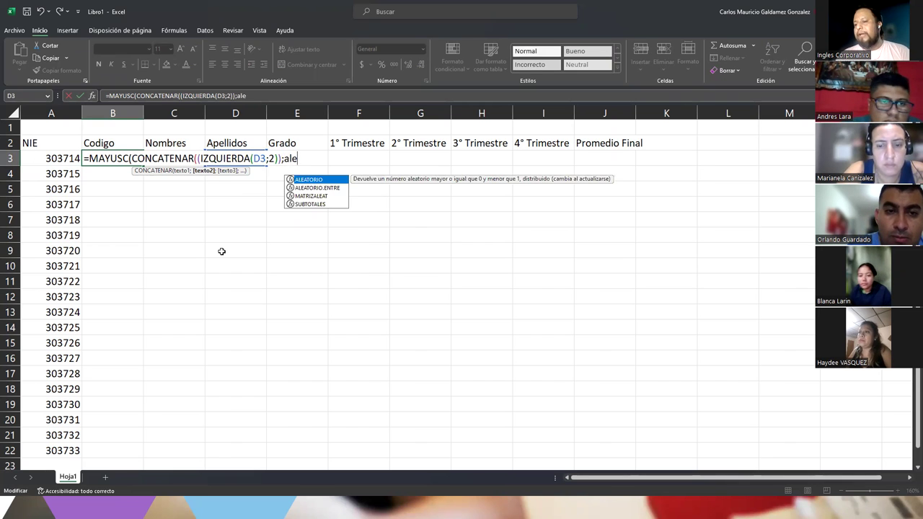
{"action": "key", "text": "Down"}
{"action": "key", "text": "Tab"}
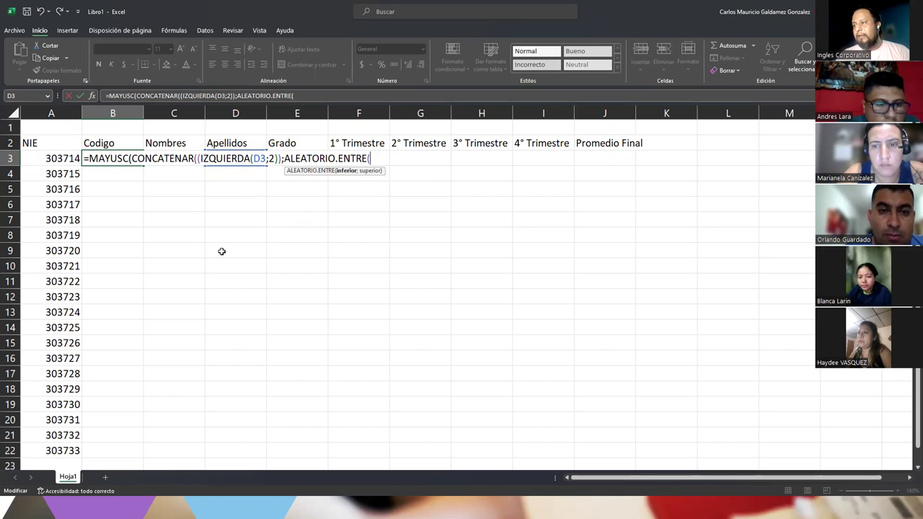
{"action": "type", "text": "999"}
{"action": "key", "text": "BackSpace"}
{"action": "key", "text": "BackSpace"}
{"action": "key", "text": "BackSpace"}
{"action": "type", "text": "100"}
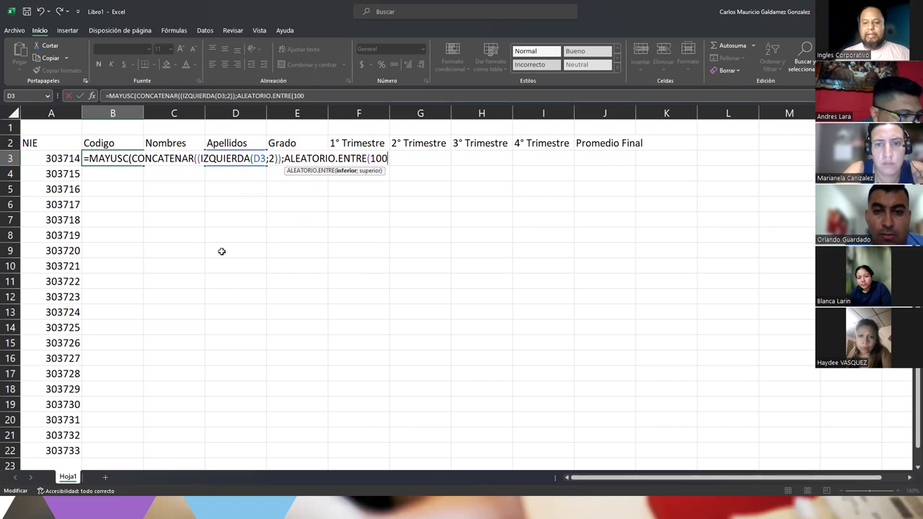
{"action": "type", "text": ";"}
{"action": "type", "text": "999("}
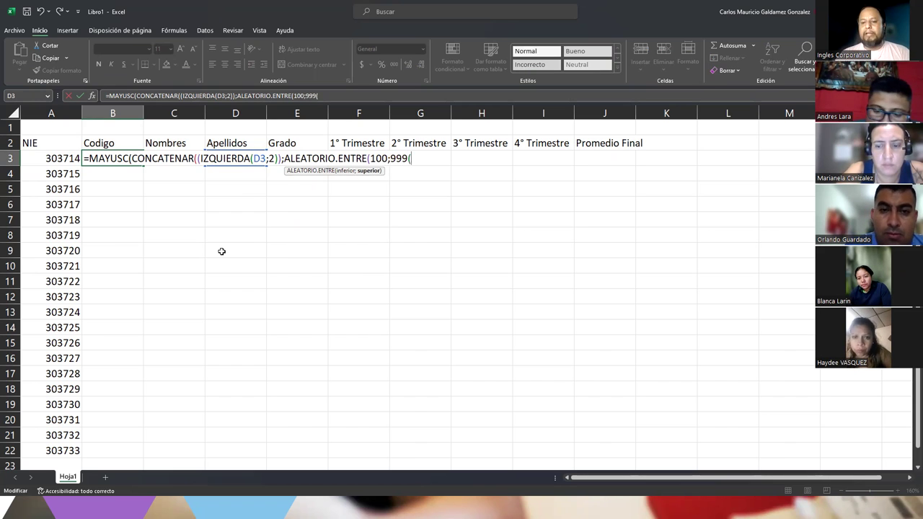
{"action": "key", "text": "BackSpace"}
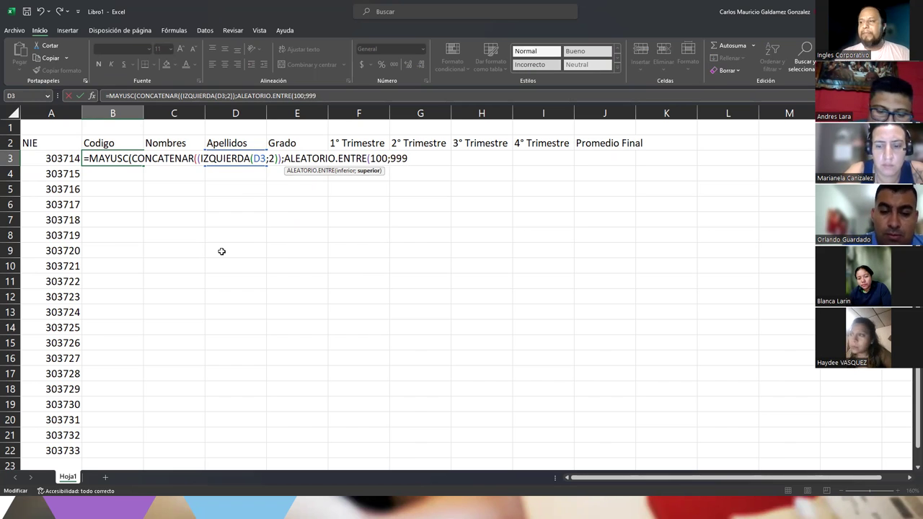
{"action": "type", "text": "))"}
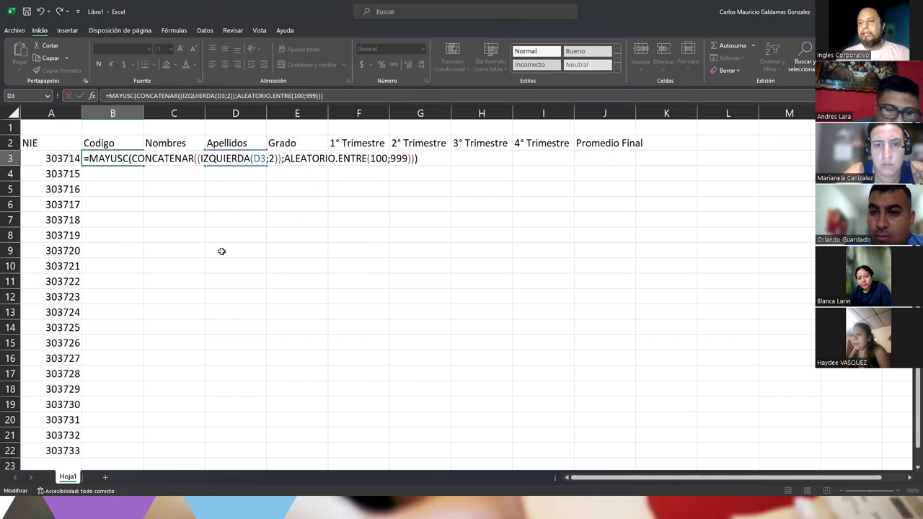
Step: Confirm the Codigo formula in B3 and fill it down through B22
{"action": "key", "text": "Return"}
{"action": "left_click", "coordinate": [126, 160]}
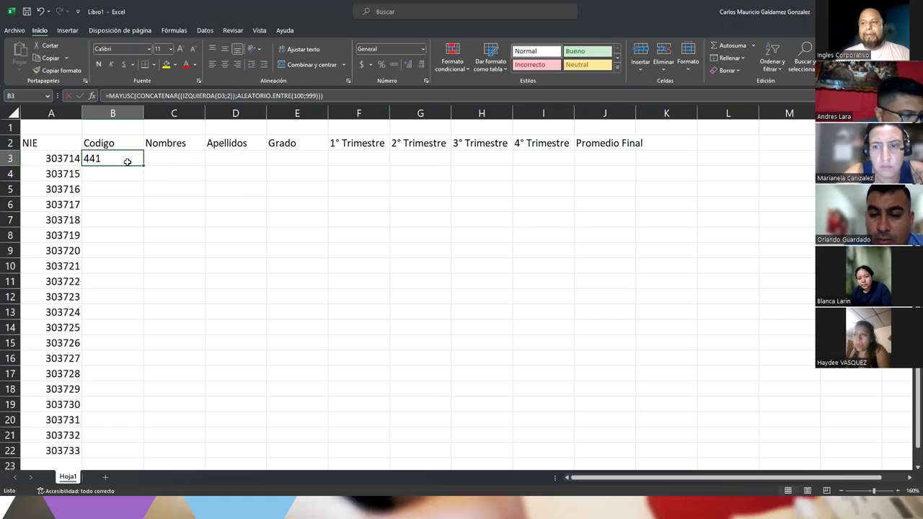
{"action": "left_click_drag", "start_coordinate": [144, 166], "coordinate": [114, 450]}
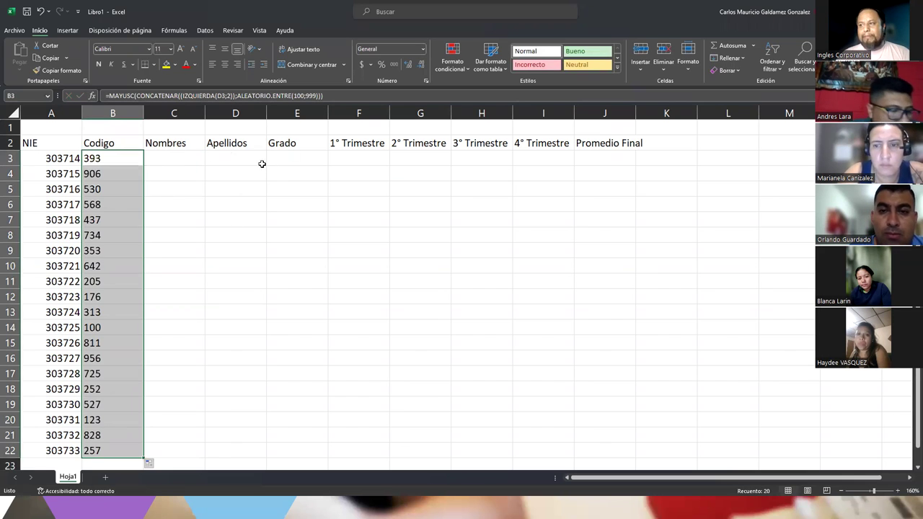
Step: Enter the given names of the first two students in C3 and C4 under Nombres
{"action": "left_click", "coordinate": [175, 164]}
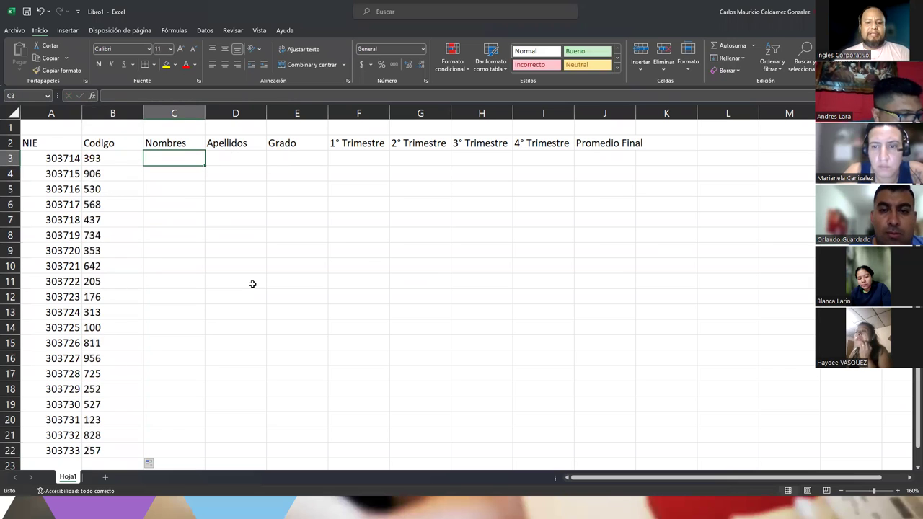
{"action": "type", "text": "Jua"}
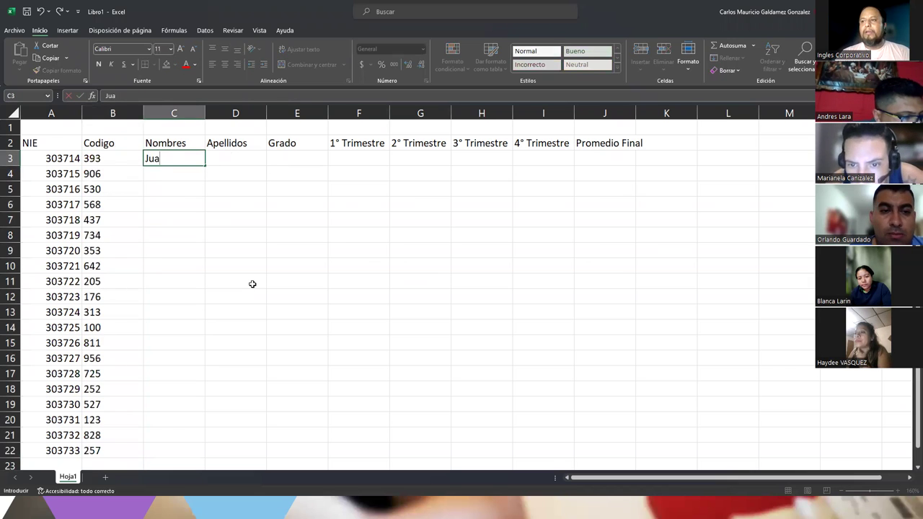
{"action": "type", "text": "n Antonio"}
{"action": "key", "text": "Return"}
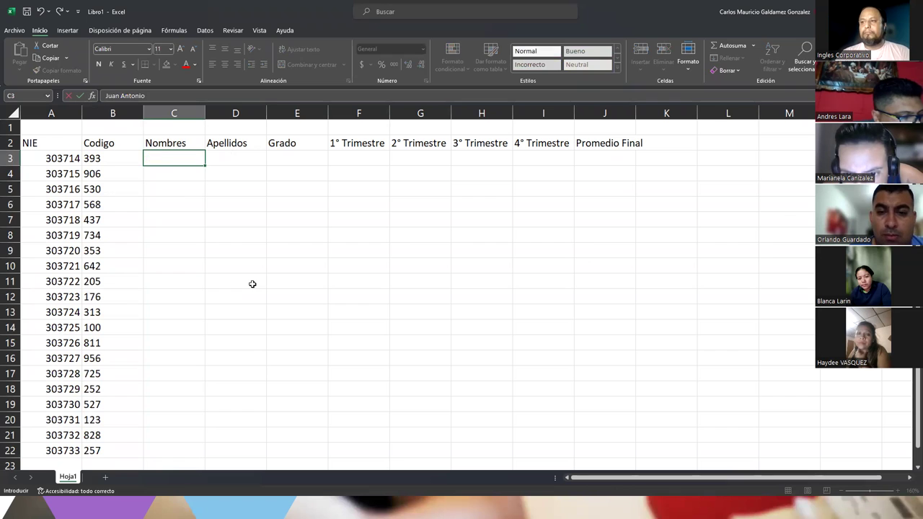
{"action": "type", "text": "Manuel "}
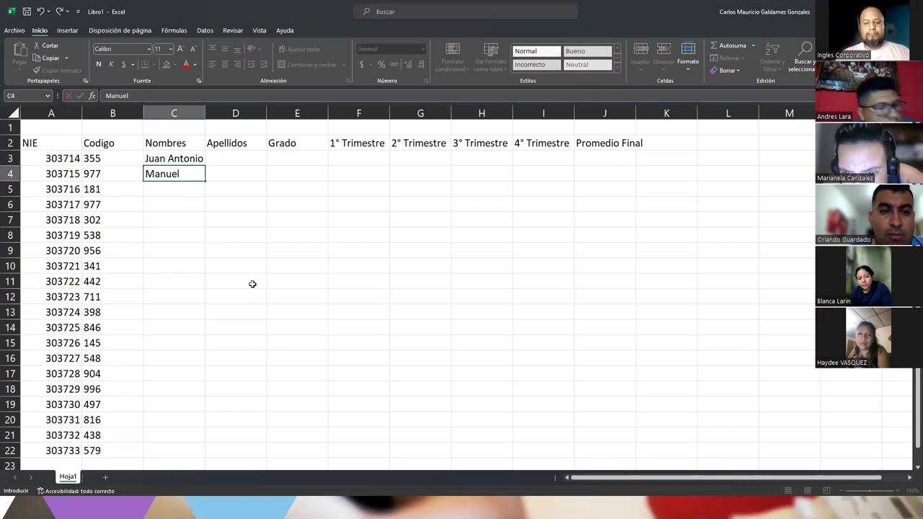
{"action": "type", "text": "A"}
{"action": "key", "text": "BackSpace"}
{"action": "type", "text": "Ar"}
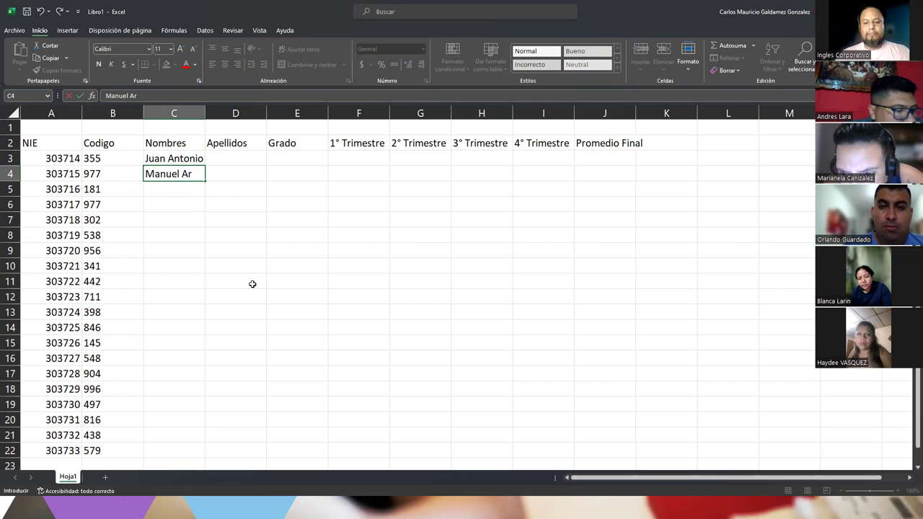
{"action": "type", "text": "turo"}
{"action": "key", "text": "Return"}
Step: Enter the given names of the third and fourth students in C5 and C6
{"action": "type", "text": "Florencia"}
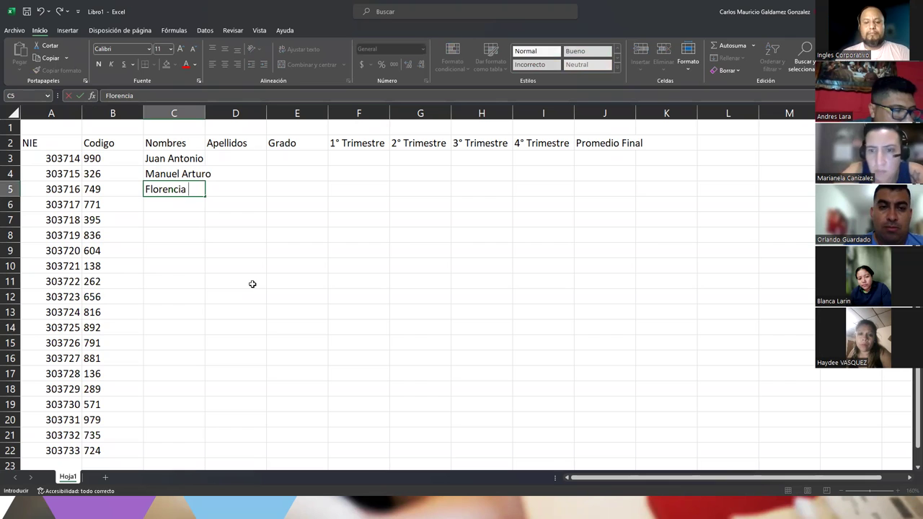
{"action": "type", "text": " Luc"}
{"action": "key", "text": "BackSpace"}
{"action": "type", "text": "ci"}
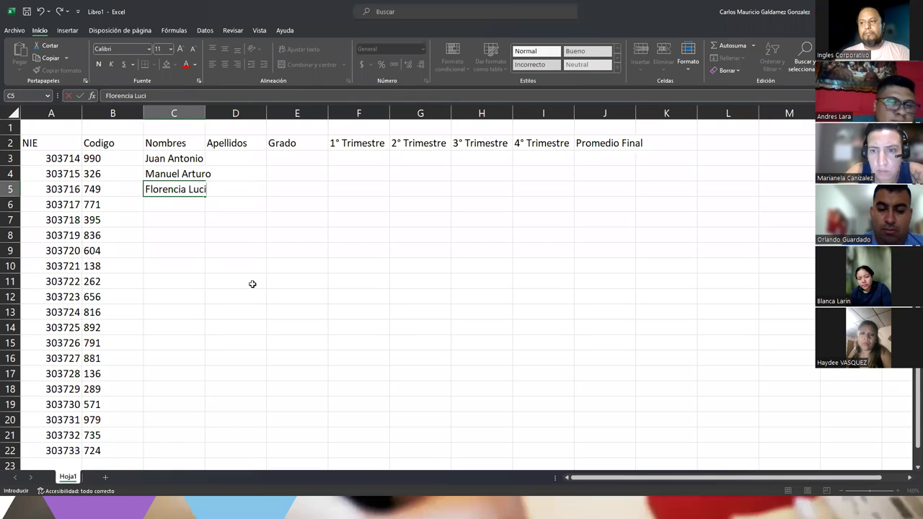
{"action": "type", "text": "a"}
{"action": "key", "text": "Return"}
{"action": "type", "text": "Martha Jul"}
{"action": "key", "text": "Return"}
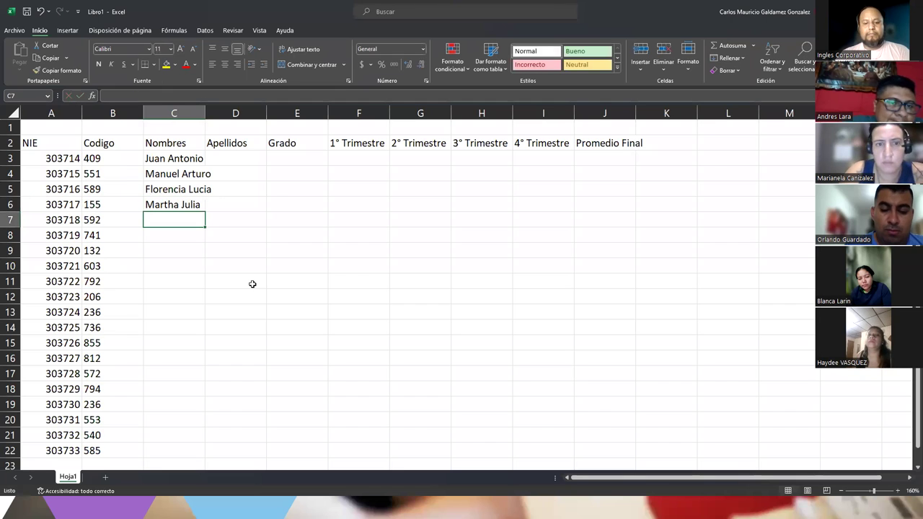
Step: Enter the given names of the fifth and sixth students in C7 and C8
{"action": "type", "text": "Anasta"}
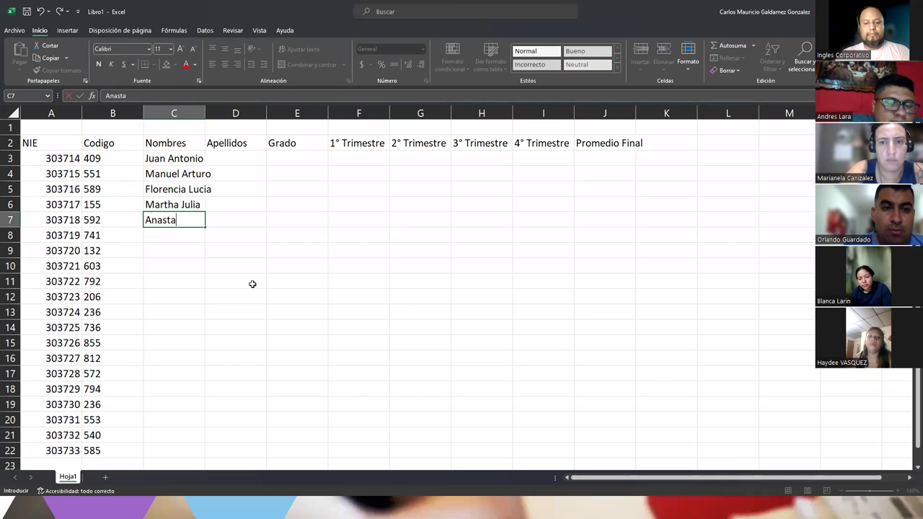
{"action": "type", "text": "sia Lorena"}
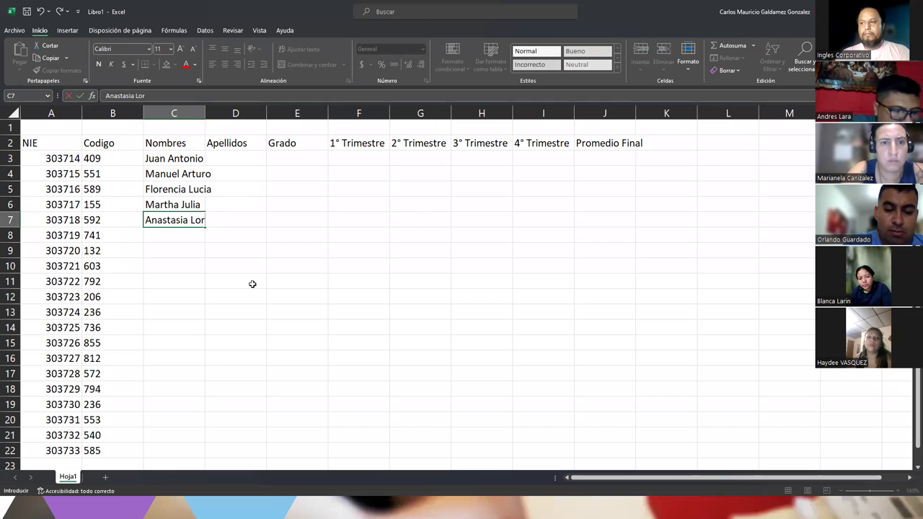
{"action": "key", "text": "Return"}
{"action": "type", "text": "Carlos "}
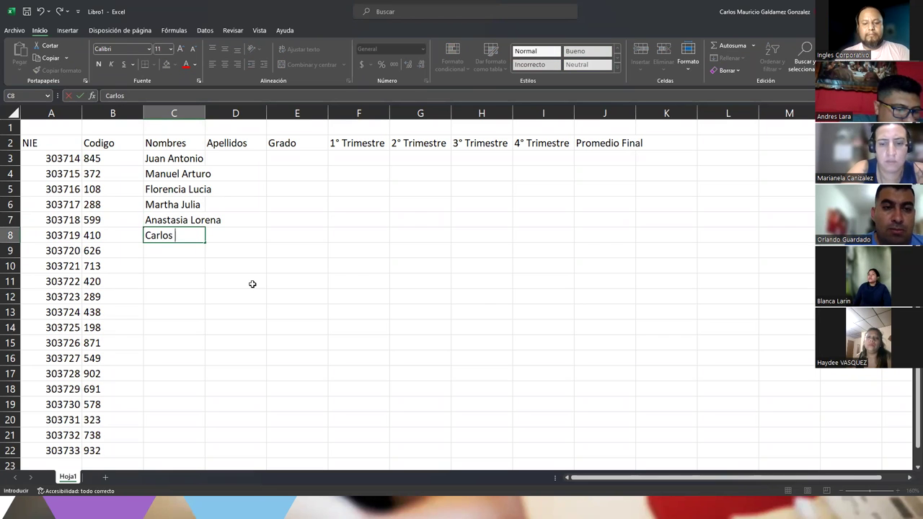
{"action": "type", "text": "Manfredo"}
{"action": "key", "text": "Return"}
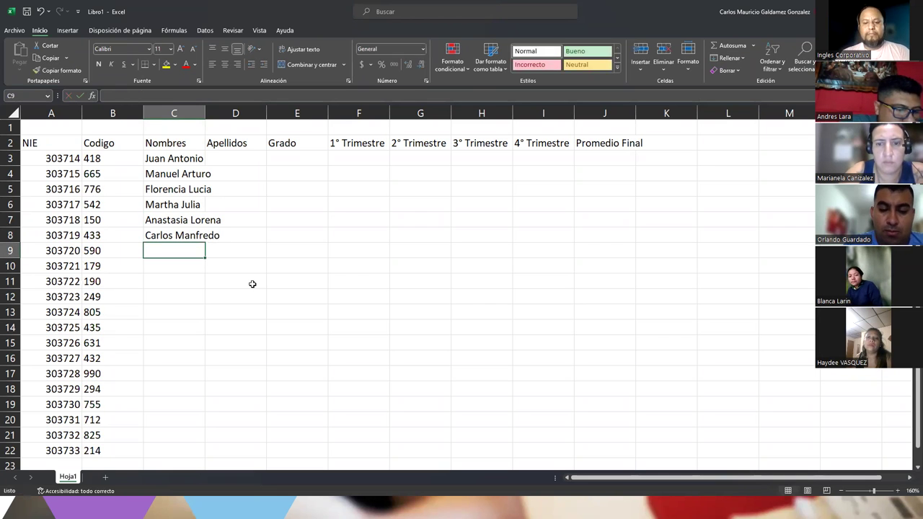
Step: Enter the given names of the seventh and eighth students in C9 and C10
{"action": "type", "text": "Ulises"}
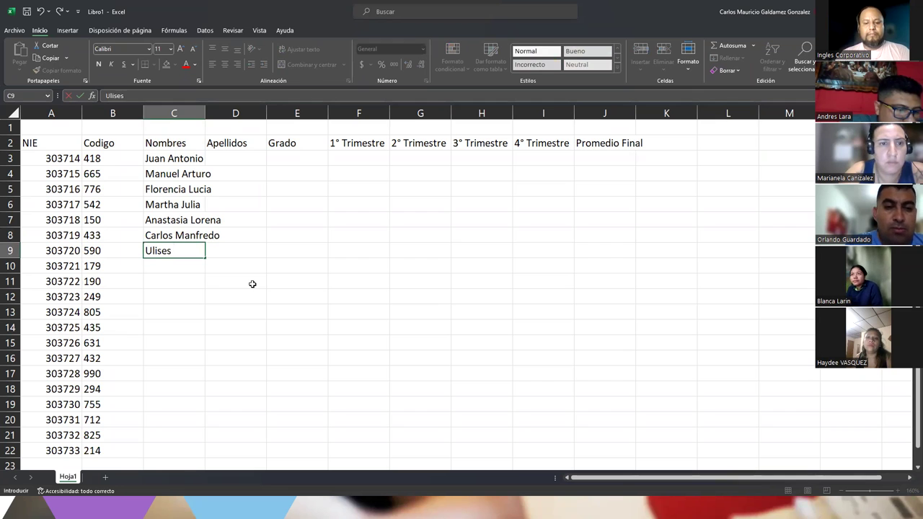
{"action": "type", "text": " Leonel"}
{"action": "key", "text": "Return"}
{"action": "type", "text": "Ig"}
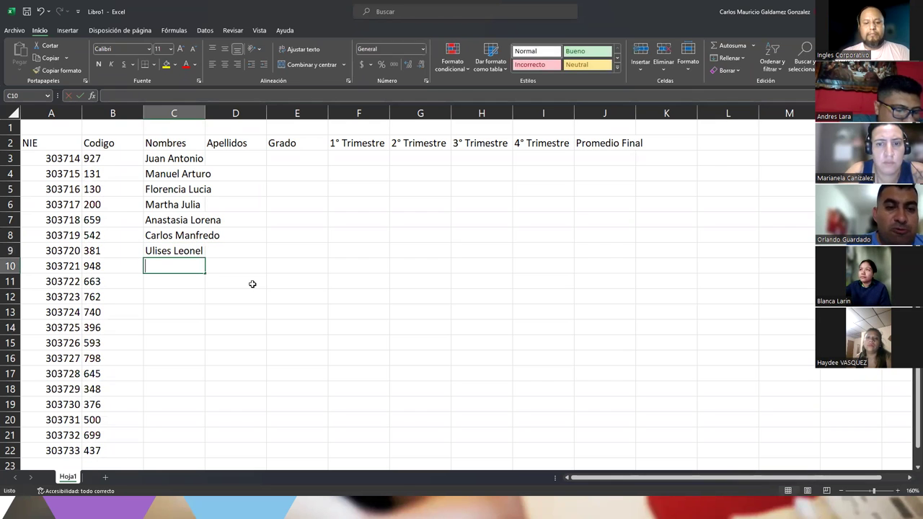
{"action": "type", "text": "nacio Jose"}
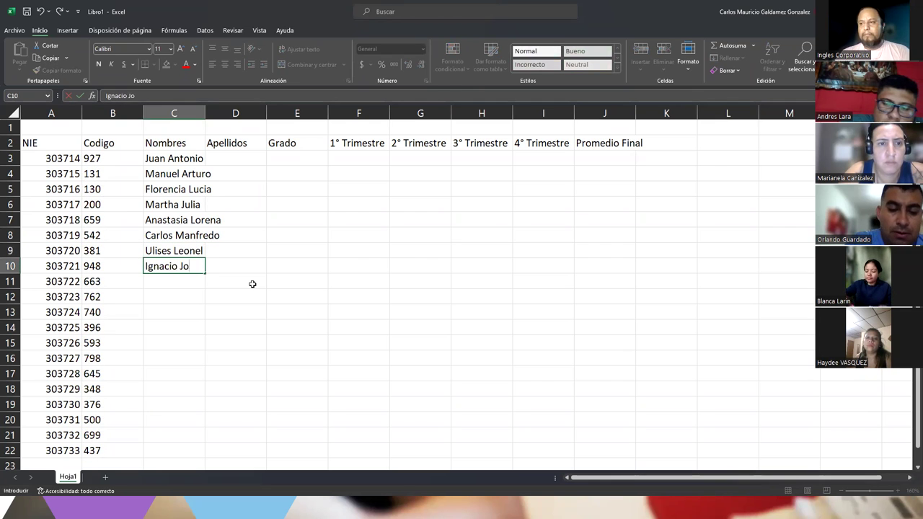
{"action": "key", "text": "Return"}
Step: Enter the given names of the ninth and tenth students in C11 and C12
{"action": "type", "text": "Ma"}
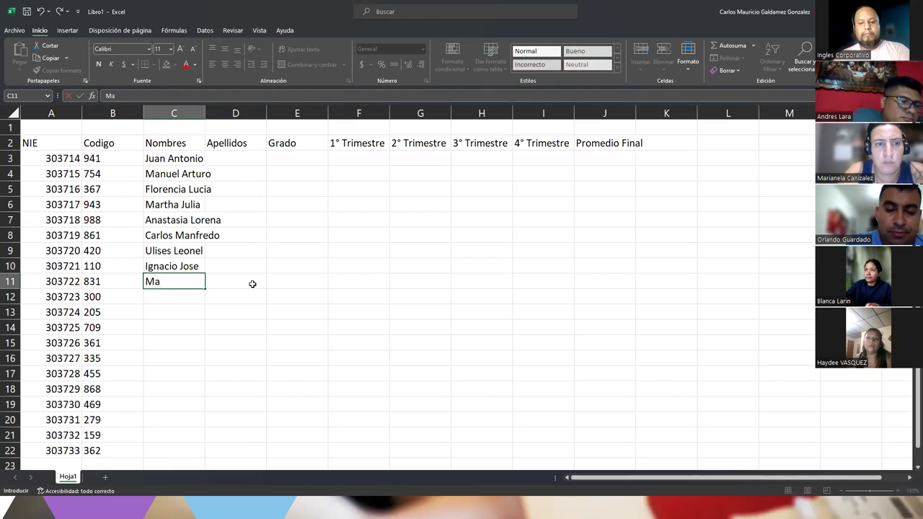
{"action": "type", "text": "ria Celeste"}
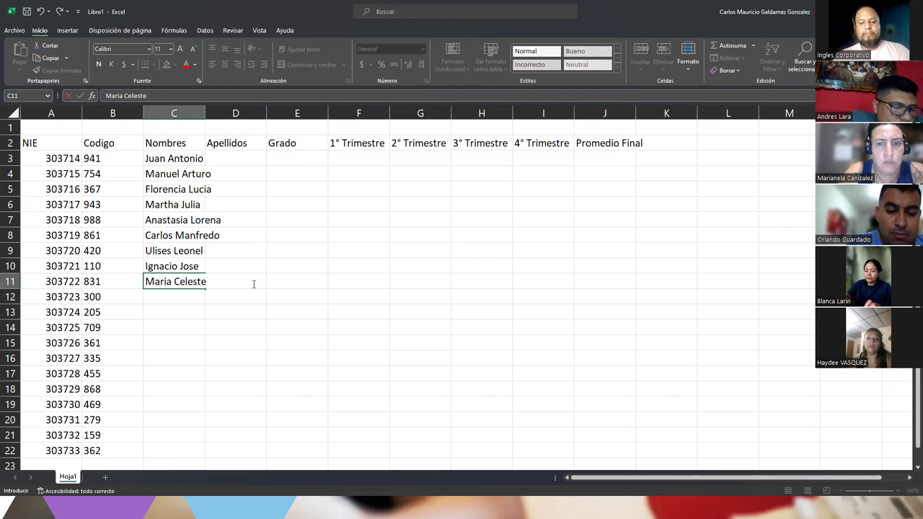
{"action": "key", "text": "Return"}
{"action": "type", "text": "Andrea C"}
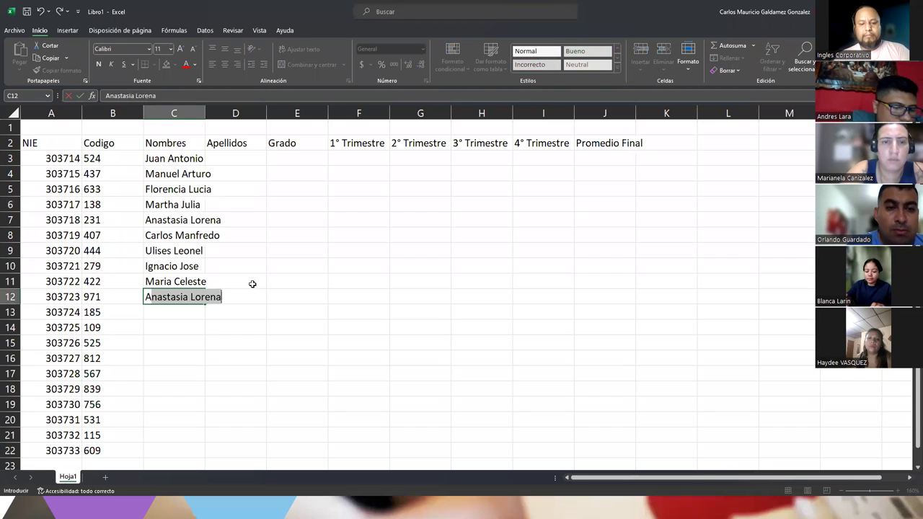
{"action": "type", "text": "arolina"}
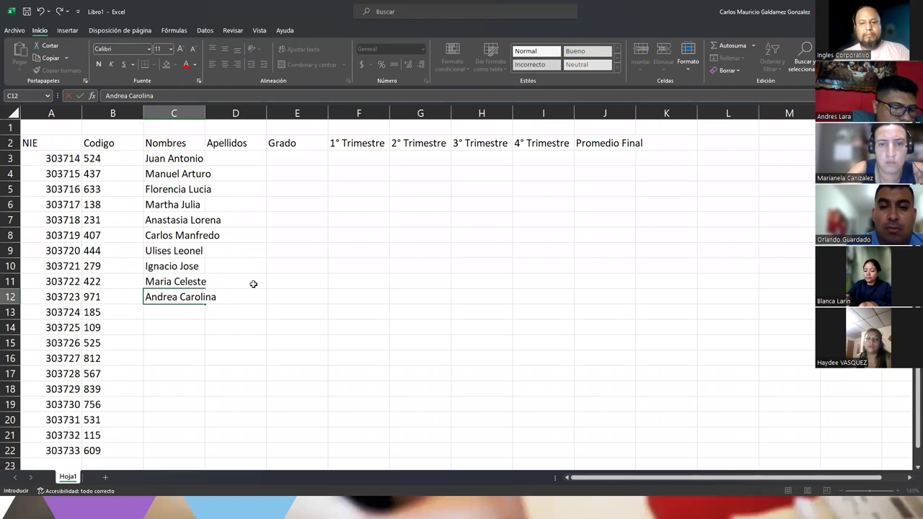
{"action": "key", "text": "Return"}
Step: Enter the given names of the eleventh and twelfth students in C13 and C14
{"action": "type", "text": "M"}
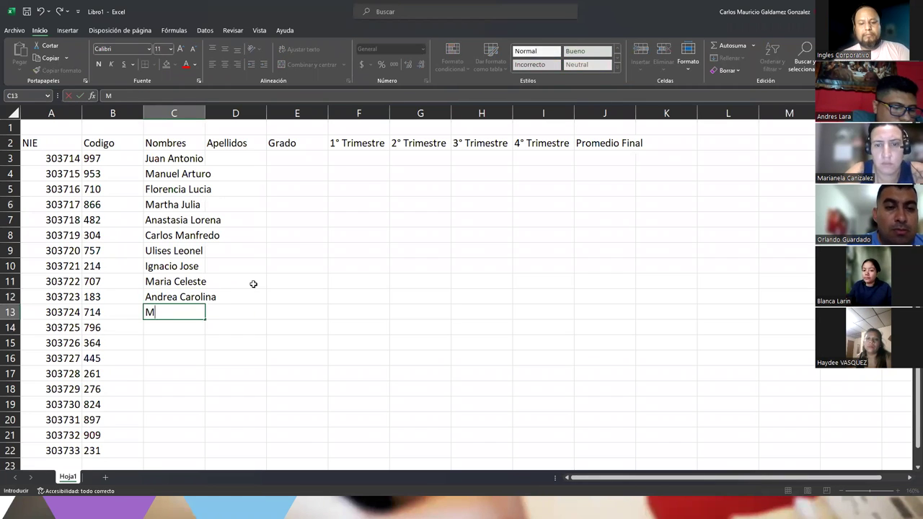
{"action": "type", "text": "elvin Orlando"}
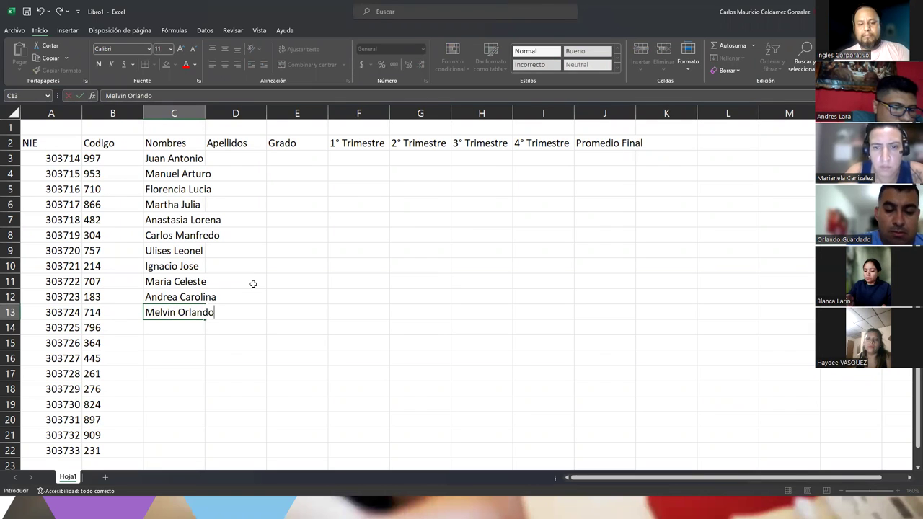
{"action": "key", "text": "Return"}
{"action": "type", "text": "Adriana Maribel"}
{"action": "key", "text": "Return"}
Step: Enter the given names of the thirteenth and fourteenth students in C15 and C16
{"action": "type", "text": "Estela C"}
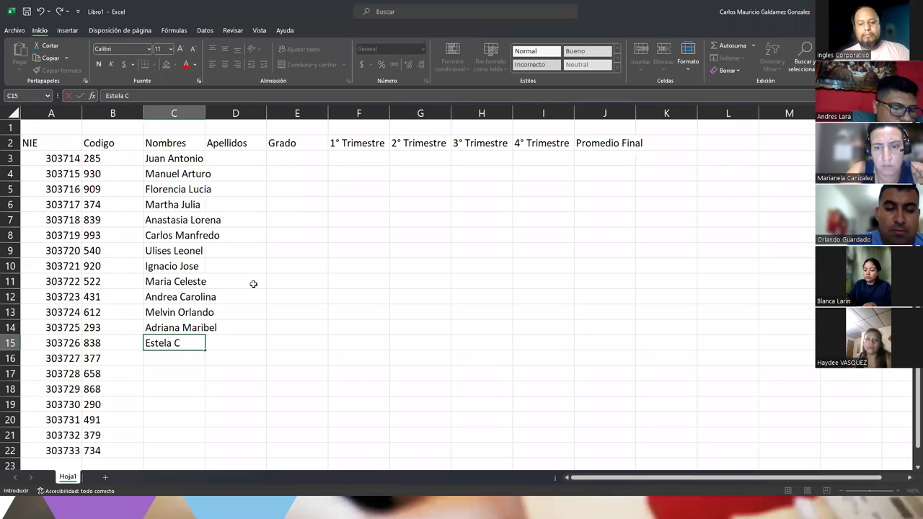
{"action": "type", "text": "arlo"}
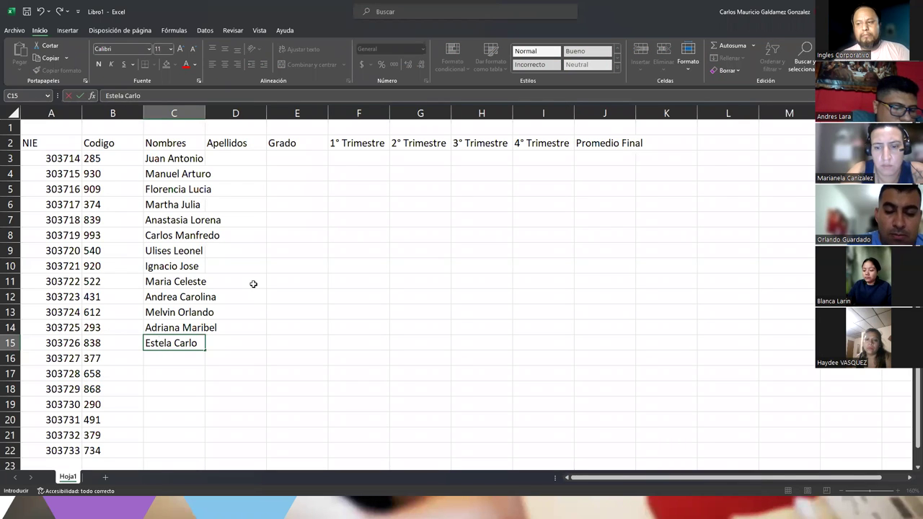
{"action": "key", "text": "BackSpace"}
{"action": "key", "text": "BackSpace"}
{"action": "type", "text": "olina"}
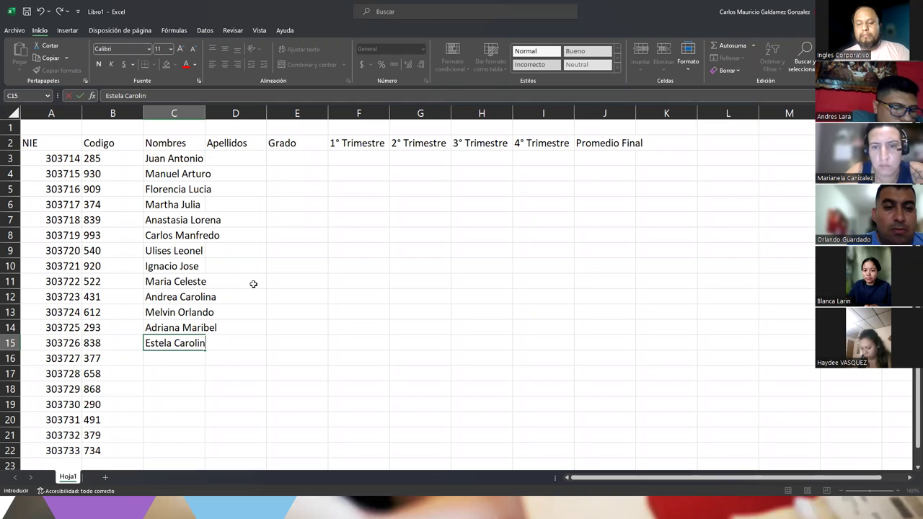
{"action": "key", "text": "Return"}
{"action": "type", "text": "U"}
{"action": "key", "text": "BackSpace"}
{"action": "key", "text": "BackSpace"}
{"action": "type", "text": "Julissa Elena"}
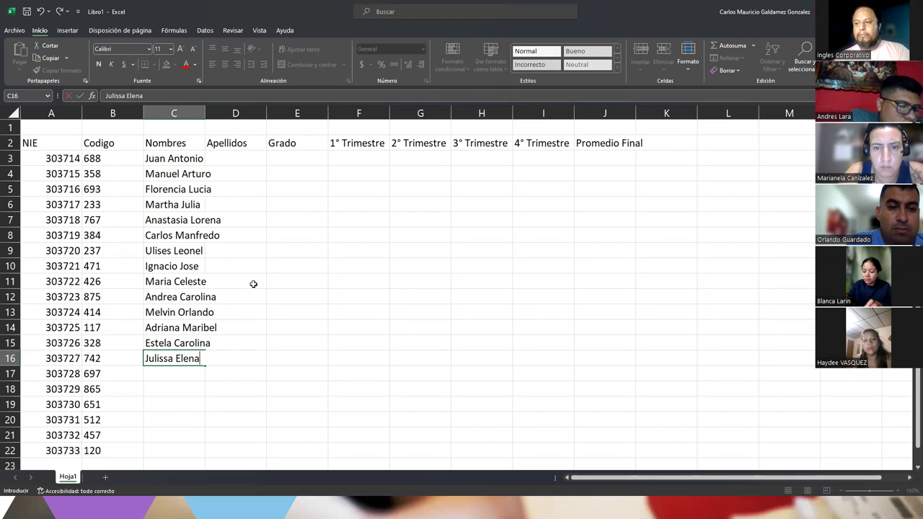
{"action": "key", "text": "Return"}
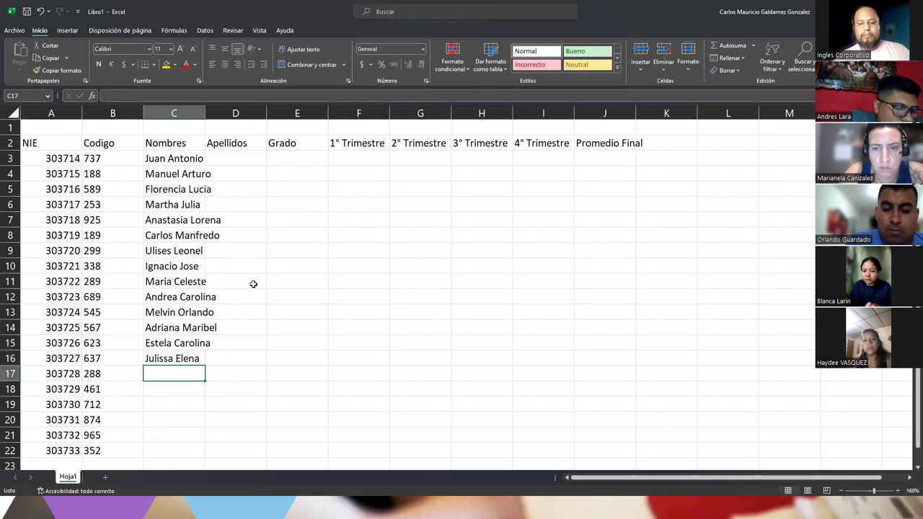
Step: Enter the given names of the fifteenth and sixteenth students in C17 and C18
{"action": "type", "text": "Cristian "}
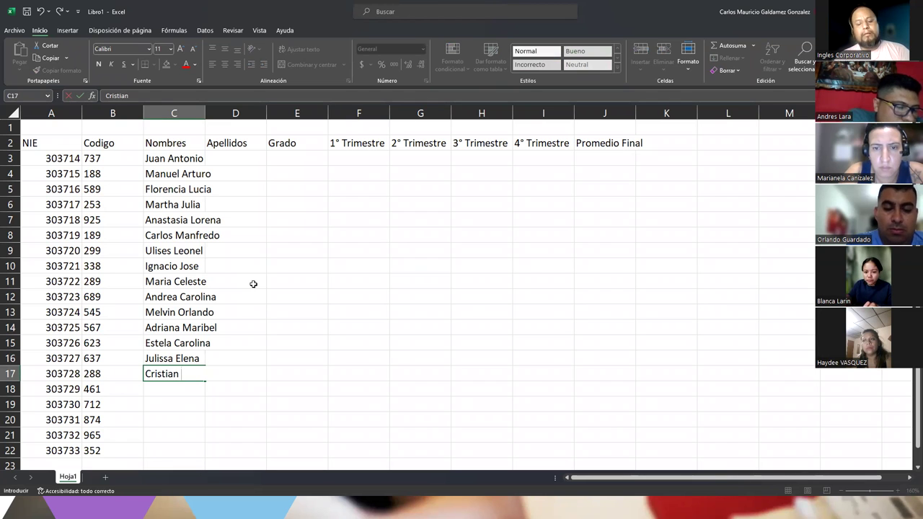
{"action": "type", "text": "Geovanni"}
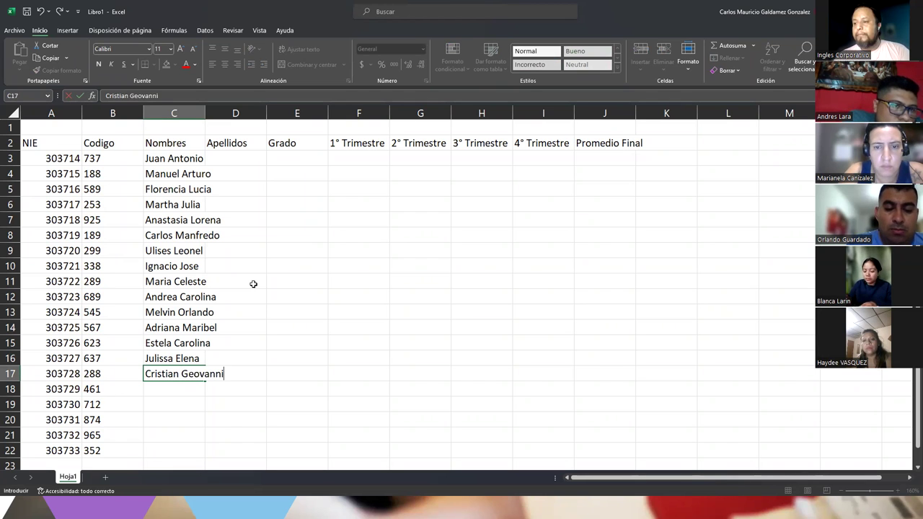
{"action": "key", "text": "Return"}
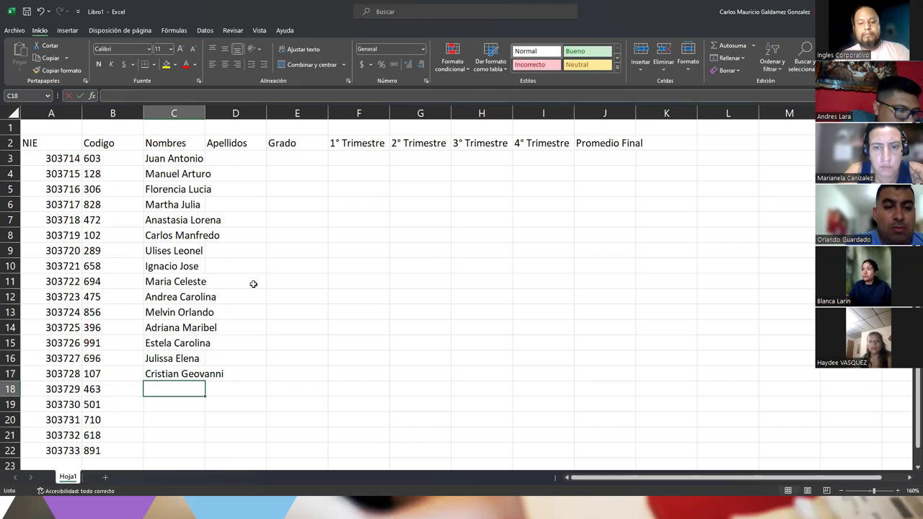
{"action": "type", "text": "Orlando "}
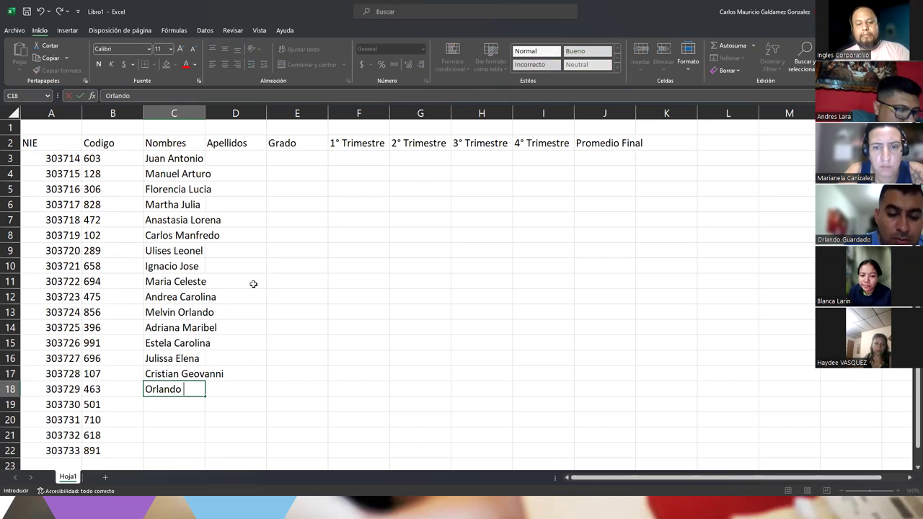
{"action": "type", "text": "Jose"}
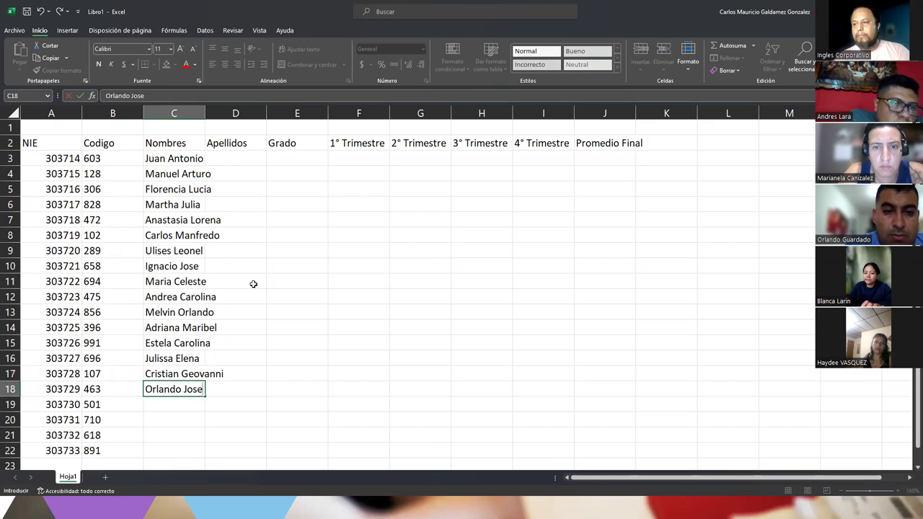
{"action": "key", "text": "Return"}
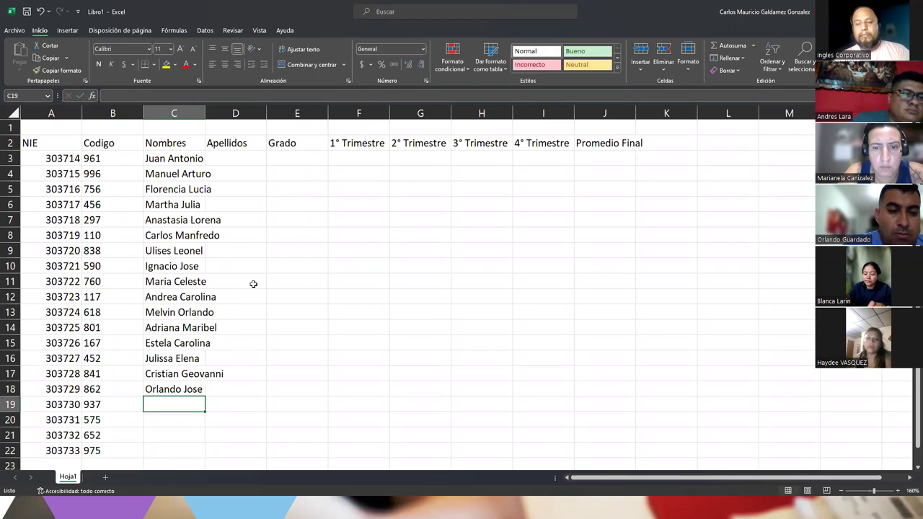
Step: Enter the given names of the seventeenth and eighteenth students in C19 and C20
{"action": "type", "text": "Mauric"}
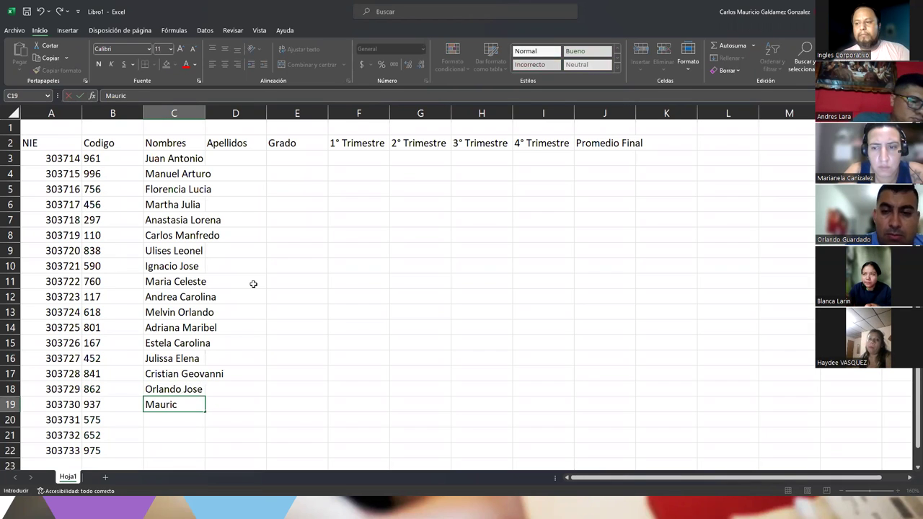
{"action": "type", "text": "io Al"}
{"action": "key", "text": "BackSpace"}
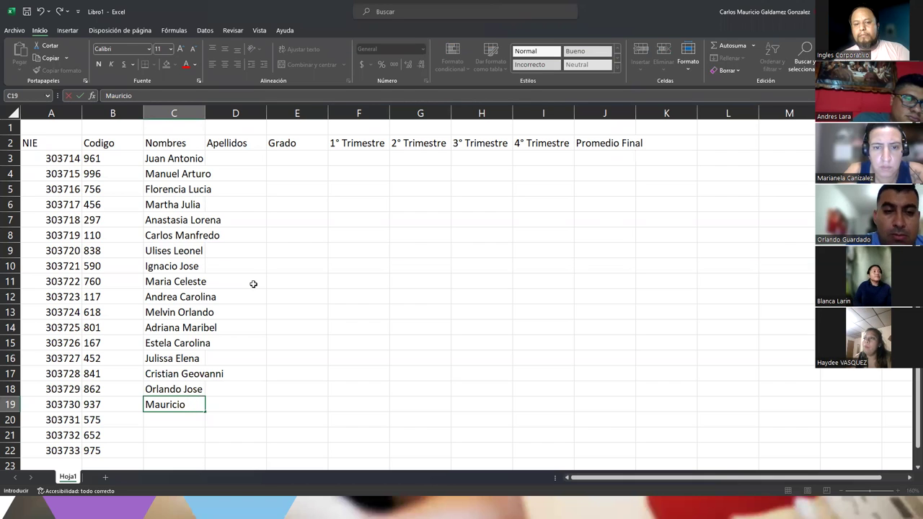
{"action": "type", "text": "Alberto"}
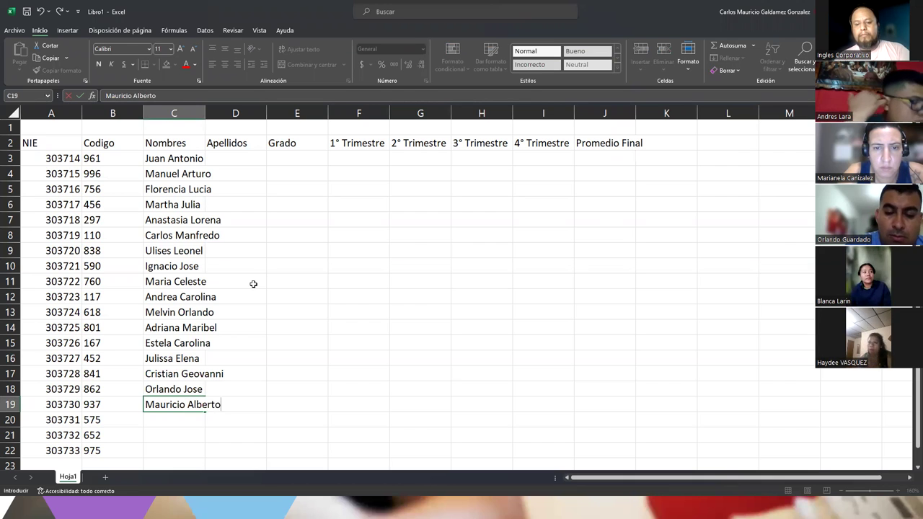
{"action": "key", "text": "Return"}
{"action": "type", "text": "Miguel A"}
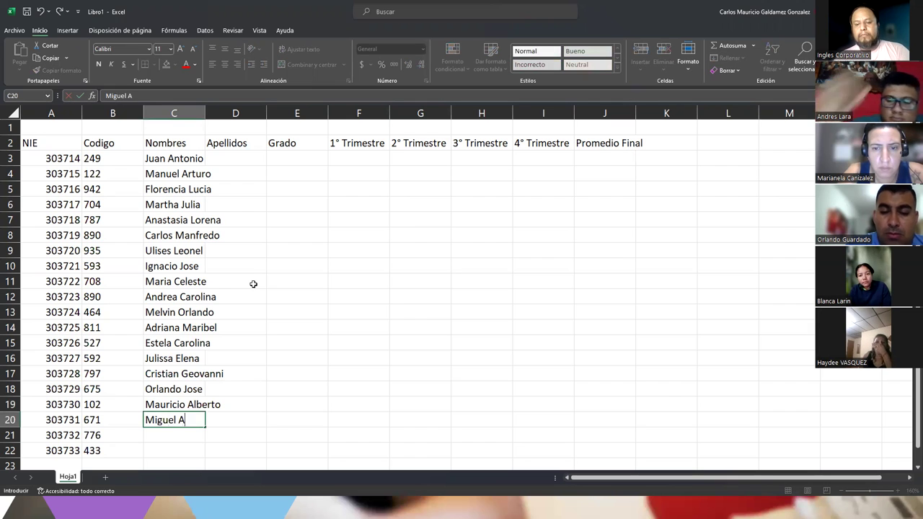
{"action": "type", "text": "ngel"}
{"action": "key", "text": "Return"}
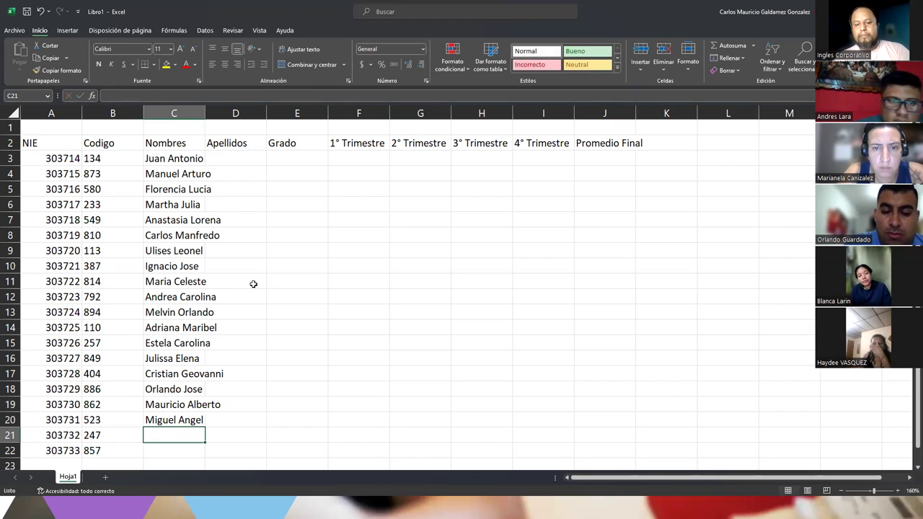
Step: Enter the given names of the nineteenth and twentieth students in C21 and C22
{"action": "type", "text": "Claudia Aracely"}
{"action": "key", "text": "Return"}
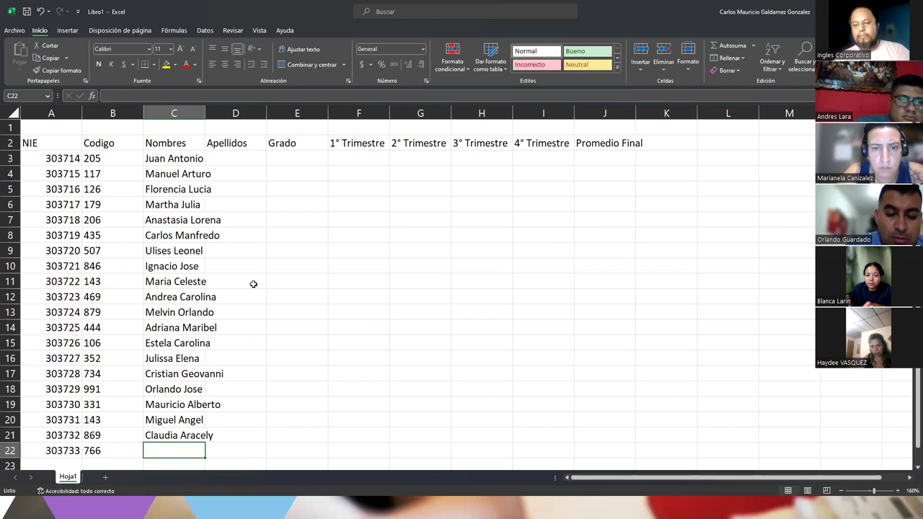
{"action": "type", "text": "Evelyn "}
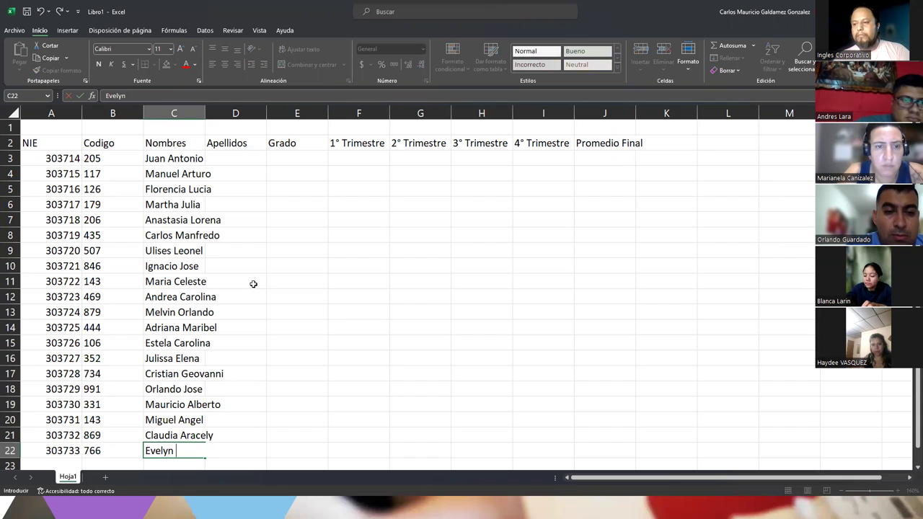
{"action": "type", "text": "del Carmen"}
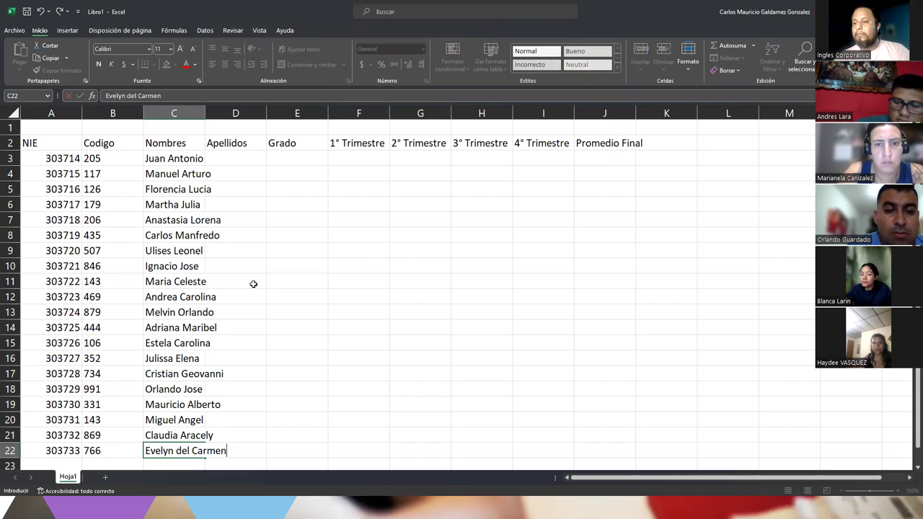
{"action": "key", "text": "Return"}
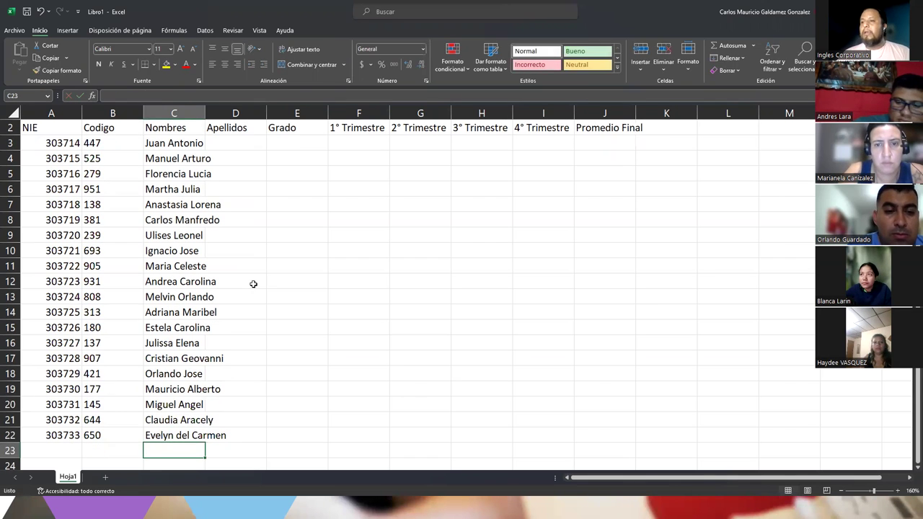
Step: Fit the Nombres column to its longest entry and make the Codigo column slightly wider than its contents
{"action": "double_click", "coordinate": [143, 113]}
{"action": "double_click", "coordinate": [182, 113]}
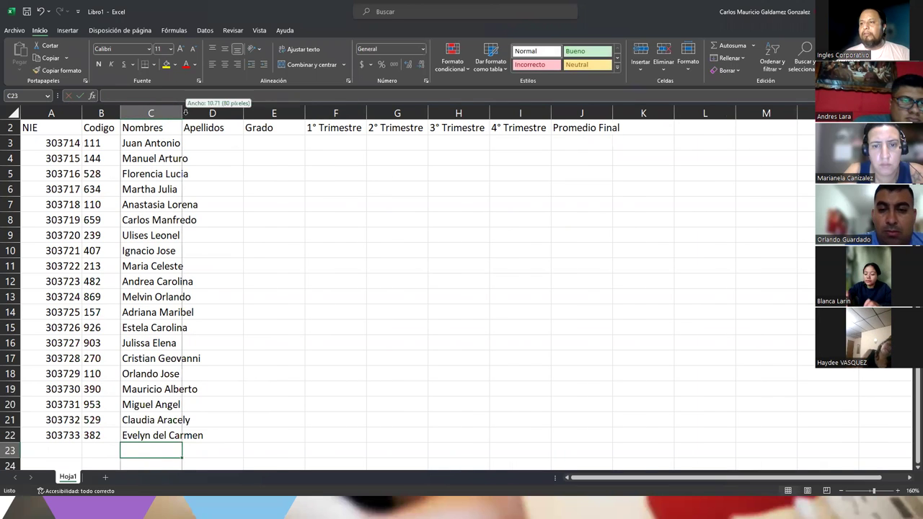
{"action": "left_click_drag", "start_coordinate": [120, 113], "coordinate": [138, 113]}
Step: Enter the surnames of the first and second students in D3 and D4
{"action": "left_click", "coordinate": [235, 142]}
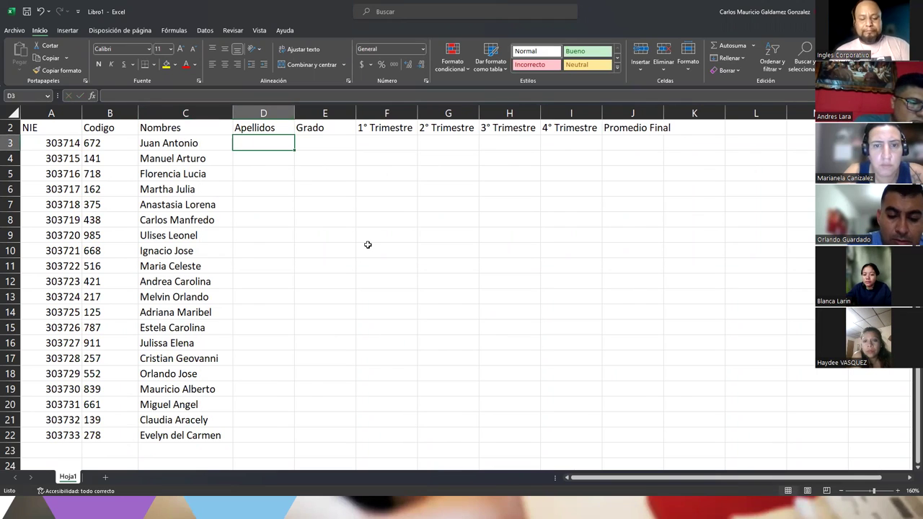
{"action": "type", "text": "Moreno Cruz"}
{"action": "key", "text": "Return"}
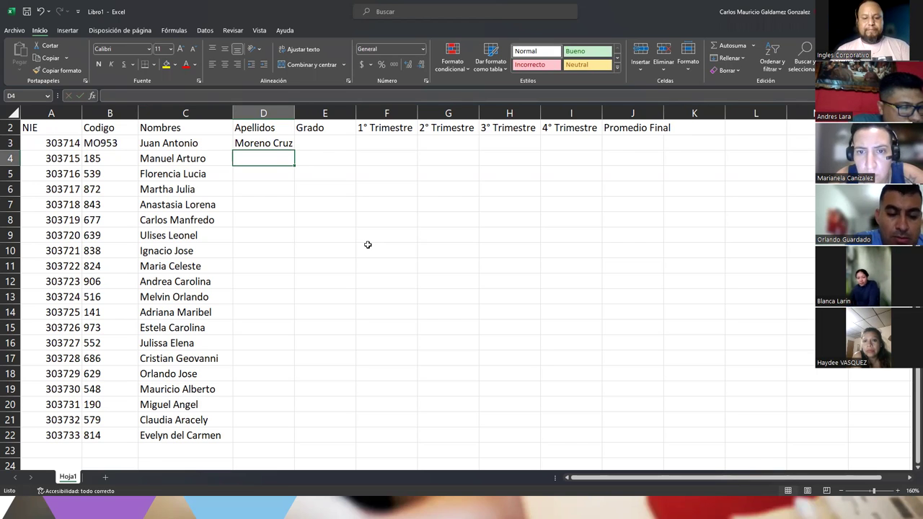
{"action": "type", "text": "Cruz Zavala"}
{"action": "key", "text": "Return"}
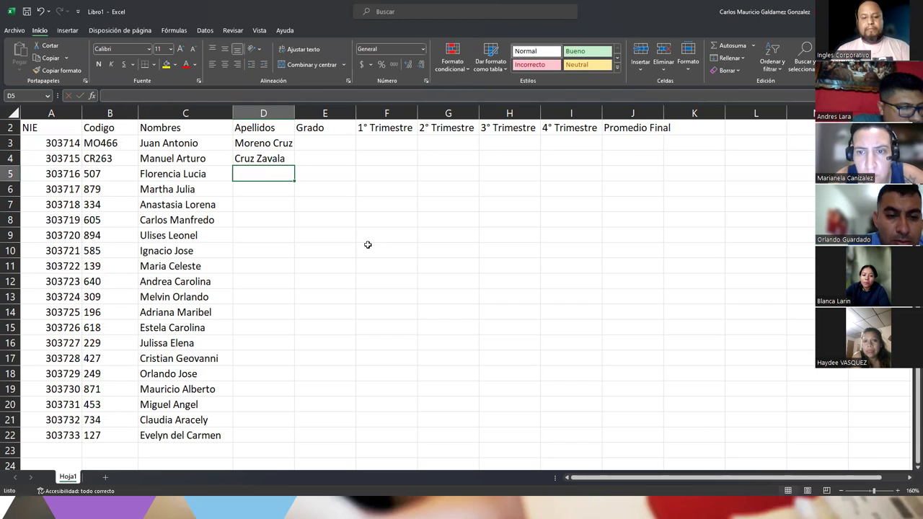
Step: Enter the surnames of the third and fourth students in D5 and D6
{"action": "type", "text": "Elizon"}
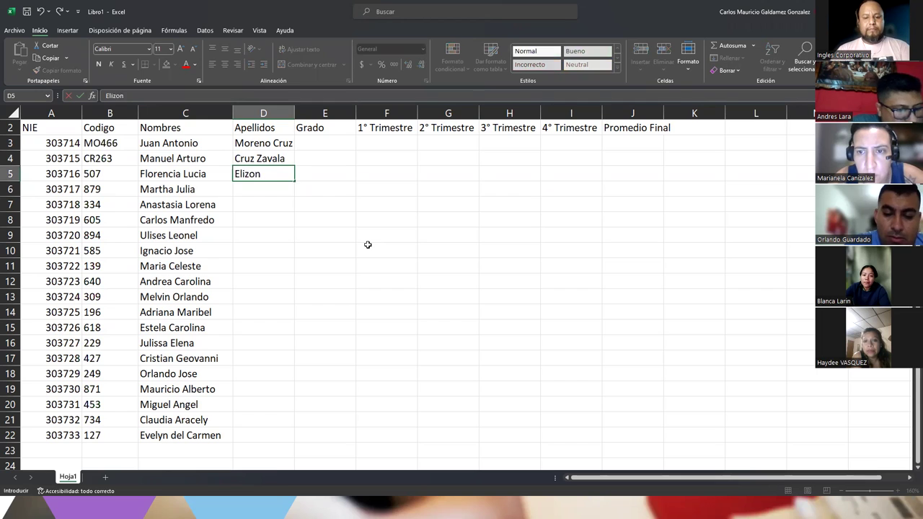
{"action": "type", "text": "do Vega"}
{"action": "key", "text": "Return"}
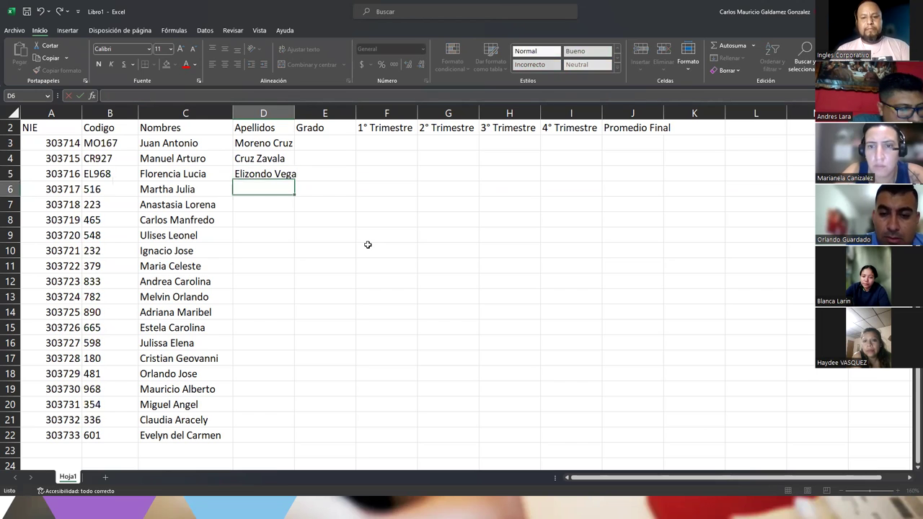
{"action": "type", "text": "Lopez Lara"}
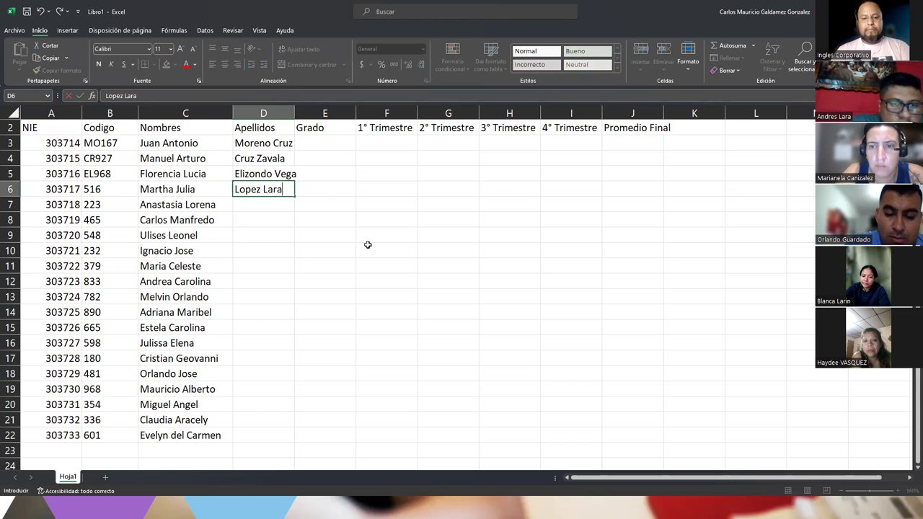
{"action": "key", "text": "Return"}
Step: Enter the surnames of the fifth and sixth students in D7 and D8
{"action": "type", "text": "Fuentes Lopez"}
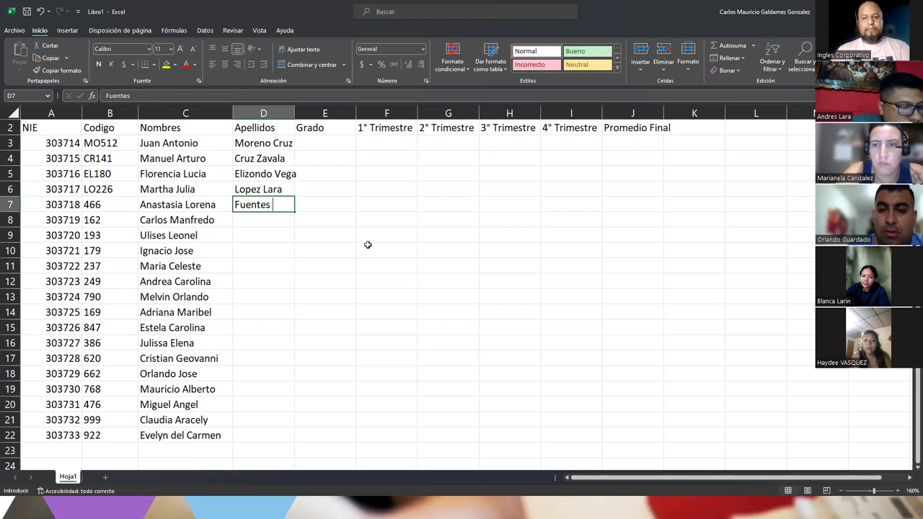
{"action": "key", "text": "Return"}
{"action": "type", "text": "He"}
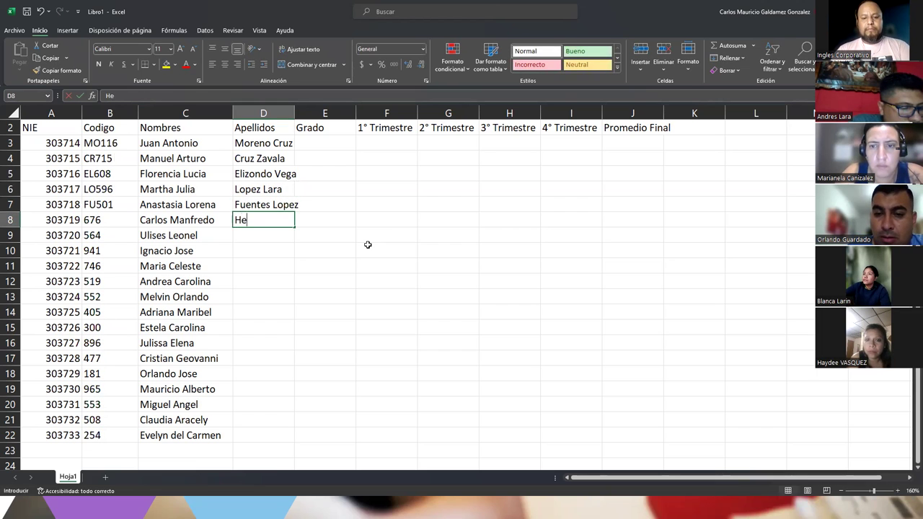
{"action": "type", "text": "rnandez Ascencio"}
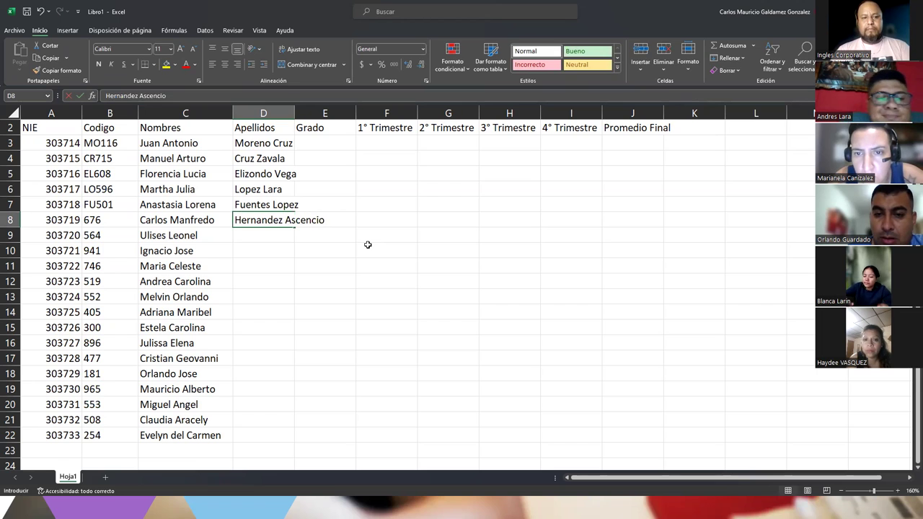
{"action": "key", "text": "Return"}
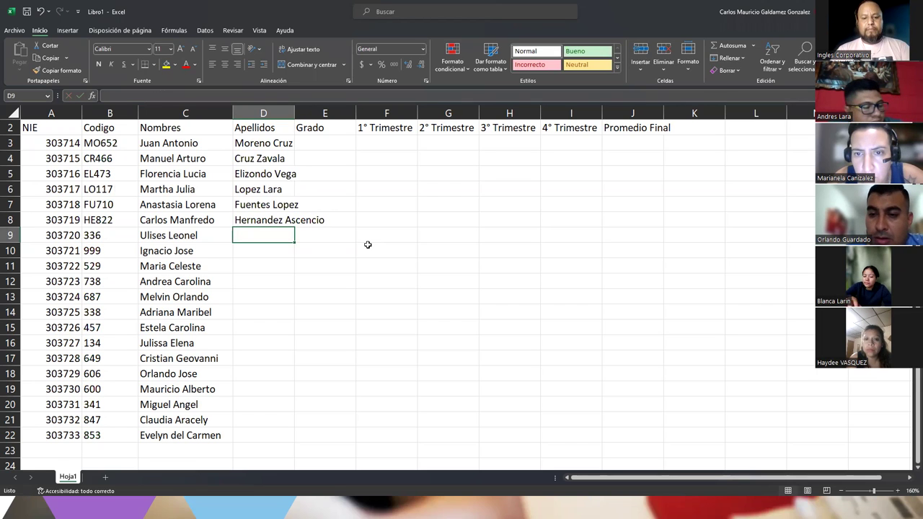
Step: Enter the surnames of the seventh and eighth students in D9 and D10
{"action": "type", "text": "Vasquez Larin"}
{"action": "key", "text": "Return"}
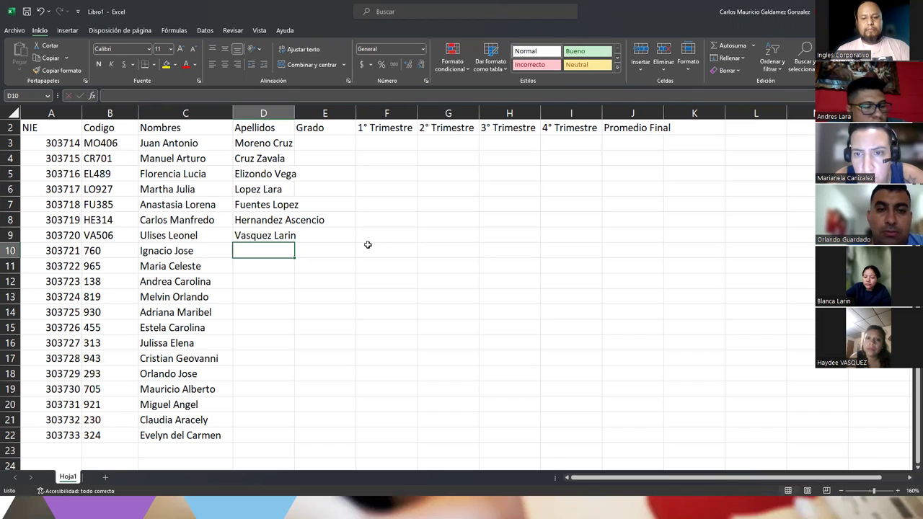
{"action": "type", "text": "C"}
{"action": "key", "text": "BackSpace"}
{"action": "key", "text": "BackSpace"}
{"action": "type", "text": "Gomez C"}
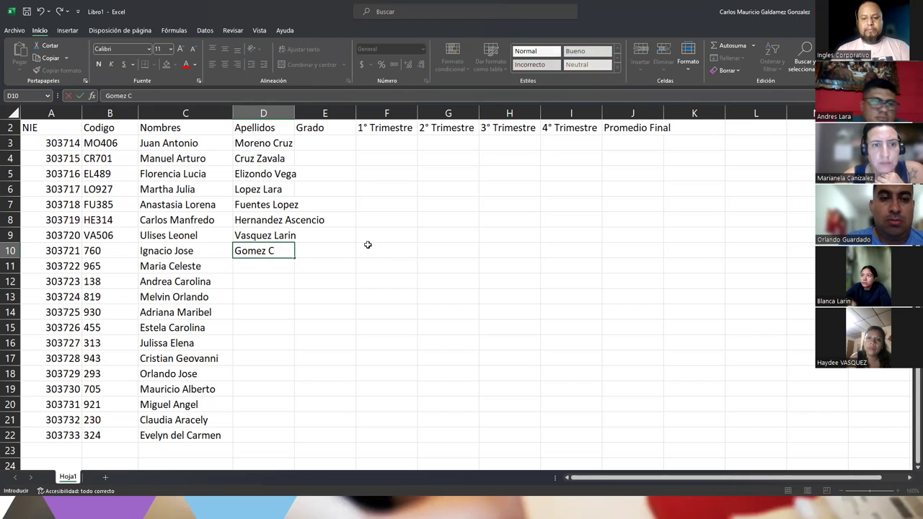
{"action": "type", "text": "rones"}
{"action": "key", "text": "Return"}
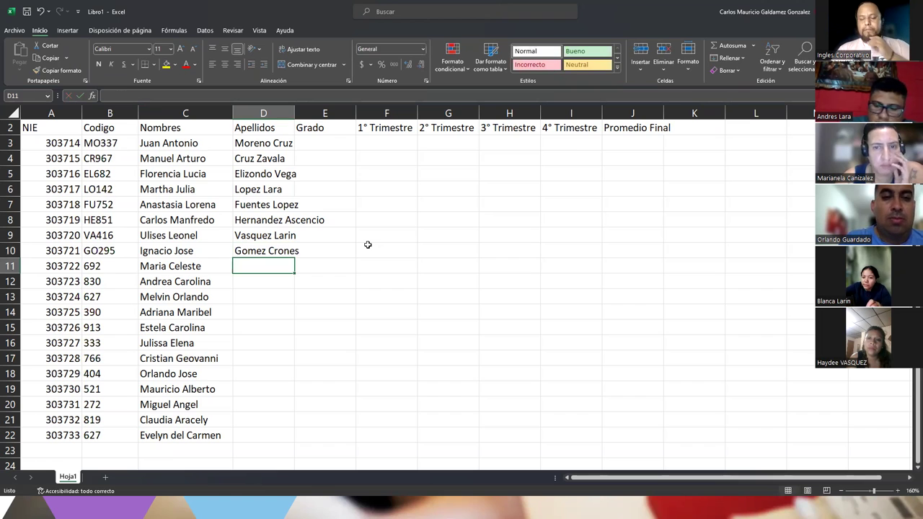
Step: Enter the surnames of the ninth and tenth students in D11 and D12
{"action": "type", "text": "Gonzalez "}
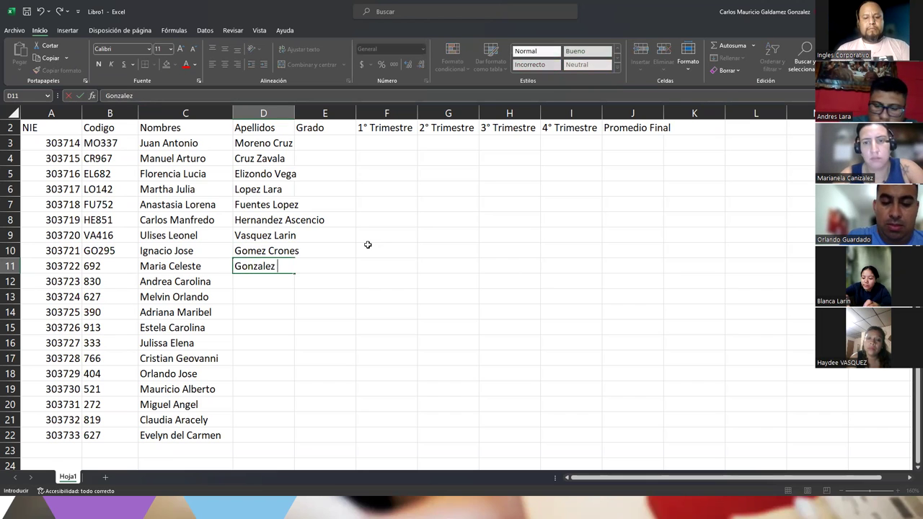
{"action": "type", "text": "Ayala"}
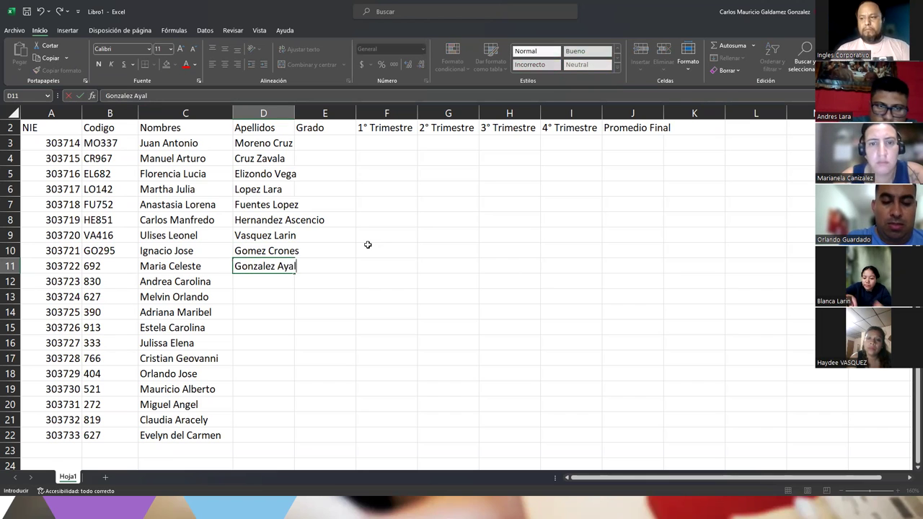
{"action": "key", "text": "Return"}
{"action": "type", "text": "Galdamez"}
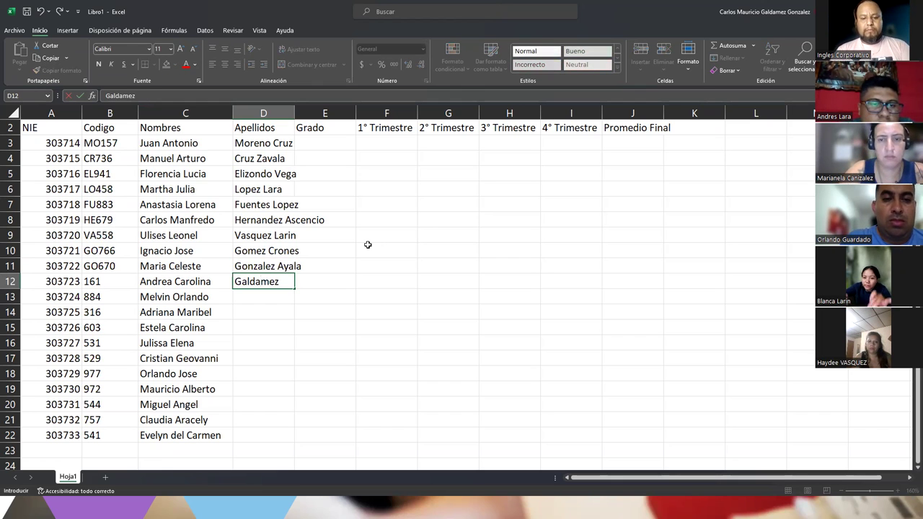
{"action": "type", "text": " Palma"}
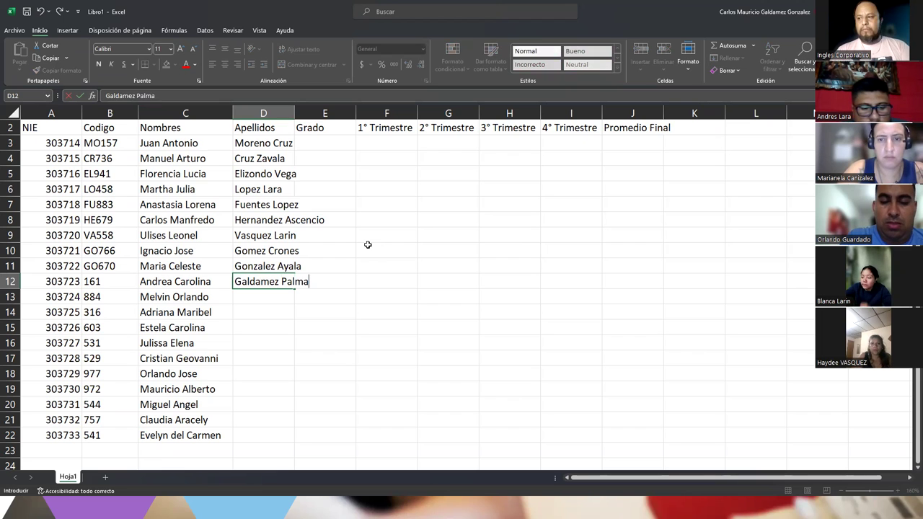
{"action": "key", "text": "Return"}
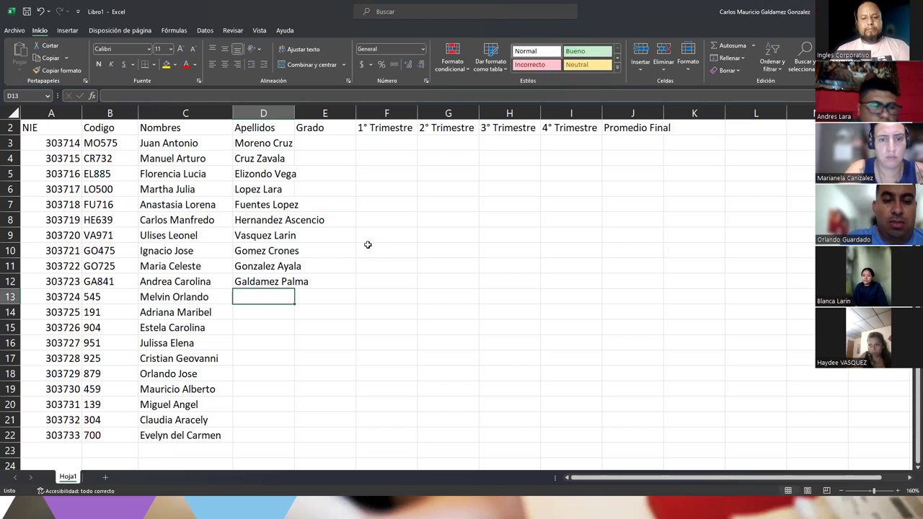
Step: Enter the surnames of the eleventh and twelfth students in D13 and D14
{"action": "type", "text": "Rodriguez Gomez"}
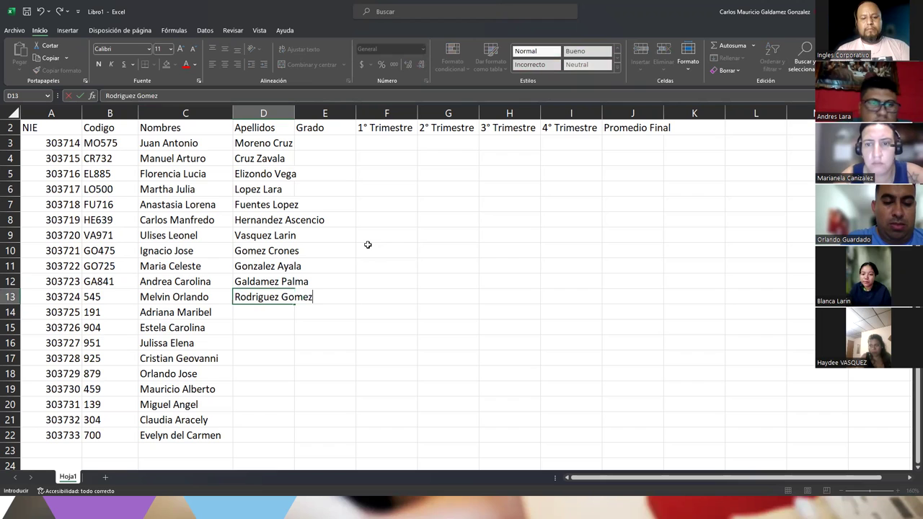
{"action": "key", "text": "Return"}
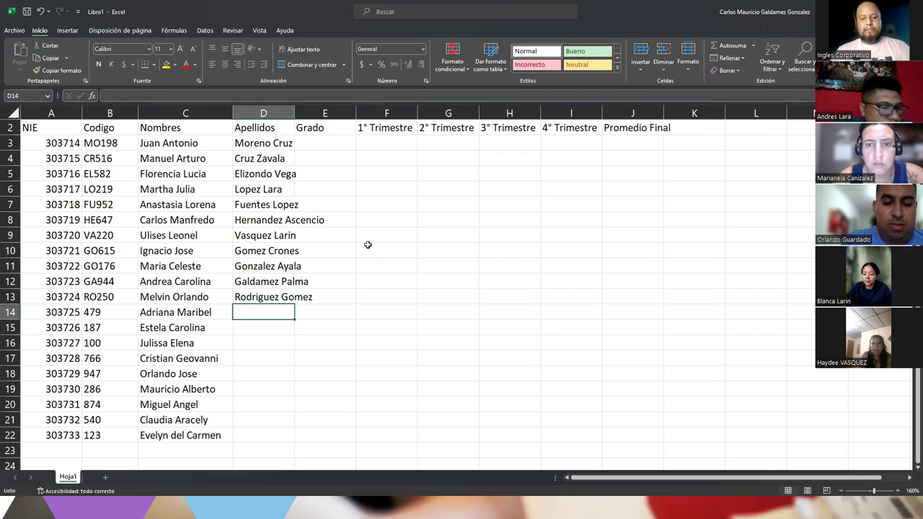
{"action": "type", "text": "Campos"}
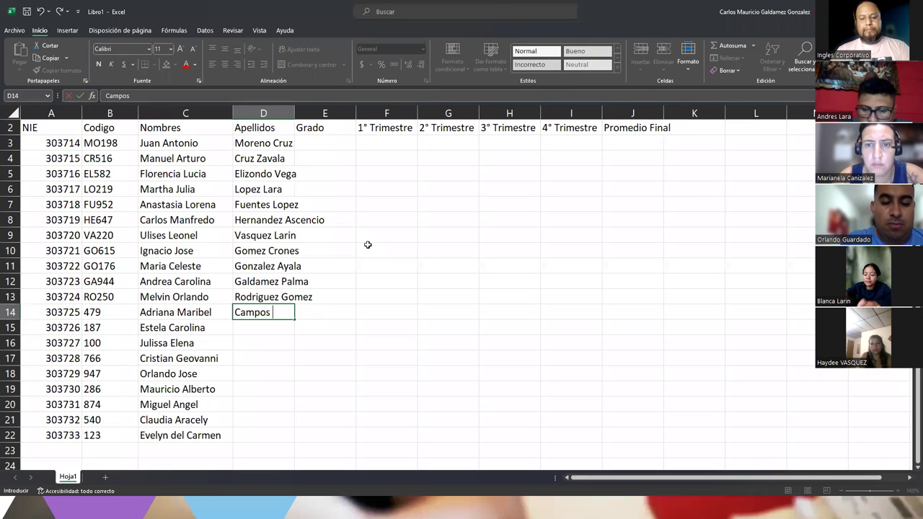
{"action": "type", "text": " Lima"}
{"action": "key", "text": "Return"}
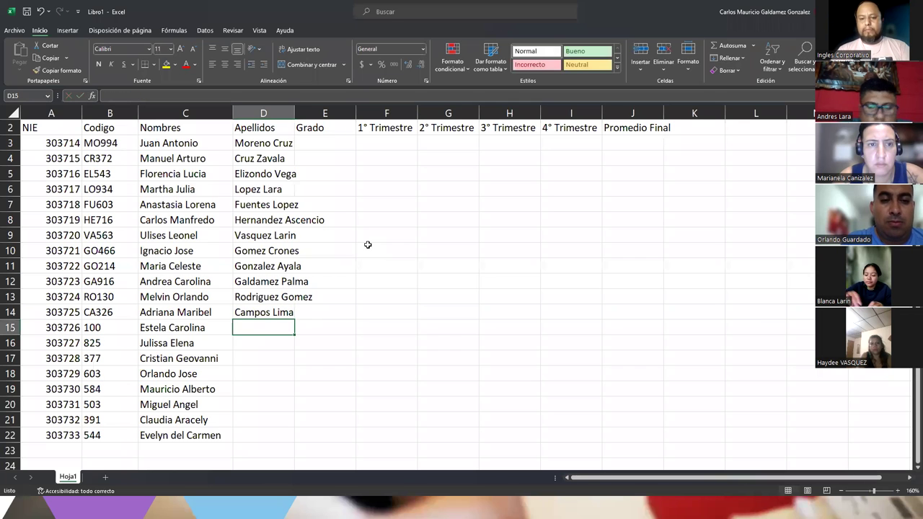
Step: Enter the surnames of the thirteenth and fourteenth students in D15 and D16
{"action": "type", "text": "Luna"}
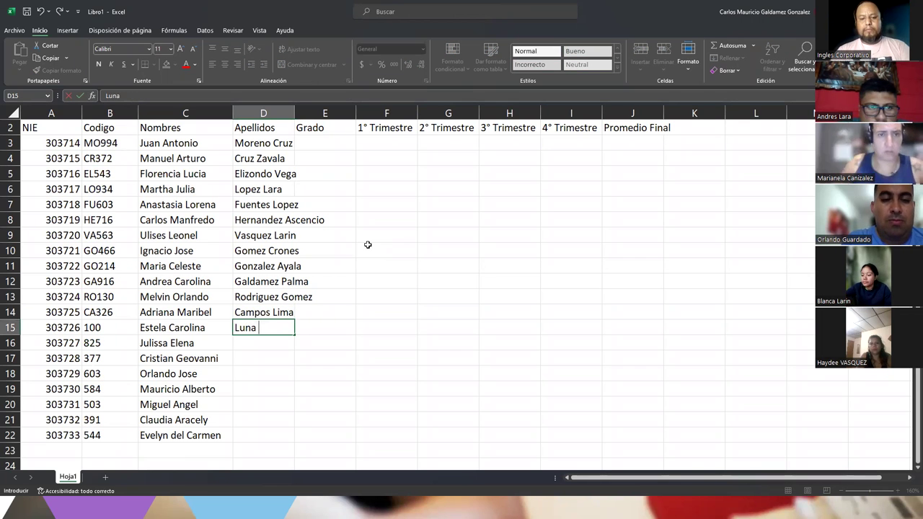
{"action": "type", "text": " Cortez"}
{"action": "key", "text": "Return"}
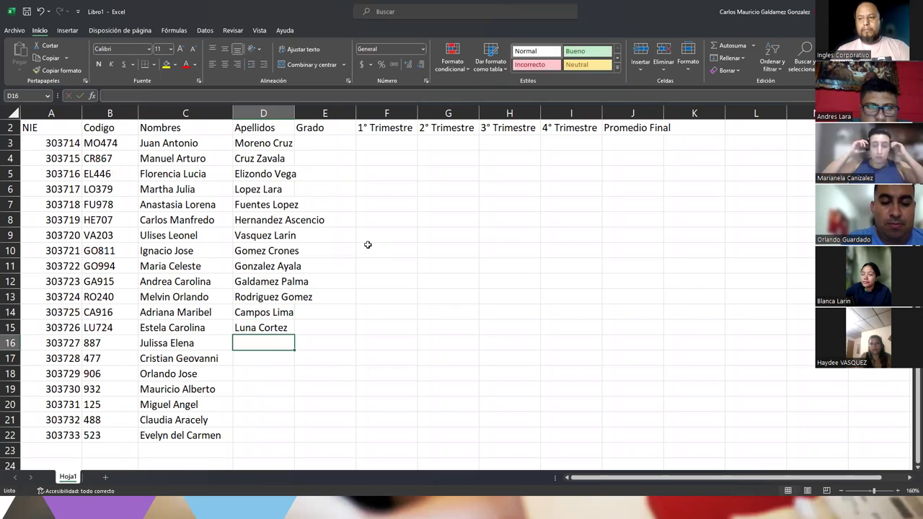
{"action": "type", "text": "Al"}
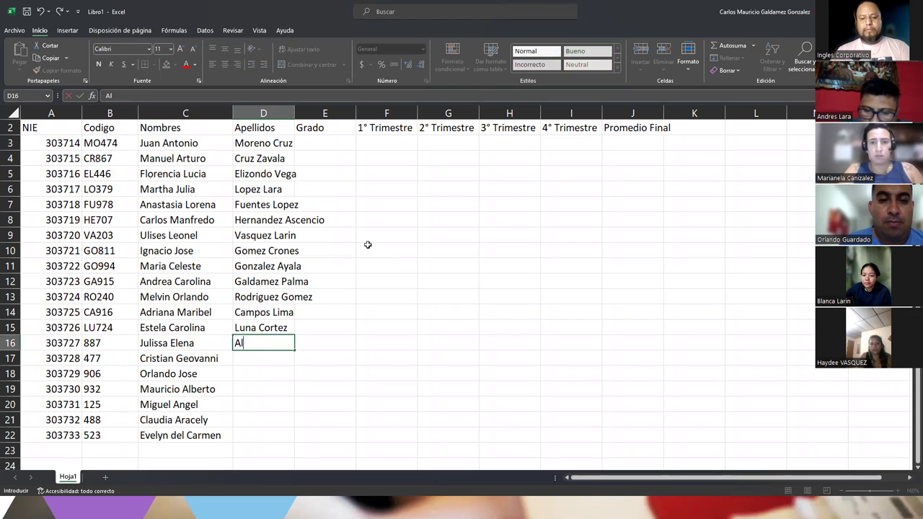
{"action": "type", "text": "varado"}
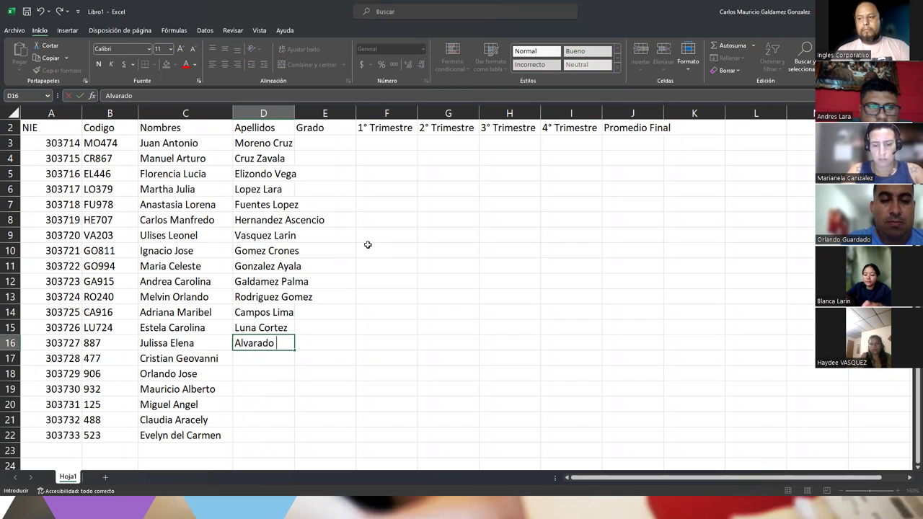
{"action": "type", "text": " Rosales"}
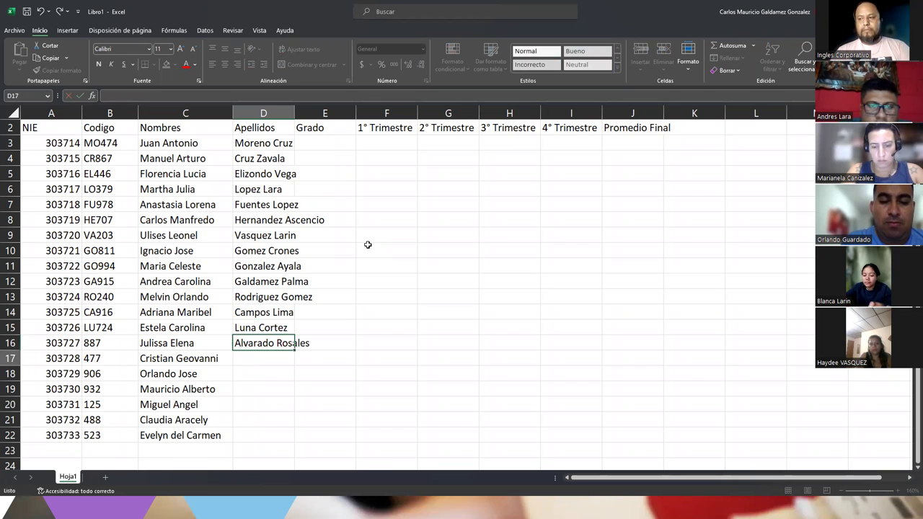
{"action": "key", "text": "Return"}
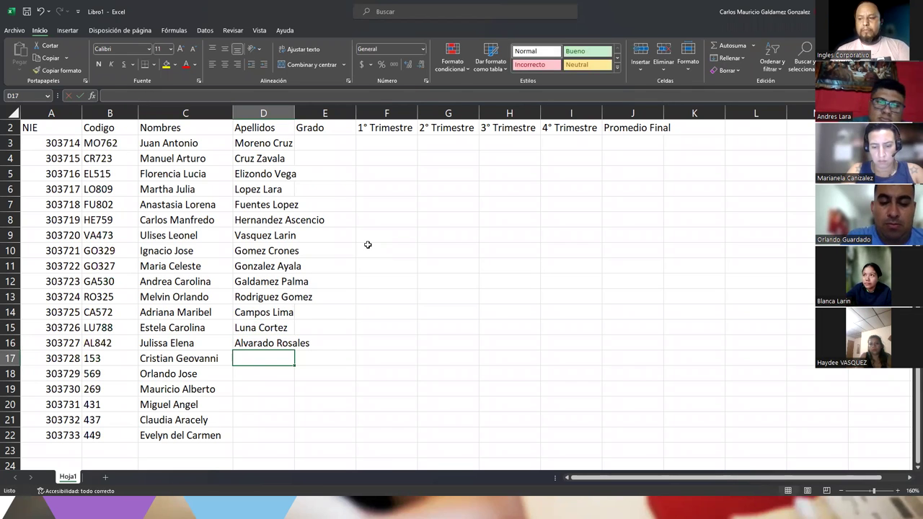
Step: Enter the surnames of the fifteenth and sixteenth students in D17 and D18
{"action": "type", "text": "Rosales"}
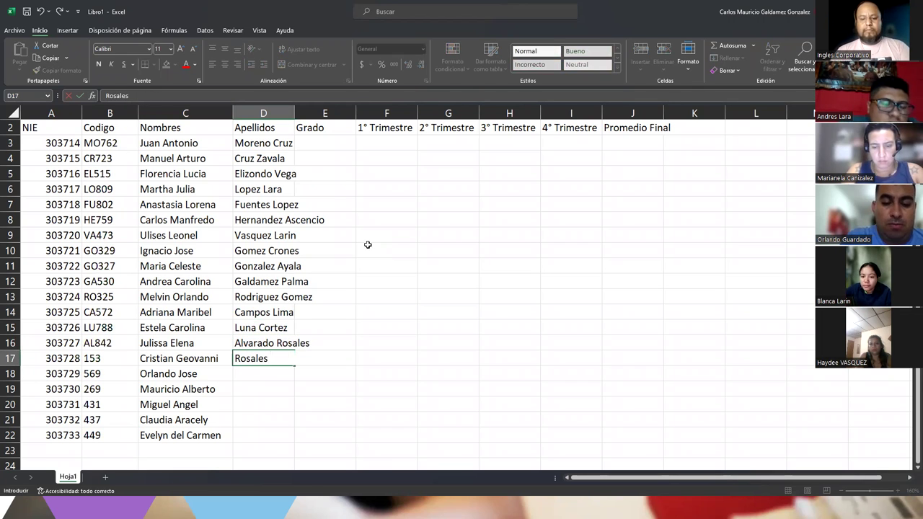
{"action": "type", "text": " Menjivar"}
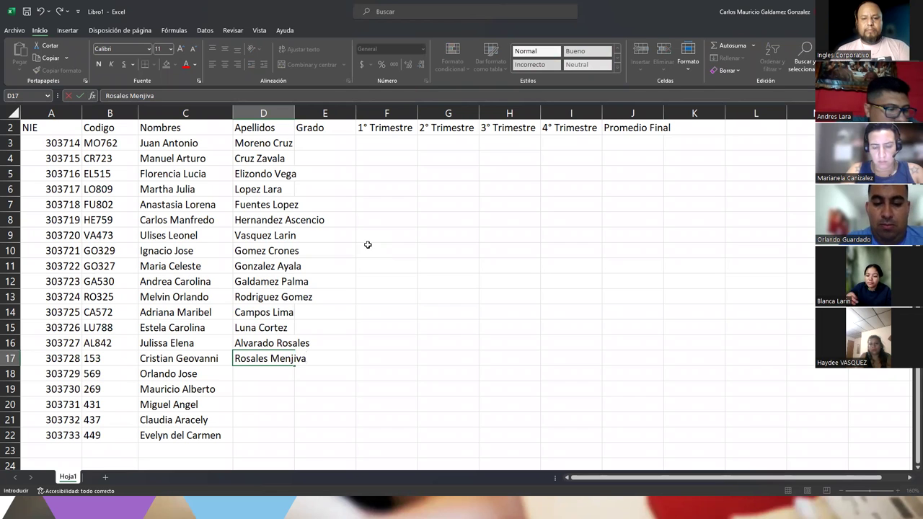
{"action": "key", "text": "Return"}
{"action": "type", "text": "Garcia"}
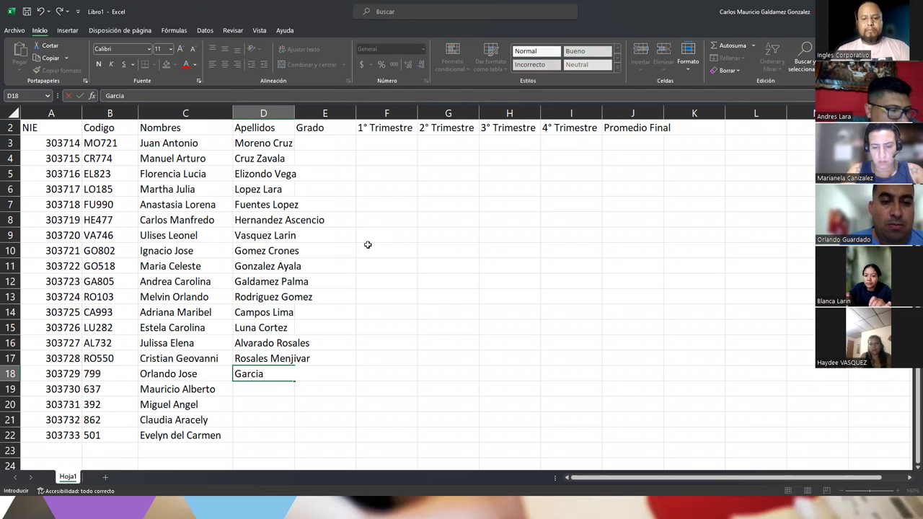
{"action": "type", "text": " Castro"}
{"action": "key", "text": "Return"}
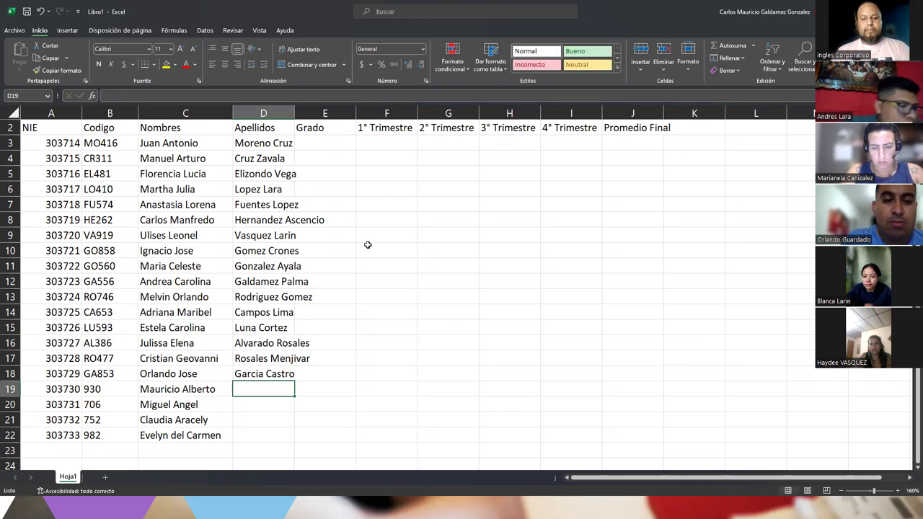
Step: Enter the surnames of the seventeenth and eighteenth students in D19 and D20
{"action": "type", "text": "Ochoa Rai"}
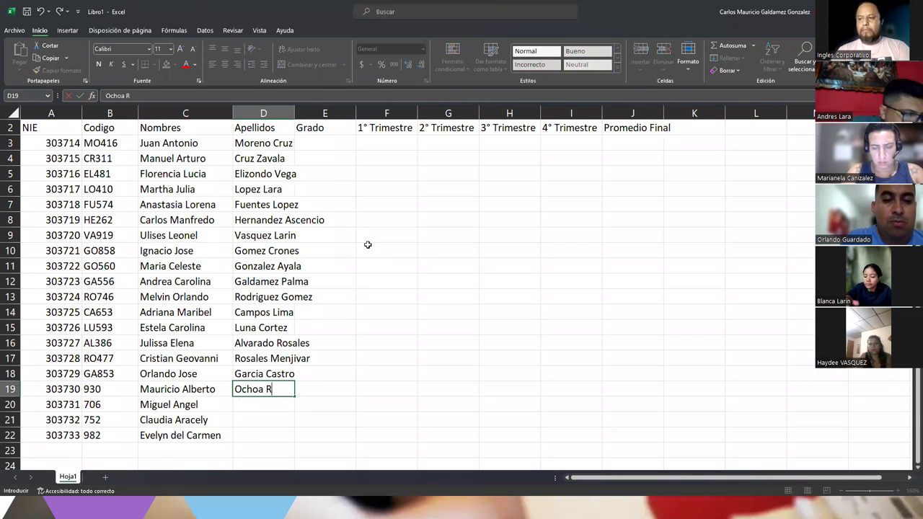
{"action": "key", "text": "BackSpace"}
{"action": "type", "text": "mirez"}
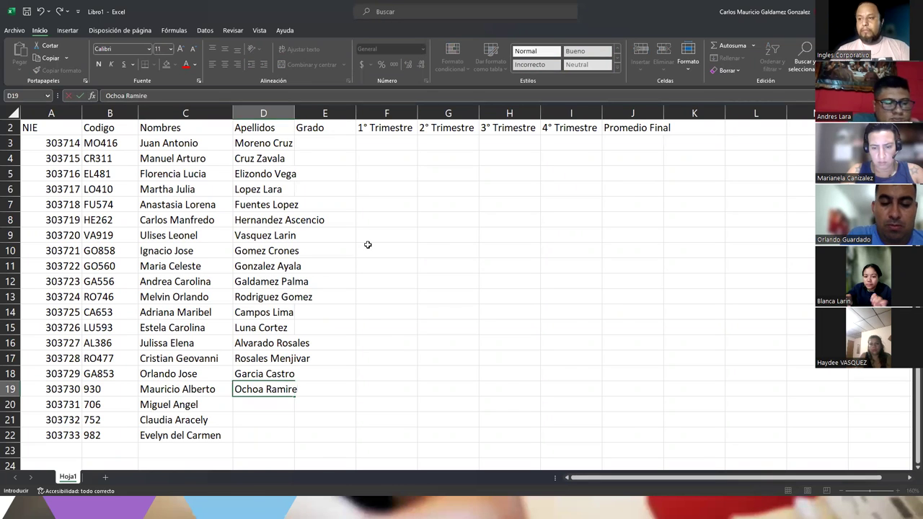
{"action": "key", "text": "Return"}
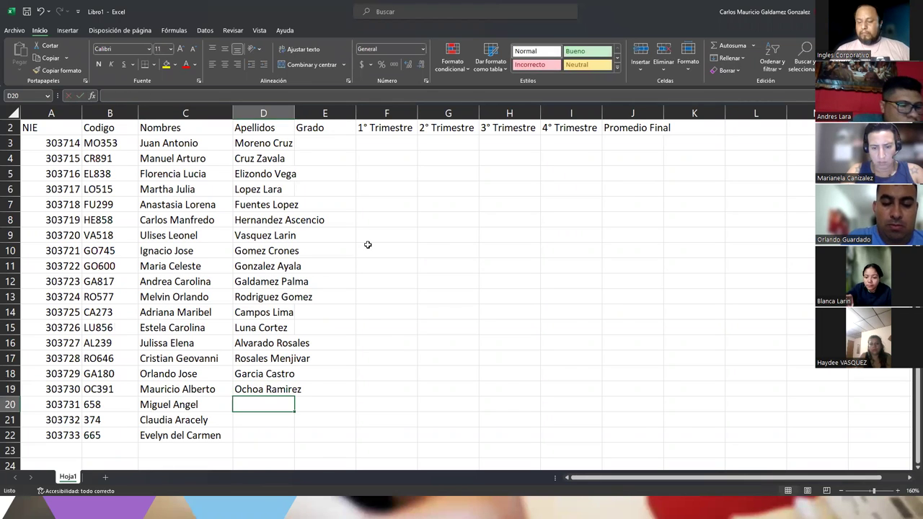
{"action": "type", "text": "Mend"}
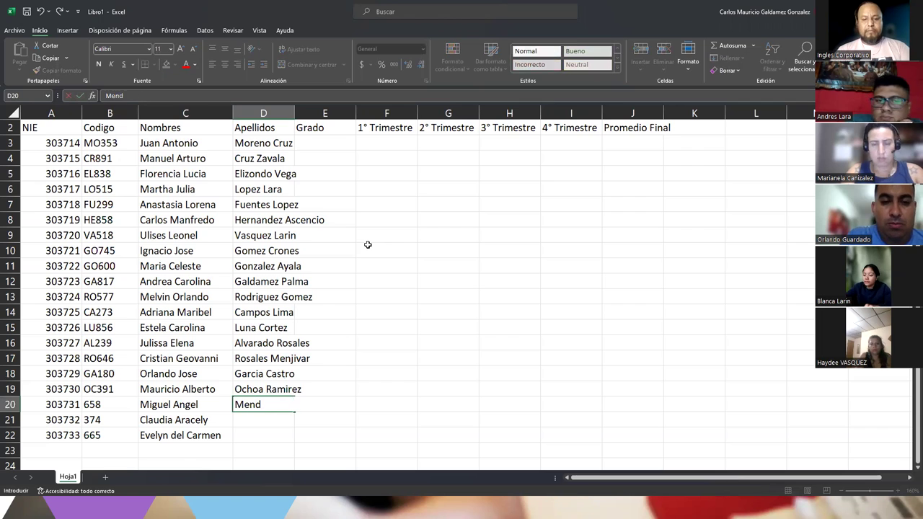
{"action": "type", "text": "oza Cuevas"}
{"action": "key", "text": "Return"}
Step: Enter the surnames of the last two students in D21 and D22, and widen the Apellidos column to fit the full surnames
{"action": "type", "text": "Cordovba"}
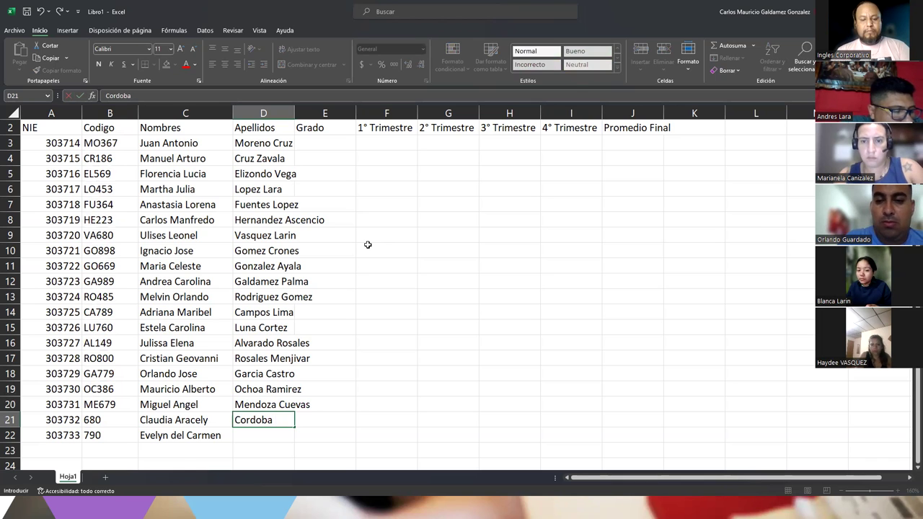
{"action": "type", "text": "Mendoza"}
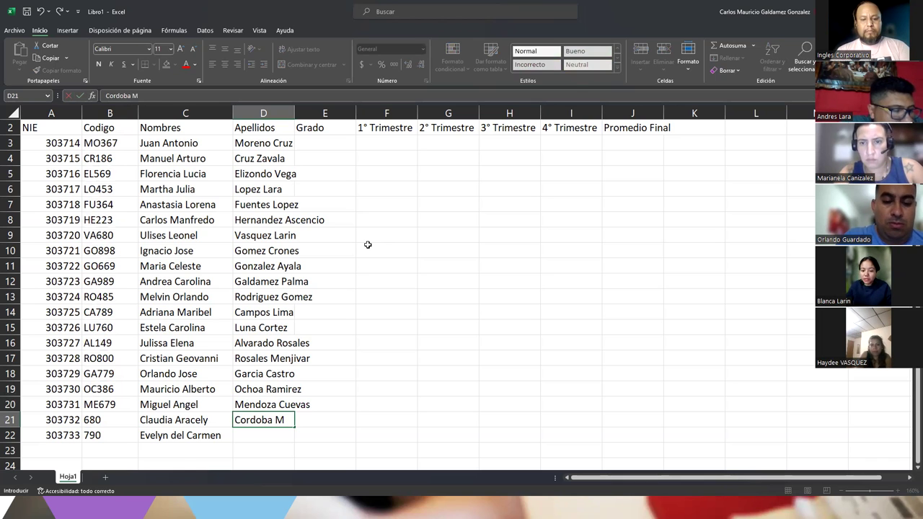
{"action": "key", "text": "Return"}
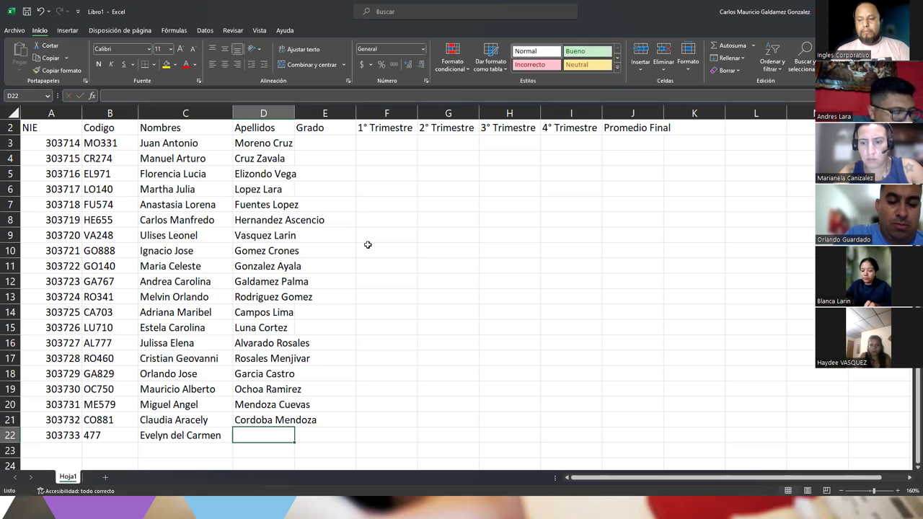
{"action": "type", "text": "Lima "}
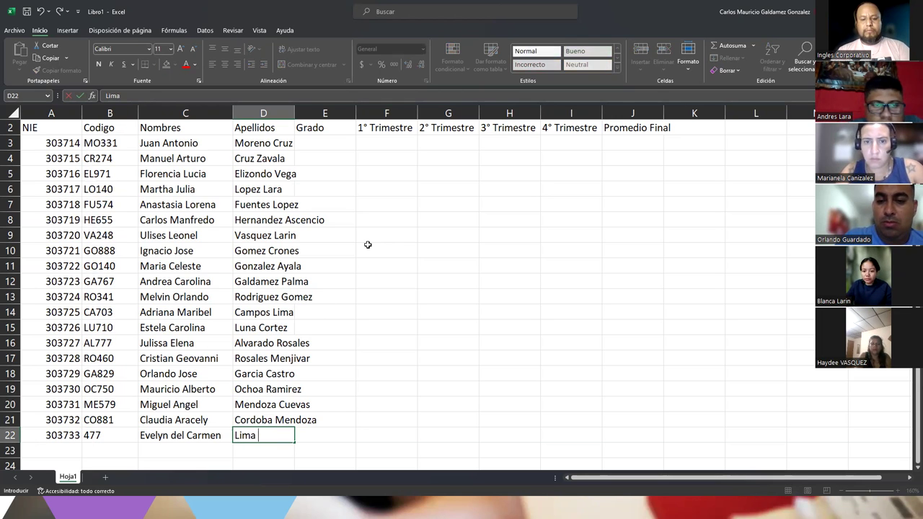
{"action": "type", "text": "Alcantar"}
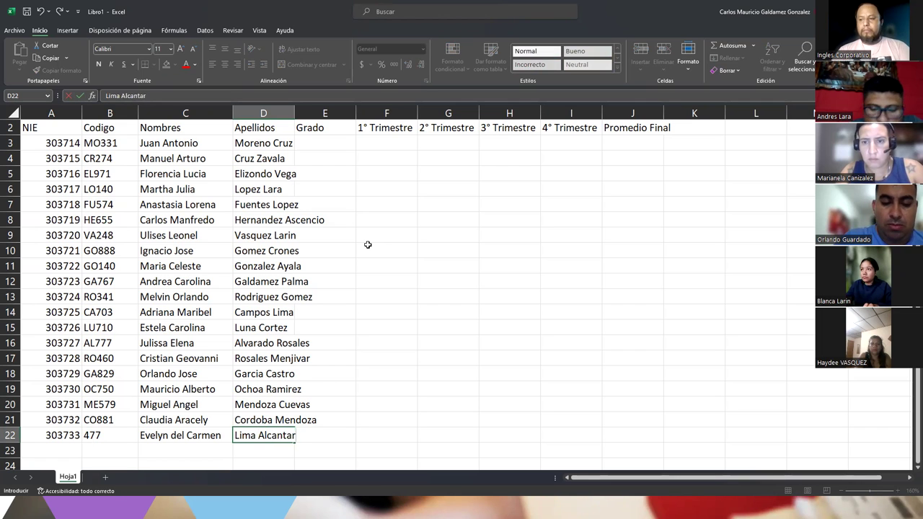
{"action": "key", "text": "Return"}
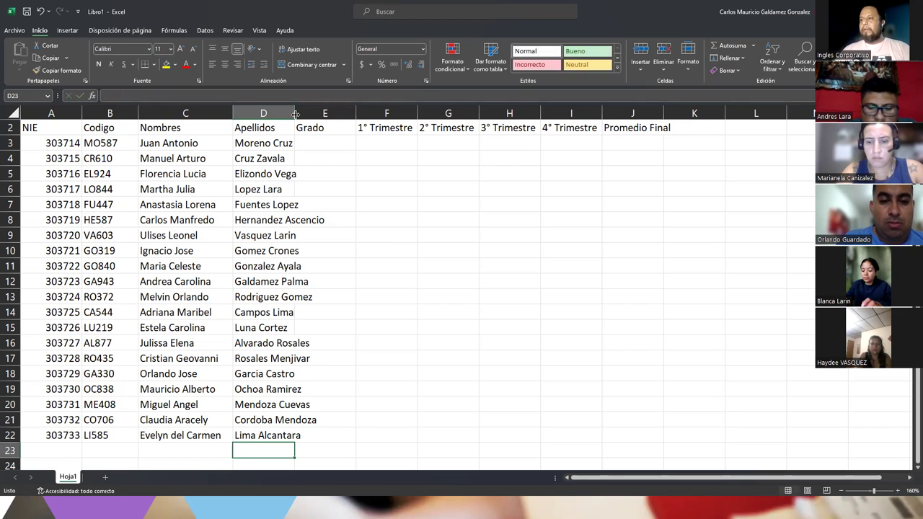
{"action": "left_click_drag", "start_coordinate": [295, 116], "coordinate": [335, 115]}
Step: Enter 8 as the first student's grade in E3 of the Grado column
{"action": "left_click", "coordinate": [342, 144]}
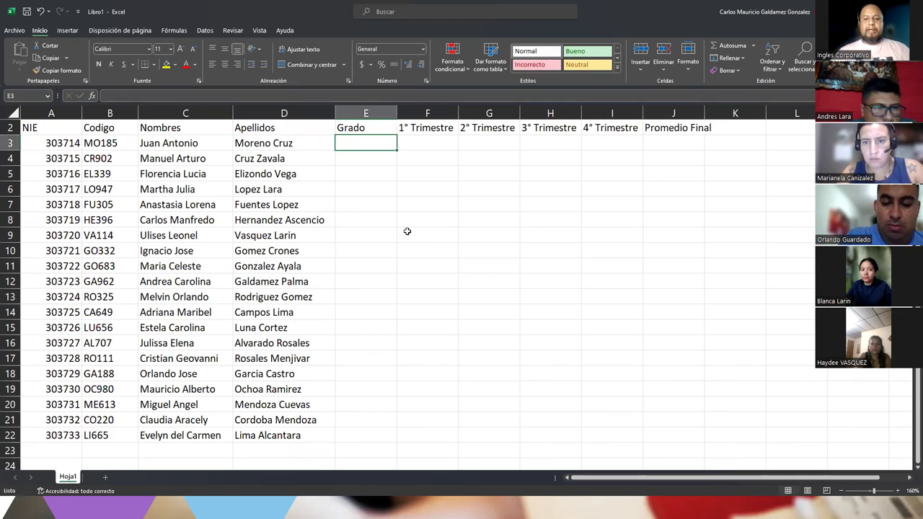
{"action": "type", "text": "8"}
{"action": "key", "text": "Return"}
{"action": "key", "text": "Return"}
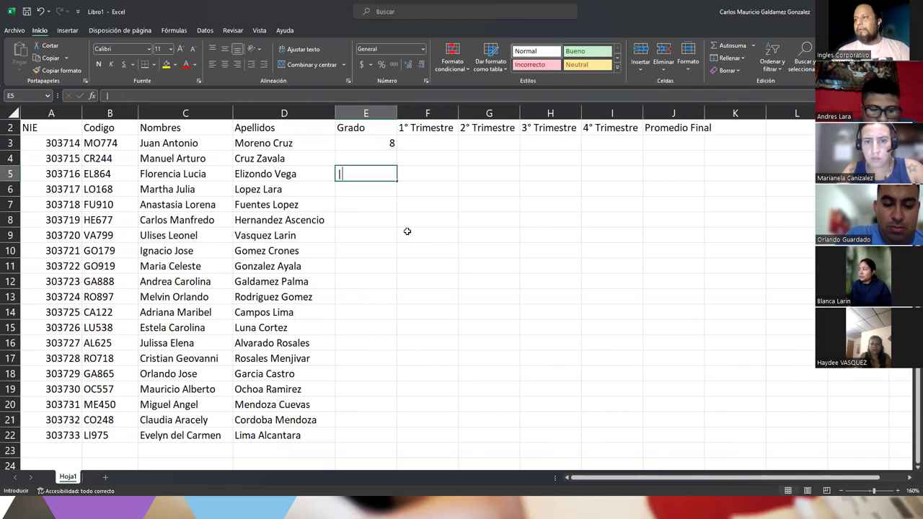
Step: Change the grade in E3 to 8° and fill it down the Grado column through E22
{"action": "key", "text": "Up"}
{"action": "key", "text": "Up"}
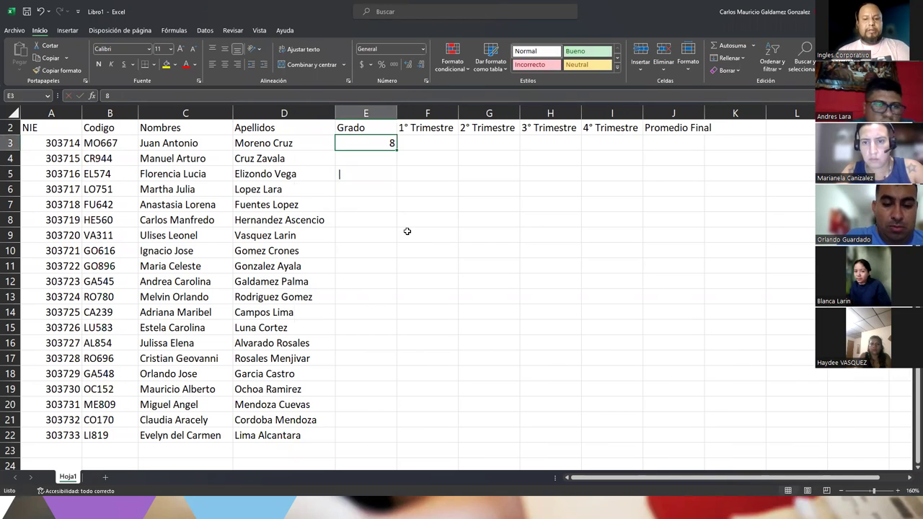
{"action": "key", "text": "F9"}
{"action": "key", "text": "F9"}
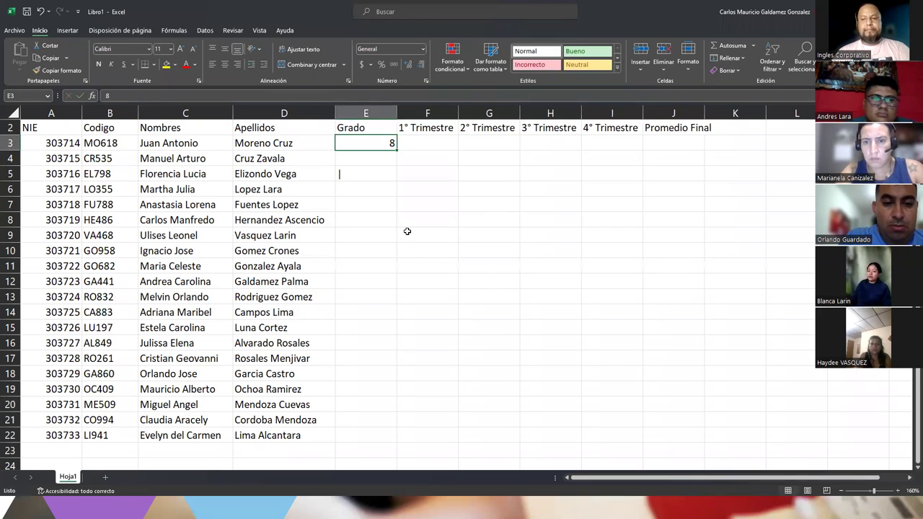
{"action": "key", "text": "F2"}
{"action": "key", "text": "BackSpace"}
{"action": "type", "text": "°"}
{"action": "key", "text": "Return"}
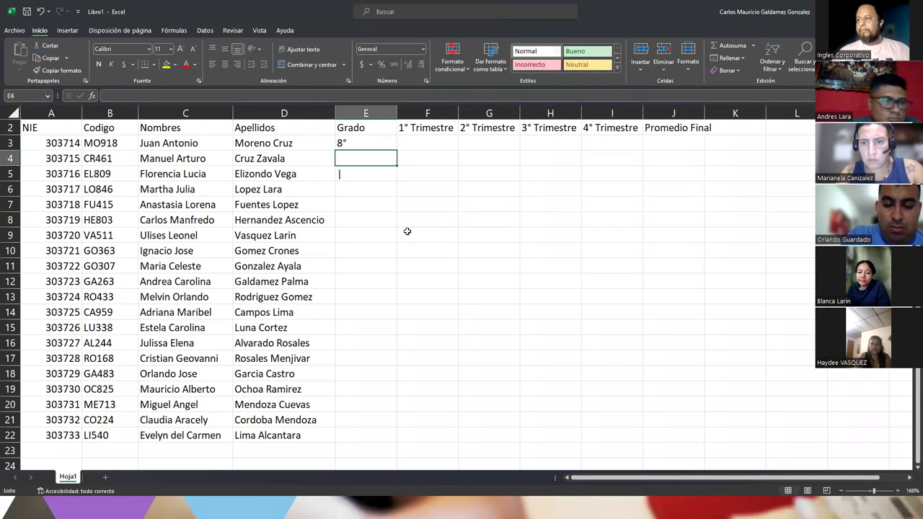
{"action": "left_click", "coordinate": [360, 147]}
{"action": "left_click_drag", "start_coordinate": [402, 148], "coordinate": [367, 442]}
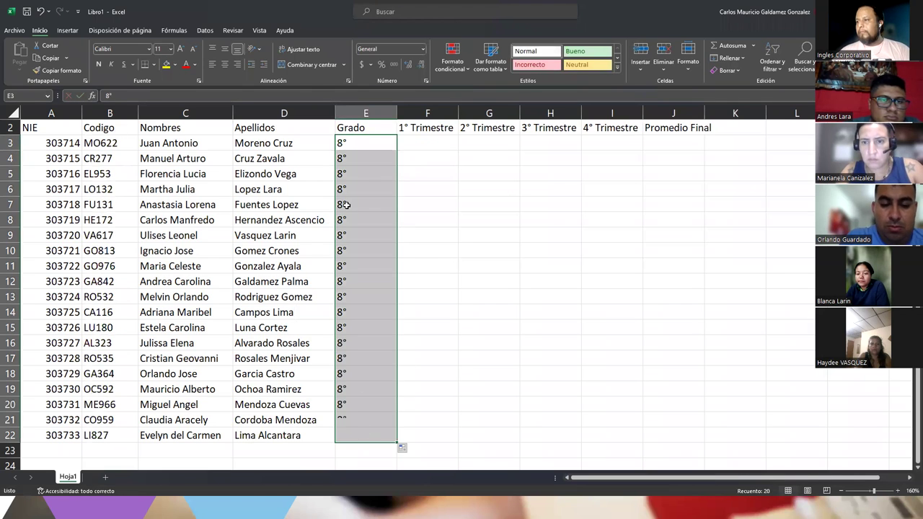
Step: Center the grades in E3:E22 and narrow the Grado column to fit its contents
{"action": "left_click", "coordinate": [225, 64]}
{"action": "left_click_drag", "start_coordinate": [396, 110], "coordinate": [369, 110]}
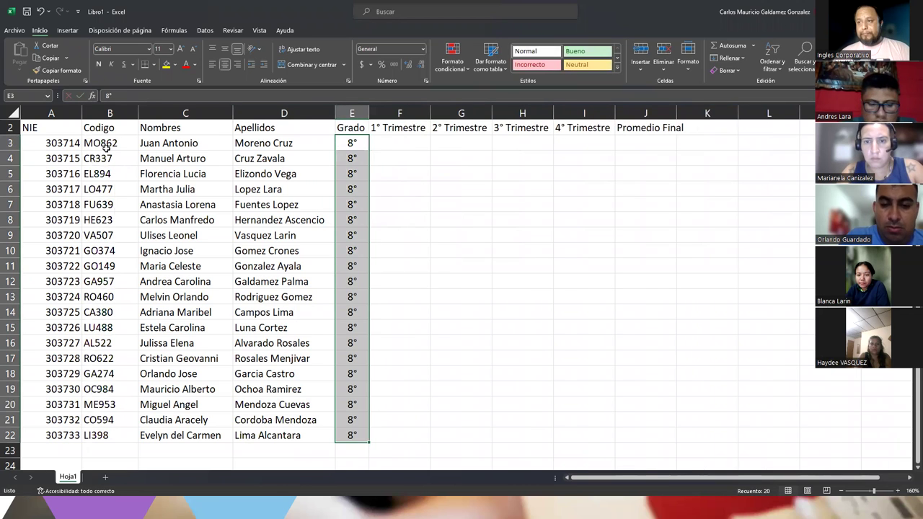
Step: Copy the codes in B3:B22 and paste them back over the same cells as values only, replacing the formulas
{"action": "left_click_drag", "start_coordinate": [99, 143], "coordinate": [112, 434]}
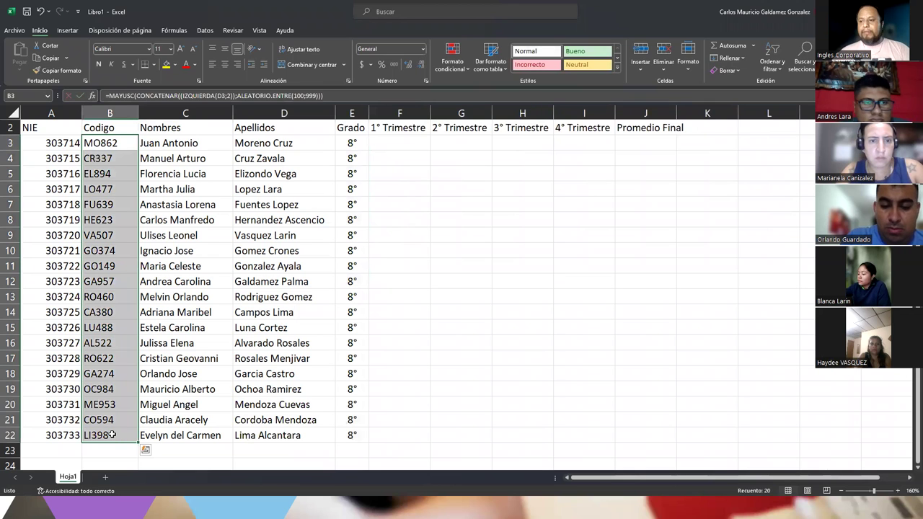
{"action": "right_click", "coordinate": [112, 435]}
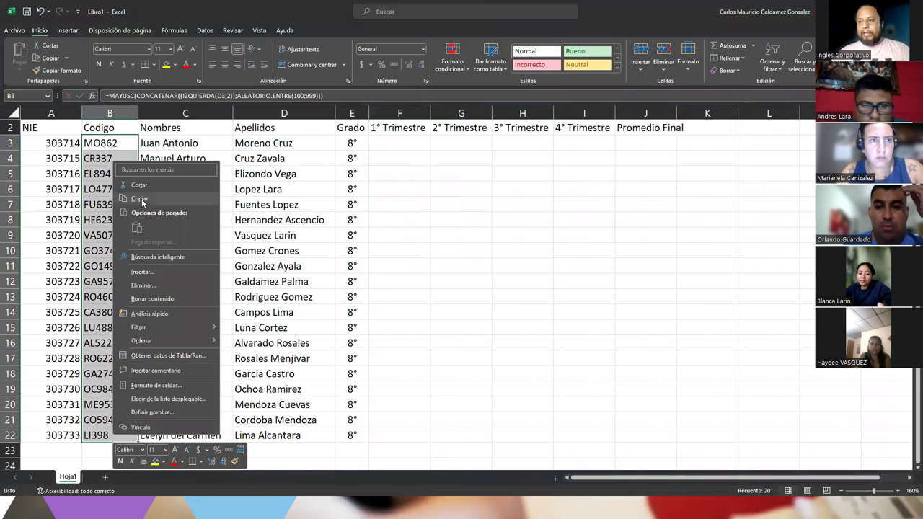
{"action": "left_click", "coordinate": [142, 201]}
{"action": "left_click", "coordinate": [105, 144]}
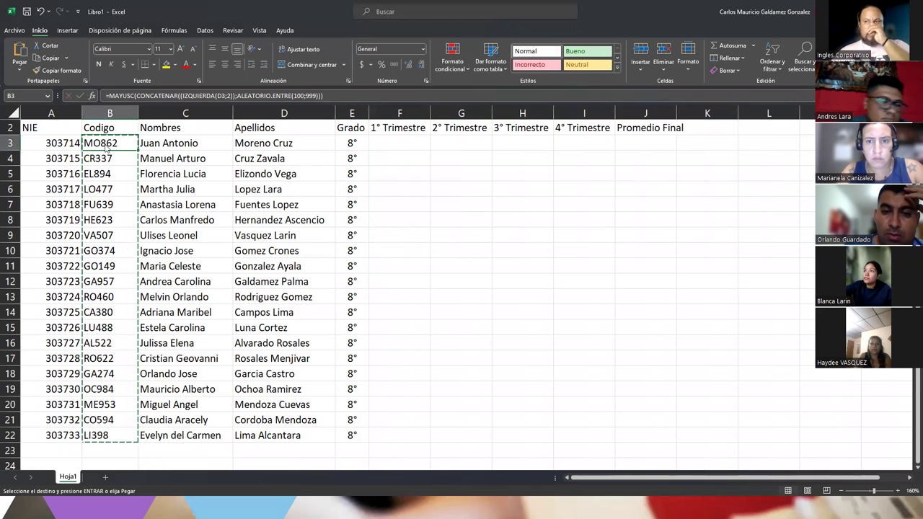
{"action": "right_click", "coordinate": [106, 146]}
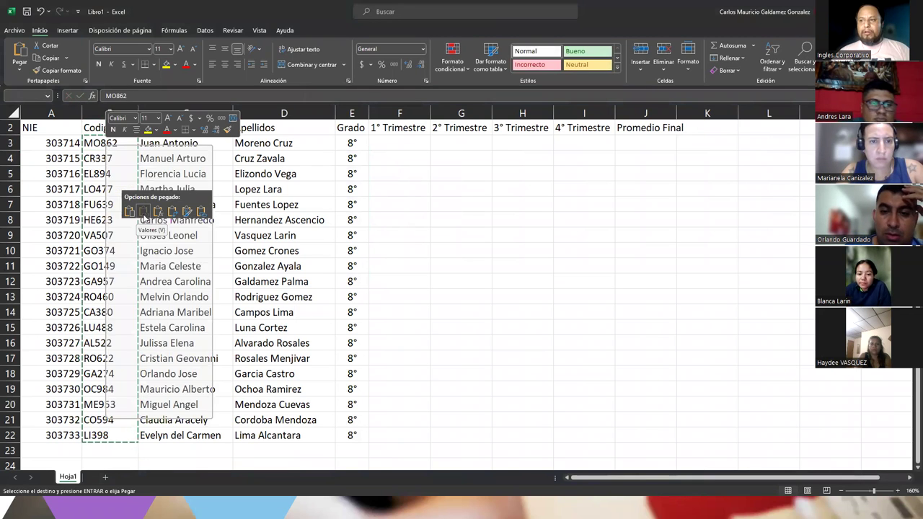
{"action": "left_click", "coordinate": [143, 211]}
{"action": "left_click", "coordinate": [108, 189]}
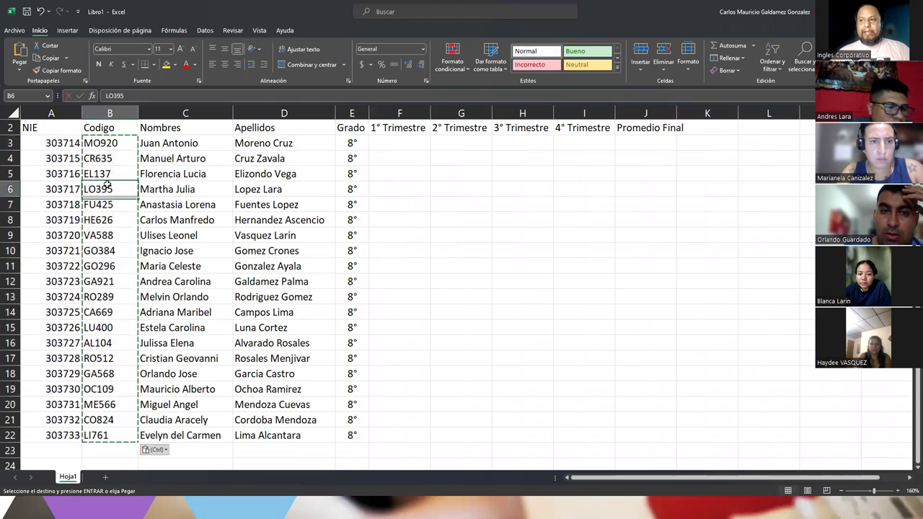
{"action": "left_click", "coordinate": [103, 143]}
{"action": "key", "text": "Escape"}
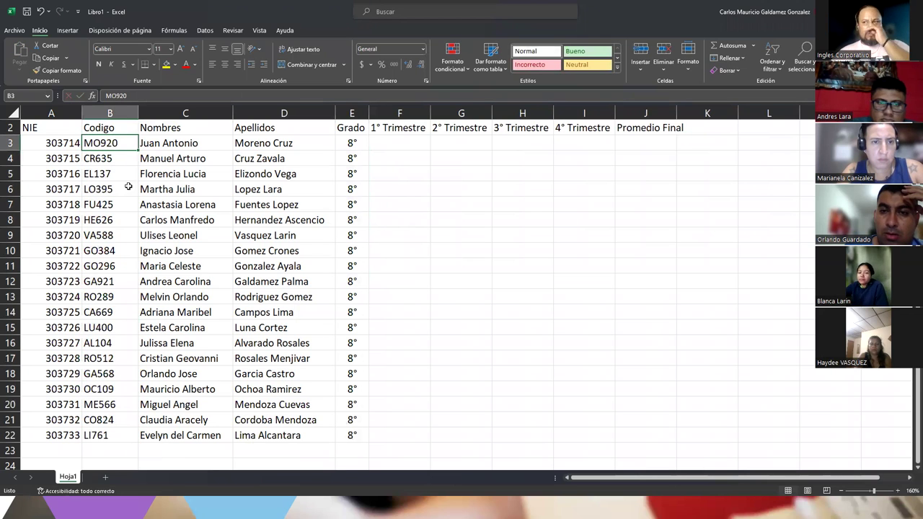
Step: Review the NIE and Codigo columns and inspect the contents of B3 without changing it
{"action": "left_click", "coordinate": [58, 147]}
{"action": "left_click_drag", "start_coordinate": [56, 164], "coordinate": [61, 435]}
{"action": "left_click_drag", "start_coordinate": [88, 143], "coordinate": [96, 433]}
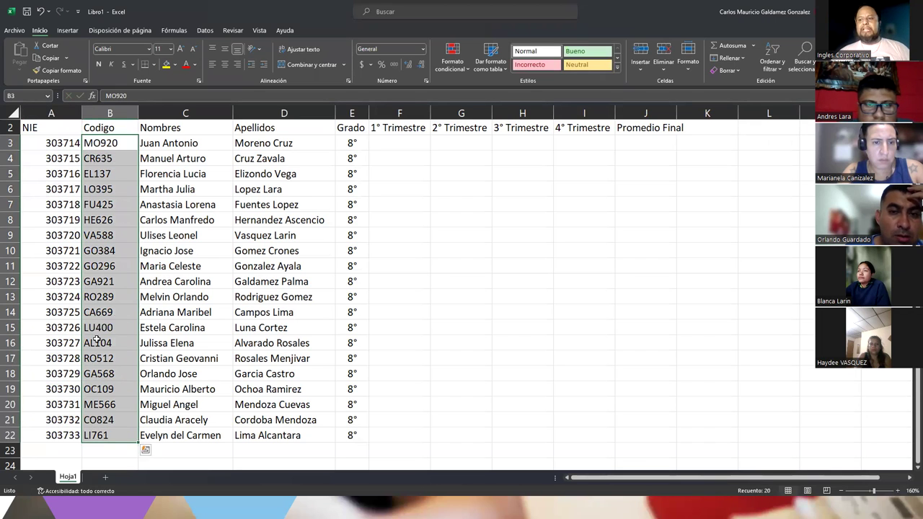
{"action": "left_click", "coordinate": [95, 177]}
{"action": "double_click", "coordinate": [96, 144]}
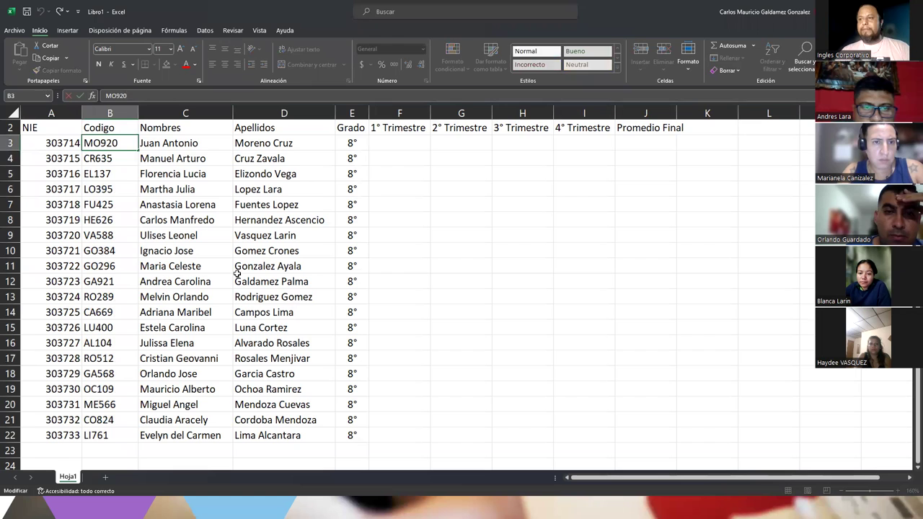
{"action": "key", "text": "Escape"}
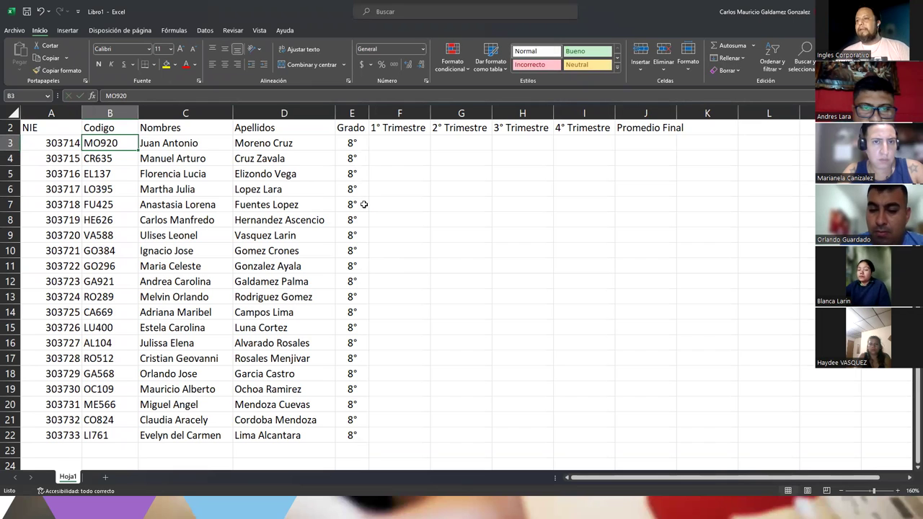
{"action": "left_click", "coordinate": [395, 143]}
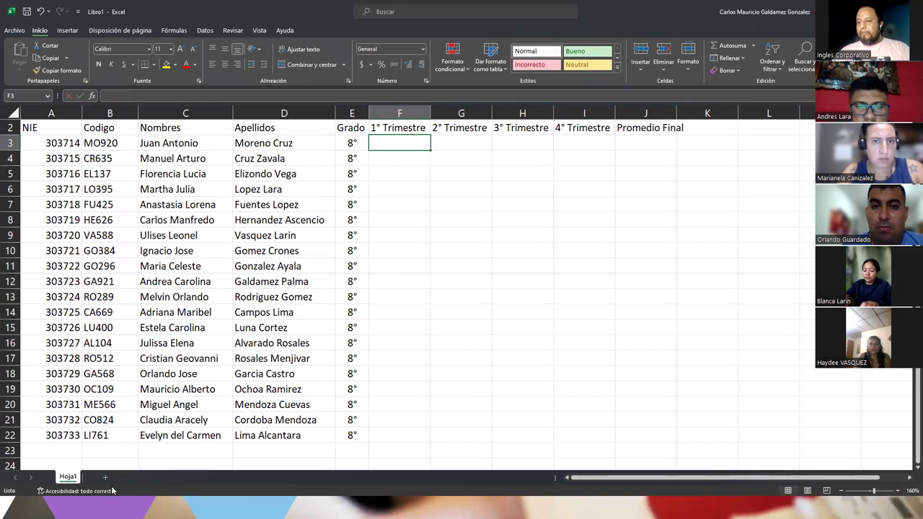
Step: Rename the Hoja1 sheet as GENERAL and add a new blank sheet after it
{"action": "double_click", "coordinate": [68, 477]}
{"action": "type", "text": "GENERAL"}
{"action": "key", "text": "Return"}
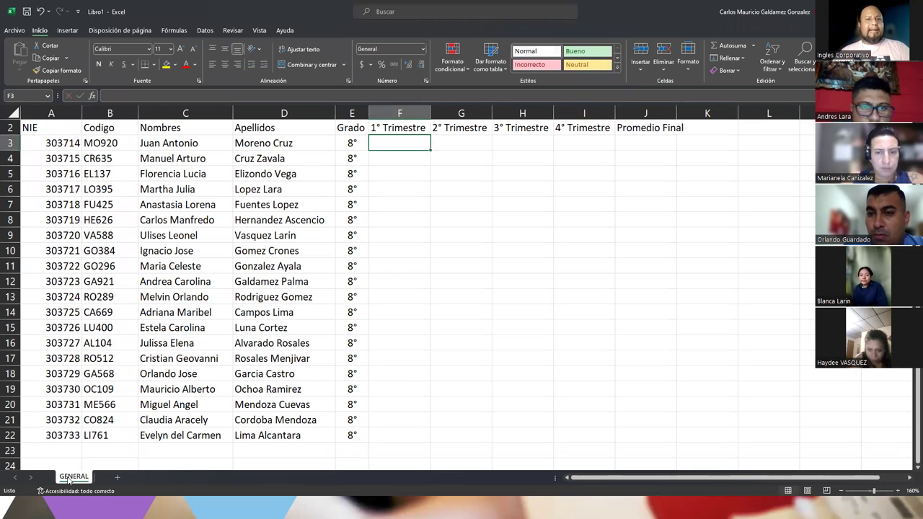
{"action": "left_click", "coordinate": [118, 480]}
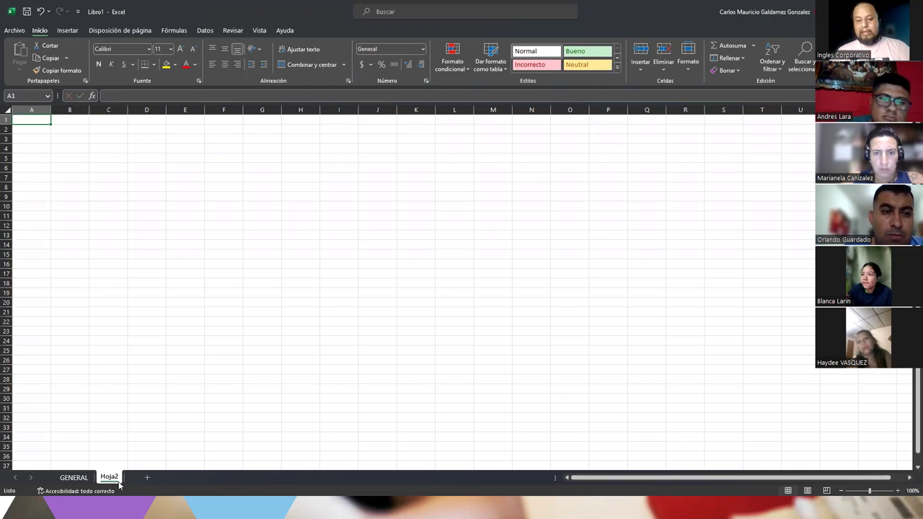
Step: Enter the title Materia Informatica in B1 of the GENERAL sheet
{"action": "left_click", "coordinate": [73, 478]}
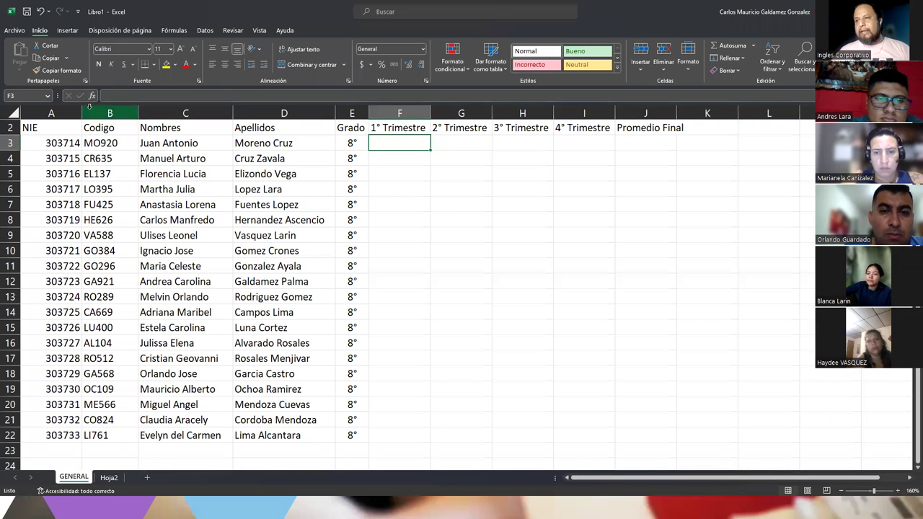
{"action": "scroll", "coordinate": [58, 148], "scroll_direction": "up", "scroll_amount": 1}
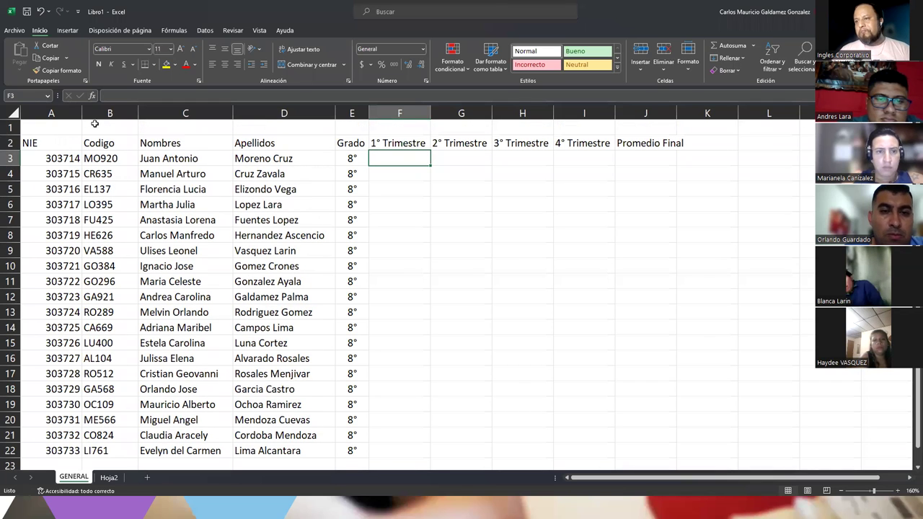
{"action": "left_click", "coordinate": [95, 127]}
{"action": "type", "text": "Mau"}
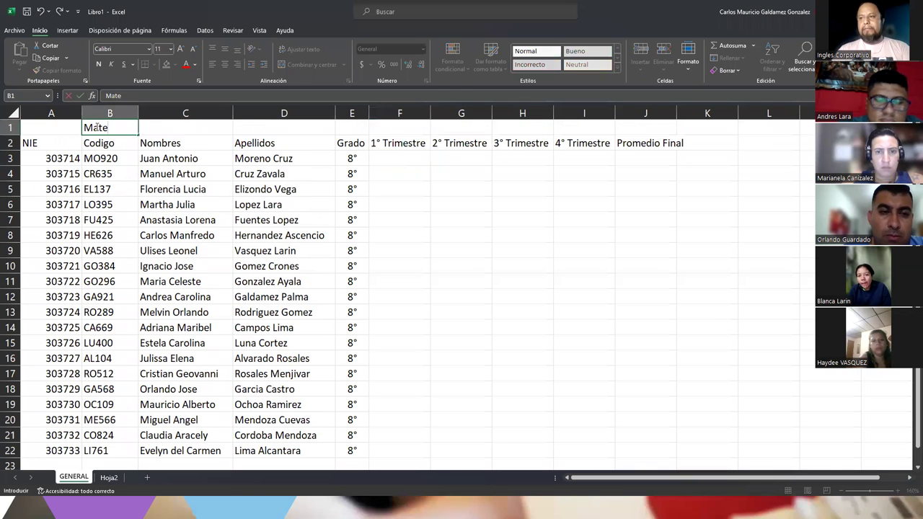
{"action": "key", "text": "BackSpace"}
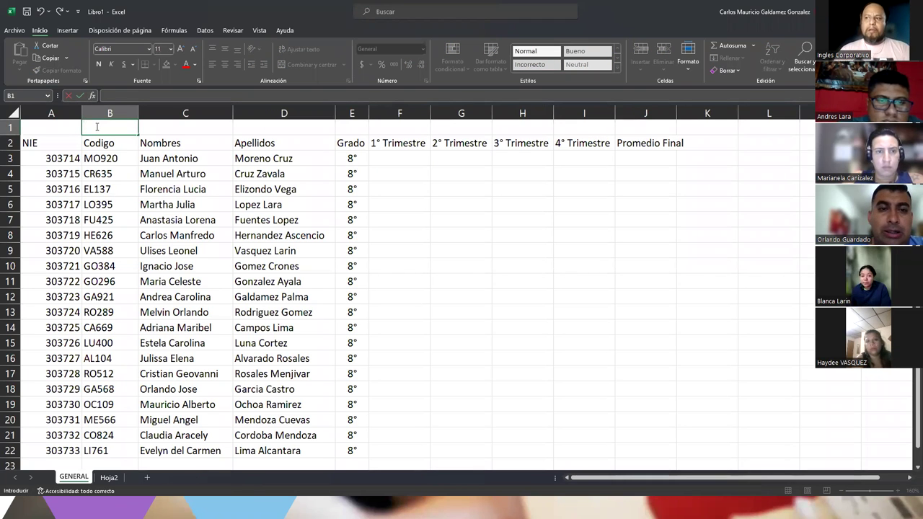
{"action": "type", "text": "ateria Informatica"}
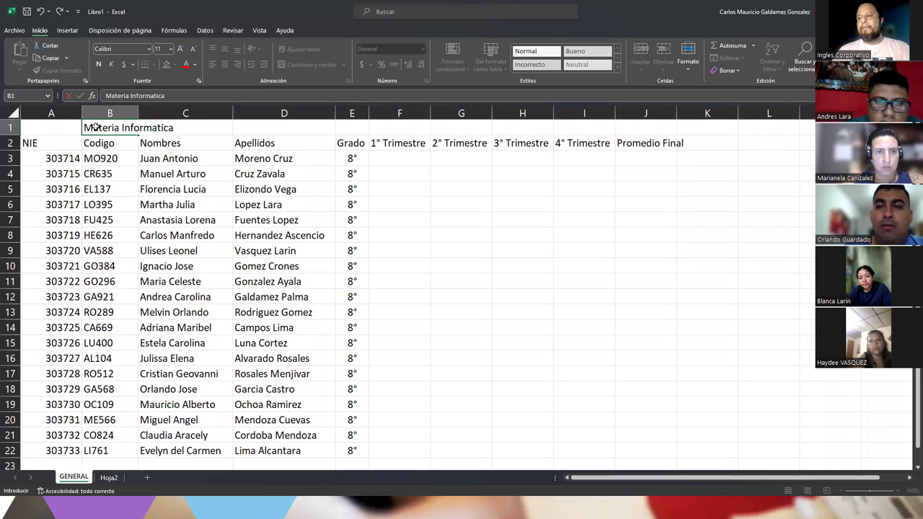
{"action": "key", "text": "Return"}
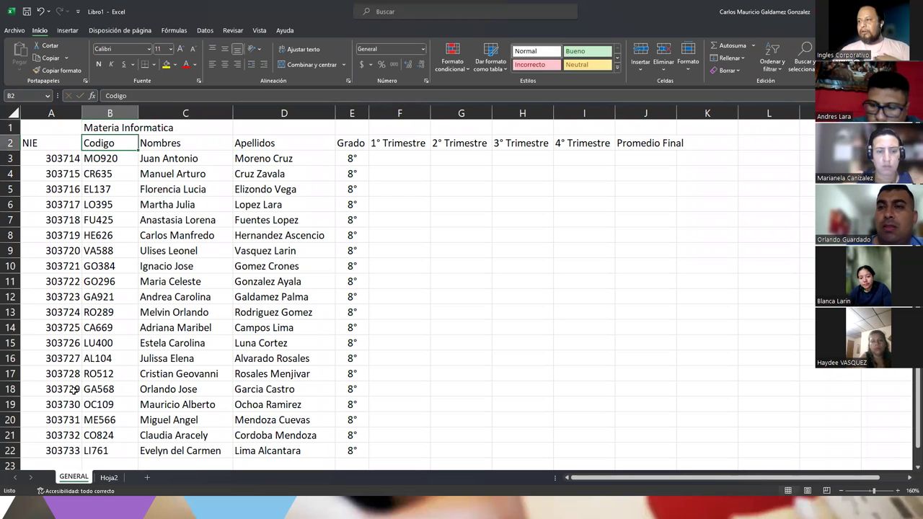
Step: Rename the Hoja2 sheet as TRI1 and add another sheet named TRI2
{"action": "left_click", "coordinate": [108, 477]}
{"action": "type", "text": "TRI1"}
{"action": "key", "text": "Return"}
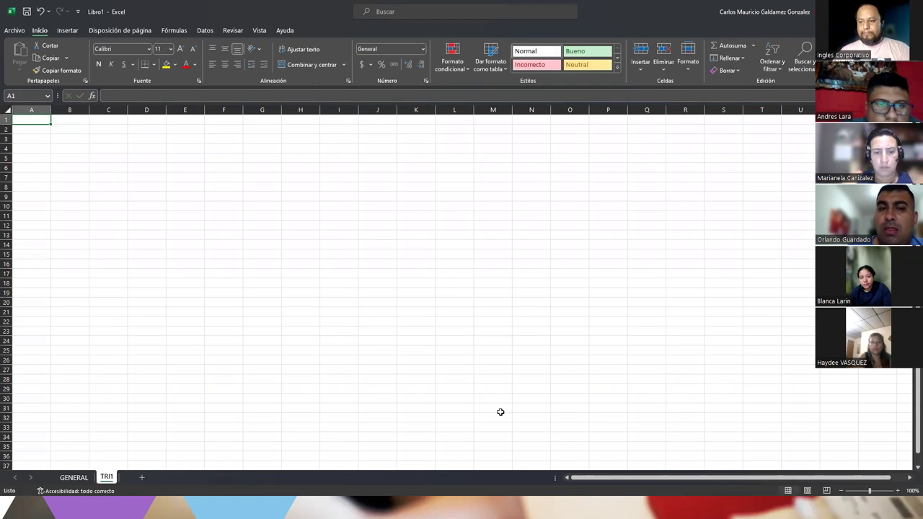
{"action": "left_click", "coordinate": [142, 478]}
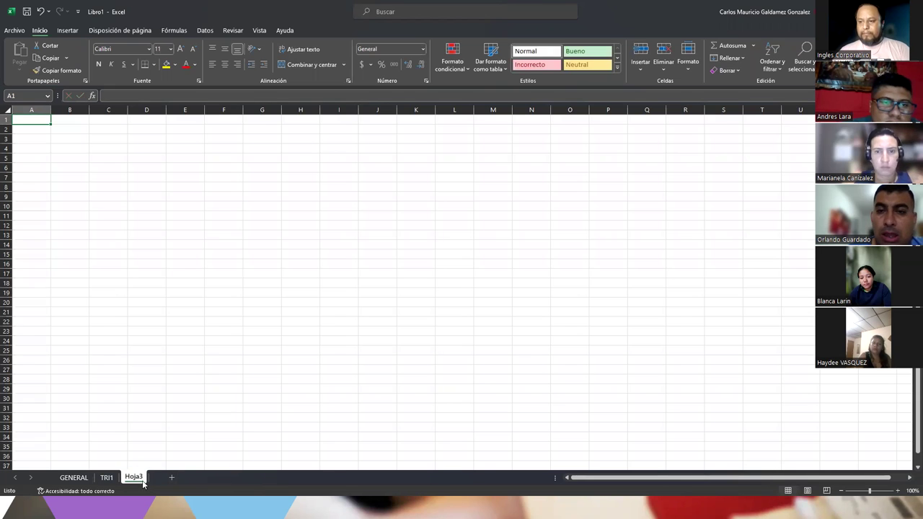
{"action": "double_click", "coordinate": [143, 480]}
{"action": "type", "text": "TRI2"}
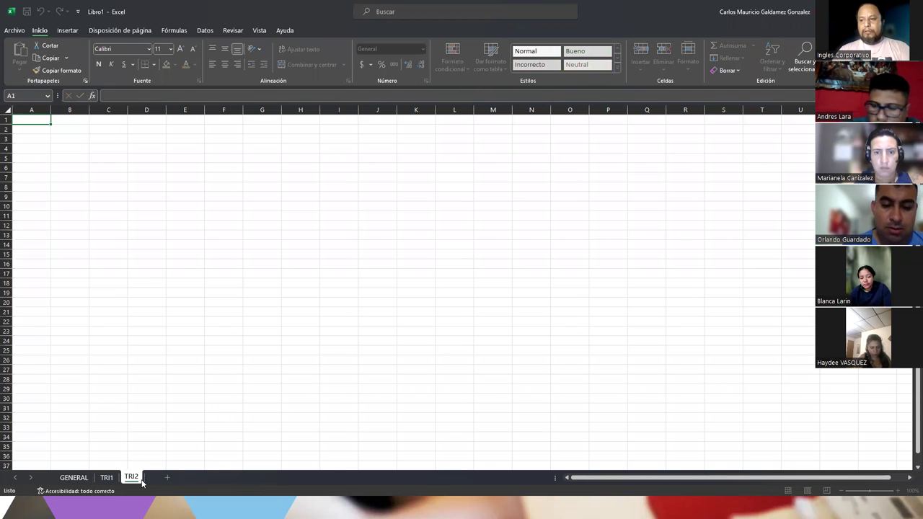
{"action": "key", "text": "Return"}
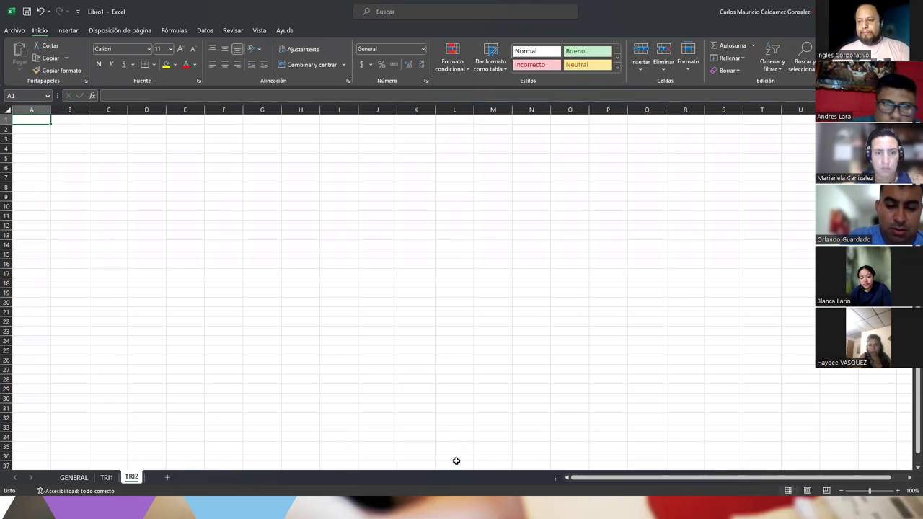
Step: Add two more sheets after TRI2 and name them TRI3 and TRI4
{"action": "left_click", "coordinate": [167, 477]}
{"action": "double_click", "coordinate": [160, 478]}
{"action": "type", "text": "TRI3"}
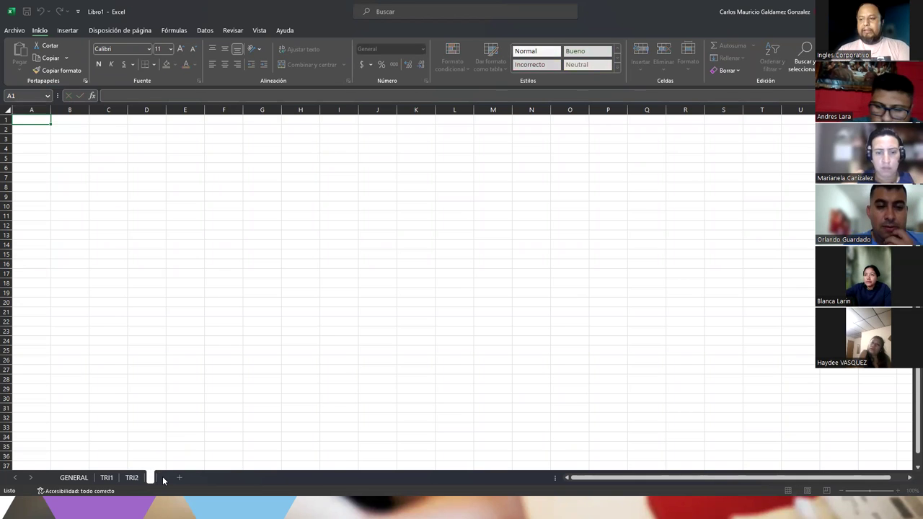
{"action": "key", "text": "Return"}
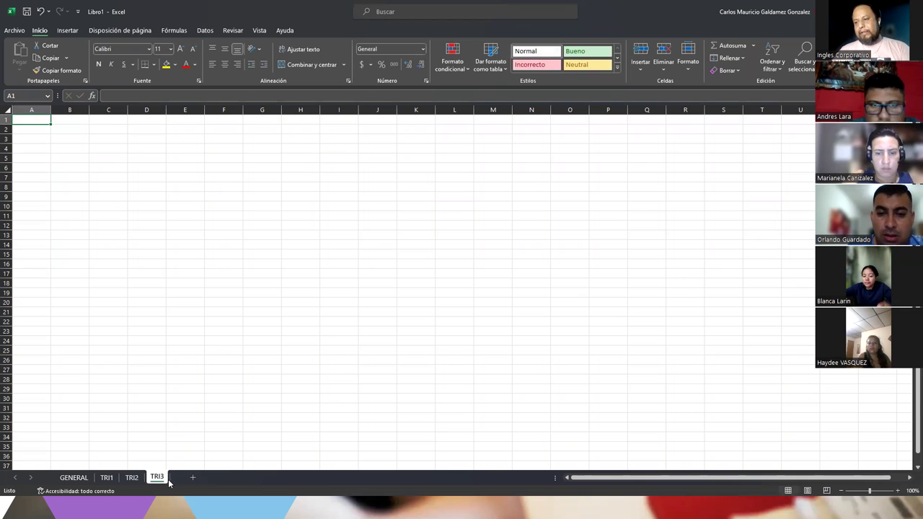
{"action": "left_click", "coordinate": [193, 478]}
{"action": "double_click", "coordinate": [192, 478]}
{"action": "type", "text": "TRI4"}
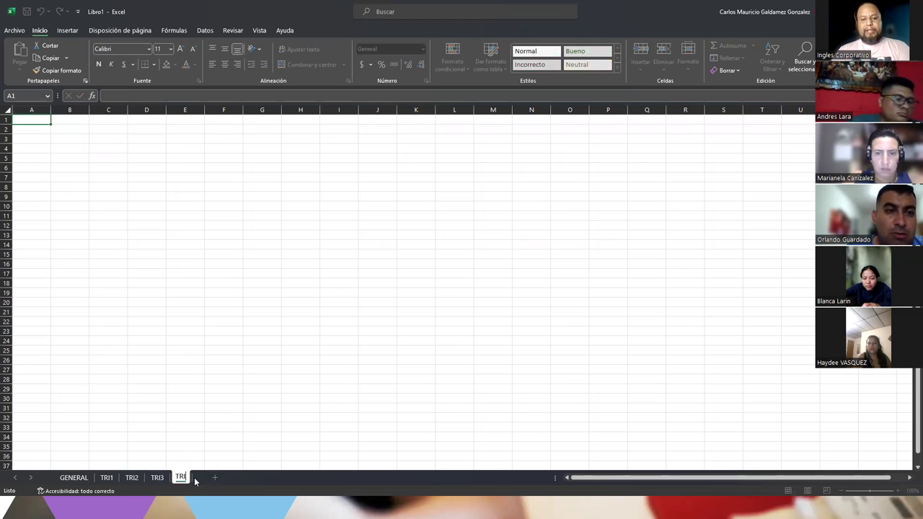
{"action": "key", "text": "Return"}
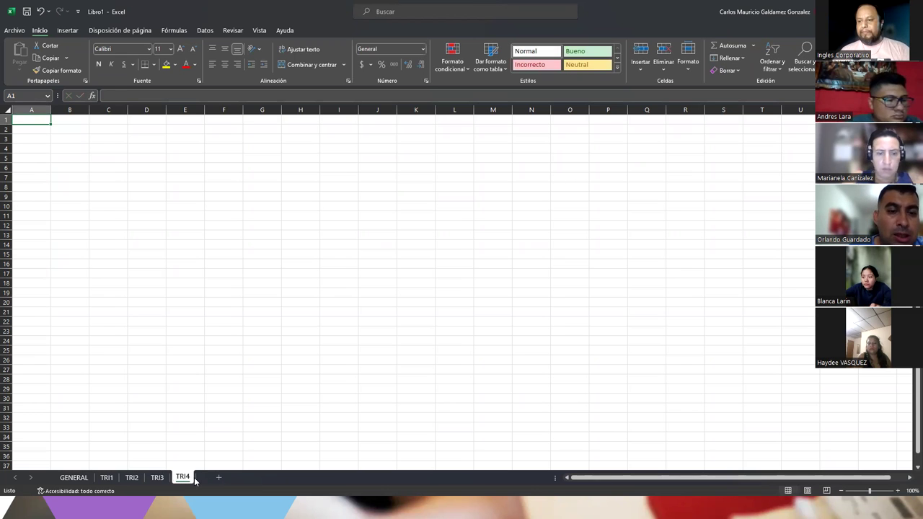
Step: Move the GENERAL sheet after TRI4 so it is the last sheet
{"action": "left_click", "coordinate": [85, 478]}
{"action": "left_click_drag", "start_coordinate": [87, 477], "coordinate": [209, 483]}
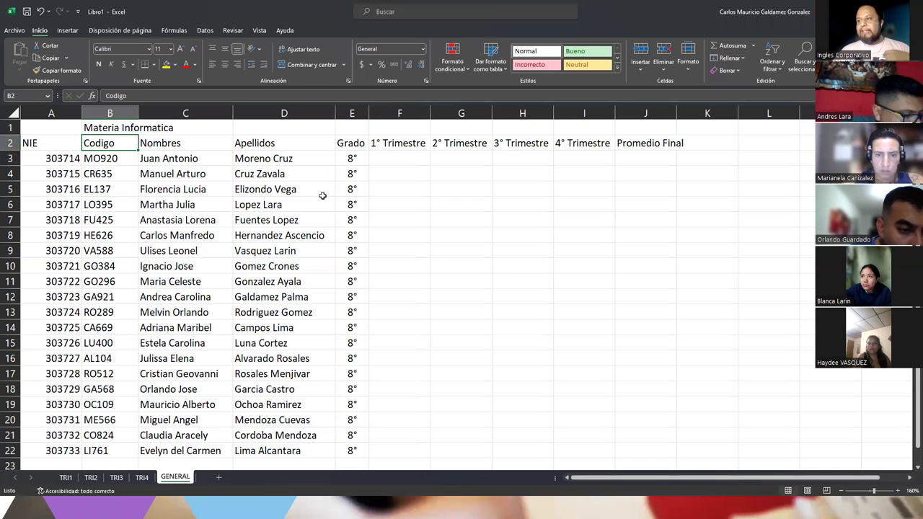
Step: Copy the entire contents of the GENERAL sheet and paste them into the TRI1 and TRI2 sheets
{"action": "left_click", "coordinate": [14, 114]}
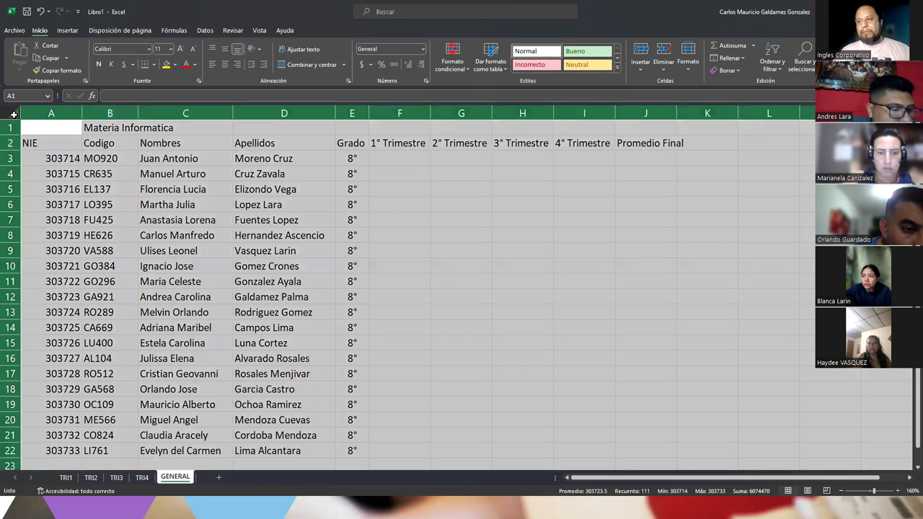
{"action": "key", "text": "ctrl+c"}
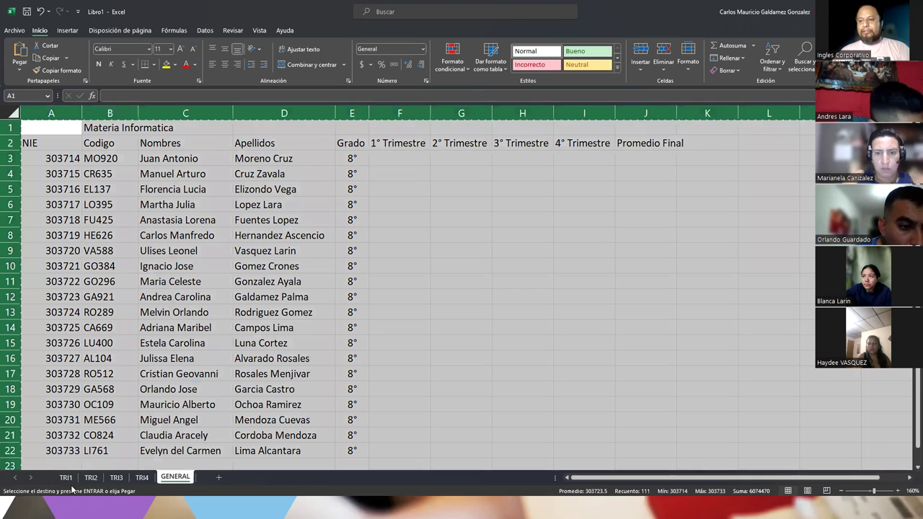
{"action": "left_click", "coordinate": [65, 477]}
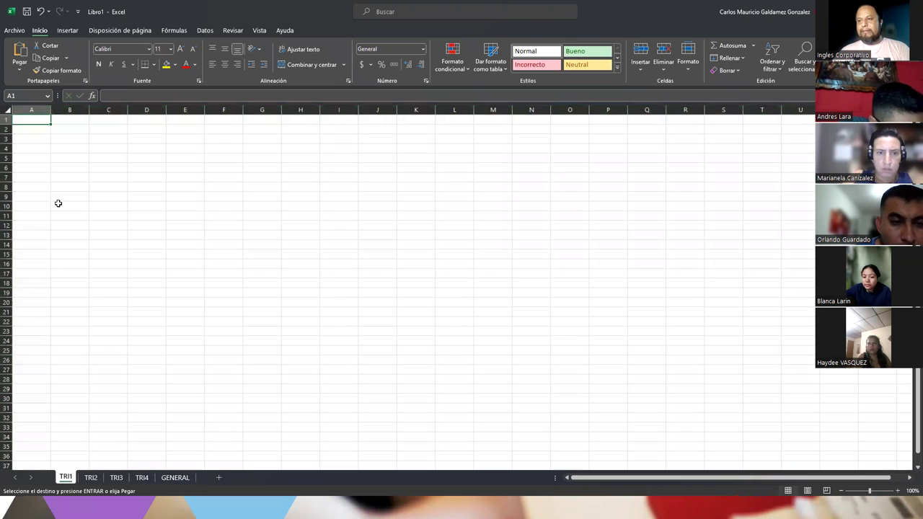
{"action": "left_click", "coordinate": [7, 110]}
{"action": "key", "text": "ctrl+v"}
{"action": "left_click", "coordinate": [91, 477]}
{"action": "left_click", "coordinate": [7, 110]}
{"action": "key", "text": "ctrl+v"}
Step: Paste the copied GENERAL sheet contents into the TRI3 and TRI4 sheets
{"action": "left_click", "coordinate": [116, 478]}
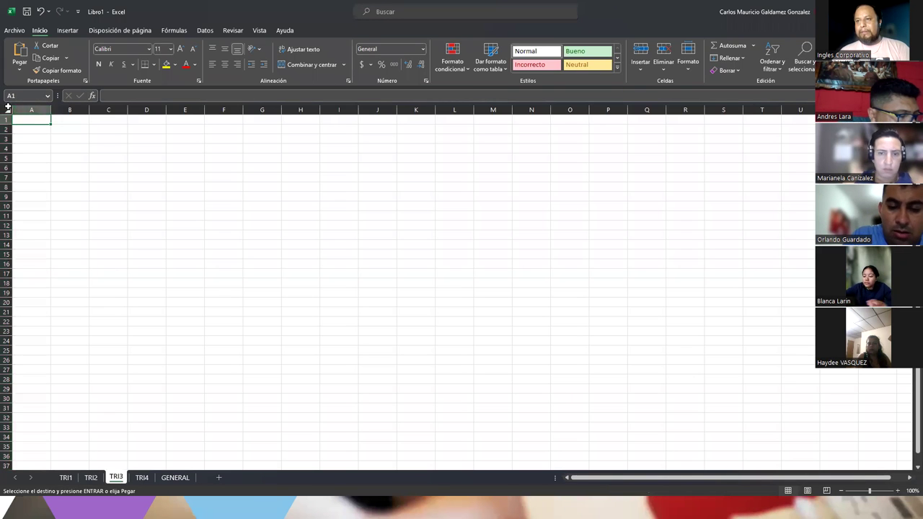
{"action": "left_click", "coordinate": [7, 110]}
{"action": "key", "text": "ctrl+v"}
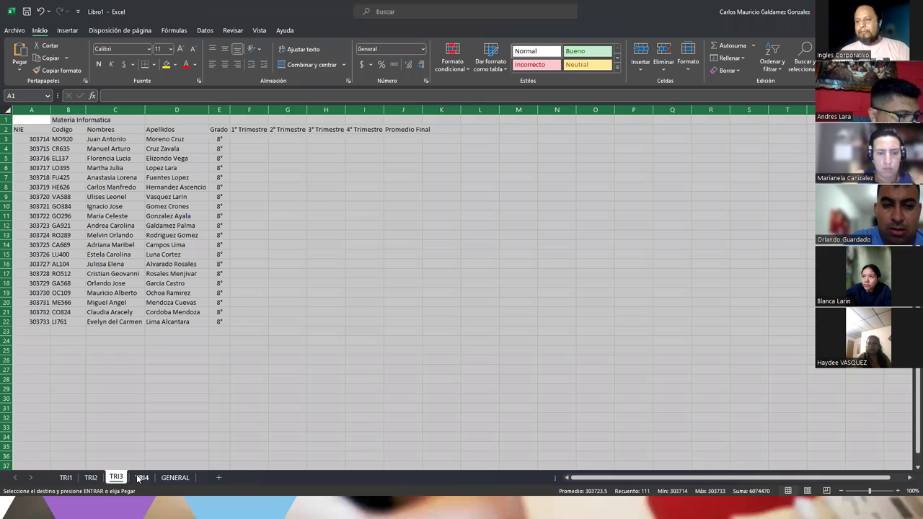
{"action": "left_click", "coordinate": [142, 477]}
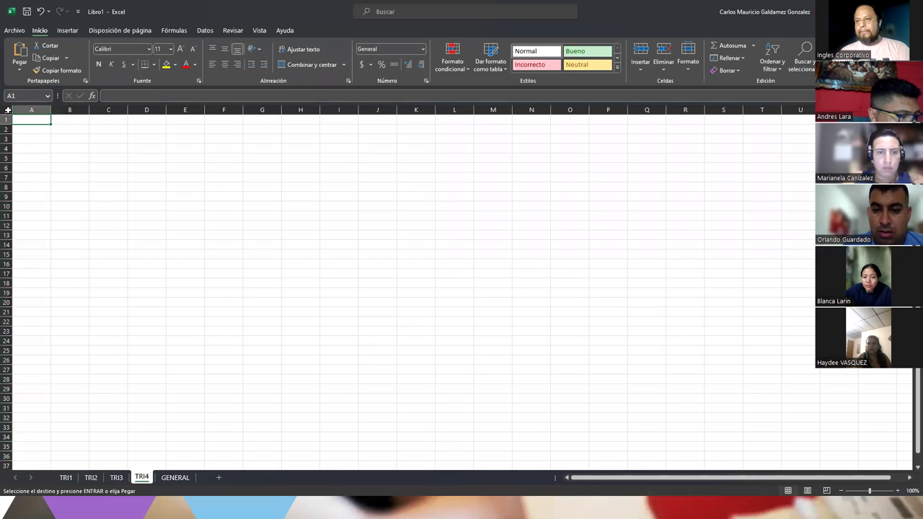
{"action": "left_click", "coordinate": [8, 111]}
{"action": "key", "text": "ctrl+v"}
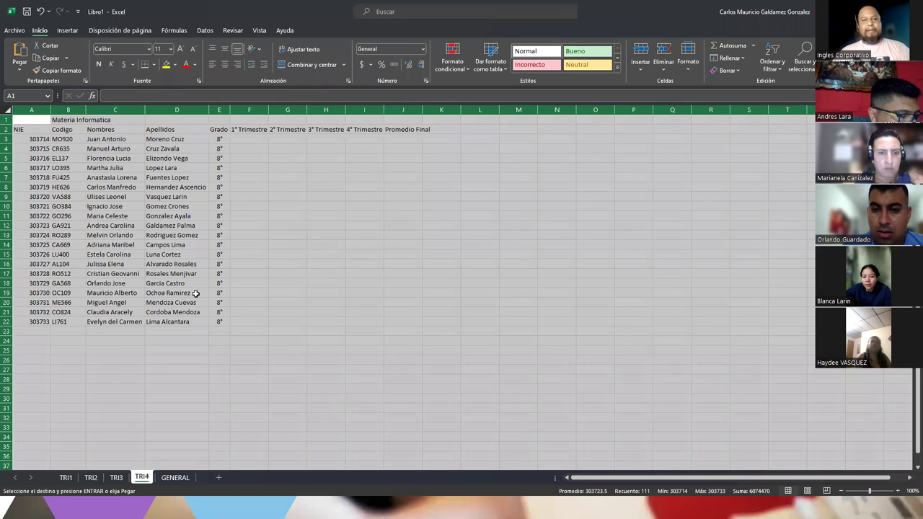
Step: On the TRI1 sheet, replace the 1° Trimestre and 2° Trimestre headers in F2 and G2 with Actividad 1 and Tarea 1
{"action": "left_click", "coordinate": [66, 478]}
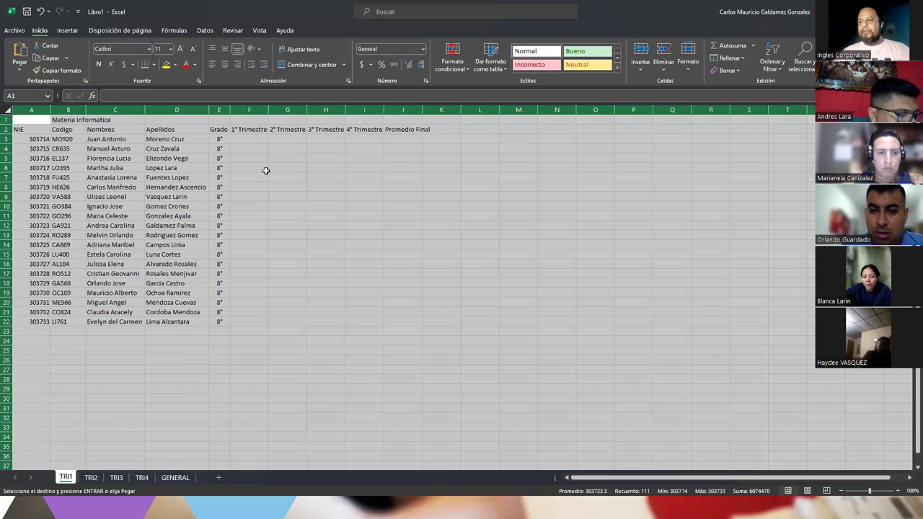
{"action": "left_click", "coordinate": [79, 177]}
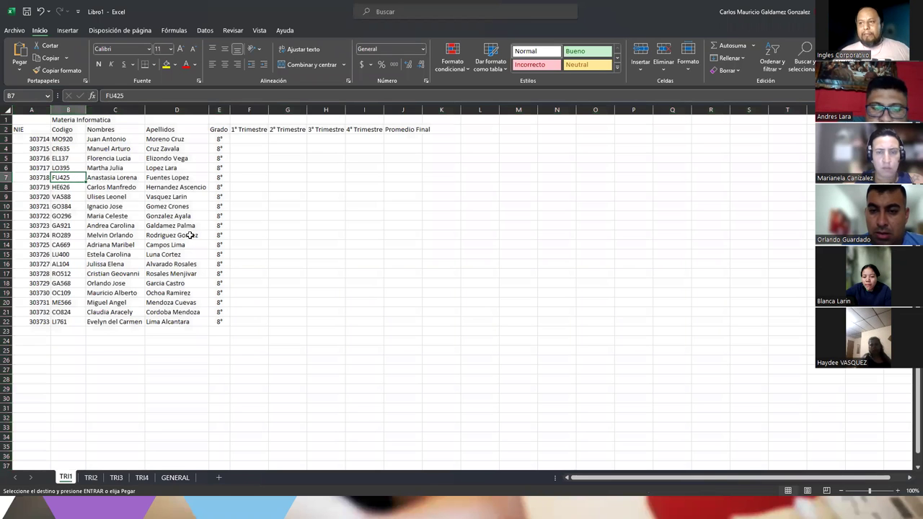
{"action": "left_click", "coordinate": [243, 131]}
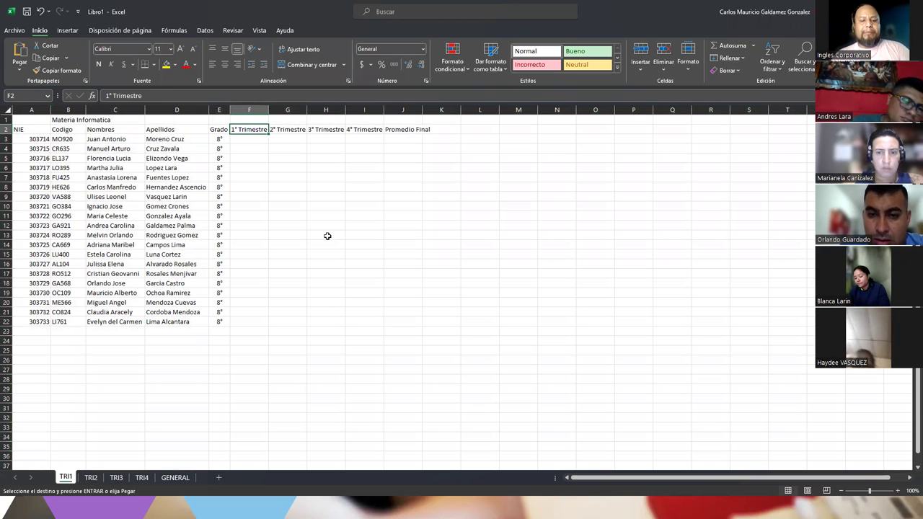
{"action": "type", "text": "Actividad 1|Tarea 1"}
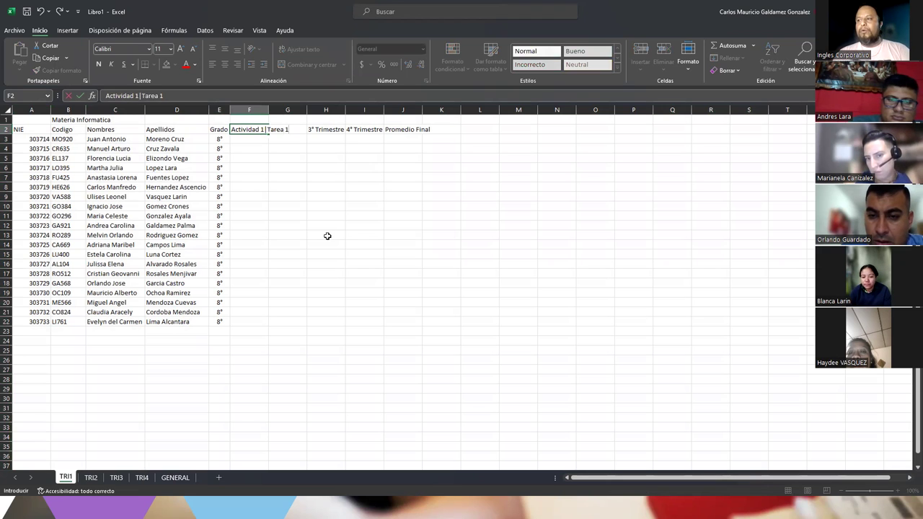
{"action": "key", "text": "Tab"}
{"action": "key", "text": "Left"}
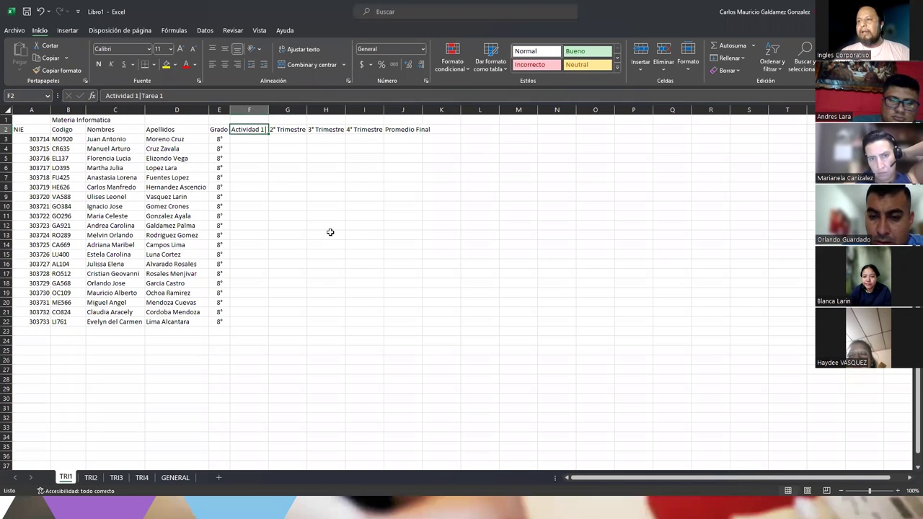
{"action": "key", "text": "F2"}
{"action": "key", "text": "BackSpace"}
{"action": "key", "text": "BackSpace"}
{"action": "key", "text": "BackSpace"}
{"action": "key", "text": "BackSpace"}
{"action": "key", "text": "BackSpace"}
{"action": "key", "text": "BackSpace"}
{"action": "key", "text": "Tab"}
{"action": "type", "text": "Tarea 1"}
{"action": "key", "text": "Tab"}
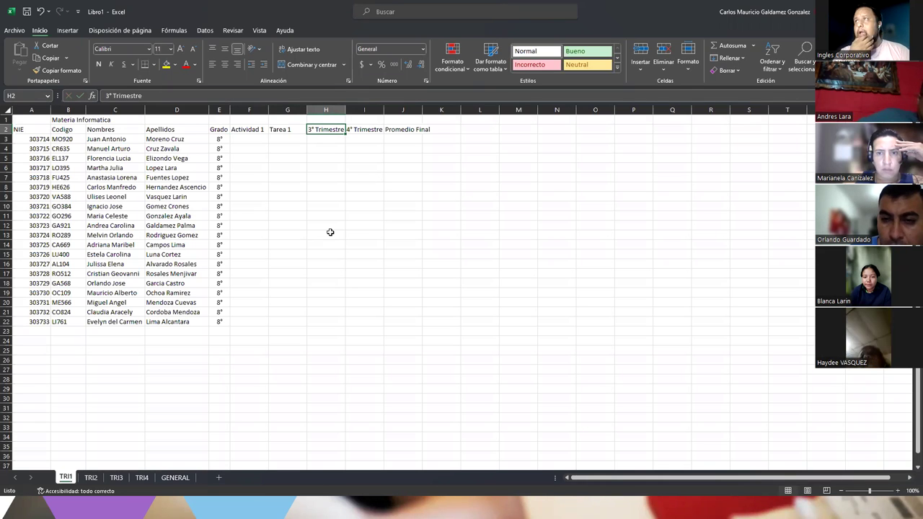
Step: Replace the 3° Trimestre header in H2 of TRI1 with Laboratorio 1
{"action": "type", "text": "Laboraot"}
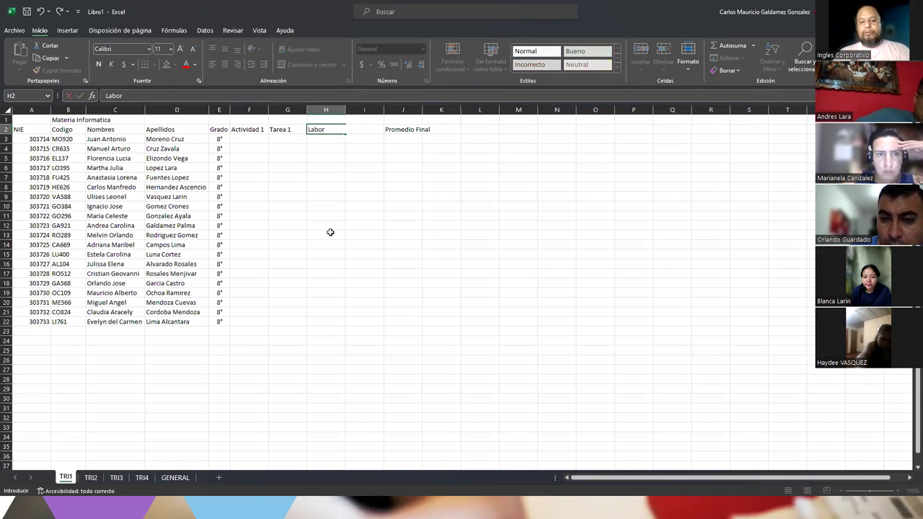
{"action": "key", "text": "BackSpace"}
{"action": "key", "text": "BackSpace"}
{"action": "type", "text": "to"}
{"action": "key", "text": "Tab"}
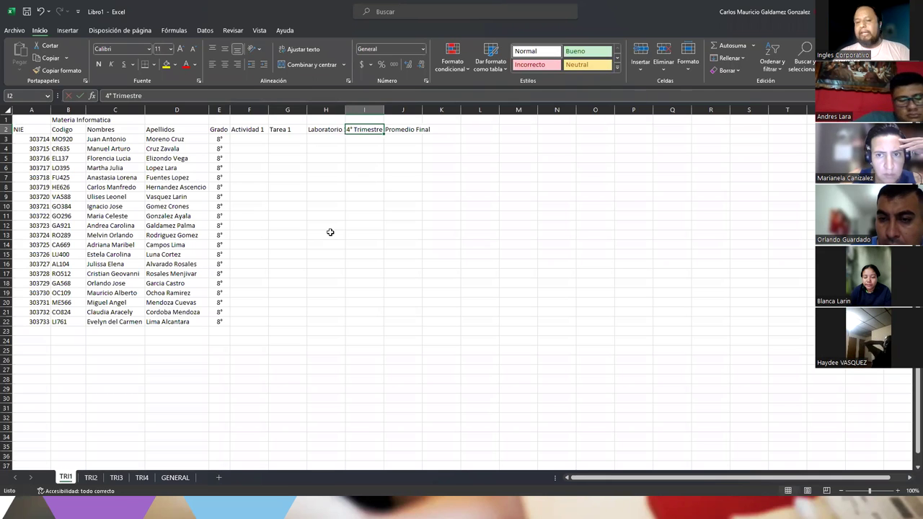
Step: Replace the 4° Trimestre header in I2 of TRI1 with Parcial 1
{"action": "type", "text": "Examen Fi"}
{"action": "key", "text": "BackSpace"}
{"action": "key", "text": "BackSpace"}
{"action": "key", "text": "BackSpace"}
{"action": "key", "text": "BackSpace"}
{"action": "key", "text": "BackSpace"}
{"action": "key", "text": "BackSpace"}
{"action": "key", "text": "BackSpace"}
{"action": "key", "text": "BackSpace"}
{"action": "key", "text": "BackSpace"}
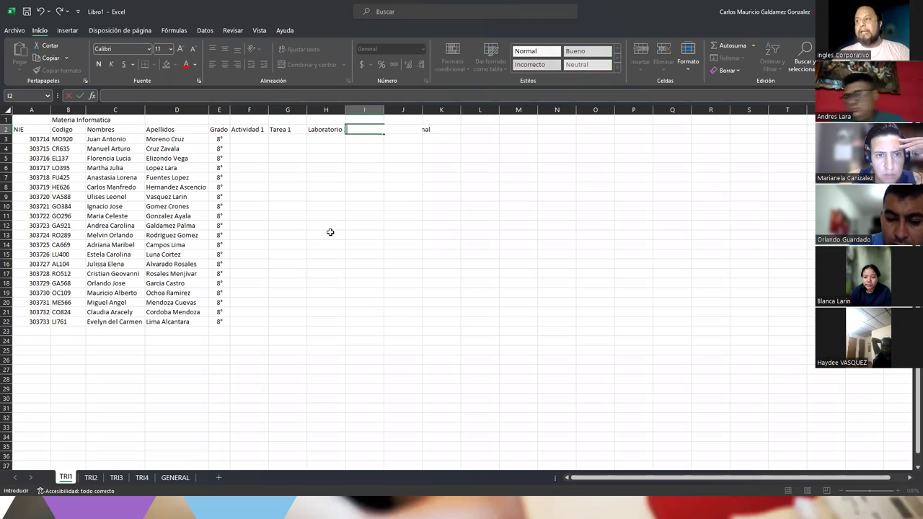
{"action": "type", "text": "Parci"}
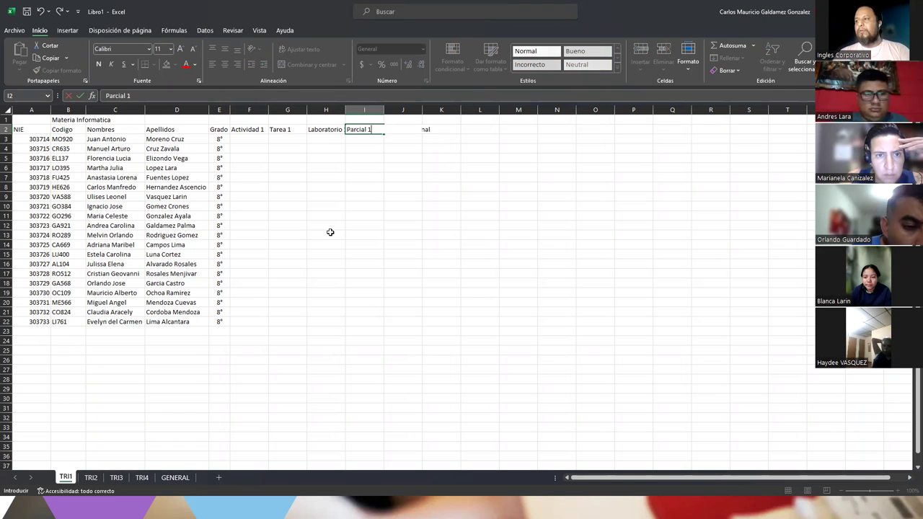
{"action": "type", "text": "al 1"}
{"action": "key", "text": "Return"}
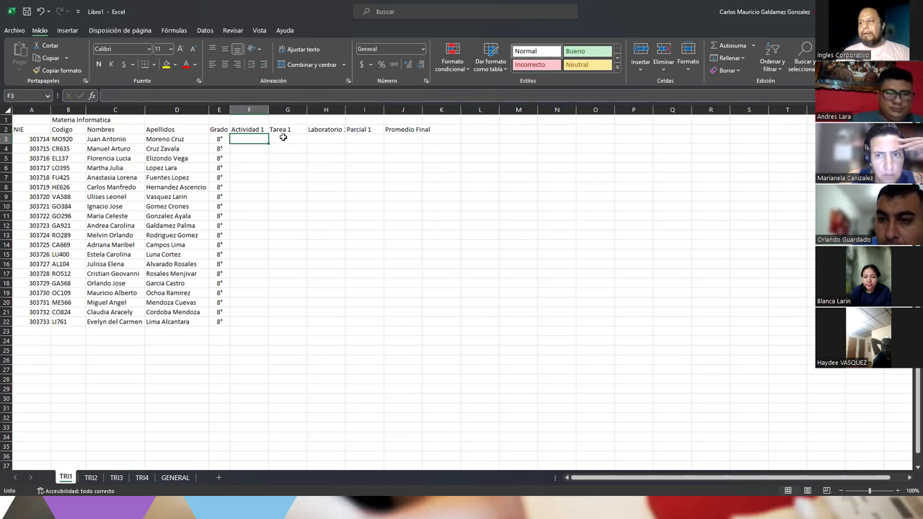
Step: Widen columns H and J on TRI1 to fit the Laboratorio 1 and Promedio Final headers
{"action": "left_click", "coordinate": [325, 109]}
{"action": "left_click_drag", "start_coordinate": [345, 110], "coordinate": [349, 109]}
{"action": "left_click", "coordinate": [387, 110]}
Step: Copy the headers in F2:J2 of TRI1 and paste them over the same headers on TRI2
{"action": "left_click_drag", "start_coordinate": [254, 128], "coordinate": [436, 110]}
{"action": "key", "text": "ctrl+c"}
{"action": "left_click", "coordinate": [91, 478]}
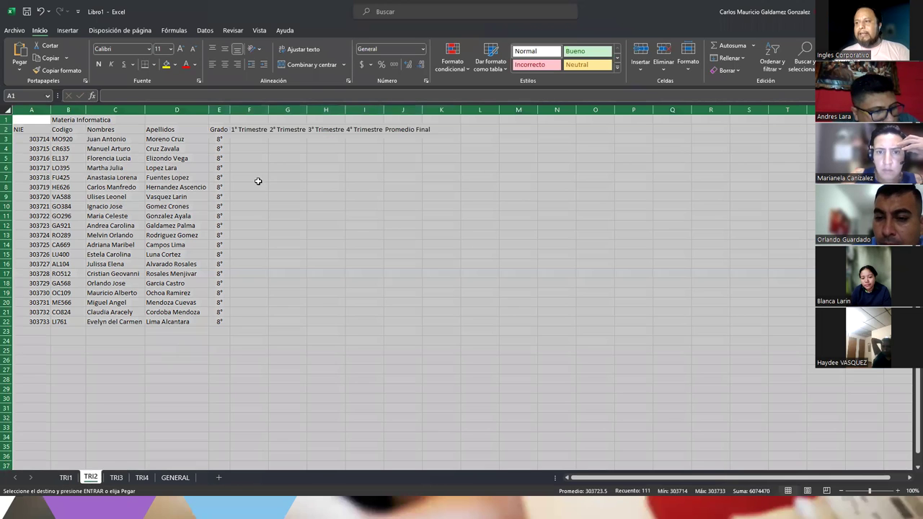
{"action": "left_click", "coordinate": [241, 132]}
{"action": "key", "text": "ctrl+v"}
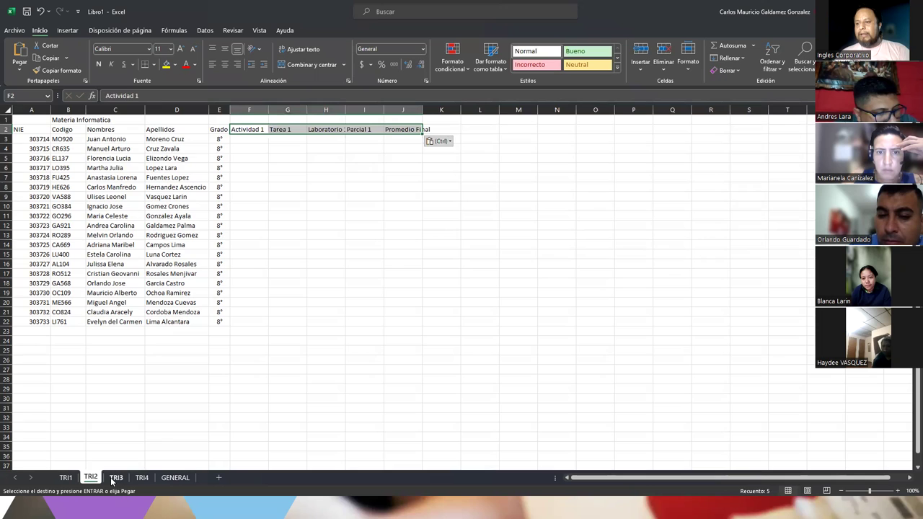
Step: Paste the copied header cells into F2:J2 of the TRI3 and TRI4 sheets
{"action": "left_click", "coordinate": [116, 478]}
{"action": "key", "text": "ctrl+v"}
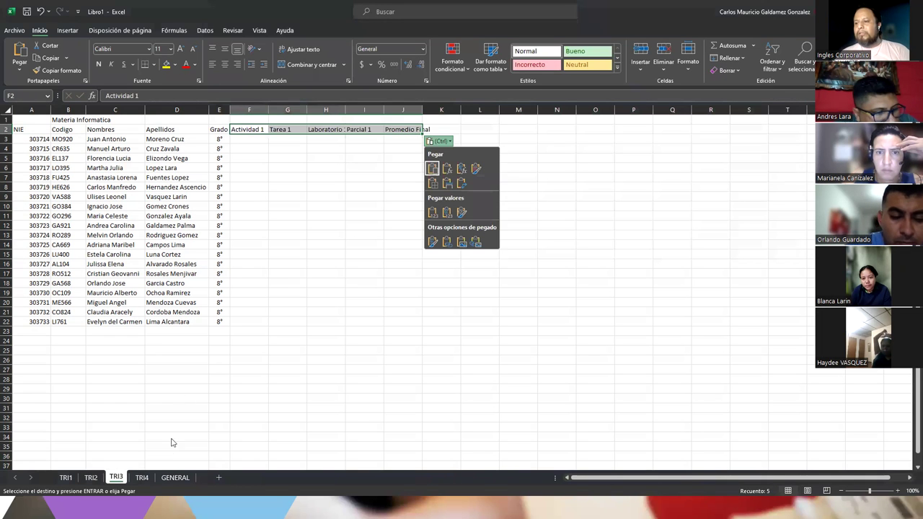
{"action": "left_click", "coordinate": [142, 478]}
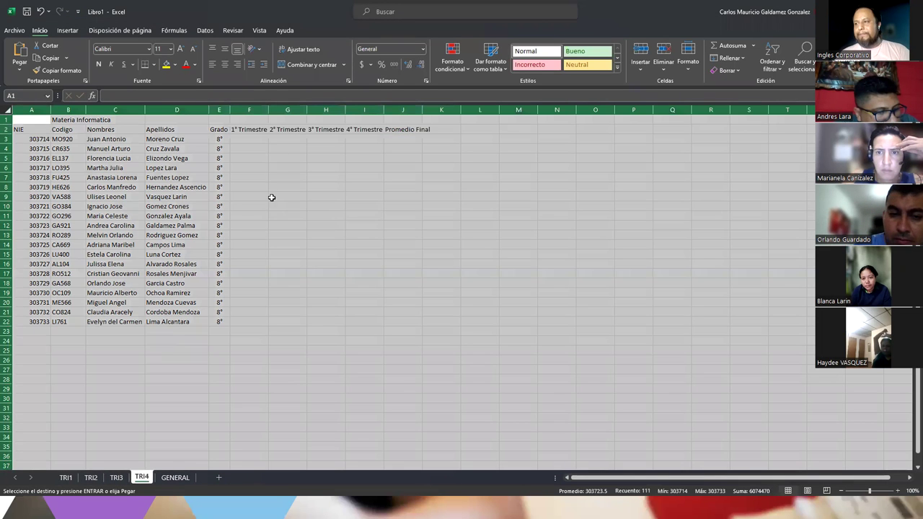
{"action": "left_click", "coordinate": [252, 131]}
{"action": "key", "text": "ctrl+v"}
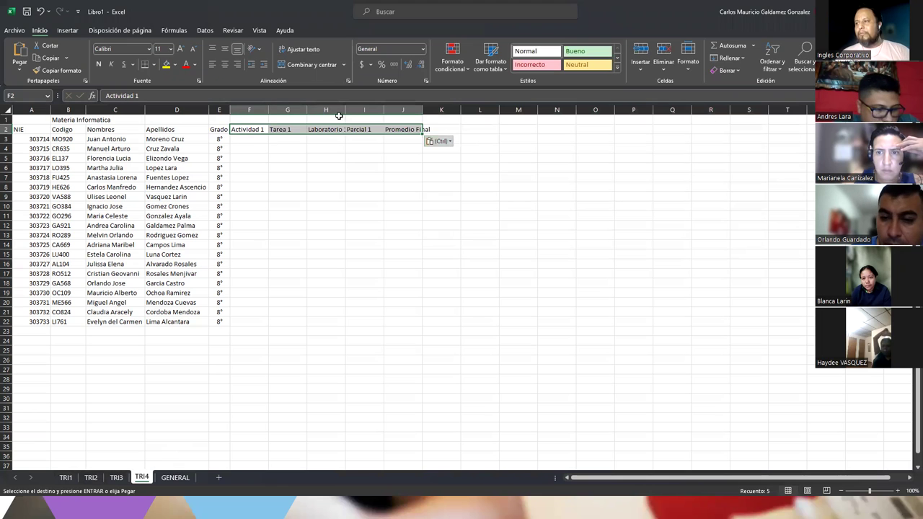
Step: Fit column H to the Laboratorio 1 header on TRI4, TRI3 and TRI2, and column J to Promedio Final on TRI2
{"action": "double_click", "coordinate": [344, 109]}
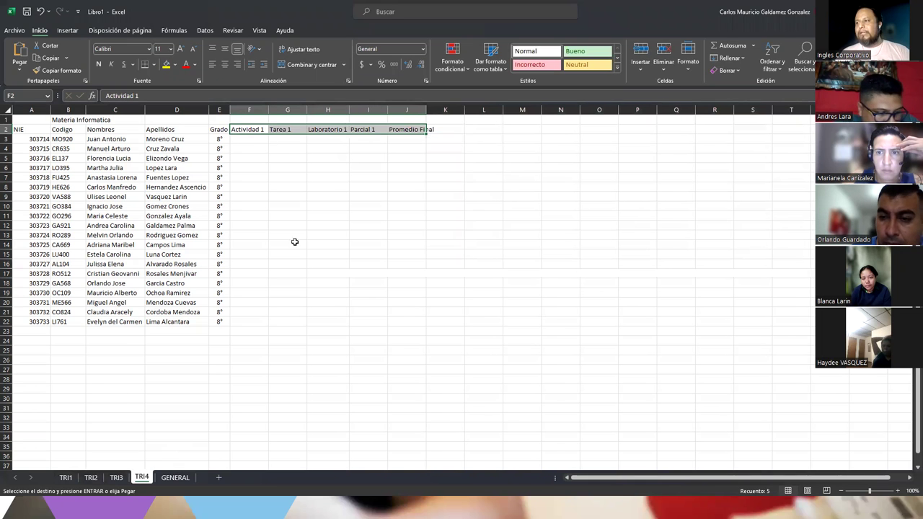
{"action": "left_click", "coordinate": [117, 478]}
{"action": "double_click", "coordinate": [345, 109]}
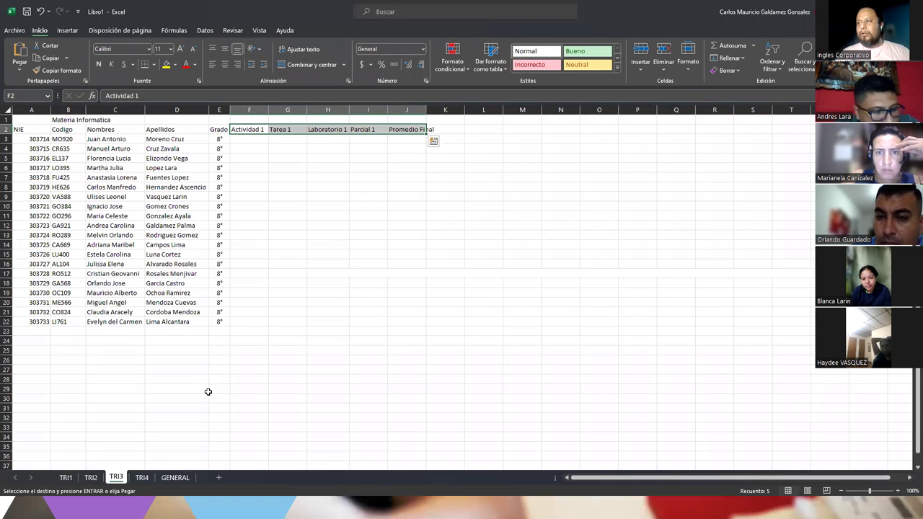
{"action": "left_click_drag", "start_coordinate": [344, 110], "coordinate": [349, 109]}
{"action": "left_click_drag", "start_coordinate": [423, 106], "coordinate": [436, 108]}
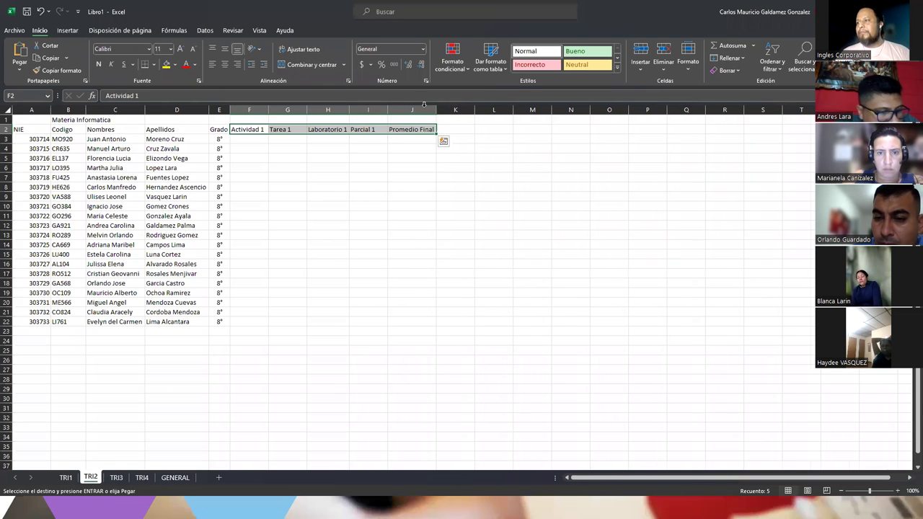
Step: Compare the header rows of TRI1 and TRI2, and cancel the pending copy on TRI1
{"action": "left_click", "coordinate": [65, 477]}
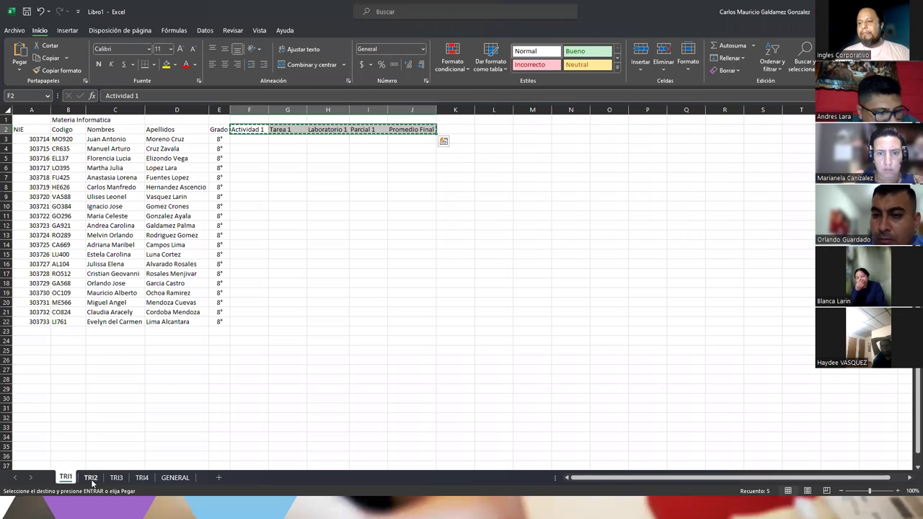
{"action": "left_click", "coordinate": [91, 477]}
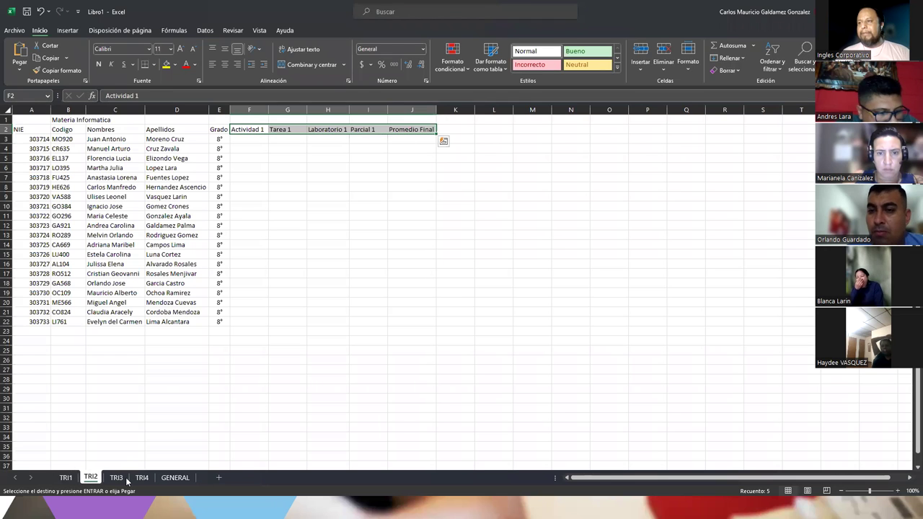
{"action": "left_click", "coordinate": [65, 477]}
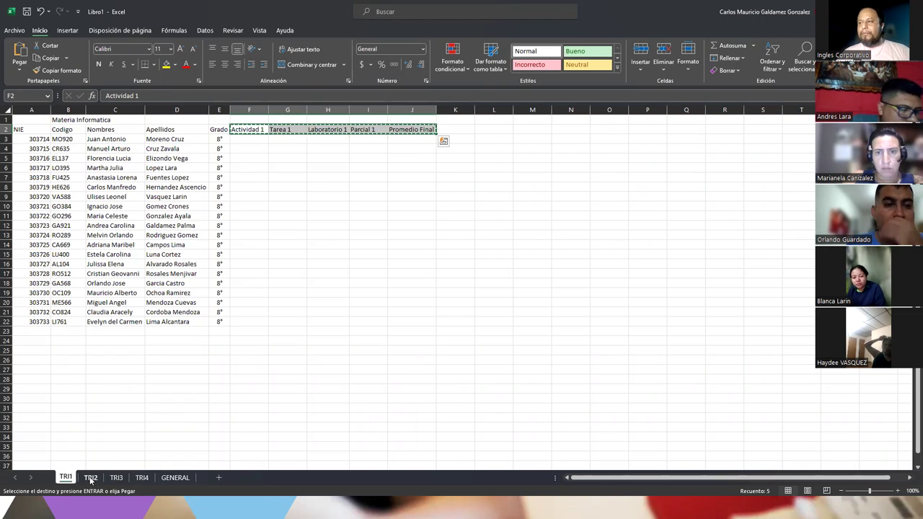
{"action": "left_click", "coordinate": [328, 216]}
{"action": "key", "text": "Escape"}
{"action": "left_click", "coordinate": [91, 478]}
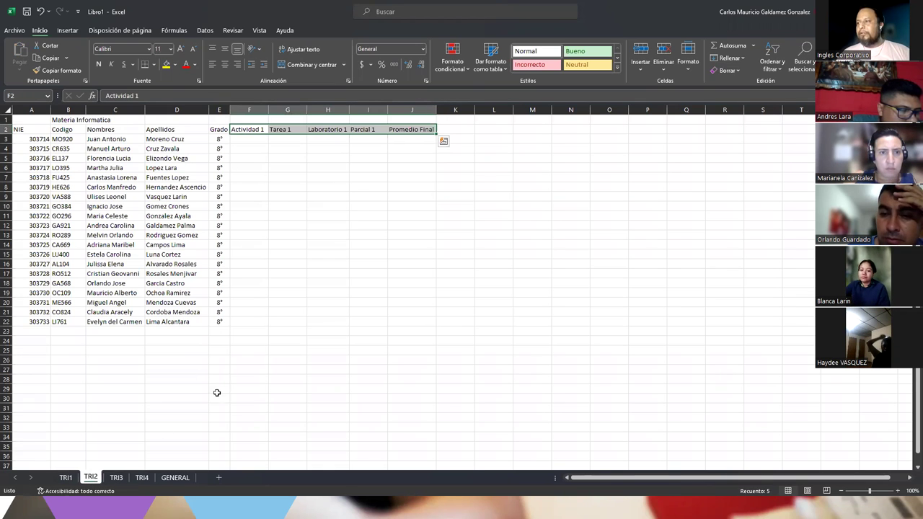
Step: Fit column J to the Promedio Final header on the TRI3 and TRI4 sheets
{"action": "left_click", "coordinate": [114, 479]}
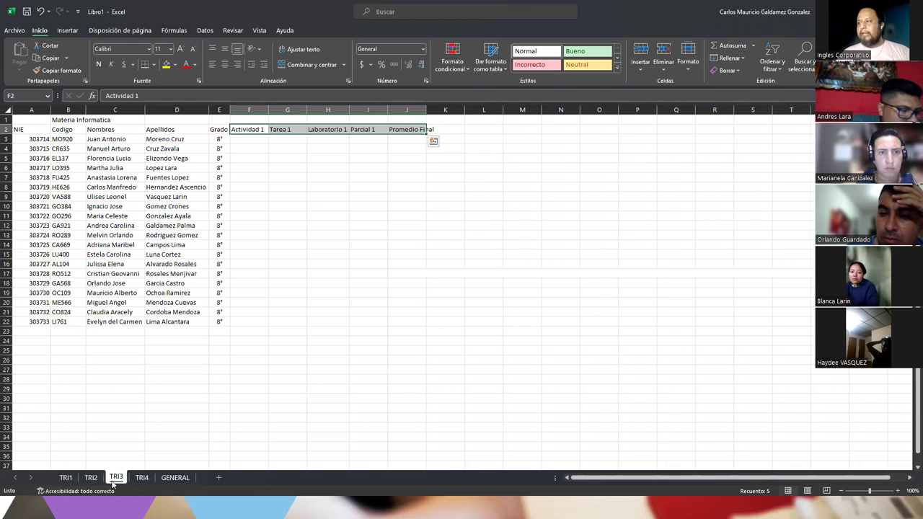
{"action": "double_click", "coordinate": [426, 108]}
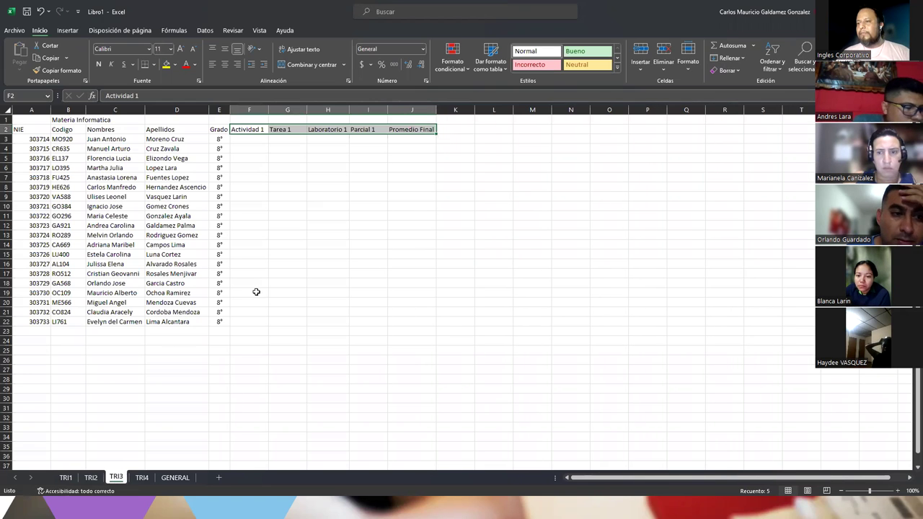
{"action": "left_click", "coordinate": [142, 480]}
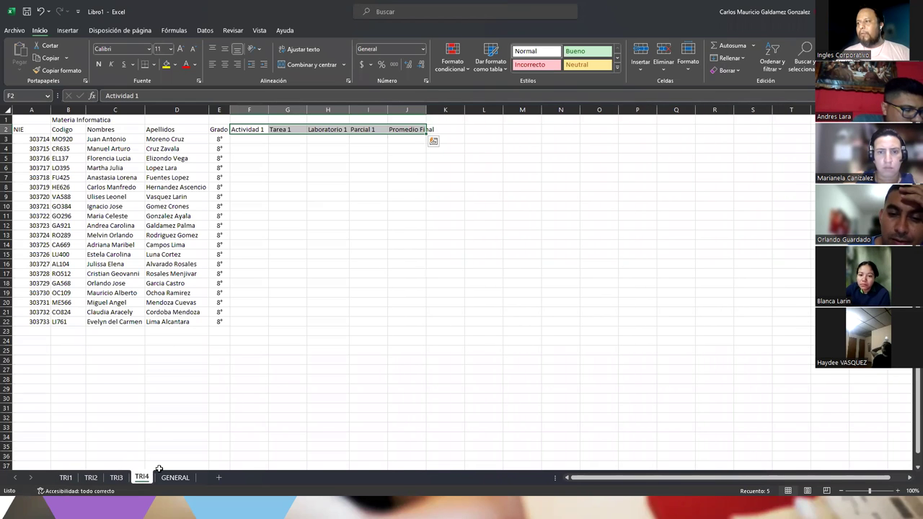
{"action": "double_click", "coordinate": [426, 108]}
Step: Review the GENERAL sheet with its whole-sheet selection cleared and its zoom reduced to 145%
{"action": "left_click", "coordinate": [175, 477]}
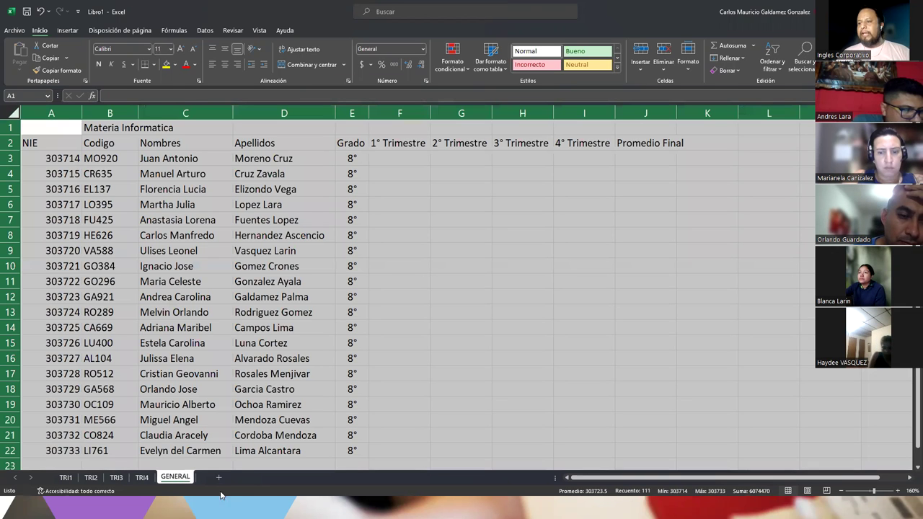
{"action": "left_click", "coordinate": [297, 262]}
{"action": "scroll", "coordinate": [297, 262], "scroll_direction": "down", "scroll_amount": 1, "text": "ctrl"}
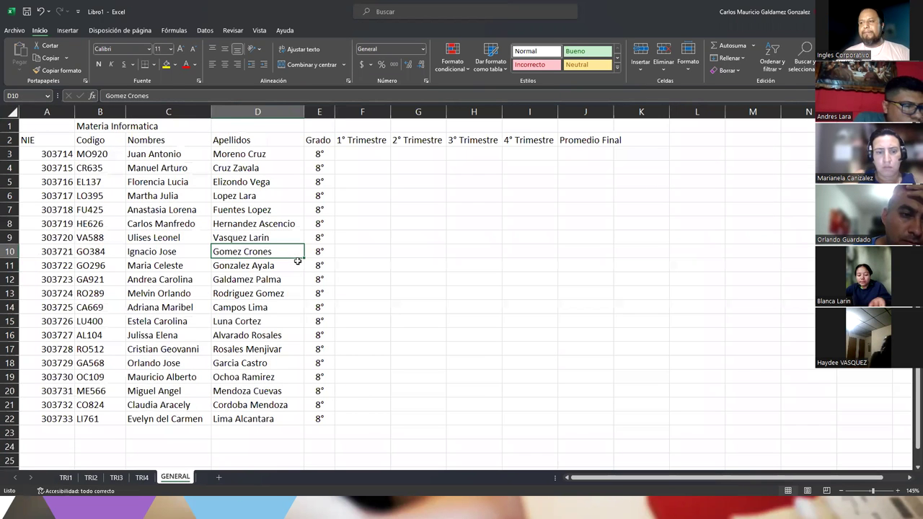
Step: Convert the range A2:J22 on TRI1 into a table with headers
{"action": "left_click", "coordinate": [69, 478]}
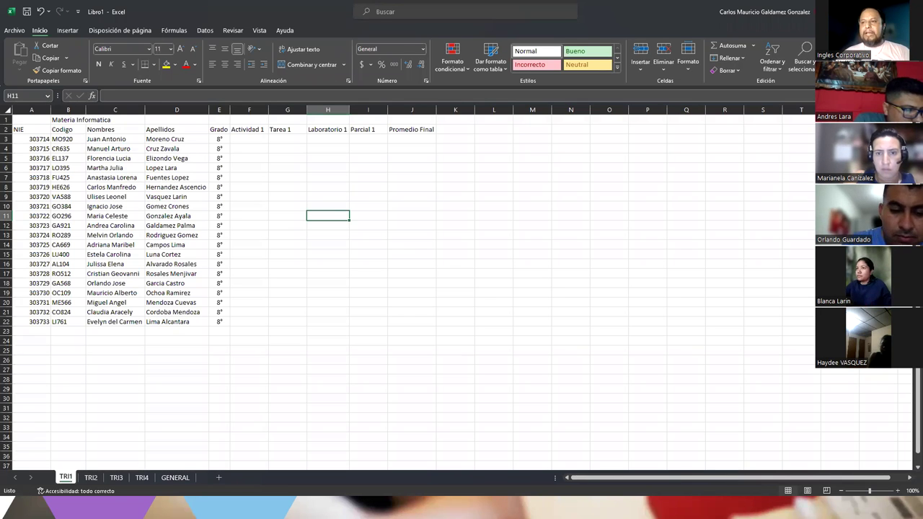
{"action": "left_click_drag", "start_coordinate": [27, 129], "coordinate": [403, 320]}
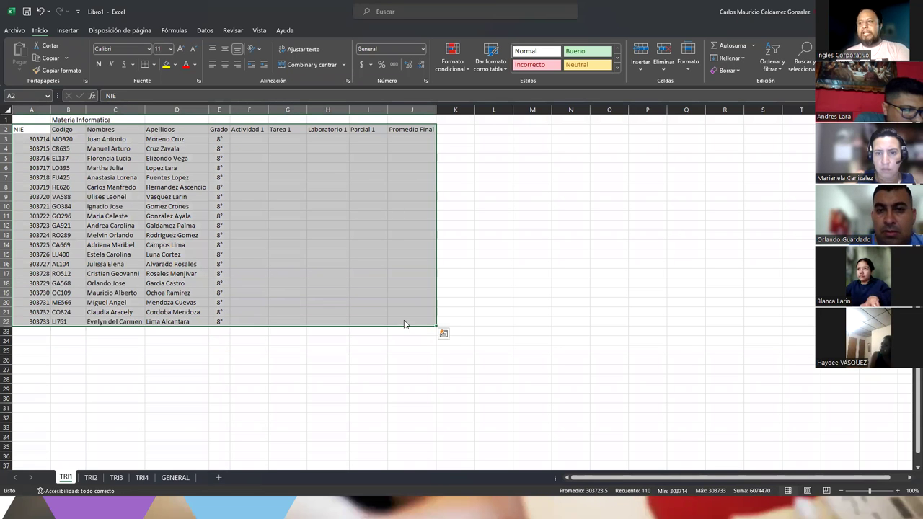
{"action": "key", "text": "ctrl+t"}
{"action": "key", "text": "Return"}
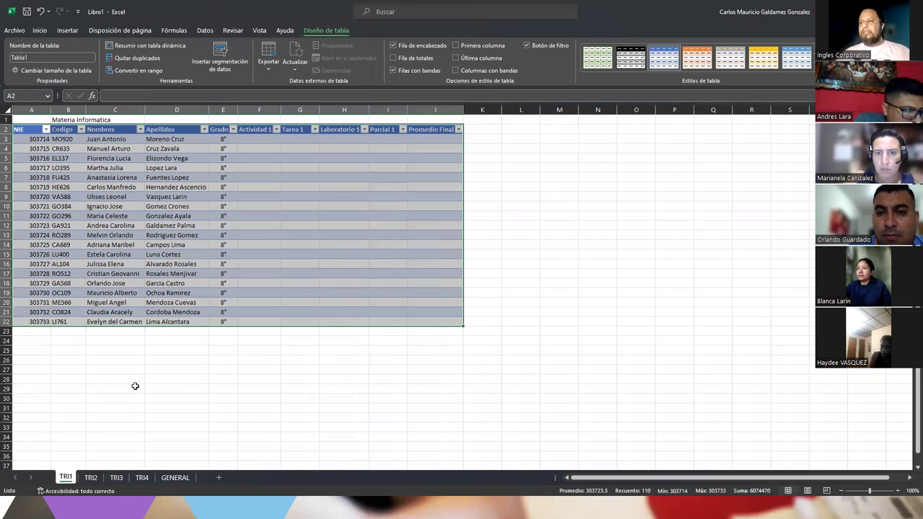
Step: Convert the range A2:J22 on TRI2 into a table with headers
{"action": "left_click", "coordinate": [91, 477]}
{"action": "left_click_drag", "start_coordinate": [18, 129], "coordinate": [423, 318]}
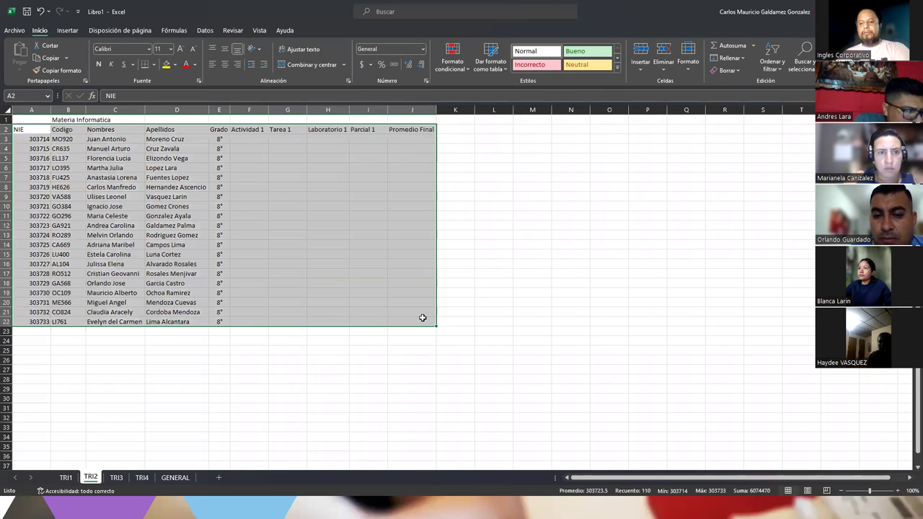
{"action": "key", "text": "ctrl+t"}
{"action": "key", "text": "Return"}
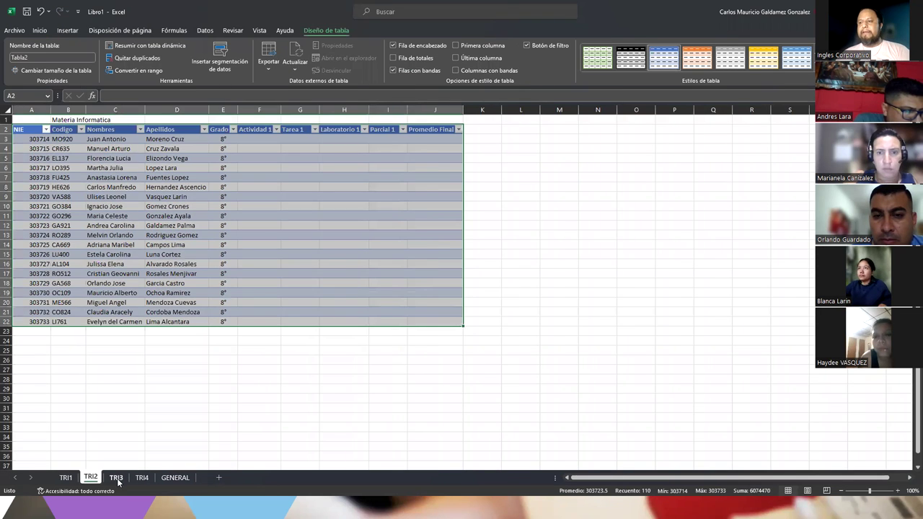
Step: Switch to the TRI3 sheet
{"action": "left_click", "coordinate": [116, 478]}
{"action": "left_click", "coordinate": [33, 130]}
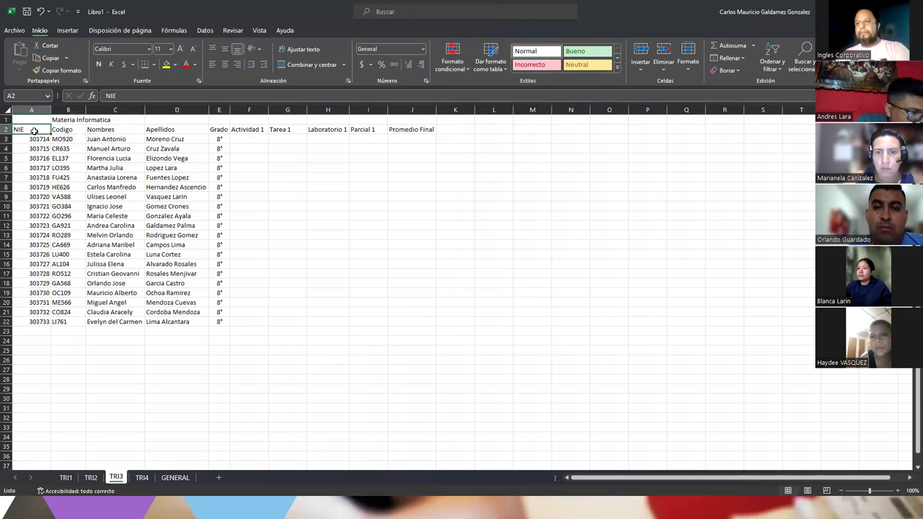
{"action": "key", "text": "ctrl+t"}
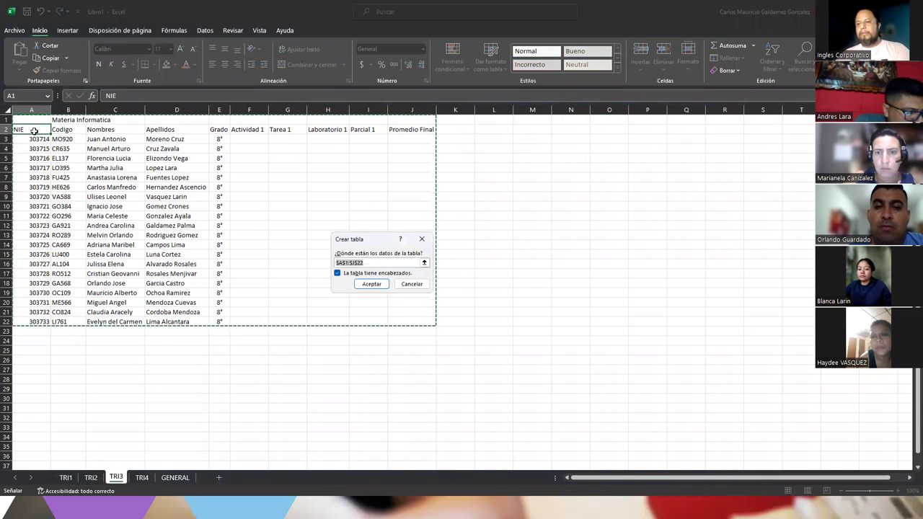
{"action": "left_click", "coordinate": [410, 283]}
Step: Convert the range A2:J22 on TRI3 into a table with headers
{"action": "left_click_drag", "start_coordinate": [36, 129], "coordinate": [406, 320]}
{"action": "key", "text": "ctrl+t"}
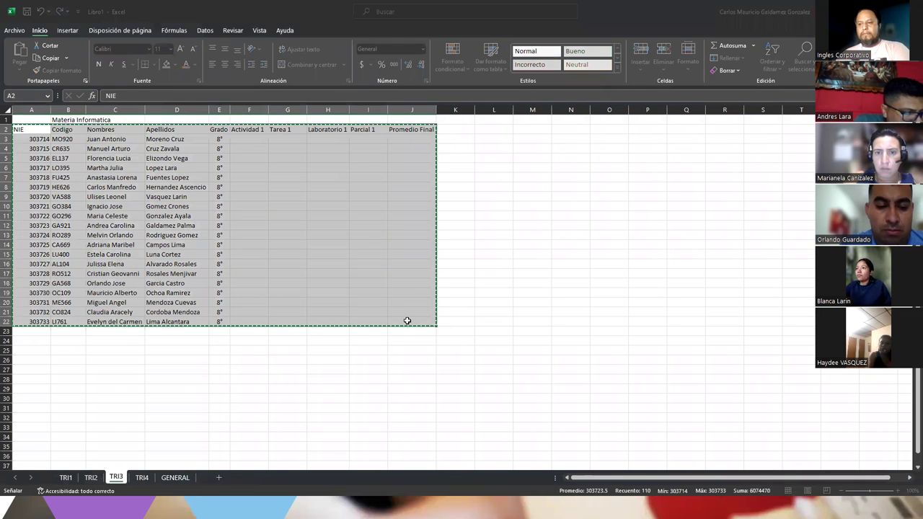
{"action": "key", "text": "Return"}
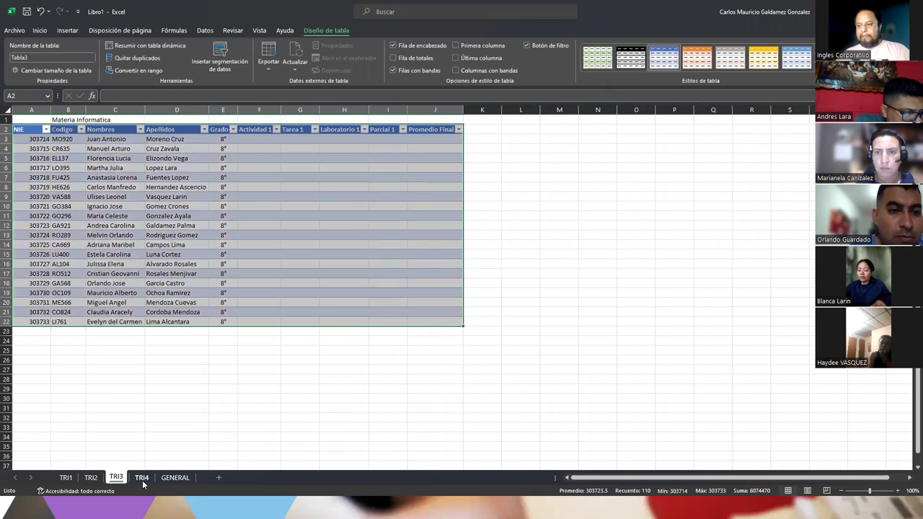
Step: Convert the range A2:J22 on TRI4 into a table with headers
{"action": "left_click", "coordinate": [142, 479]}
{"action": "left_click_drag", "start_coordinate": [29, 130], "coordinate": [399, 319]}
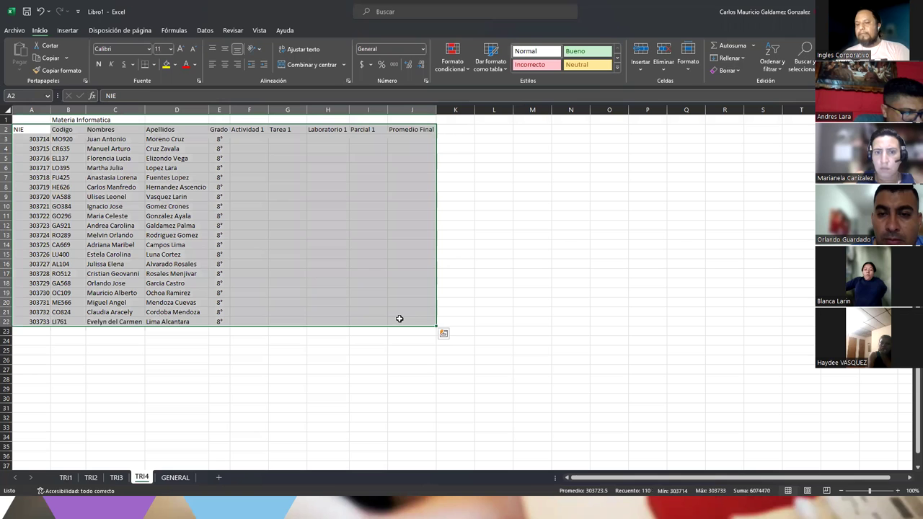
{"action": "key", "text": "ctrl+t"}
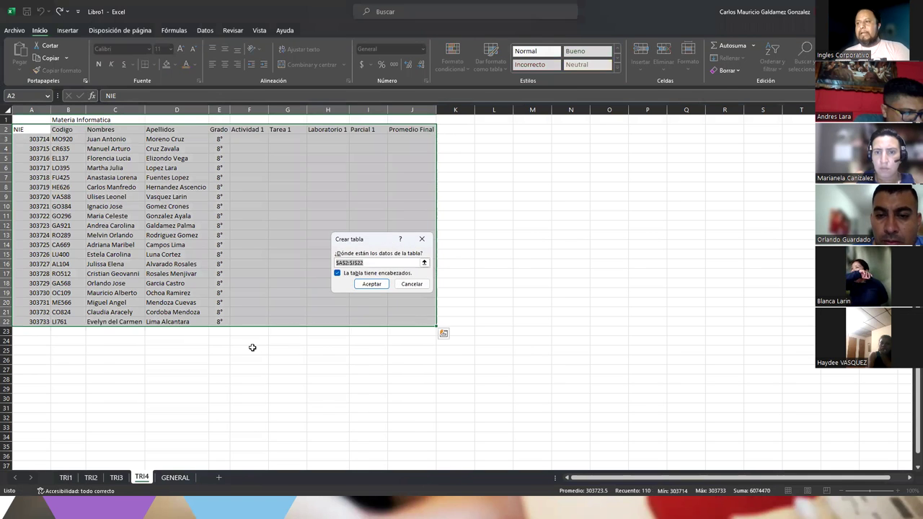
{"action": "key", "text": "Return"}
Step: Convert the range A2:J22 on GENERAL into a table with headers
{"action": "left_click", "coordinate": [175, 477]}
{"action": "left_click_drag", "start_coordinate": [29, 137], "coordinate": [515, 387]}
{"action": "key", "text": "ctrl+t"}
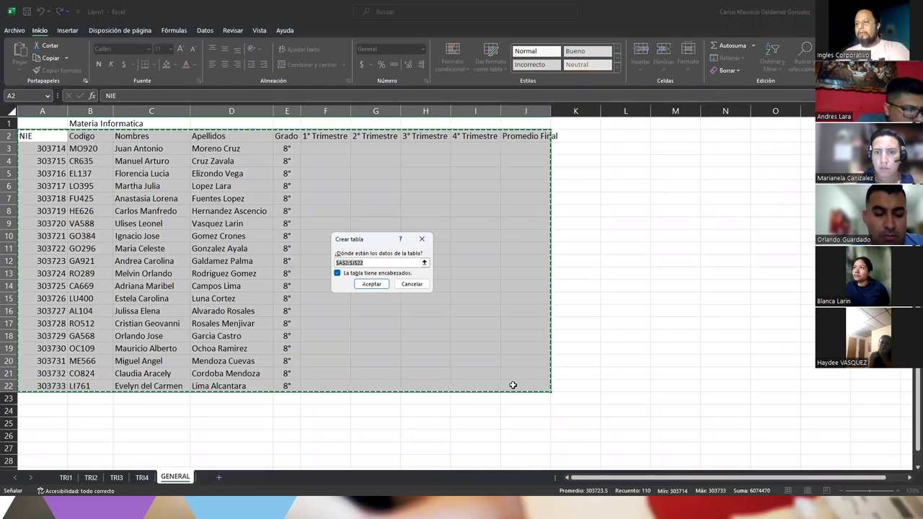
{"action": "key", "text": "Return"}
Step: Widen columns E through J on GENERAL slightly so the Grado, trimester and Promedio Final headers clear their filter buttons
{"action": "left_click_drag", "start_coordinate": [606, 110], "coordinate": [616, 110]}
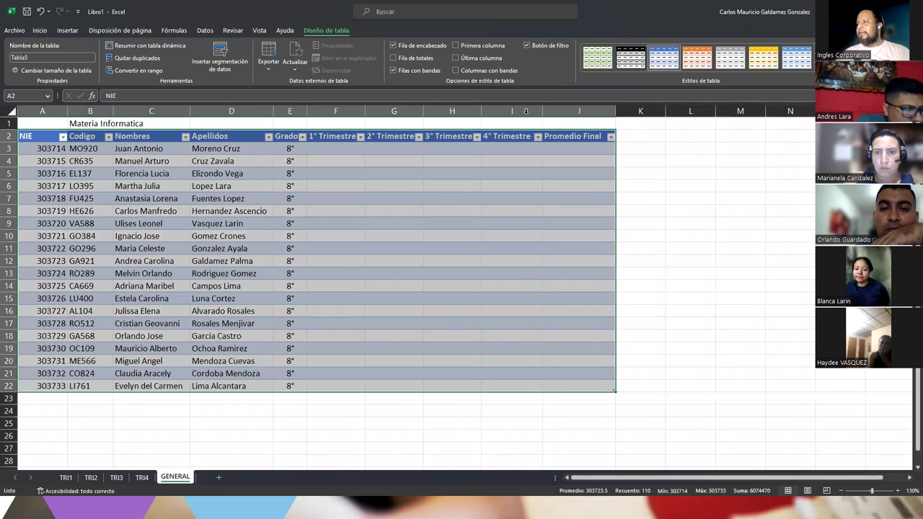
{"action": "left_click_drag", "start_coordinate": [484, 112], "coordinate": [487, 112]}
{"action": "left_click_drag", "start_coordinate": [423, 116], "coordinate": [426, 115]}
{"action": "left_click_drag", "start_coordinate": [365, 112], "coordinate": [368, 112]}
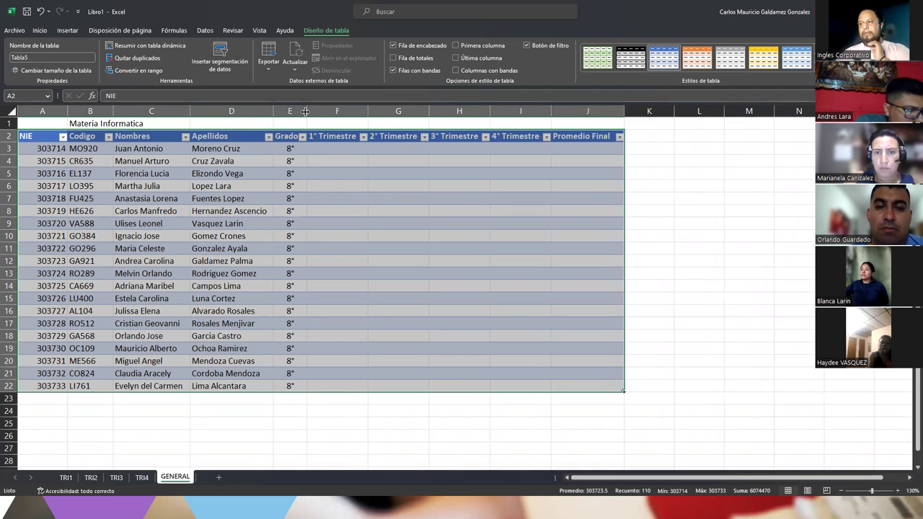
{"action": "left_click_drag", "start_coordinate": [307, 111], "coordinate": [311, 111]}
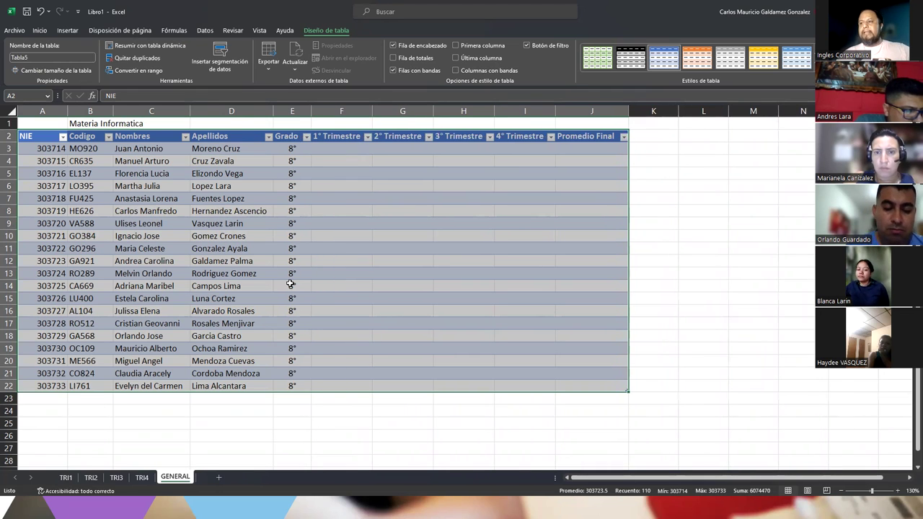
Step: Review the student tables on TRI1 to TRI4 and GENERAL, checking the Codigo, trimester and Promedio Final columns
{"action": "left_click", "coordinate": [66, 478]}
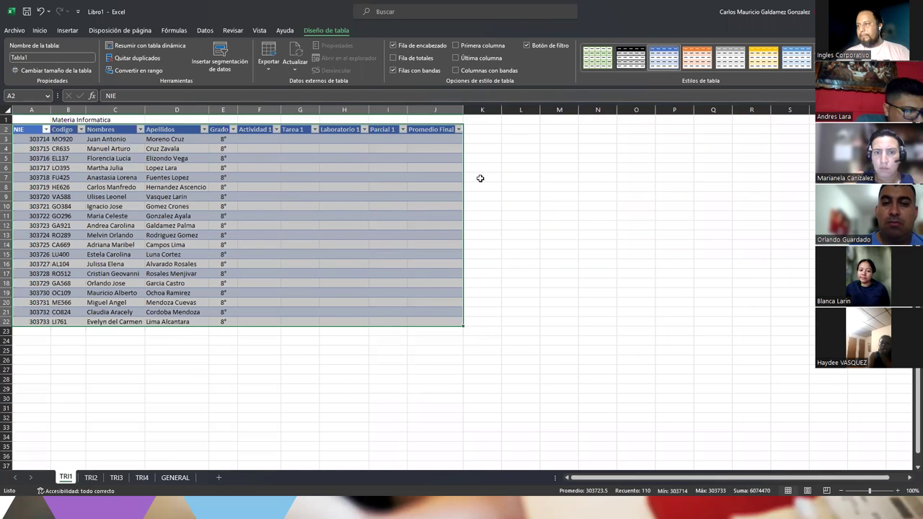
{"action": "left_click", "coordinate": [429, 138]}
{"action": "left_click", "coordinate": [435, 328]}
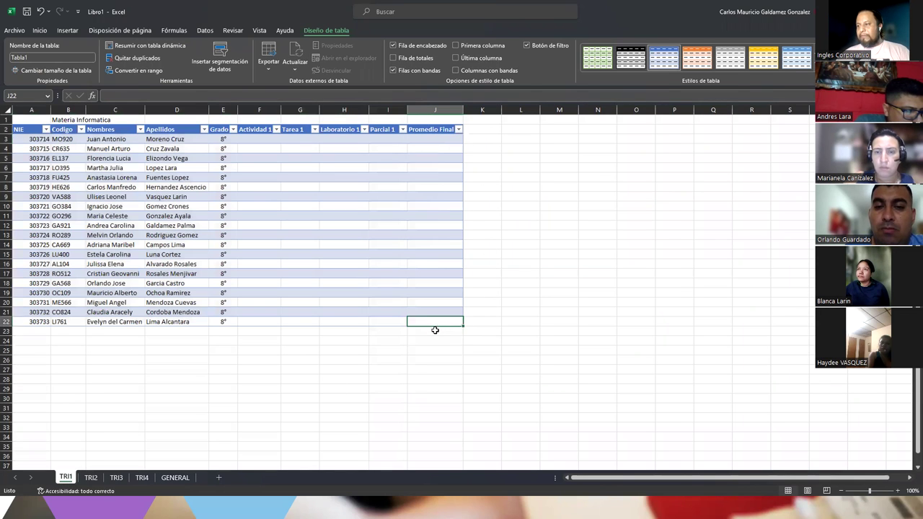
{"action": "left_click", "coordinate": [435, 329]}
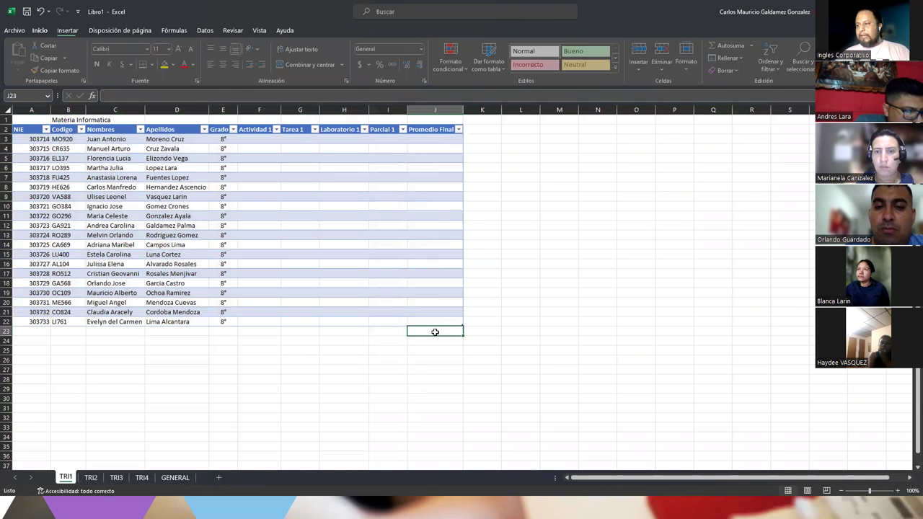
{"action": "left_click", "coordinate": [412, 138]}
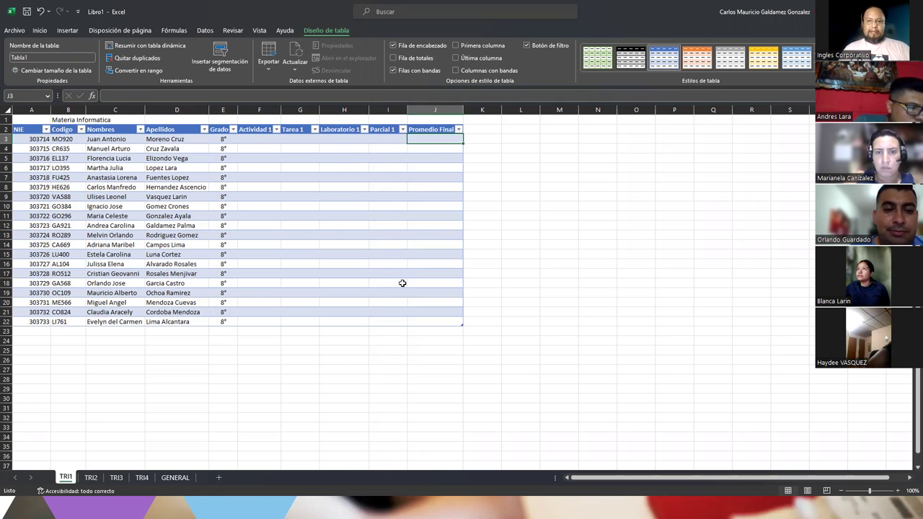
{"action": "left_click", "coordinate": [56, 139]}
{"action": "left_click_drag", "start_coordinate": [65, 181], "coordinate": [63, 317]}
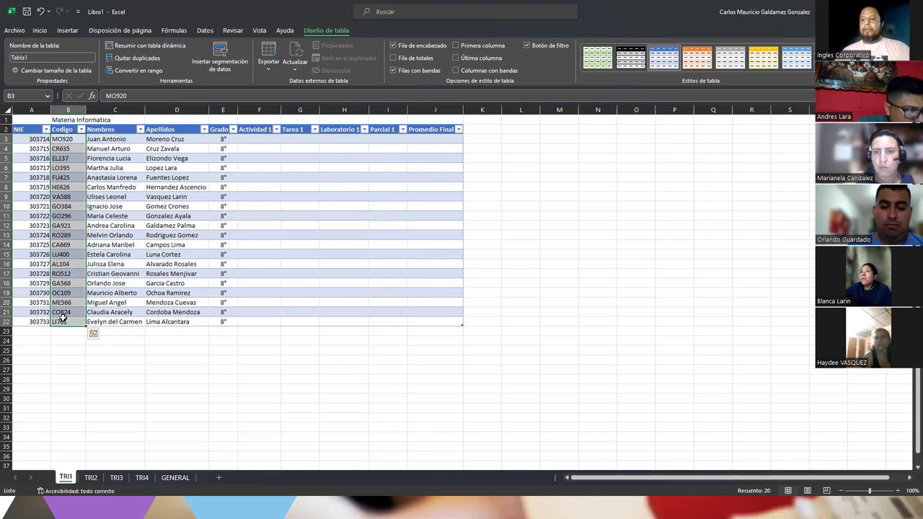
{"action": "left_click", "coordinate": [90, 477]}
{"action": "left_click", "coordinate": [116, 477]}
{"action": "left_click", "coordinate": [142, 478]}
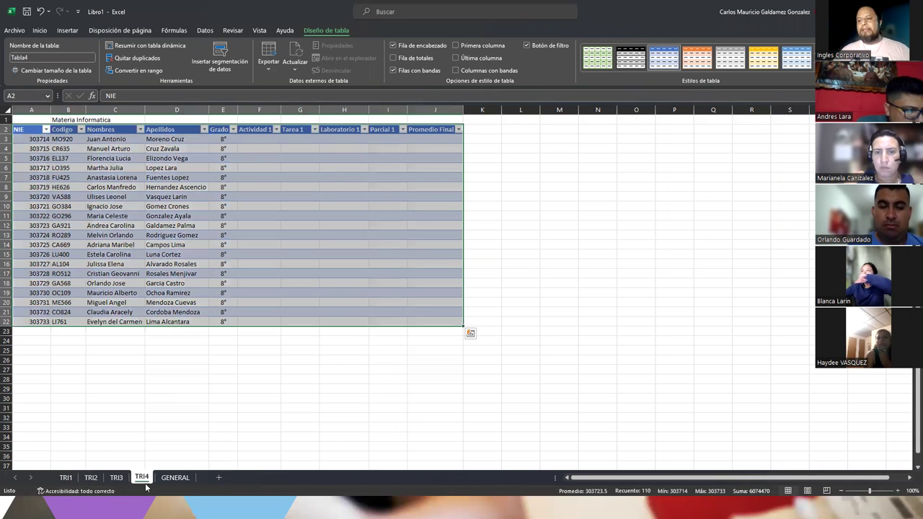
{"action": "left_click", "coordinate": [175, 478]}
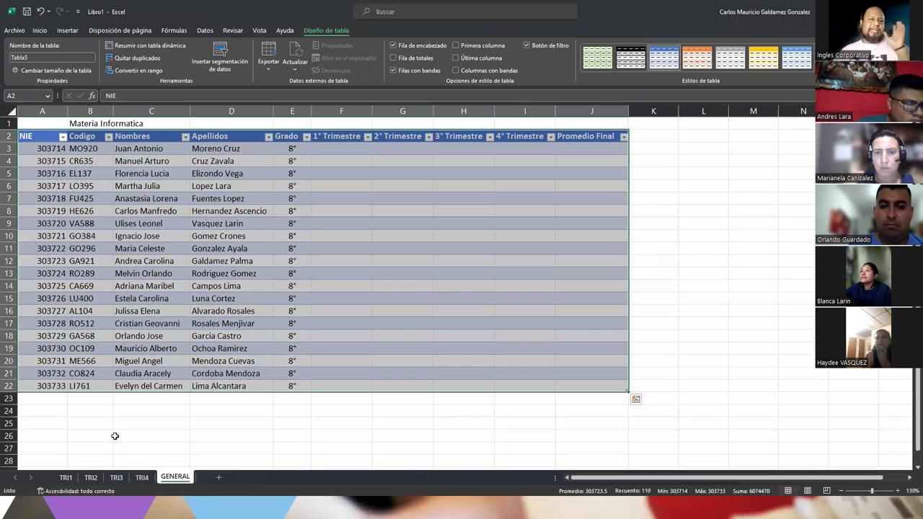
{"action": "left_click_drag", "start_coordinate": [340, 135], "coordinate": [505, 136]}
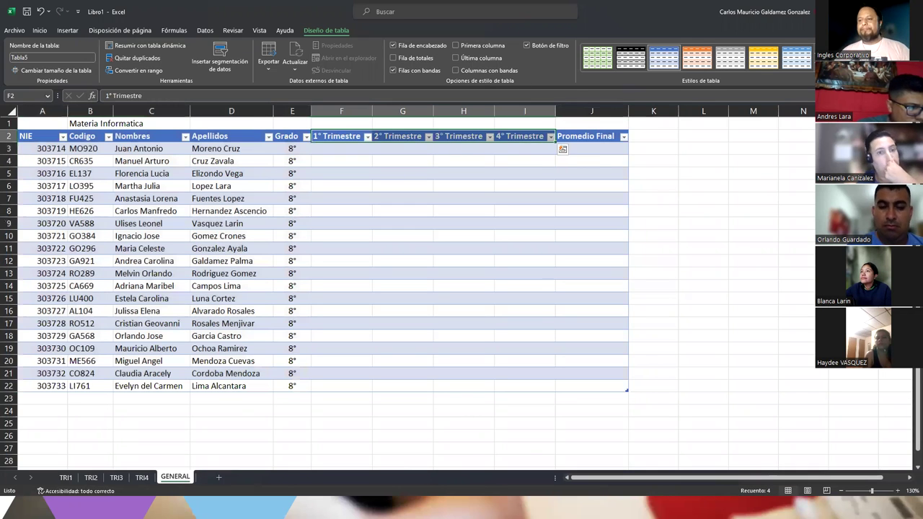
{"action": "left_click", "coordinate": [229, 272]}
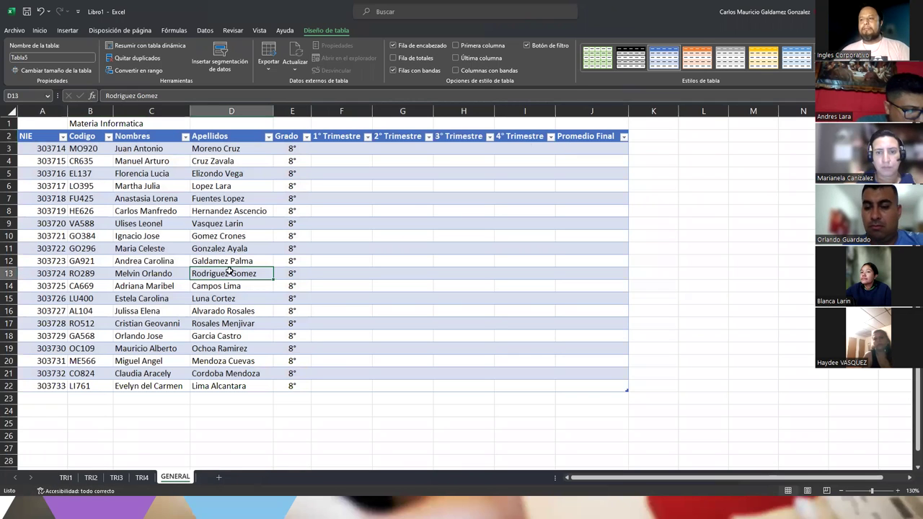
Step: Change the title in cell B1 of the GENERAL sheet to "Materia: Informatica"
{"action": "left_click", "coordinate": [85, 124]}
{"action": "left_click", "coordinate": [124, 96]}
{"action": "type", "text": ":"}
{"action": "key", "text": "Return"}
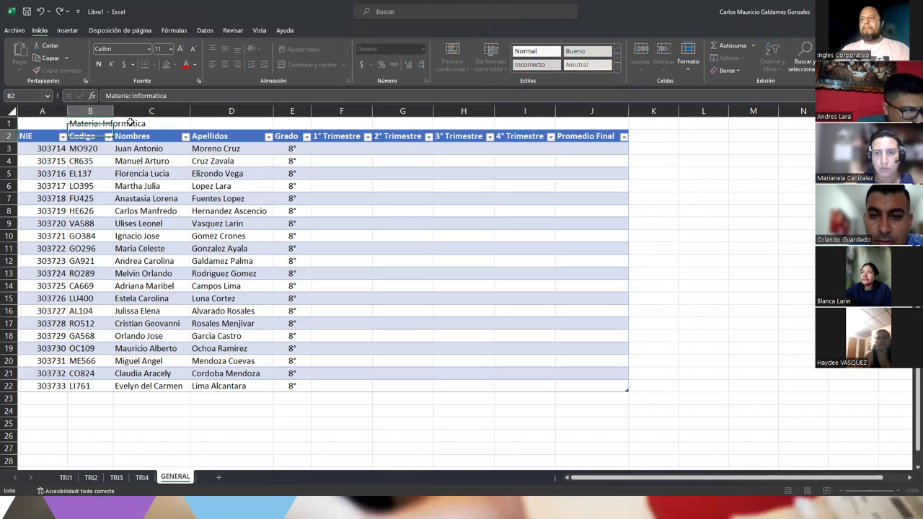
Step: Copy the title cell B1 from GENERAL and paste it into B1 on the TRI4 and TRI3 sheets
{"action": "left_click", "coordinate": [80, 124]}
{"action": "key", "text": "ctrl+c"}
{"action": "left_click", "coordinate": [141, 477]}
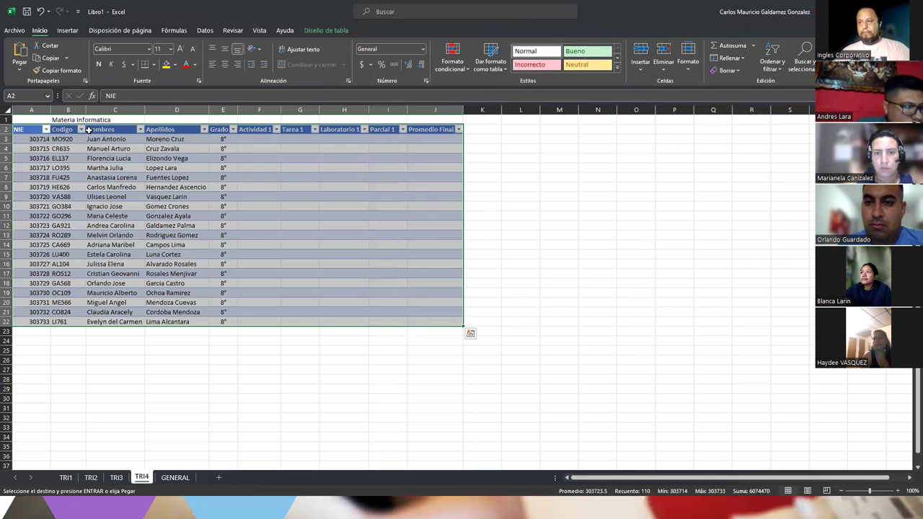
{"action": "left_click", "coordinate": [54, 120]}
{"action": "key", "text": "ctrl+v"}
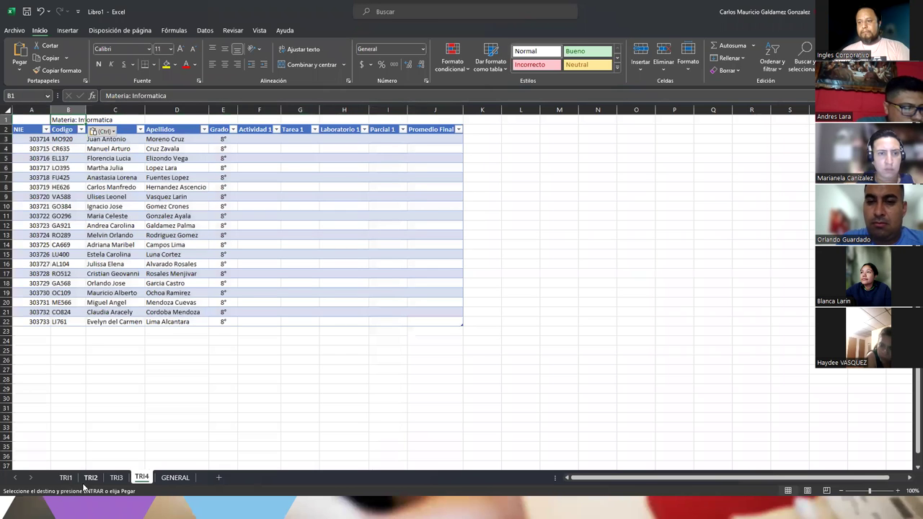
{"action": "left_click", "coordinate": [116, 477]}
{"action": "left_click", "coordinate": [60, 124]}
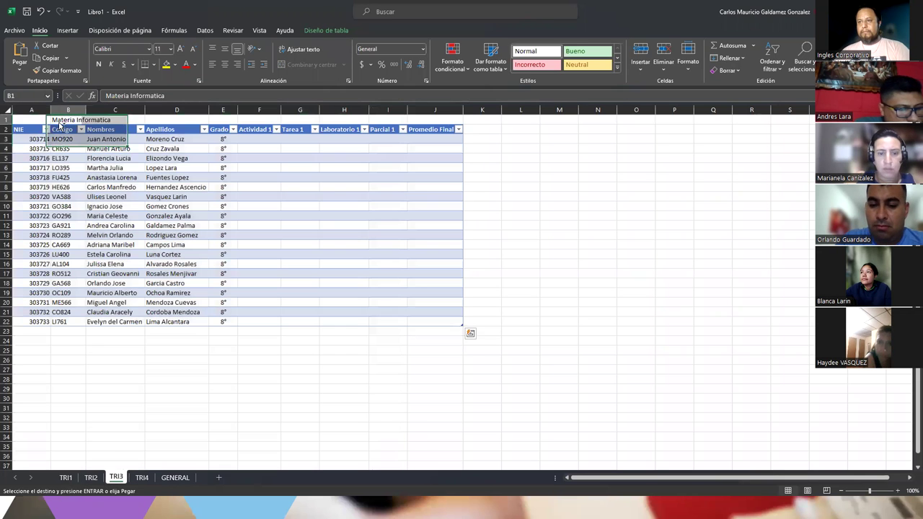
{"action": "key", "text": "ctrl+v"}
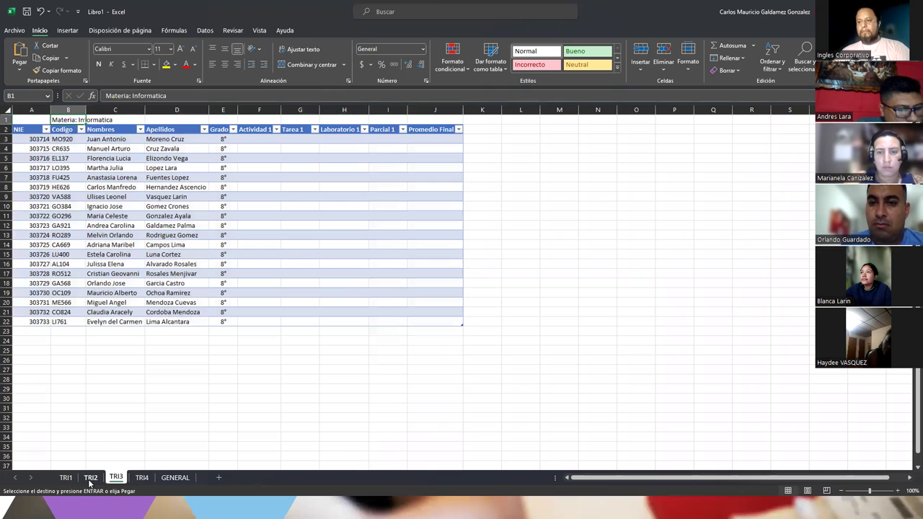
Step: Select the title cell B1 on TRI2, and paste the copied title into B1 on TRI1
{"action": "left_click", "coordinate": [91, 477]}
{"action": "left_click", "coordinate": [60, 120]}
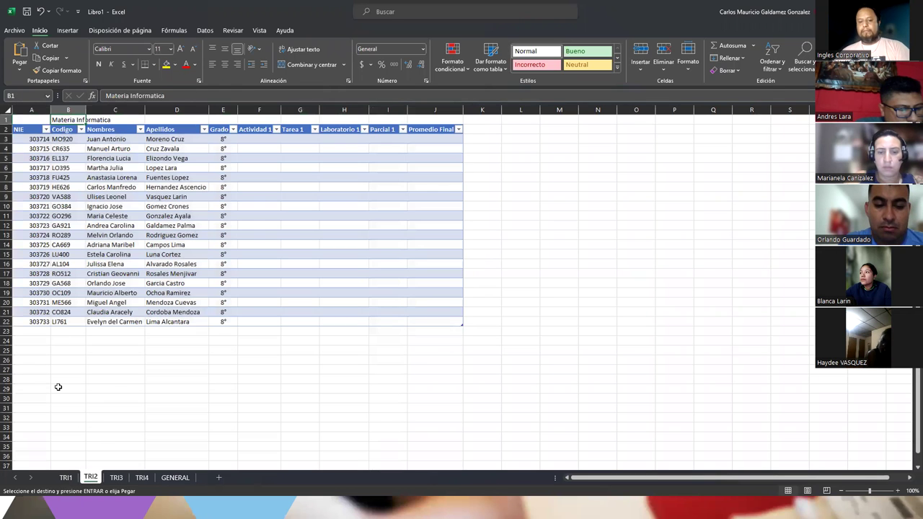
{"action": "left_click", "coordinate": [65, 477]}
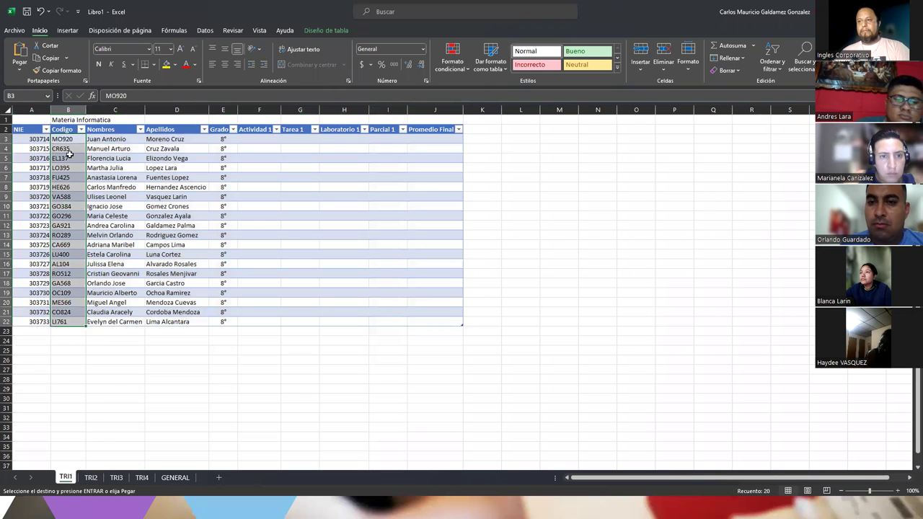
{"action": "left_click", "coordinate": [69, 119]}
{"action": "key", "text": "ctrl+v"}
{"action": "left_click", "coordinate": [88, 235]}
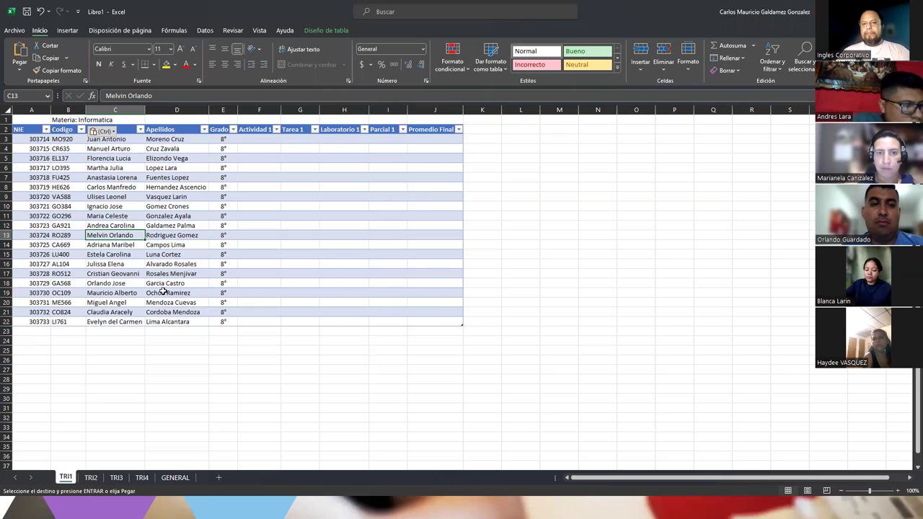
Step: Capture a screen snip of the whole student table on TRI1, from its header row through row 22
{"action": "scroll", "coordinate": [151, 284], "scroll_direction": "up", "scroll_amount": 2, "text": "ctrl"}
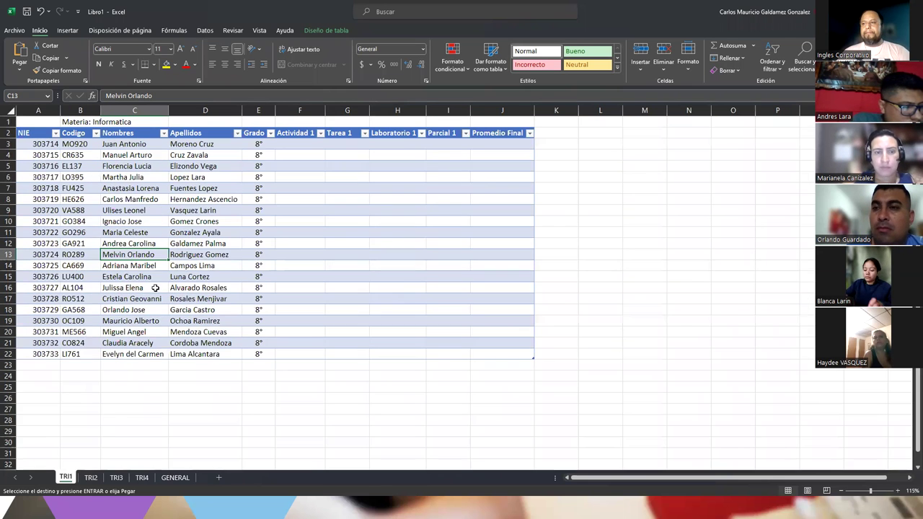
{"action": "scroll", "coordinate": [154, 287], "scroll_direction": "up", "scroll_amount": 1, "text": "ctrl"}
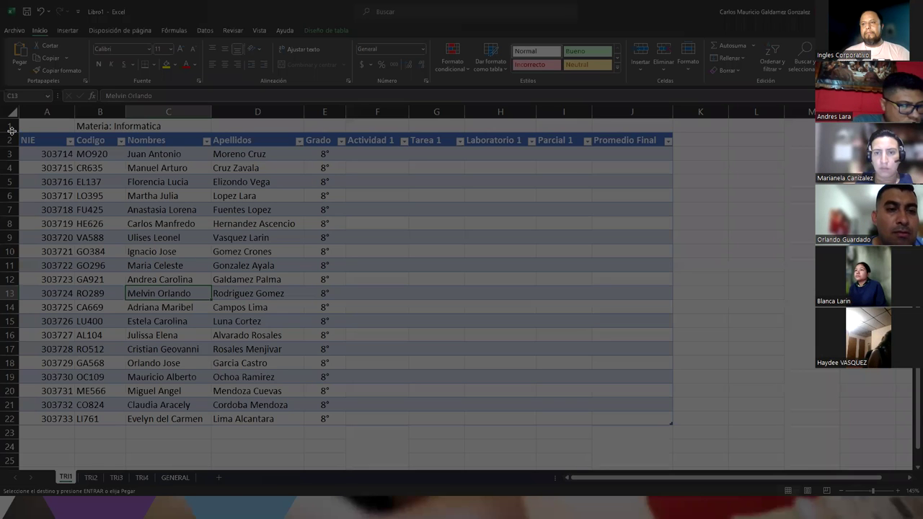
{"action": "left_click_drag", "start_coordinate": [13, 131], "coordinate": [678, 435]}
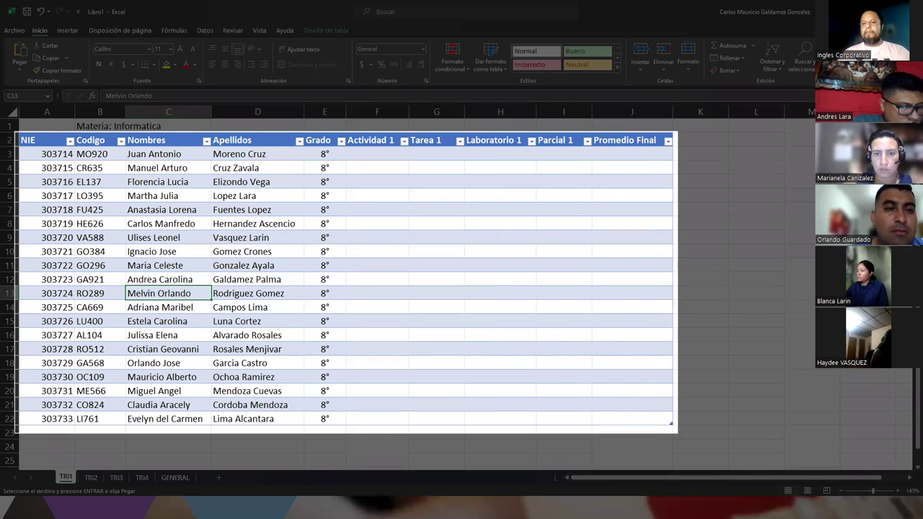
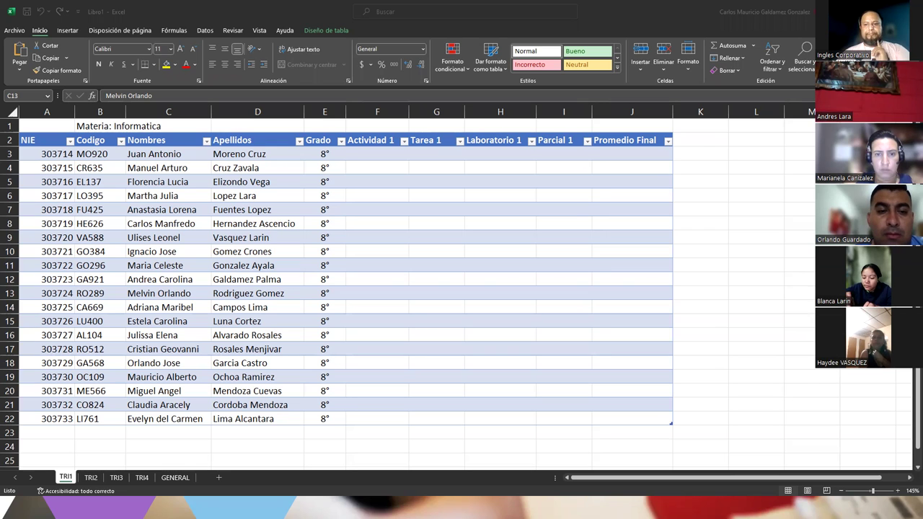
{"action": "left_click", "coordinate": [235, 261]}
{"action": "left_click", "coordinate": [235, 262]}
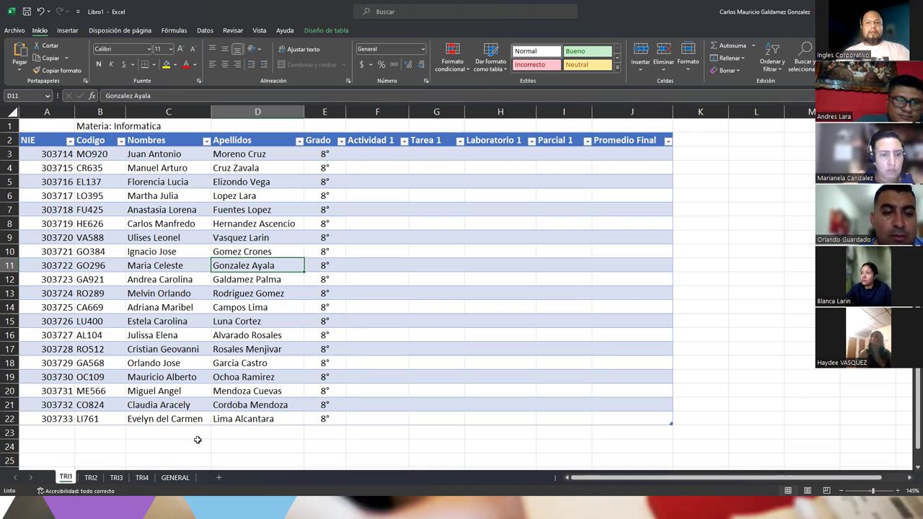
{"action": "left_click", "coordinate": [357, 296]}
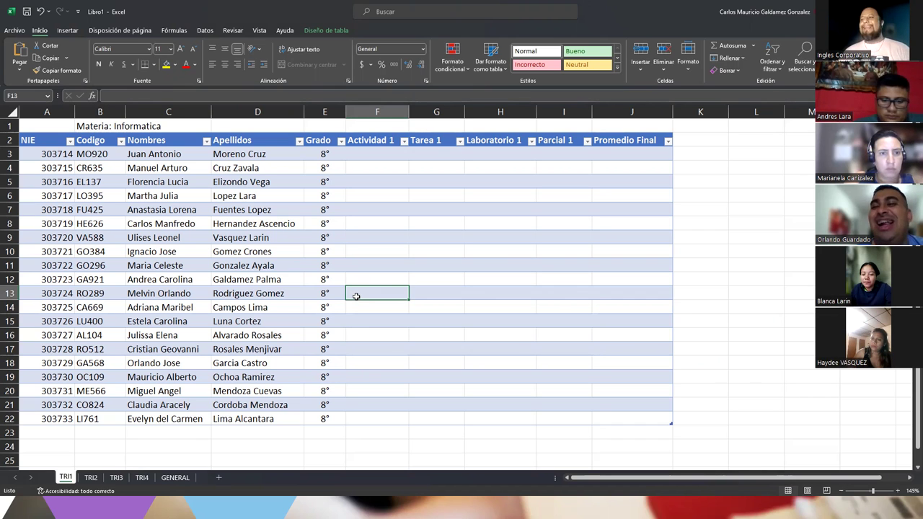
{"action": "left_click", "coordinate": [281, 282]}
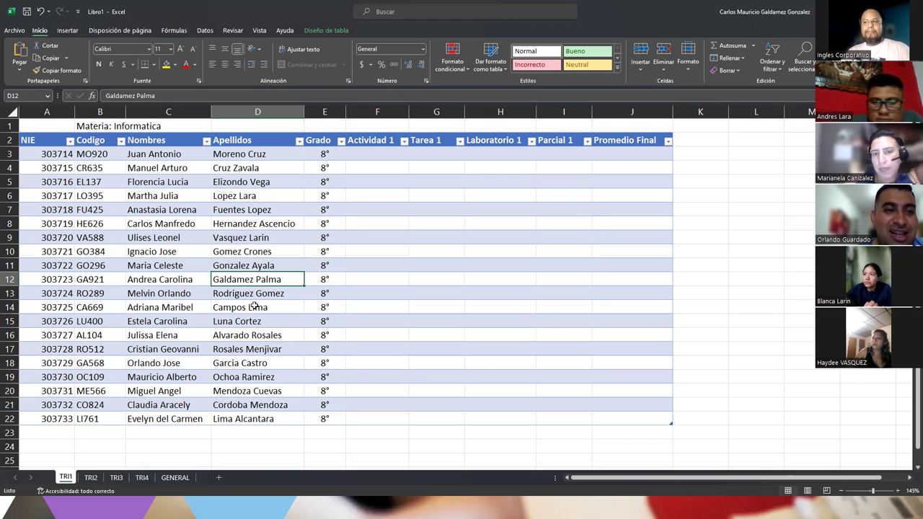
{"action": "left_click", "coordinate": [242, 240]}
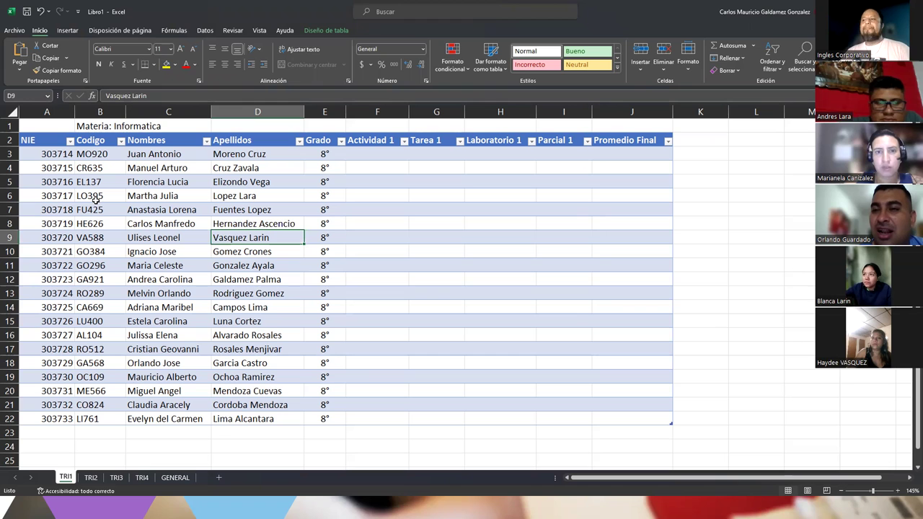
Step: Copy the Codigo cells B3:B22 on TRI1 and paste them back in place as values only
{"action": "left_click", "coordinate": [95, 158]}
{"action": "left_click_drag", "start_coordinate": [95, 171], "coordinate": [103, 419]}
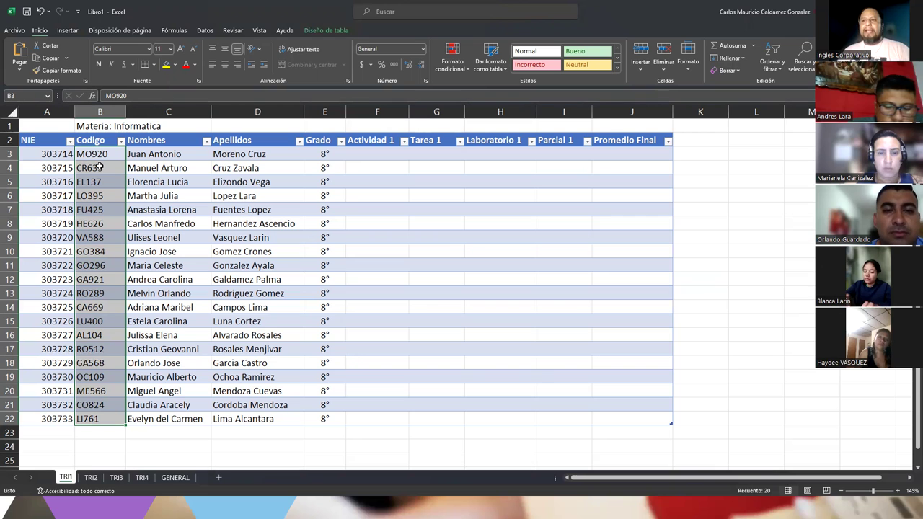
{"action": "left_click_drag", "start_coordinate": [94, 154], "coordinate": [101, 413]}
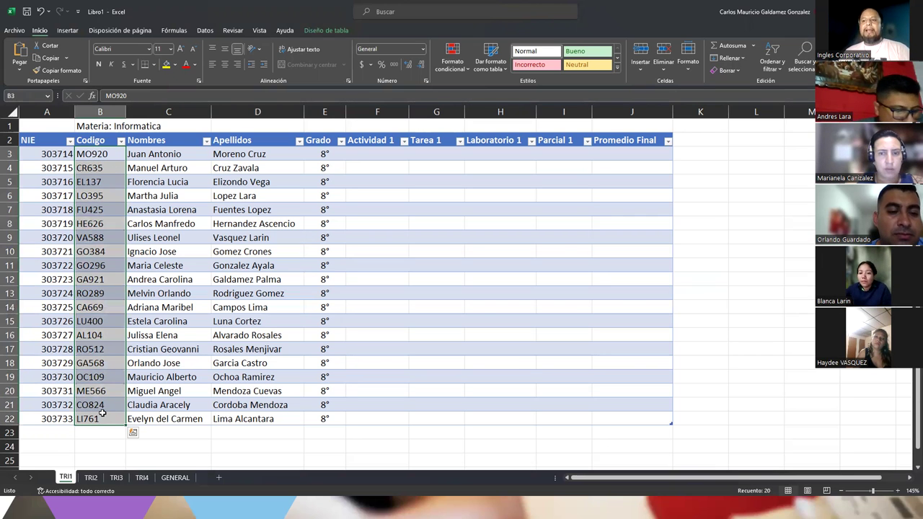
{"action": "right_click", "coordinate": [102, 413]}
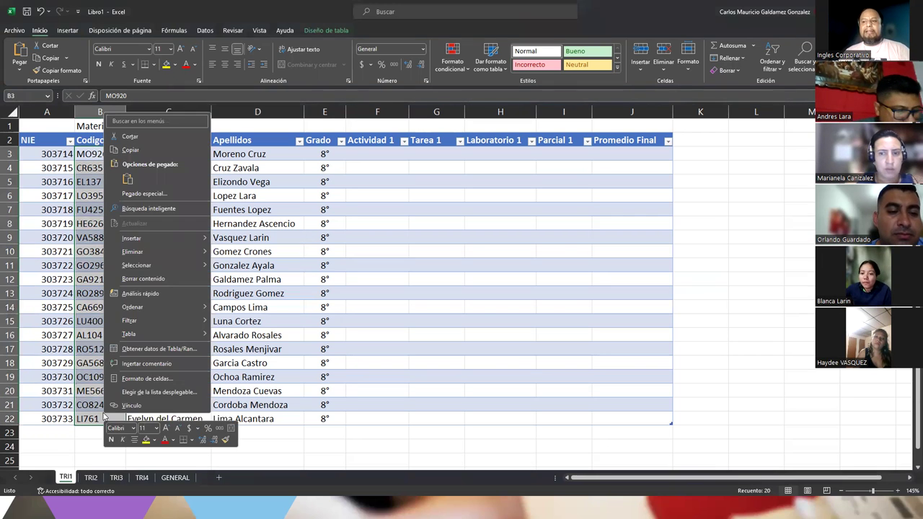
{"action": "left_click", "coordinate": [131, 150]}
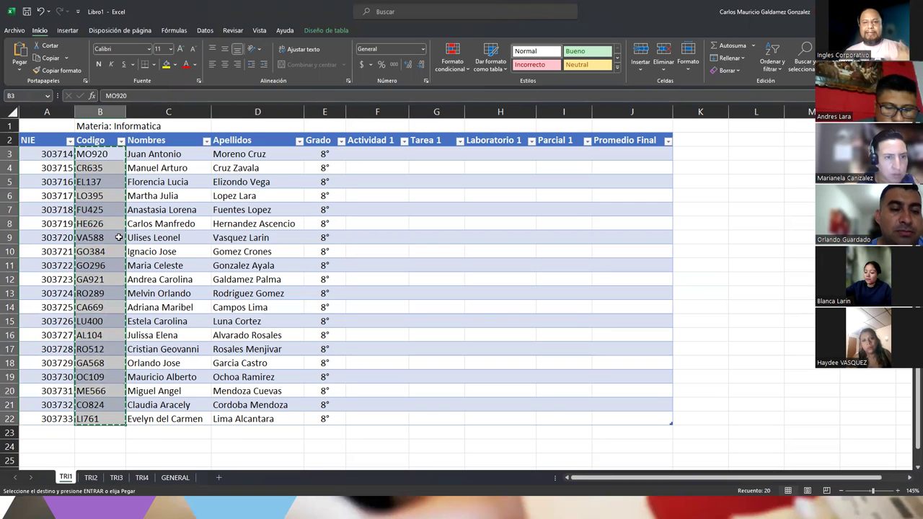
{"action": "left_click", "coordinate": [104, 155]}
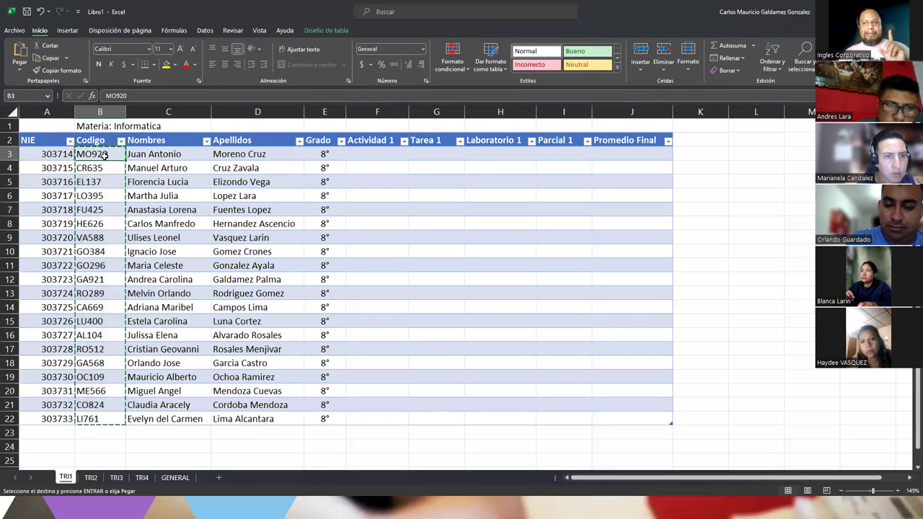
{"action": "right_click", "coordinate": [105, 157]}
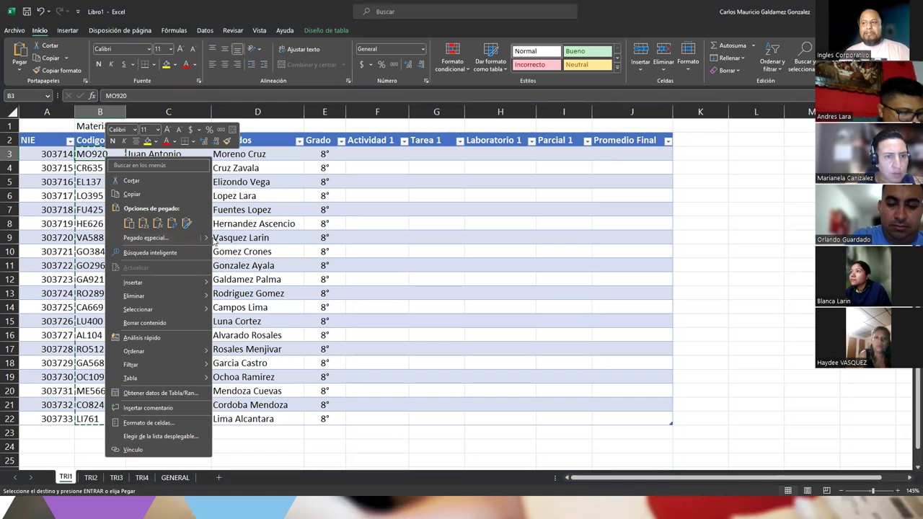
{"action": "mouse_move", "coordinate": [207, 242]}
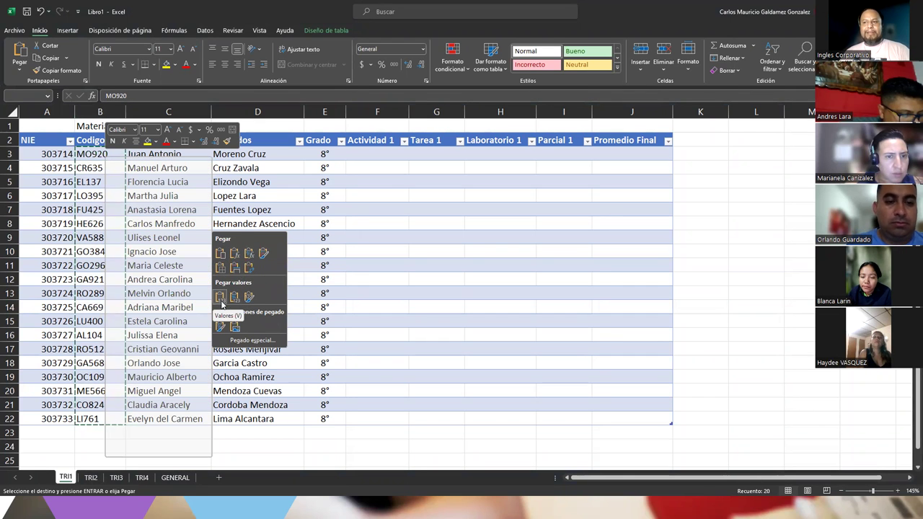
{"action": "left_click", "coordinate": [221, 300]}
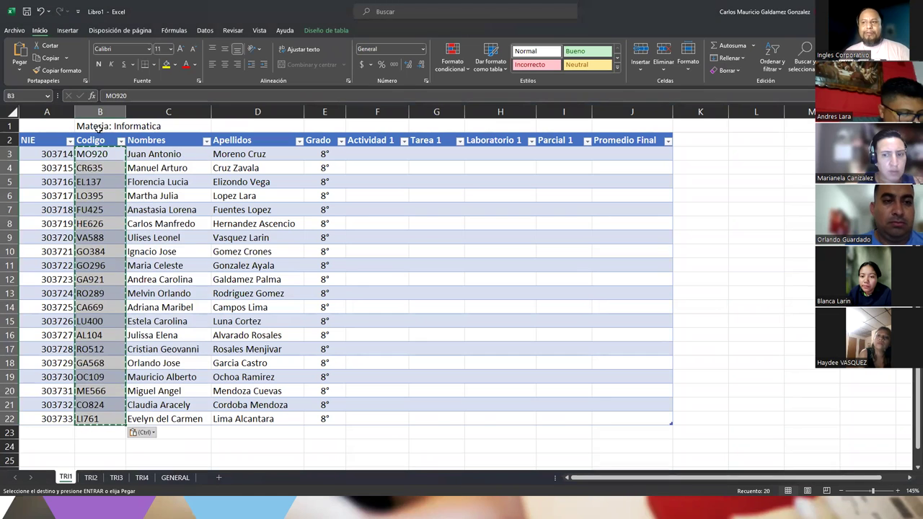
Step: Select the first Codigo cell, B3, and view the picture of the MAYUSC and CONCATENAR code formula in the image viewer
{"action": "left_click", "coordinate": [108, 156]}
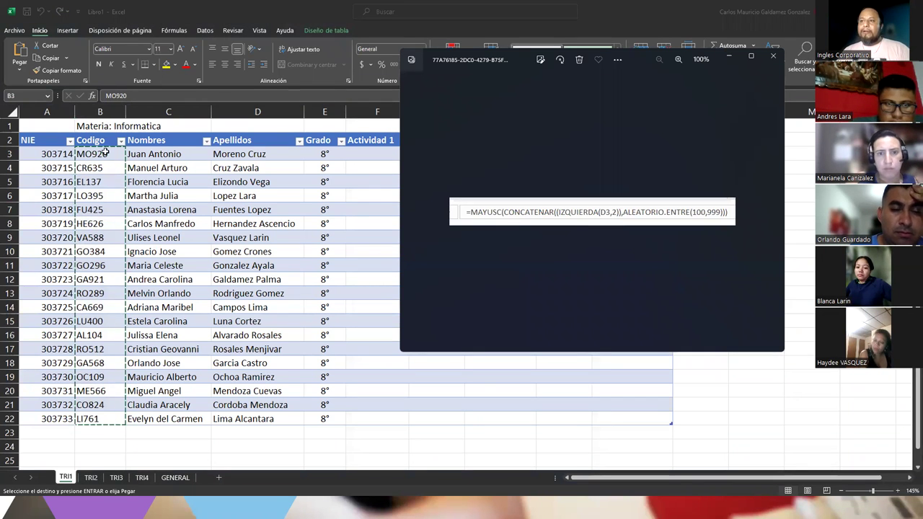
{"action": "left_click", "coordinate": [106, 152]}
{"action": "key", "text": "alt+Tab"}
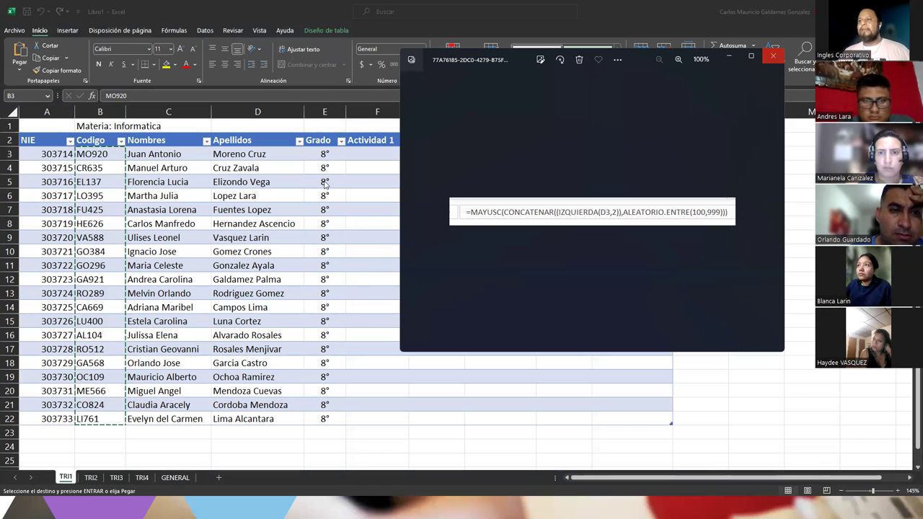
Step: Close the formula picture and cancel the pending copy of the Codigo cells on TRI1
{"action": "left_click", "coordinate": [773, 55]}
{"action": "left_click", "coordinate": [216, 223]}
{"action": "key", "text": "Escape"}
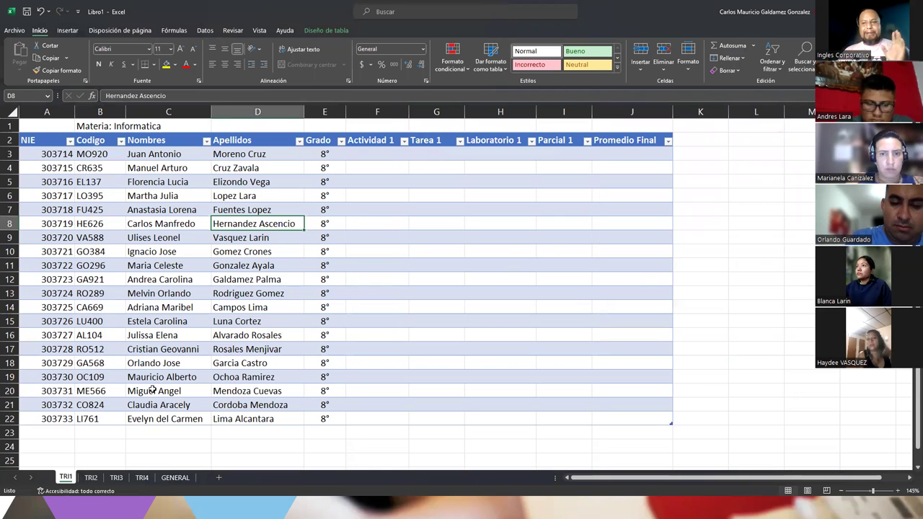
Step: Fill the Actividad 1 column on TRI1 with random grades by entering =ALEATORIO.ENTRE(4.0;10.0) in F3
{"action": "left_click", "coordinate": [373, 153]}
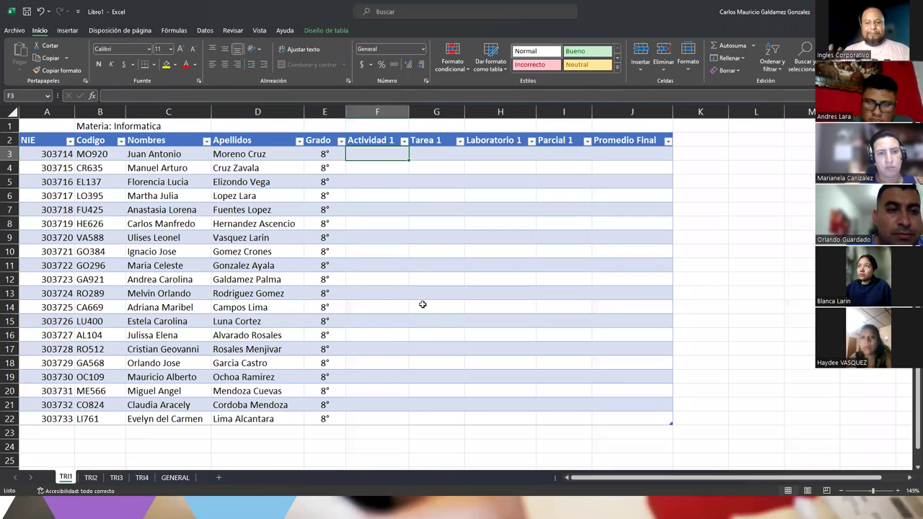
{"action": "type", "text": "="}
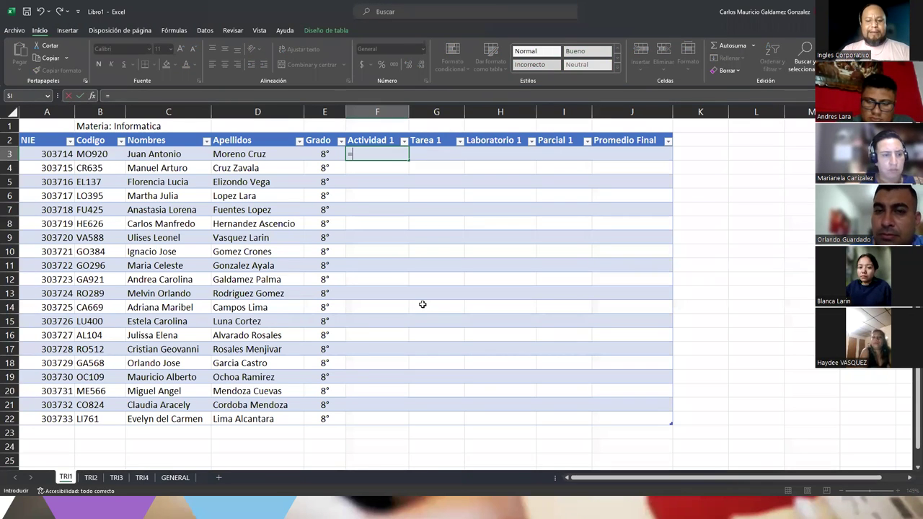
{"action": "type", "text": "aleatr"}
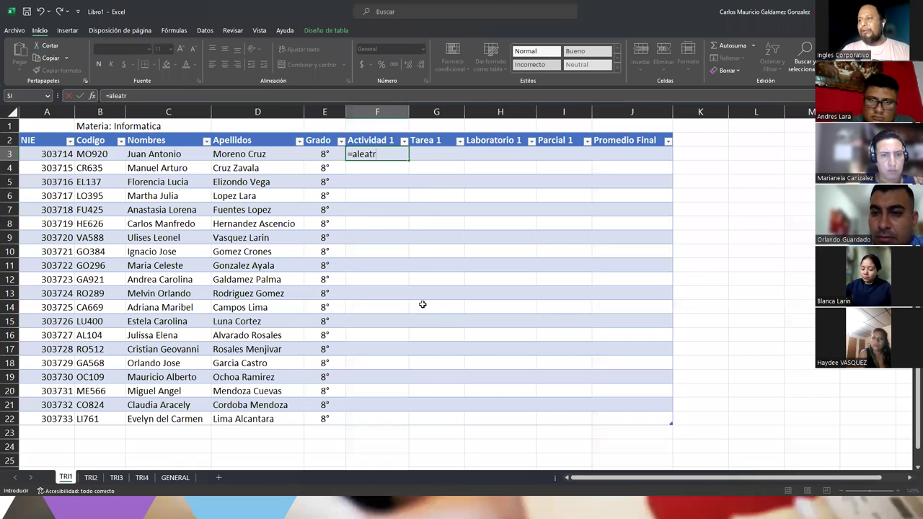
{"action": "key", "text": "Down"}
{"action": "key", "text": "Tab"}
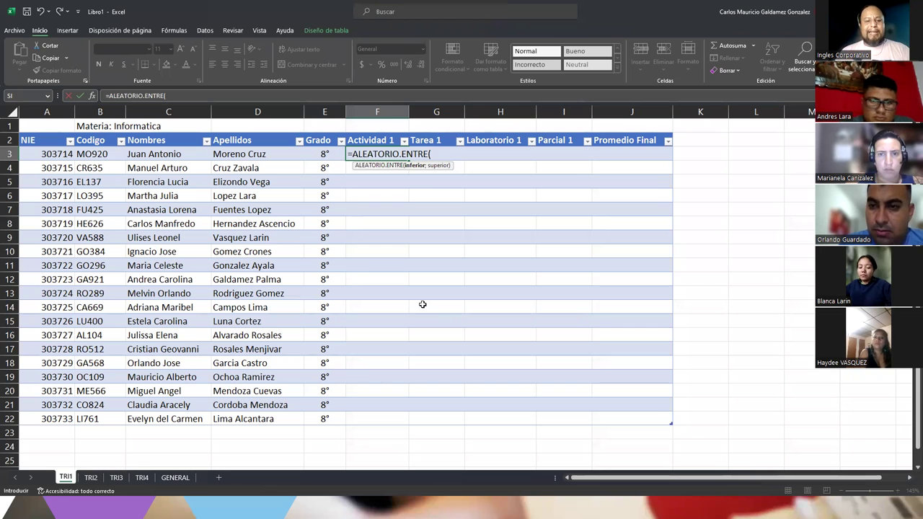
{"action": "type", "text": "0"}
{"action": "key", "text": "BackSpace"}
{"action": "key", "text": "BackSpace"}
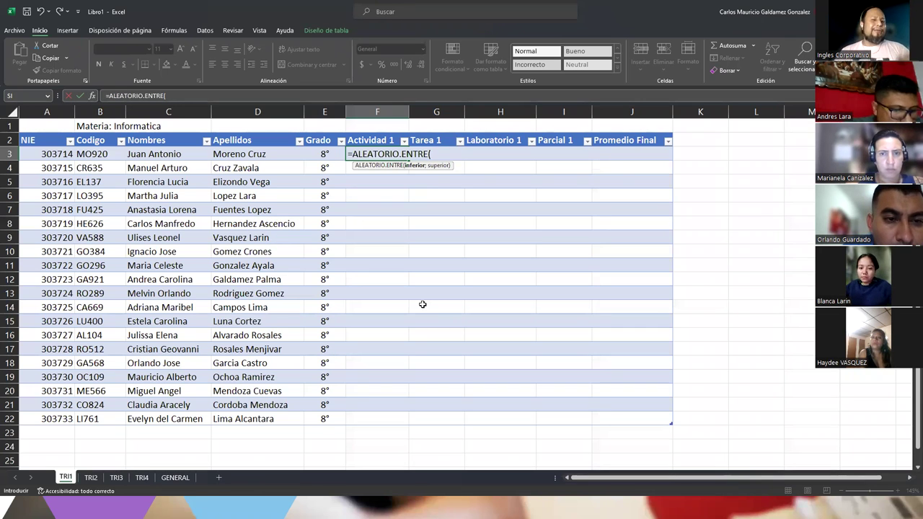
{"action": "type", "text": "4"}
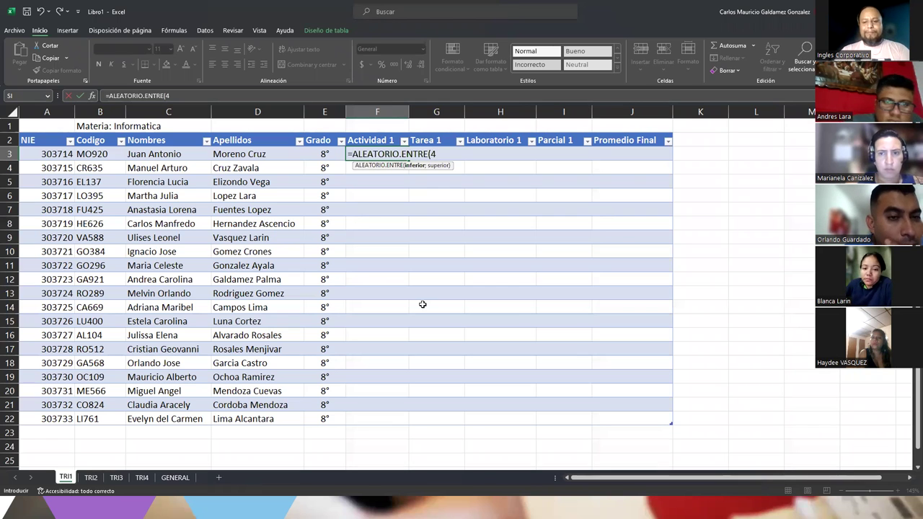
{"action": "type", "text": ".0;10.0)"}
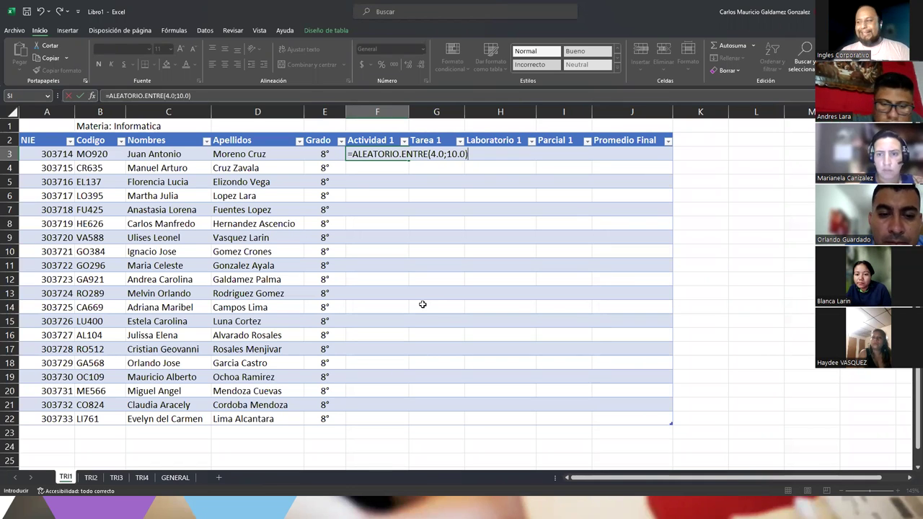
{"action": "key", "text": "Return"}
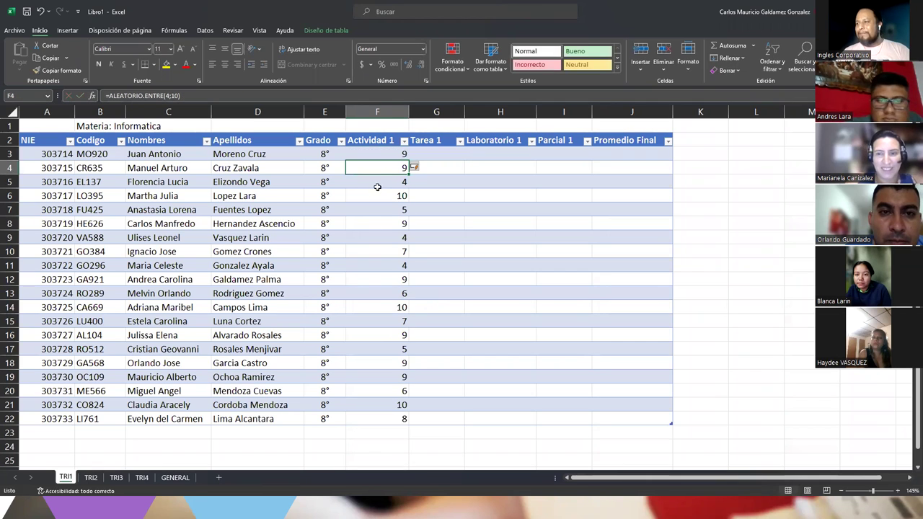
Step: Format the Actividad 1 grades F3:F22 with one decimal and fill them across the Tarea 1, Laboratorio 1 and Parcial 1 columns
{"action": "left_click_drag", "start_coordinate": [381, 155], "coordinate": [378, 423]}
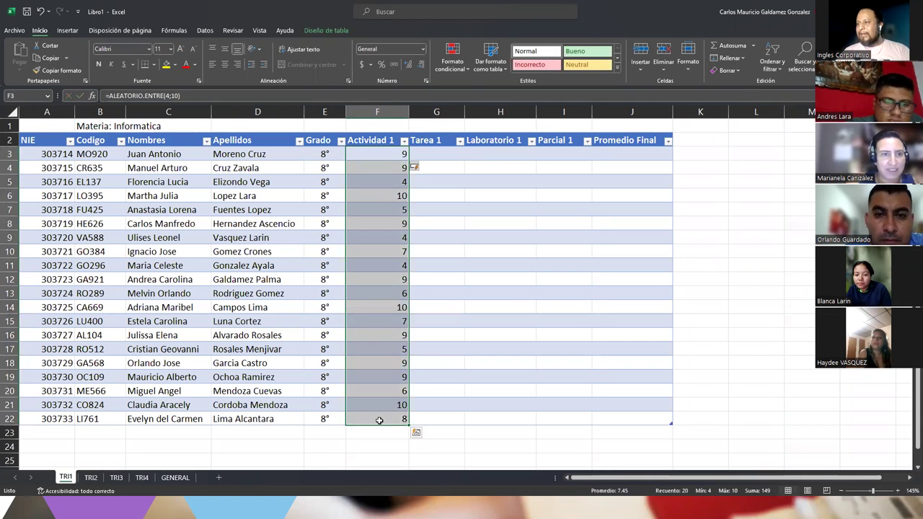
{"action": "left_click", "coordinate": [408, 65]}
{"action": "left_click", "coordinate": [408, 65]}
{"action": "left_click", "coordinate": [421, 64]}
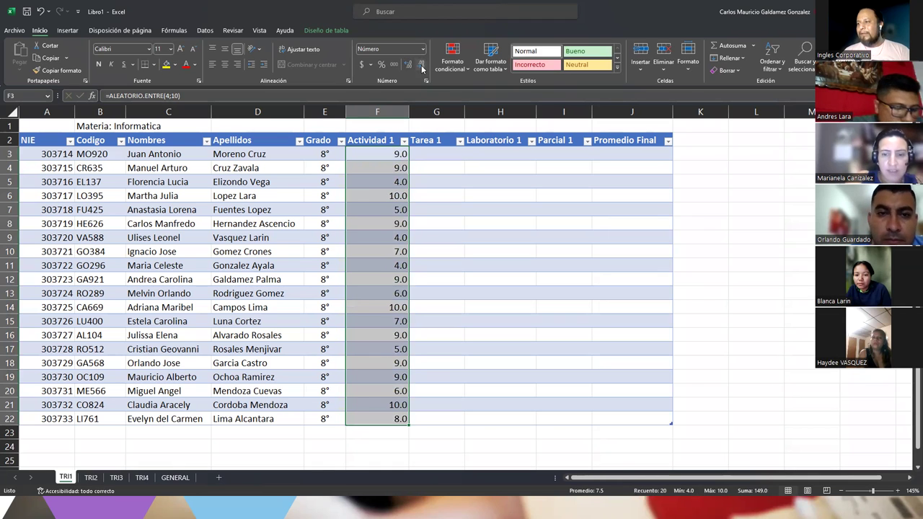
{"action": "left_click_drag", "start_coordinate": [409, 425], "coordinate": [570, 424]}
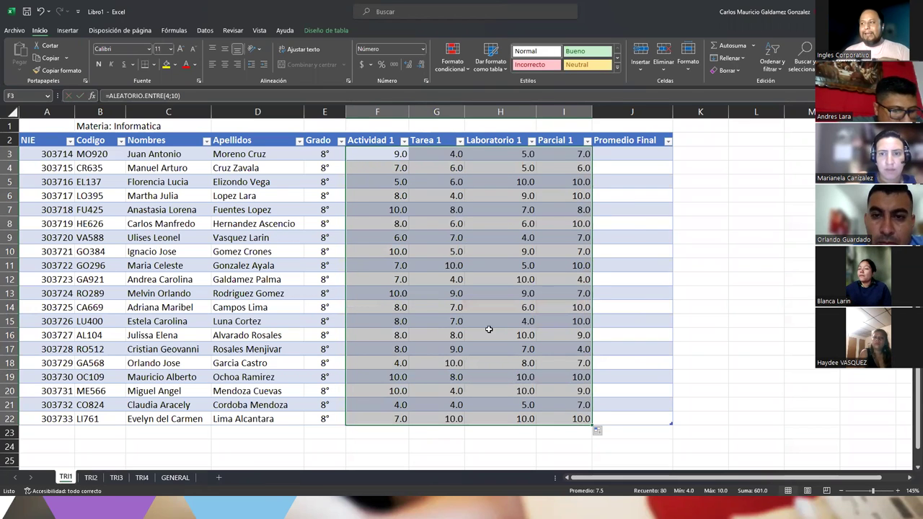
Step: Review the random-grade formula in the first Actividad 1 cell, F3
{"action": "left_click", "coordinate": [441, 263]}
{"action": "left_click", "coordinate": [381, 154]}
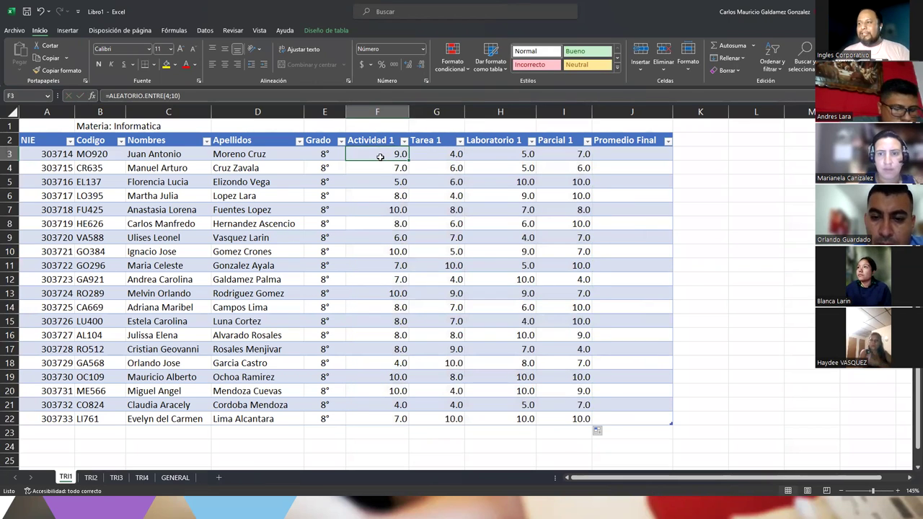
{"action": "double_click", "coordinate": [381, 154]}
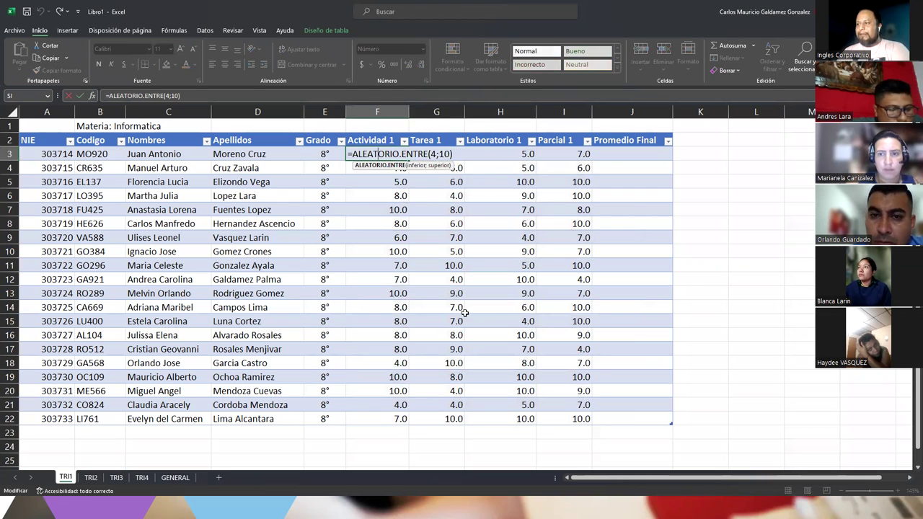
{"action": "key", "text": "Return"}
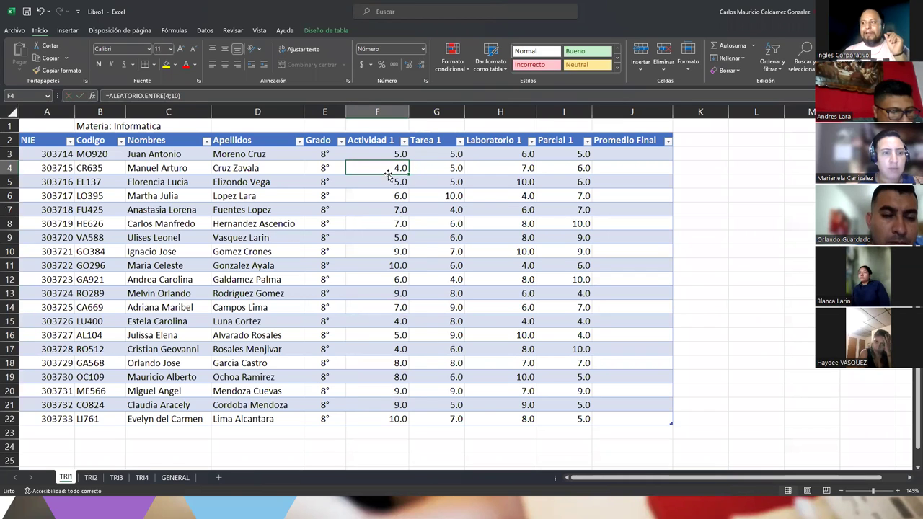
Step: Copy the grade cells F3:I22 and paste them back in place as values only
{"action": "left_click_drag", "start_coordinate": [369, 154], "coordinate": [556, 426]}
{"action": "left_click", "coordinate": [556, 425]}
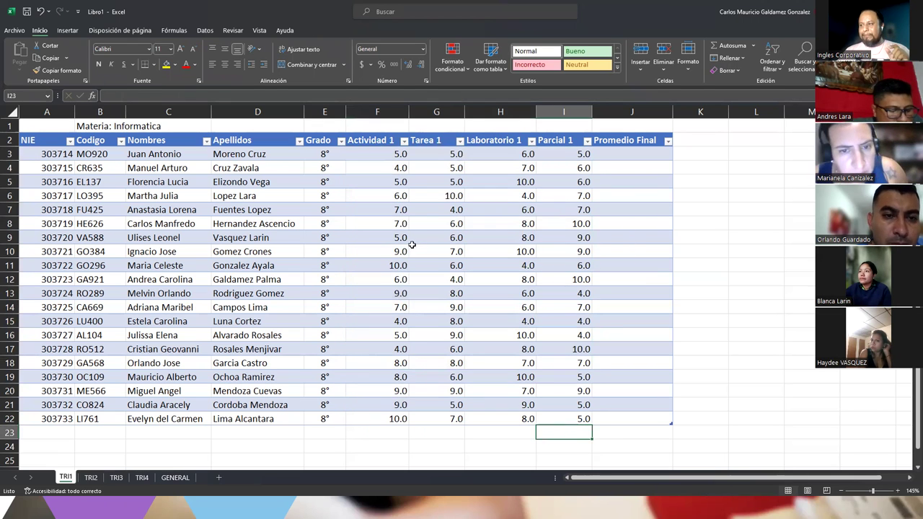
{"action": "left_click_drag", "start_coordinate": [385, 154], "coordinate": [547, 412]}
{"action": "right_click", "coordinate": [550, 416]}
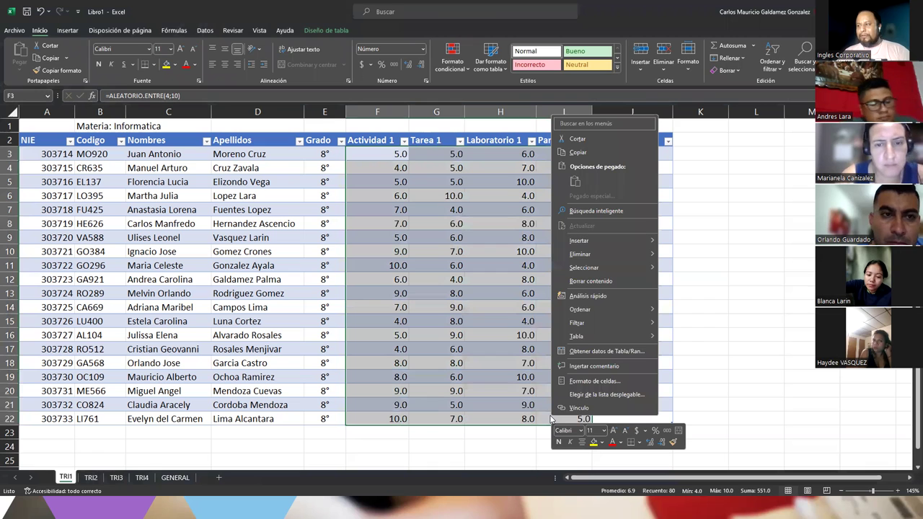
{"action": "left_click", "coordinate": [570, 152]}
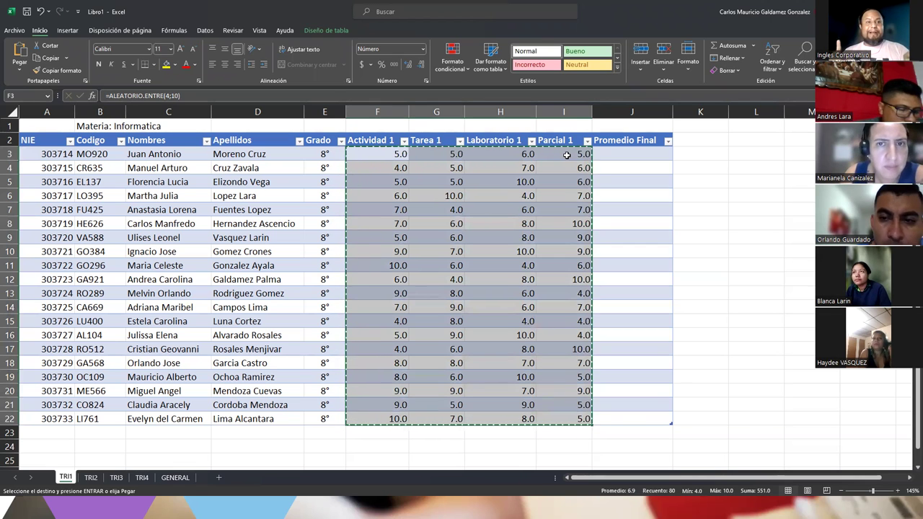
{"action": "left_click", "coordinate": [370, 156]}
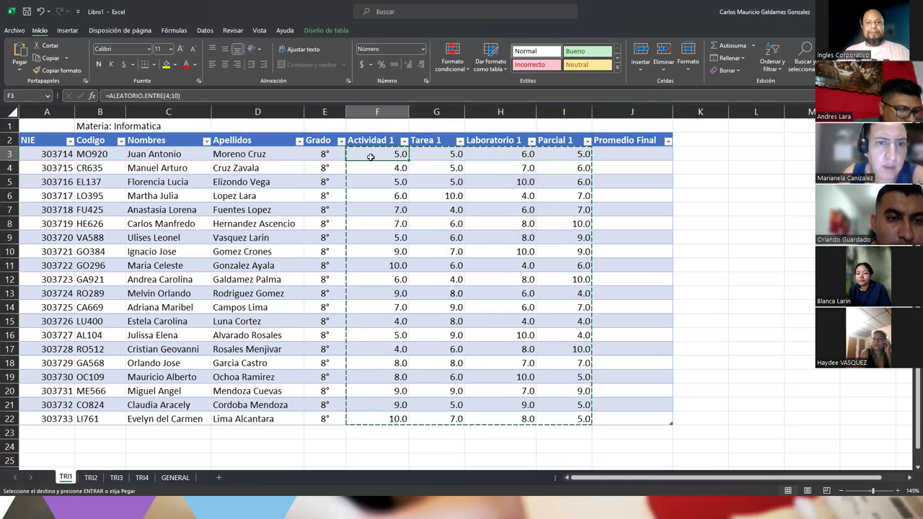
{"action": "right_click", "coordinate": [372, 162]}
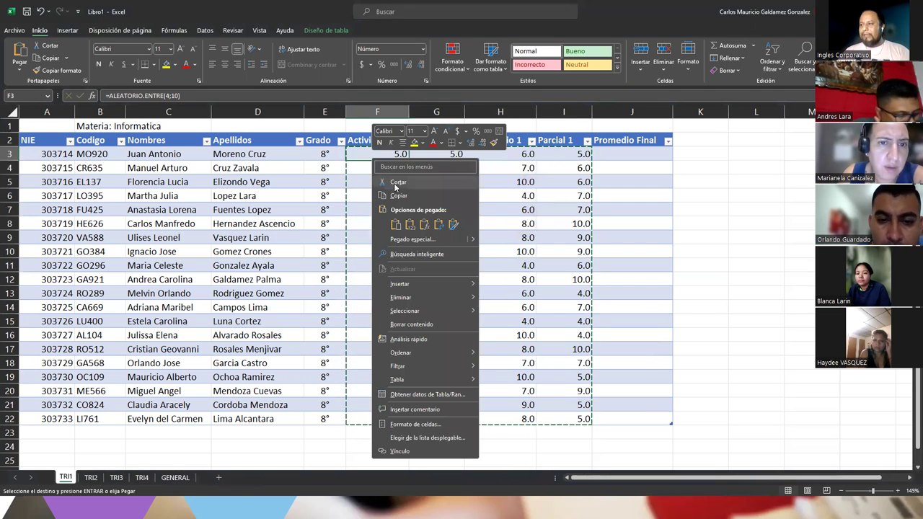
{"action": "left_click", "coordinate": [409, 225]}
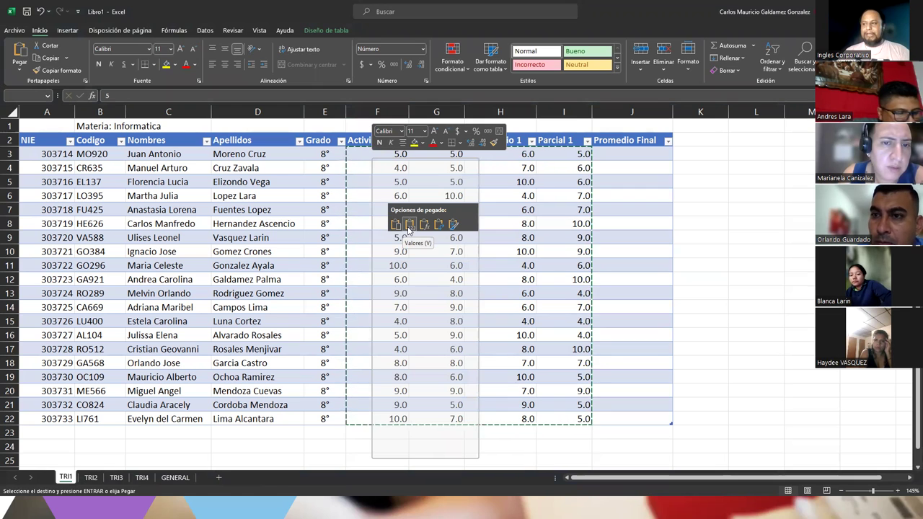
{"action": "left_click", "coordinate": [409, 226]}
{"action": "left_click", "coordinate": [459, 252]}
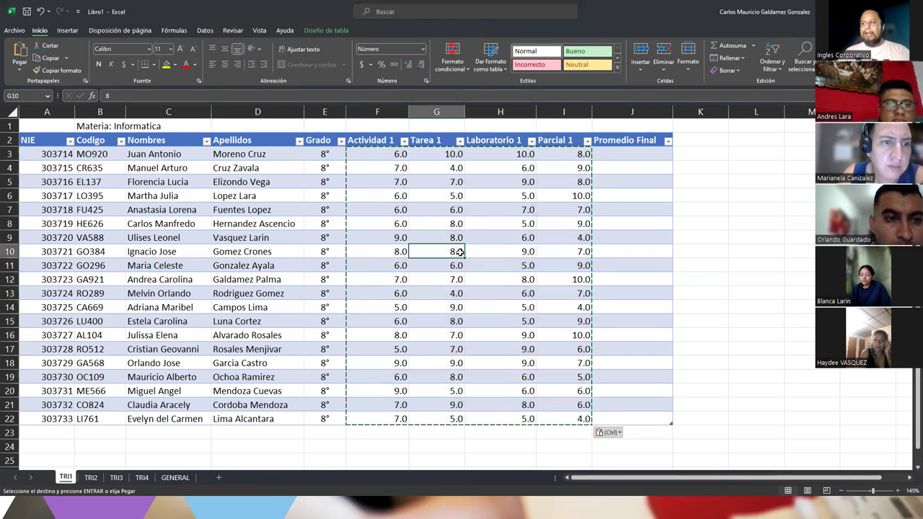
{"action": "key", "text": "Escape"}
Step: Check several grade cells from Actividad 1 to Parcial 1 for fixed values instead of formulas
{"action": "left_click", "coordinate": [380, 154]}
{"action": "left_click", "coordinate": [436, 196]}
{"action": "left_click", "coordinate": [451, 209]}
{"action": "left_click", "coordinate": [505, 223]}
{"action": "left_click", "coordinate": [547, 239]}
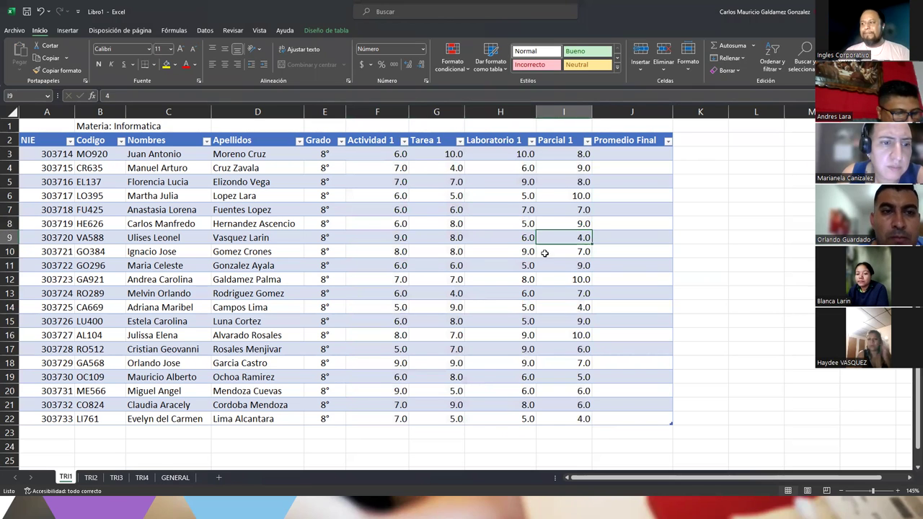
{"action": "left_click", "coordinate": [552, 292]}
Step: Fill the Promedio Final column by entering a PROMEDIO formula over Actividad 1 to Parcial 1 (F3:I3) in J3
{"action": "left_click", "coordinate": [620, 154]}
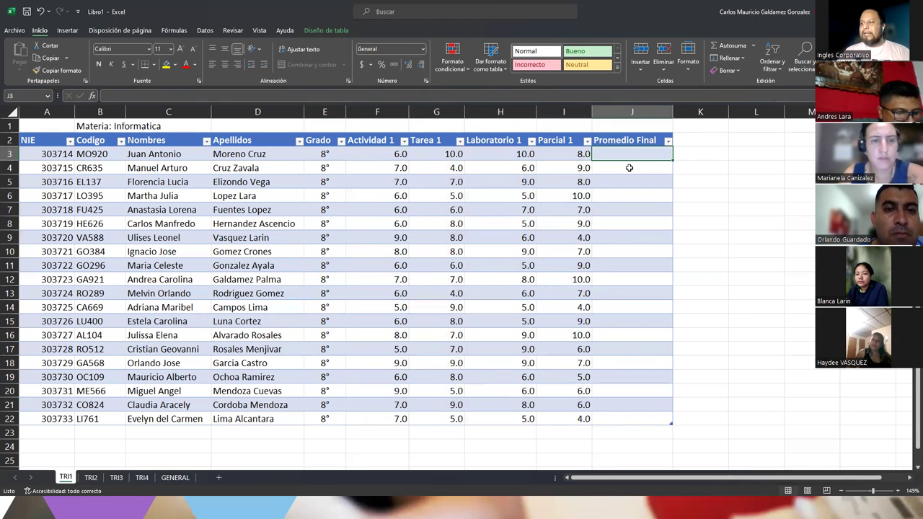
{"action": "type", "text": "=pro"}
{"action": "key", "text": "BackSpace"}
{"action": "key", "text": "BackSpace"}
{"action": "key", "text": "BackSpace"}
{"action": "key", "text": "BackSpace"}
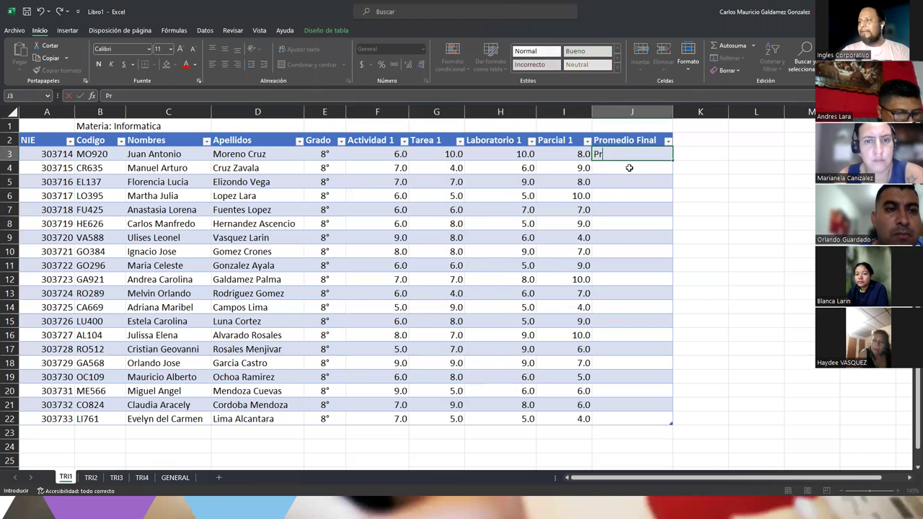
{"action": "type", "text": "=pro"}
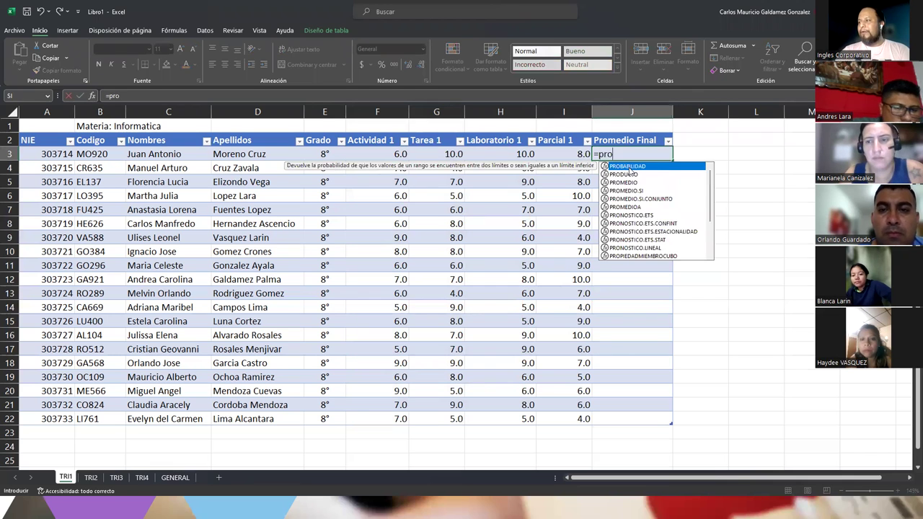
{"action": "key", "text": "Tab"}
{"action": "key", "text": "BackSpace"}
{"action": "key", "text": "BackSpace"}
{"action": "key", "text": "BackSpace"}
{"action": "key", "text": "BackSpace"}
{"action": "key", "text": "BackSpace"}
{"action": "key", "text": "BackSpace"}
{"action": "key", "text": "BackSpace"}
{"action": "key", "text": "BackSpace"}
{"action": "key", "text": "BackSpace"}
{"action": "key", "text": "BackSpace"}
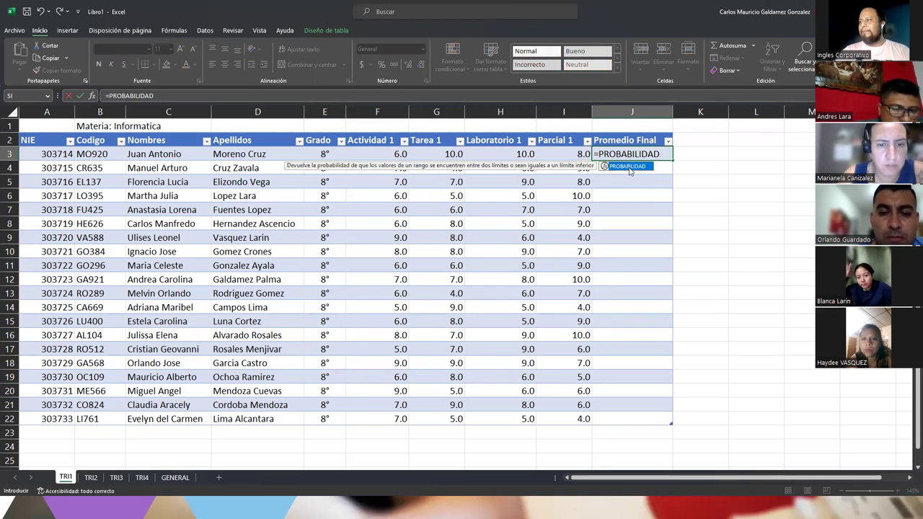
{"action": "type", "text": "MEDIO("}
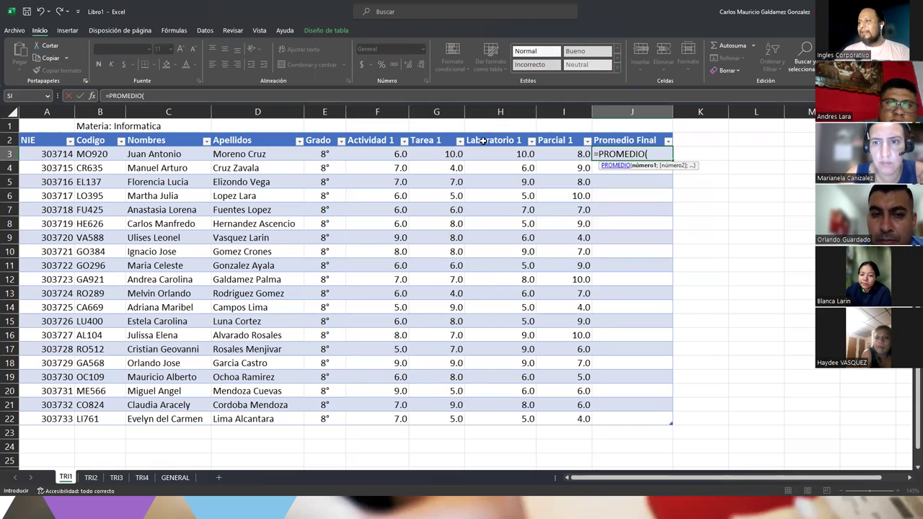
{"action": "left_click_drag", "start_coordinate": [391, 155], "coordinate": [556, 154]}
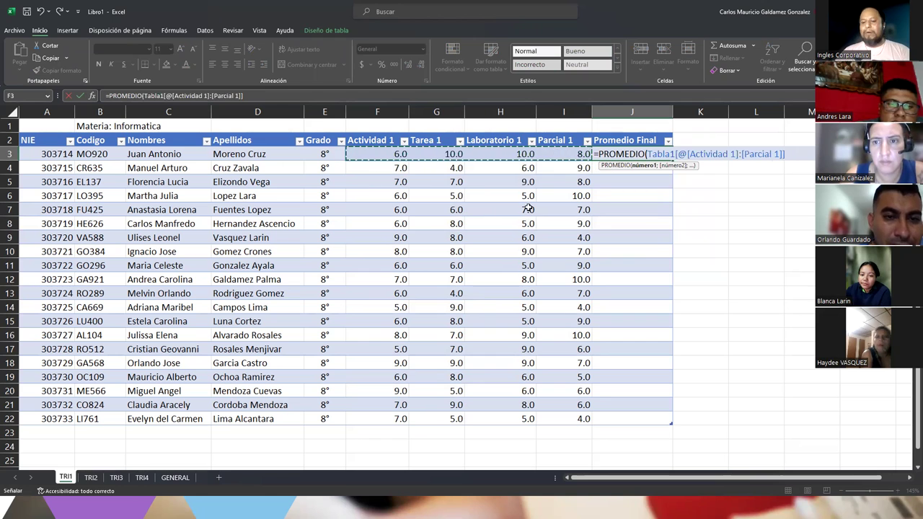
{"action": "type", "text": ")"}
{"action": "key", "text": "Return"}
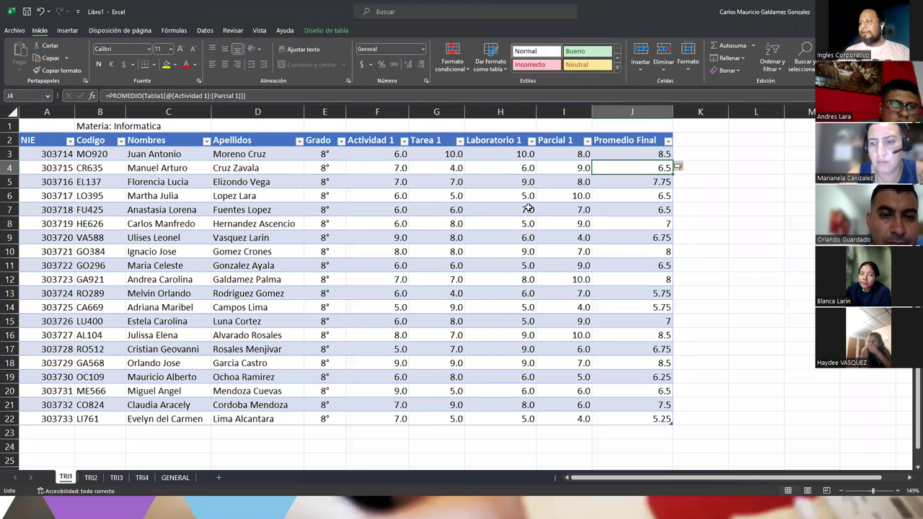
Step: Format the Promedio Final results J3:J22 with one decimal and bold
{"action": "left_click_drag", "start_coordinate": [631, 155], "coordinate": [635, 421]}
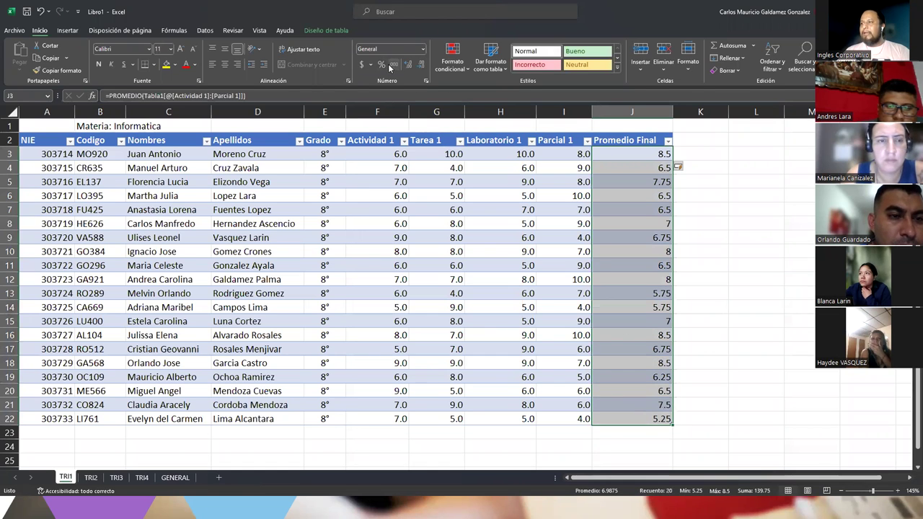
{"action": "left_click", "coordinate": [407, 65]}
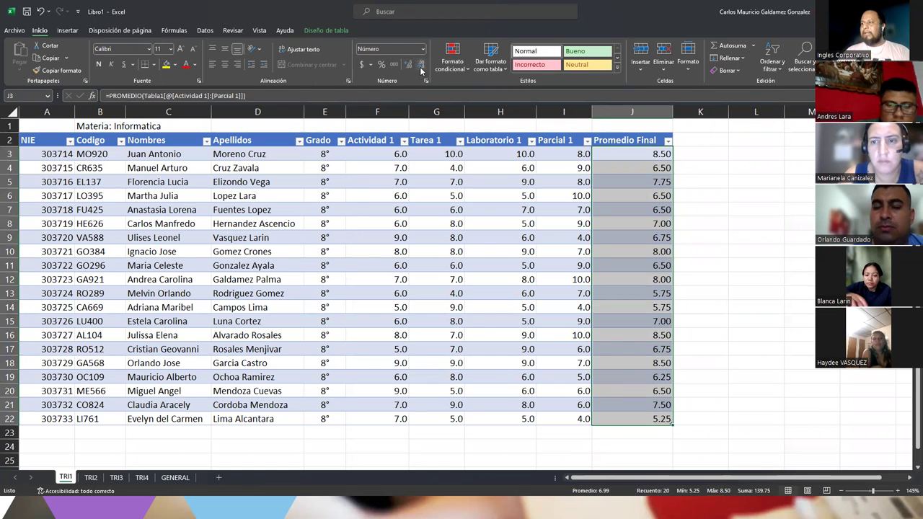
{"action": "left_click", "coordinate": [421, 66]}
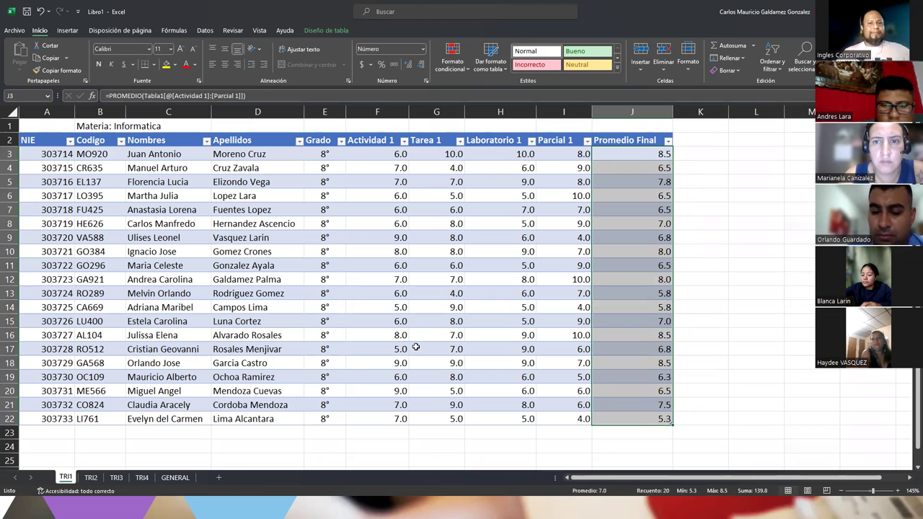
{"action": "left_click", "coordinate": [98, 64]}
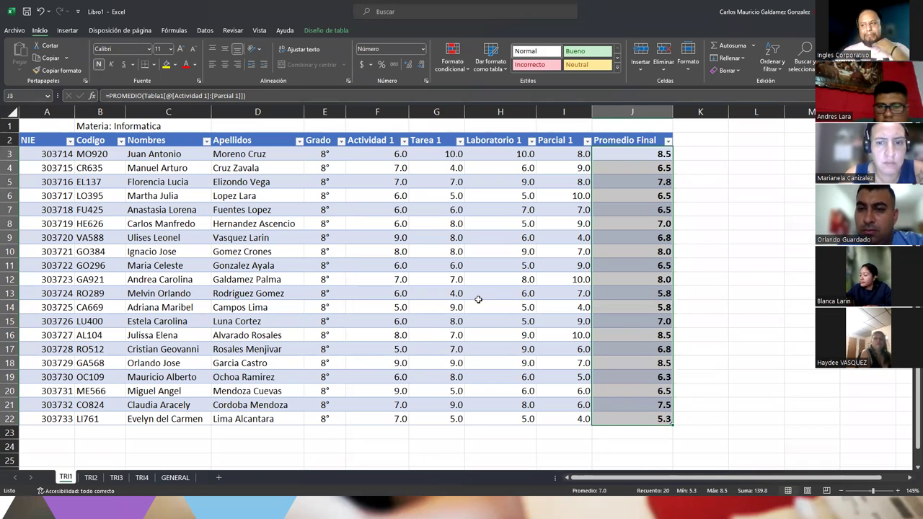
{"action": "left_click", "coordinate": [644, 152]}
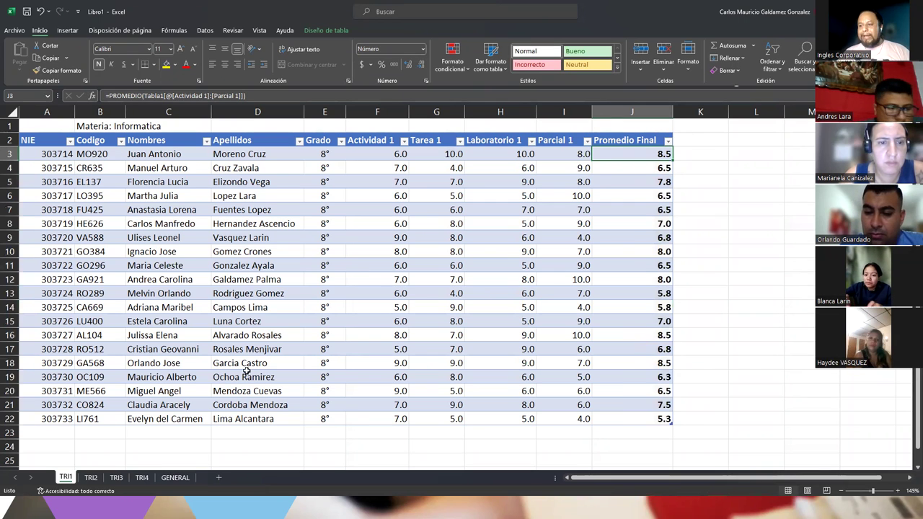
Step: Fill the 1° Trimestre column on the GENERAL sheet by linking F3 to the Promedio Final cell J3 of TRI1
{"action": "left_click", "coordinate": [176, 477]}
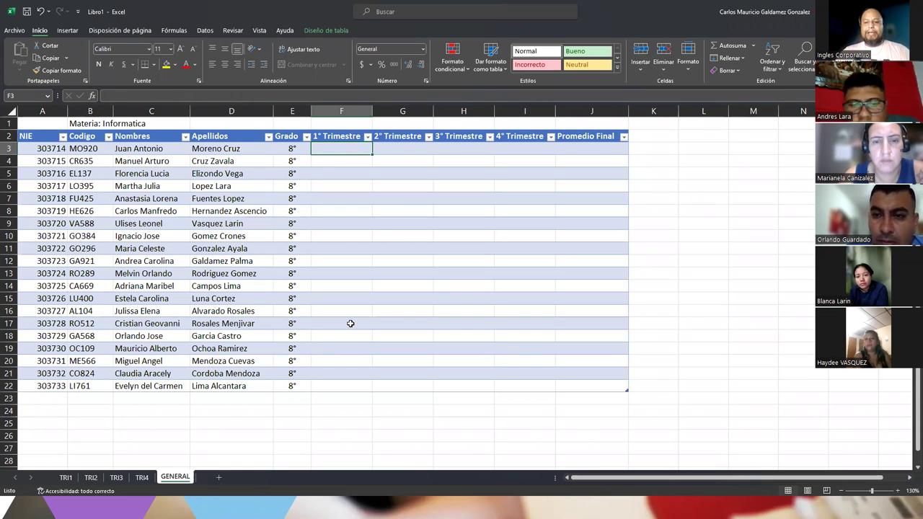
{"action": "type", "text": "='TRI1'!"}
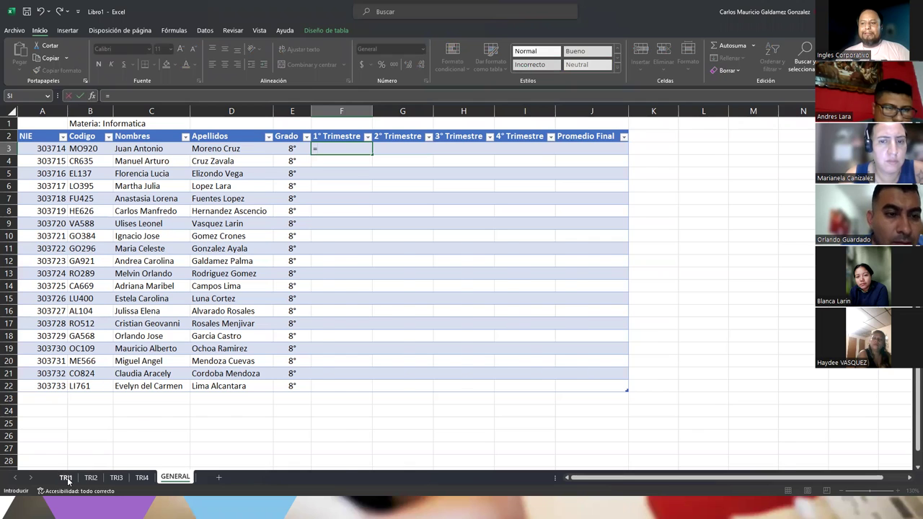
{"action": "left_click", "coordinate": [65, 478]}
{"action": "left_click", "coordinate": [624, 154]}
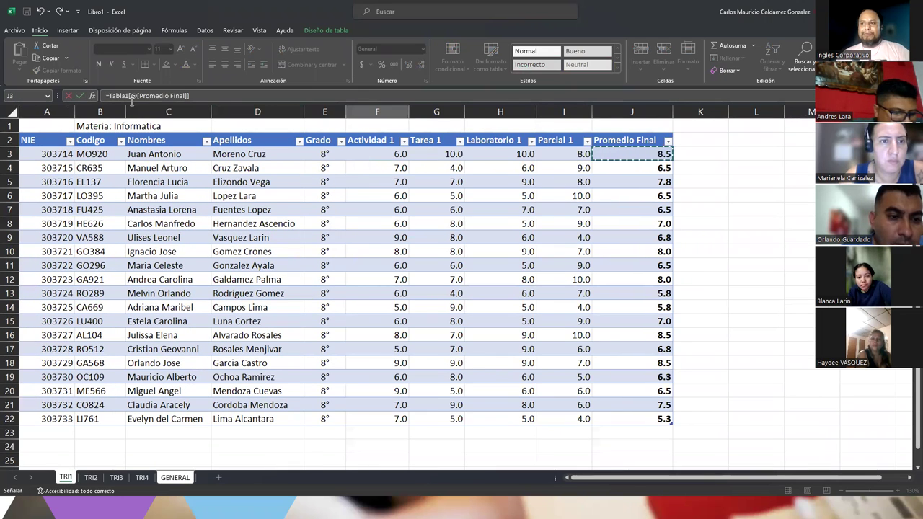
{"action": "left_click", "coordinate": [213, 95]}
{"action": "key", "text": "Return"}
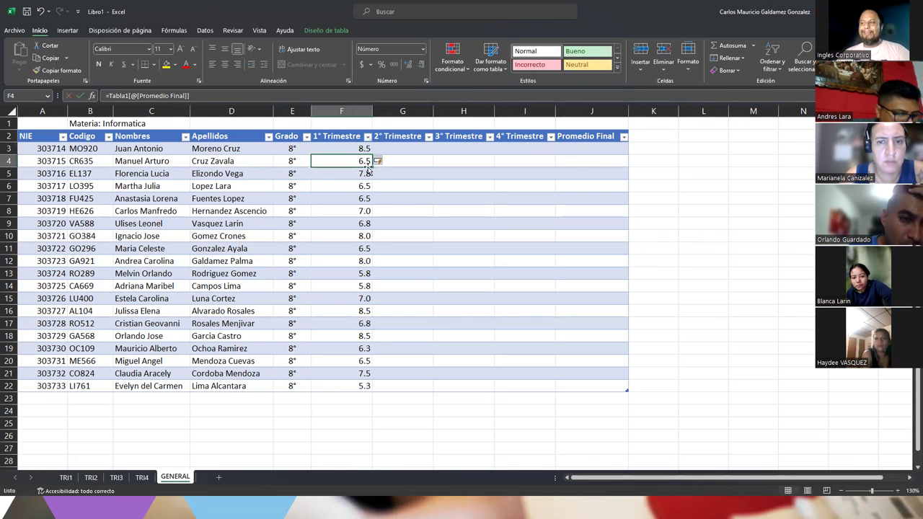
Step: Review the Promedio Final column on TRI1, view TRI2, and inspect the linked formula in F3 on GENERAL
{"action": "left_click", "coordinate": [64, 478]}
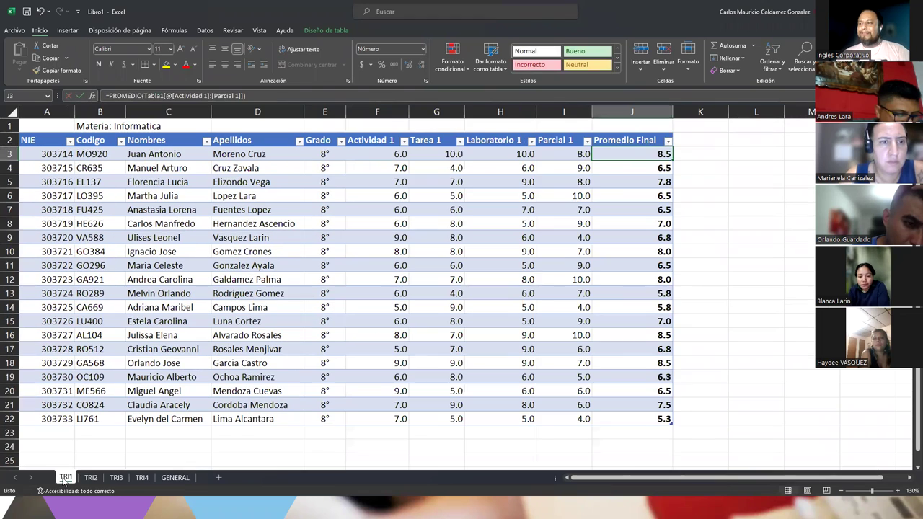
{"action": "left_click_drag", "start_coordinate": [628, 156], "coordinate": [628, 422]}
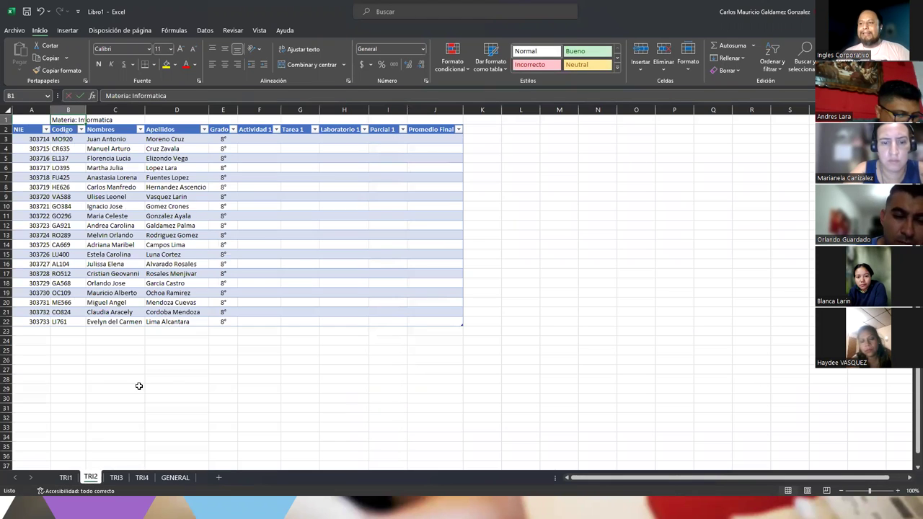
{"action": "left_click", "coordinate": [90, 477]}
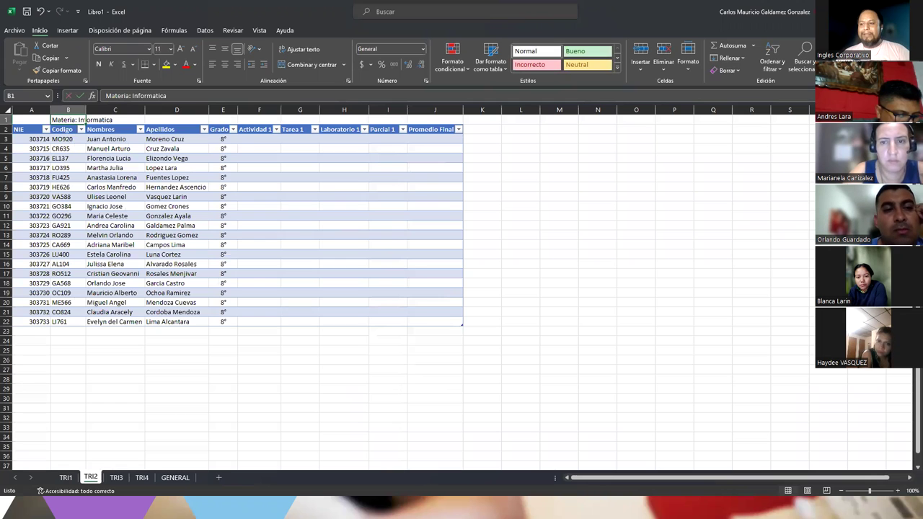
{"action": "left_click", "coordinate": [175, 477]}
{"action": "left_click", "coordinate": [345, 152]}
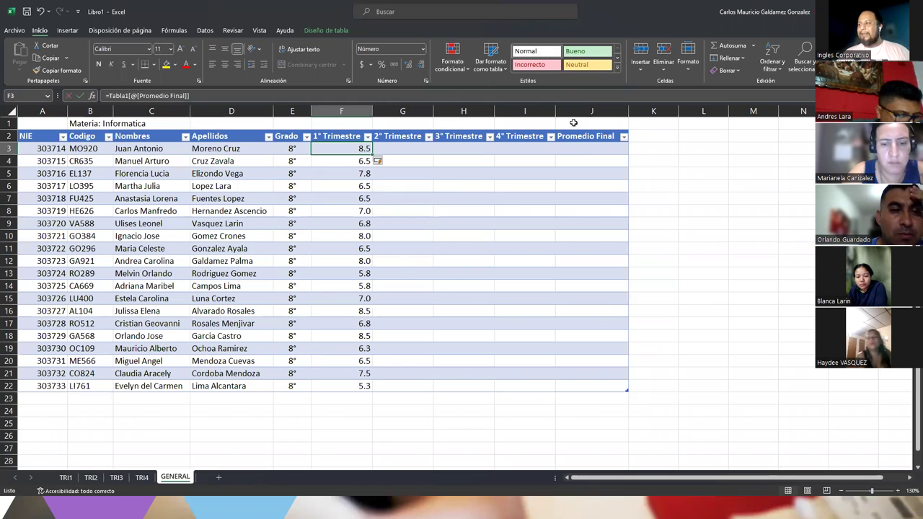
Step: Fill Promedio Final on GENERAL with a PROMEDIO formula over 1° Trimestre to 4° Trimestre, and format J3:J22 with one decimal
{"action": "left_click", "coordinate": [584, 150]}
{"action": "type", "text": "=PROMEDIO("}
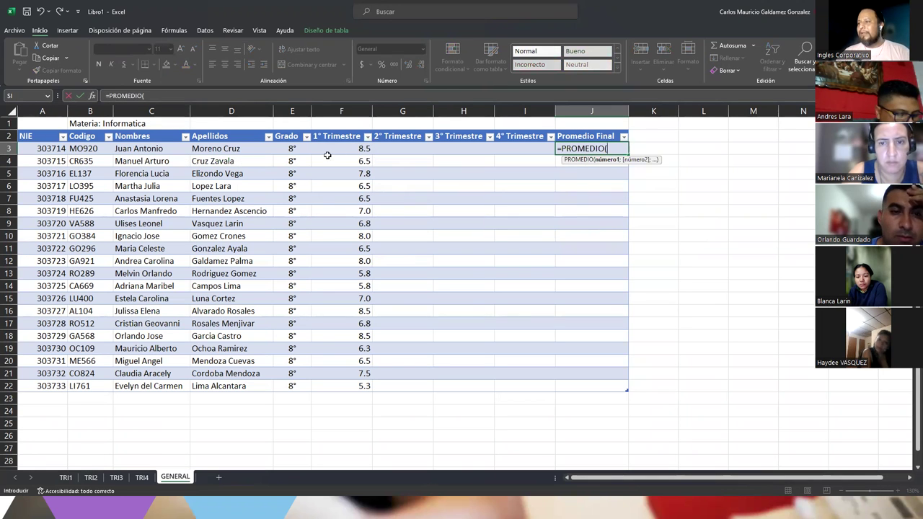
{"action": "left_click_drag", "start_coordinate": [354, 147], "coordinate": [511, 148]}
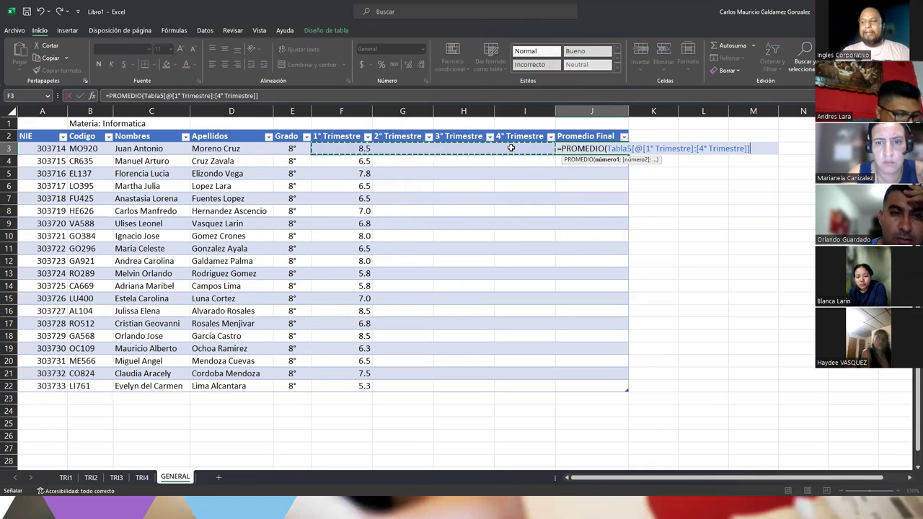
{"action": "type", "text": ")"}
{"action": "key", "text": "Return"}
{"action": "left_click_drag", "start_coordinate": [583, 147], "coordinate": [583, 388]}
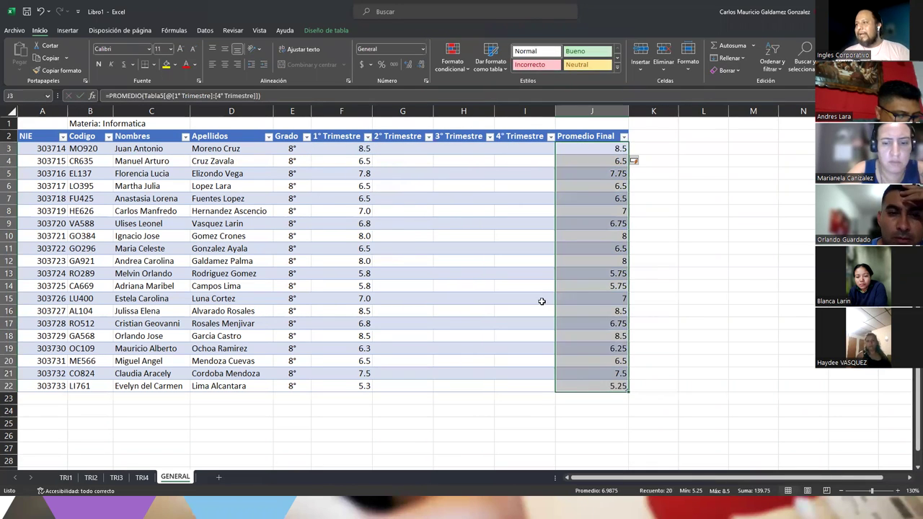
{"action": "left_click", "coordinate": [408, 64]}
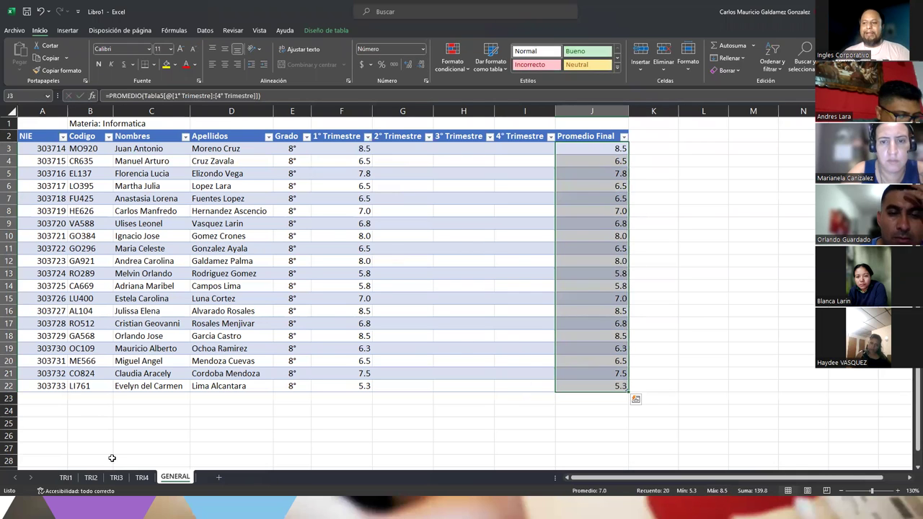
Step: Review the grade cells on TRI1, the grade columns on TRI2 to TRI4, and the 1° Trimestre column on GENERAL
{"action": "left_click", "coordinate": [66, 478]}
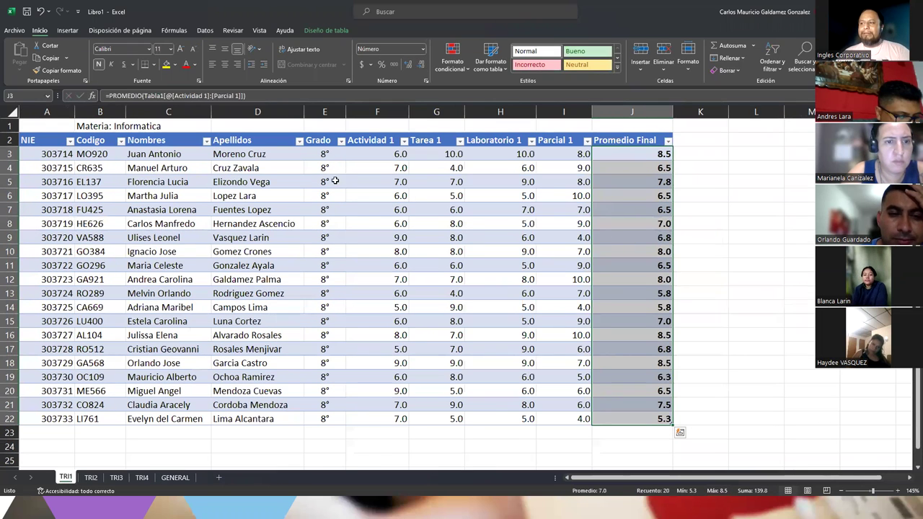
{"action": "left_click_drag", "start_coordinate": [365, 154], "coordinate": [560, 427]}
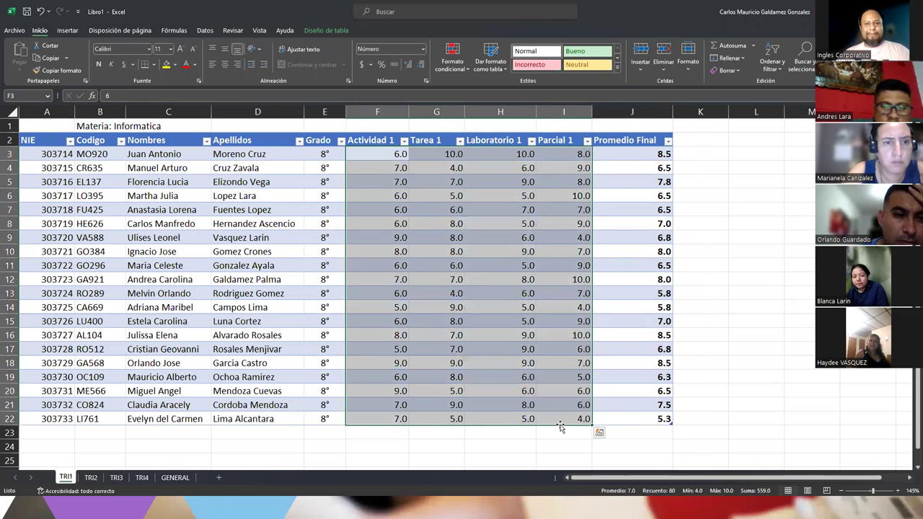
{"action": "left_click", "coordinate": [91, 477]}
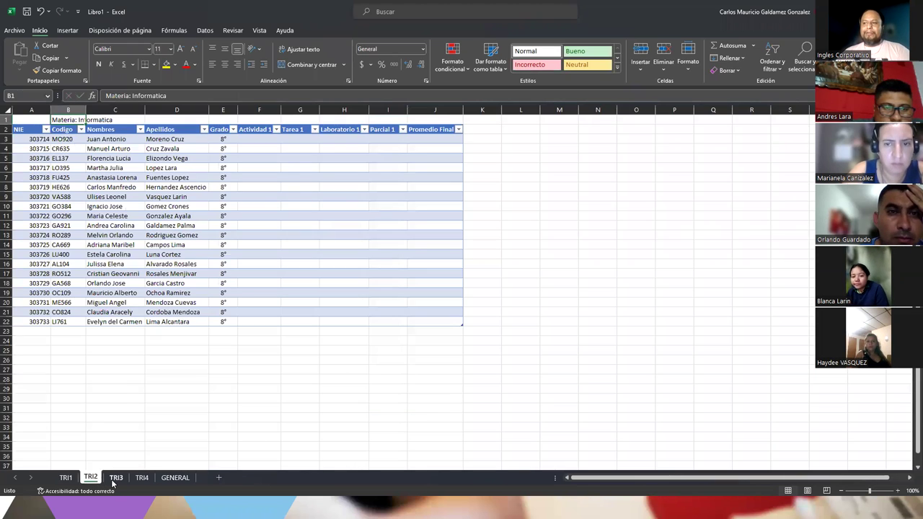
{"action": "scroll", "coordinate": [239, 362], "scroll_direction": "up", "scroll_amount": 2, "text": "ctrl"}
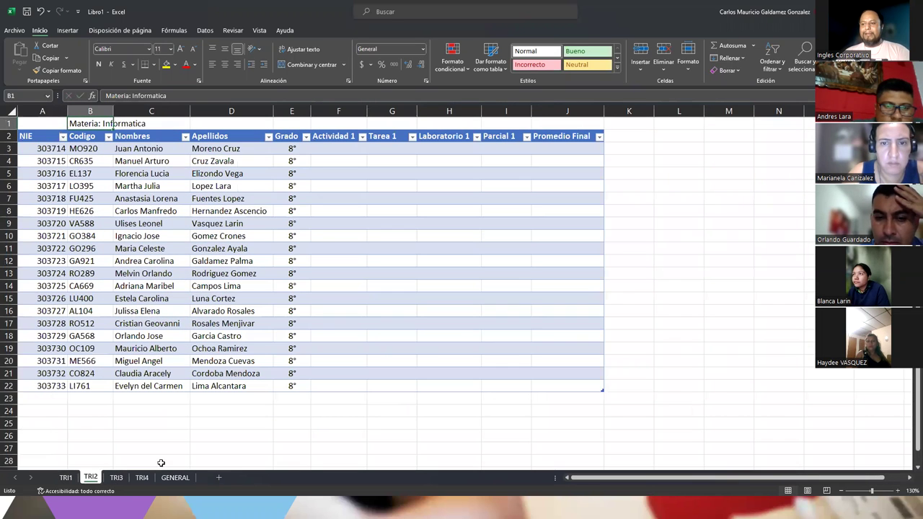
{"action": "left_click", "coordinate": [124, 479]}
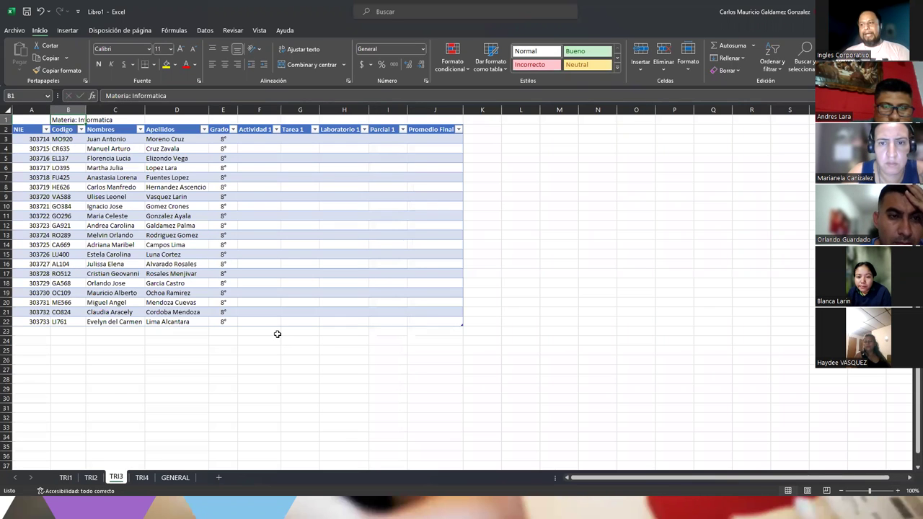
{"action": "left_click", "coordinate": [142, 478]}
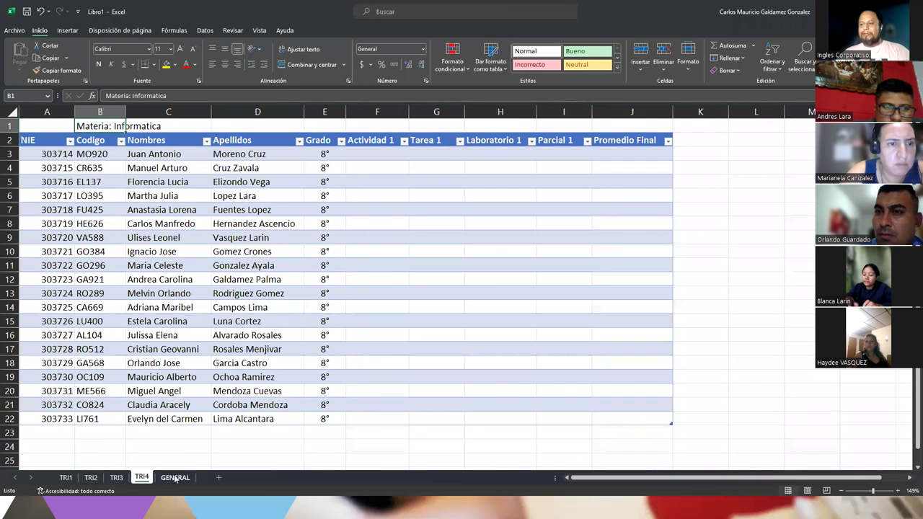
{"action": "left_click", "coordinate": [175, 478]}
{"action": "left_click_drag", "start_coordinate": [339, 148], "coordinate": [328, 381]}
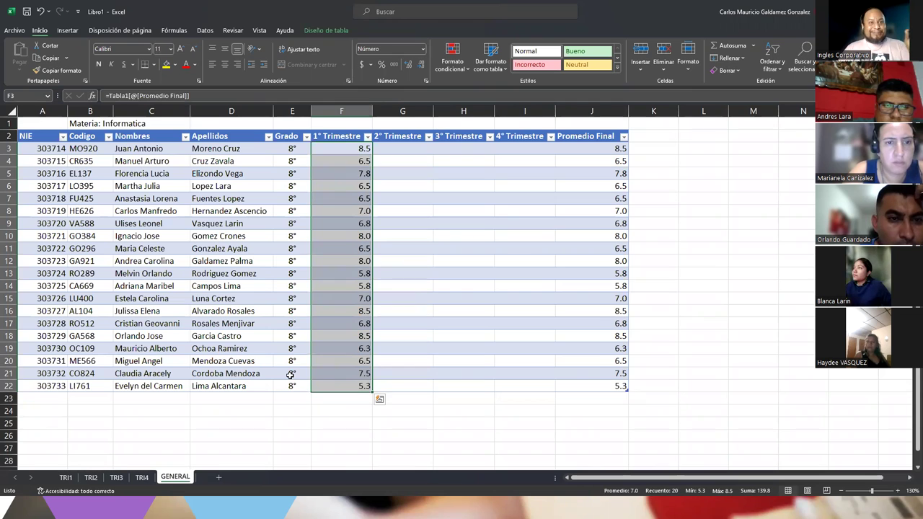
{"action": "left_click", "coordinate": [336, 150]}
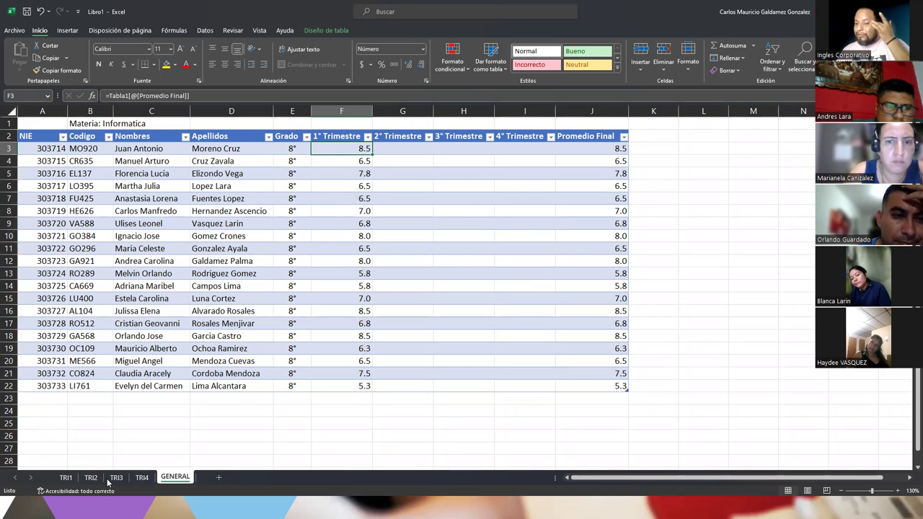
Step: On TRI1, set the first student's Actividad 1 grade (F3) to 9 and Parcial 1 grade (I3) to 9.5
{"action": "left_click", "coordinate": [66, 479]}
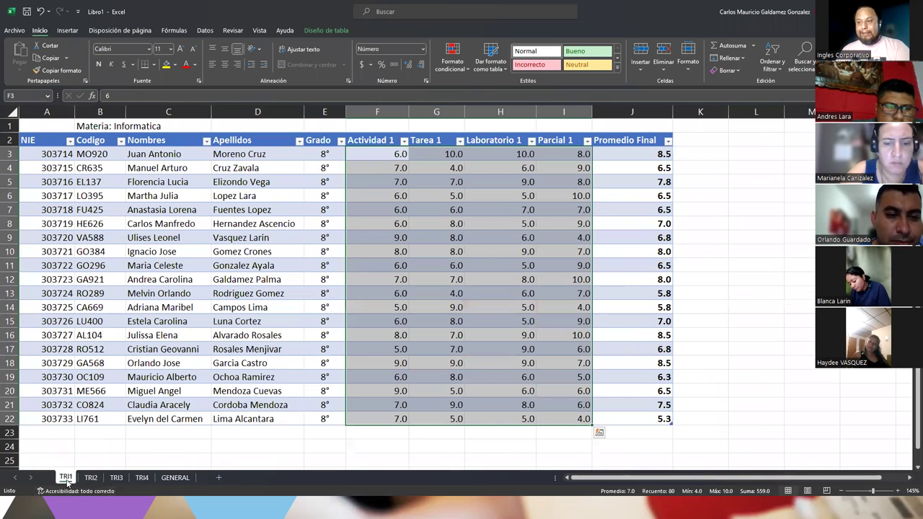
{"action": "left_click", "coordinate": [380, 155]}
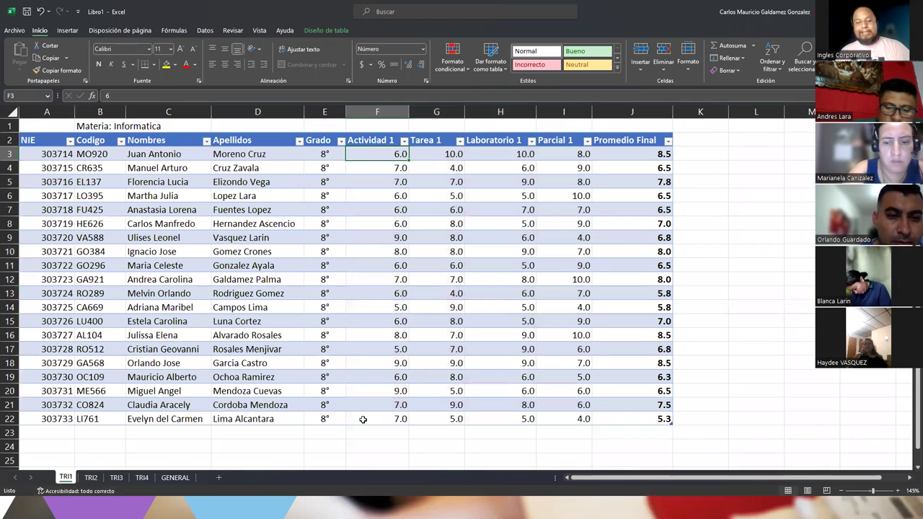
{"action": "type", "text": "9"}
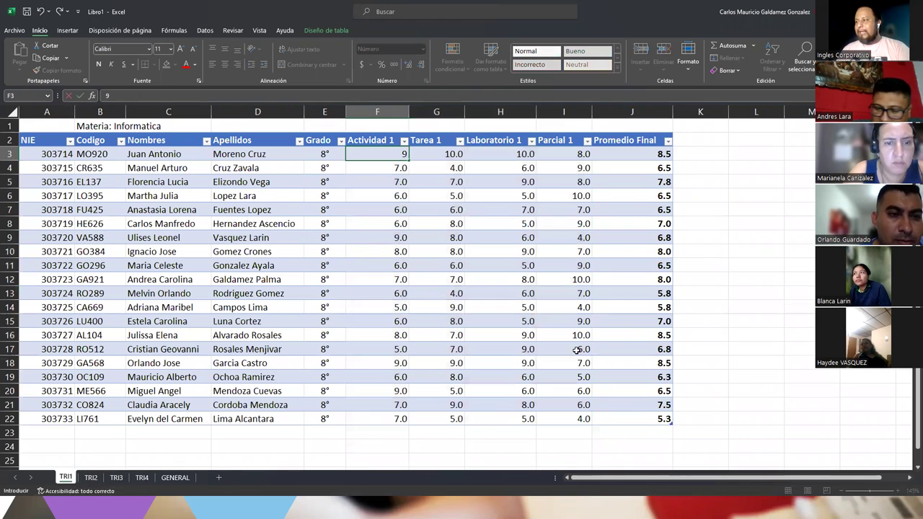
{"action": "left_click", "coordinate": [572, 159]}
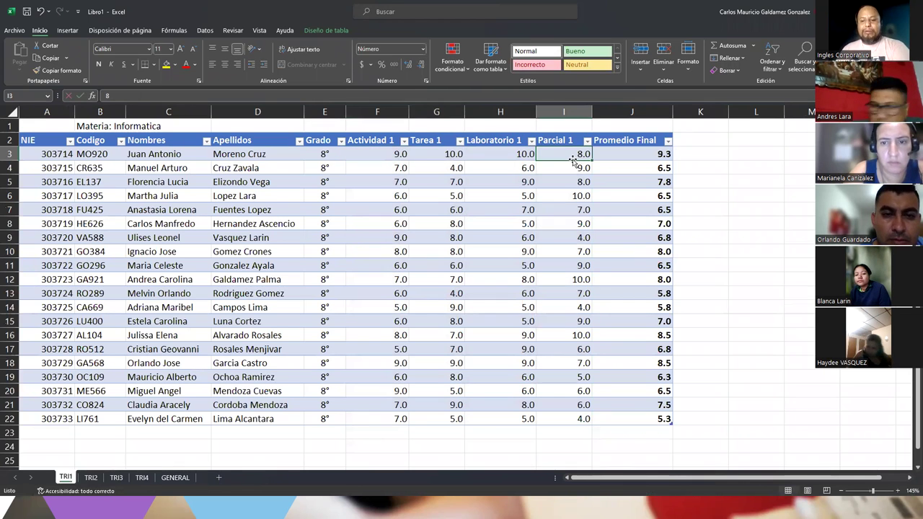
{"action": "type", "text": "9.5"}
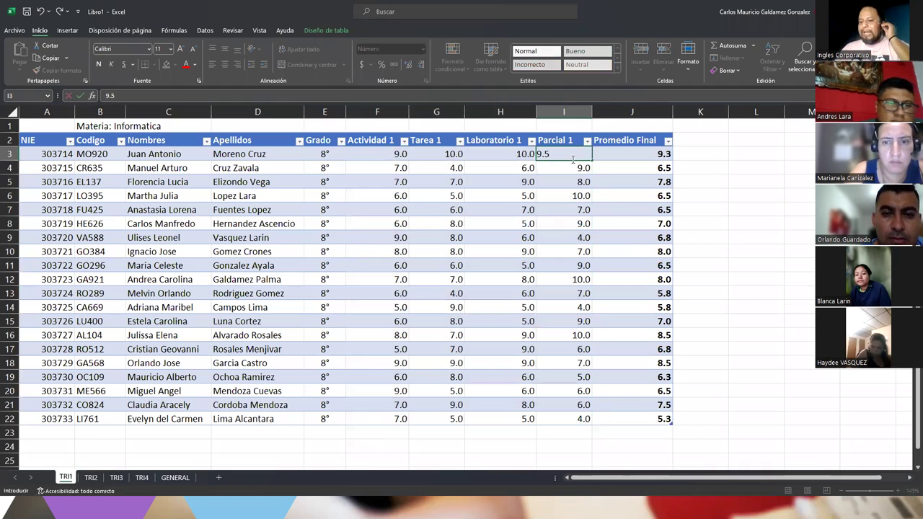
{"action": "key", "text": "Return"}
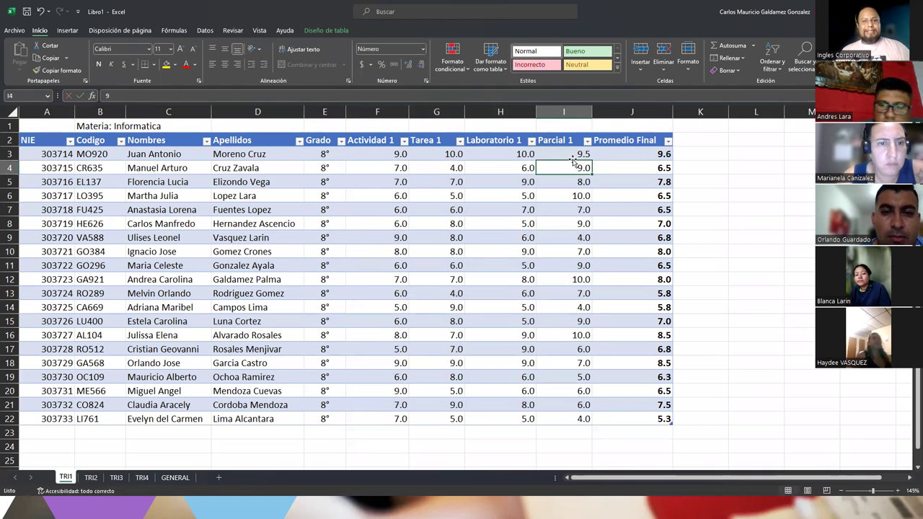
Step: Compare the Promedio Final column on TRI1 with the linked 1° Trimestre column on GENERAL
{"action": "left_click", "coordinate": [175, 477]}
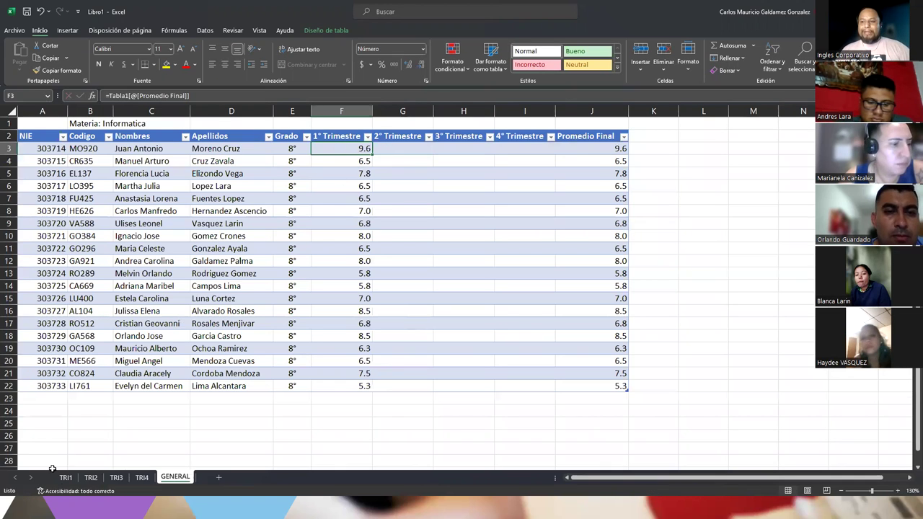
{"action": "left_click", "coordinate": [65, 478]}
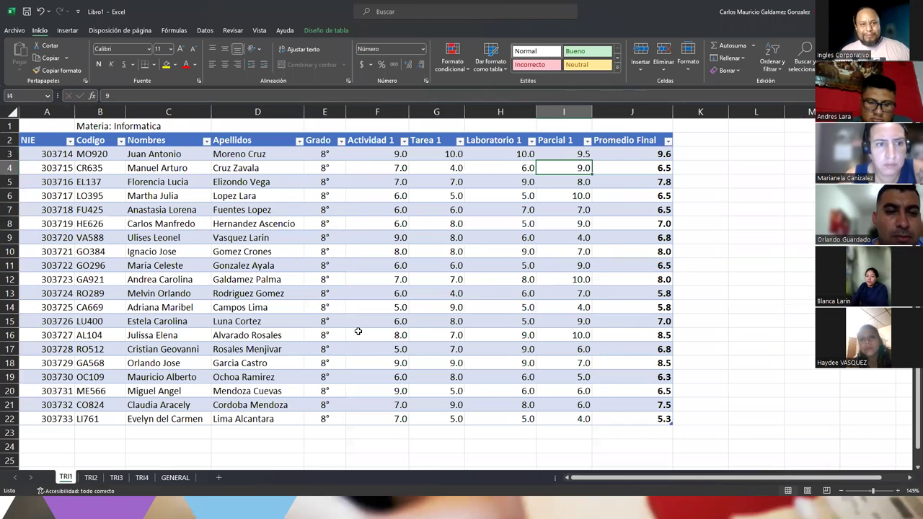
{"action": "left_click", "coordinate": [176, 477]}
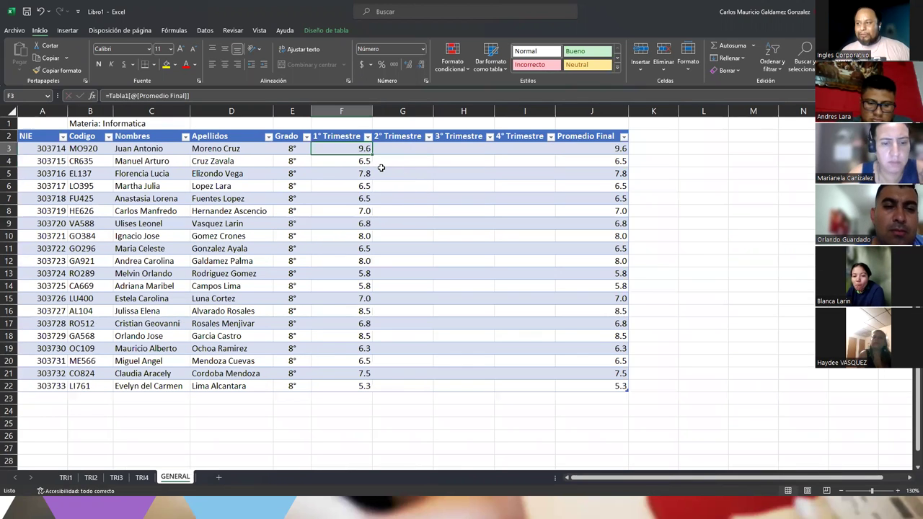
{"action": "left_click", "coordinate": [65, 477]}
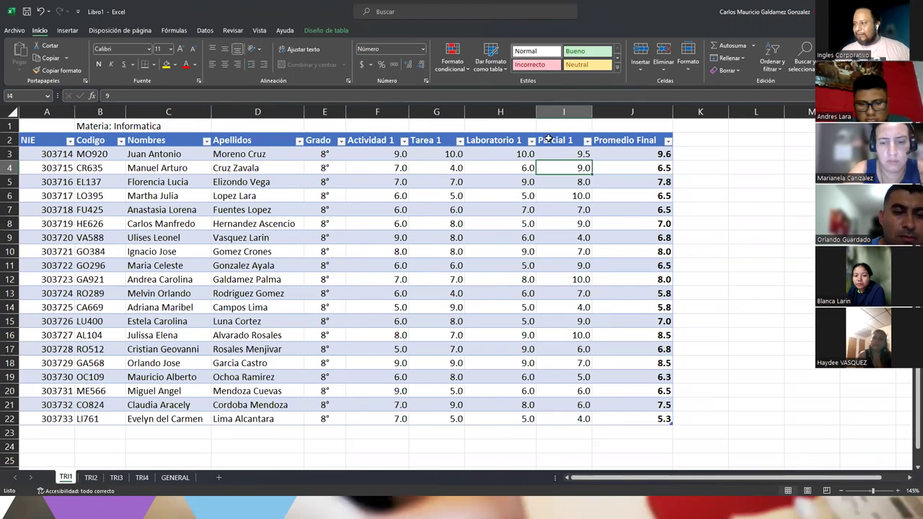
{"action": "left_click_drag", "start_coordinate": [618, 156], "coordinate": [613, 418]}
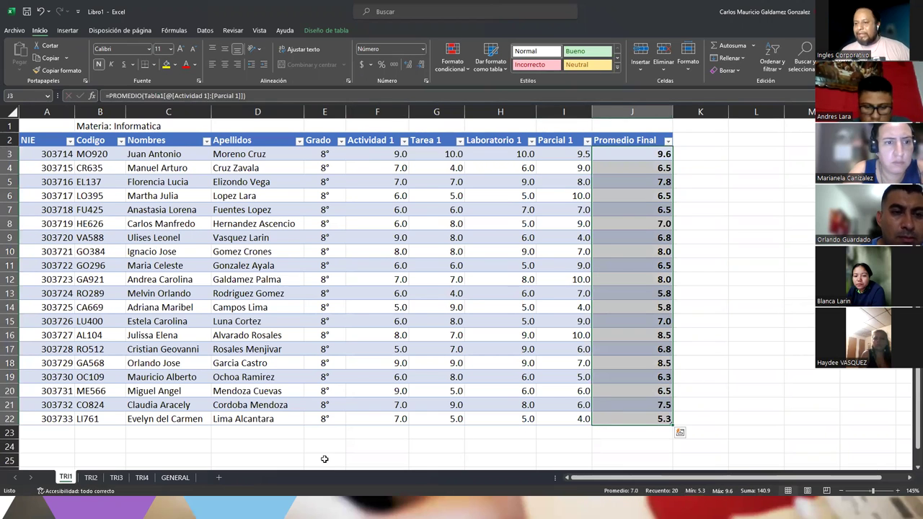
{"action": "left_click", "coordinate": [174, 478]}
{"action": "left_click_drag", "start_coordinate": [350, 150], "coordinate": [320, 392]}
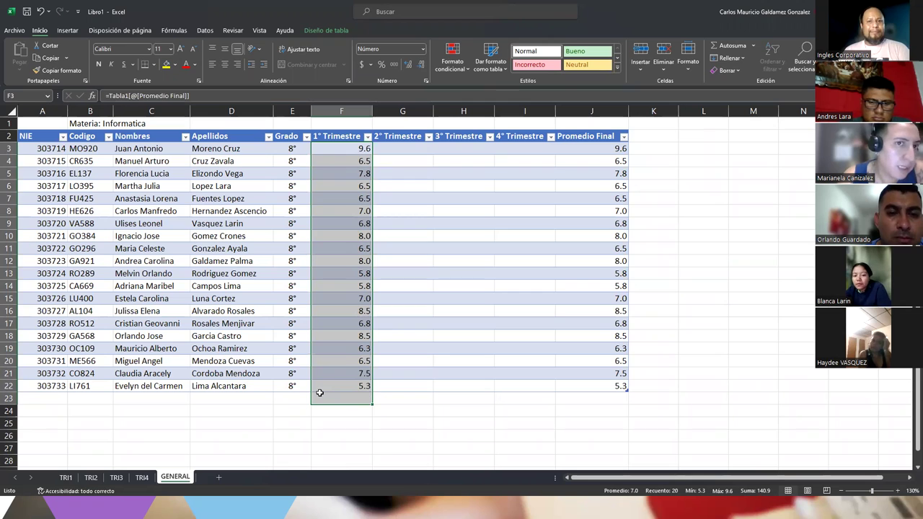
{"action": "left_click", "coordinate": [299, 300]}
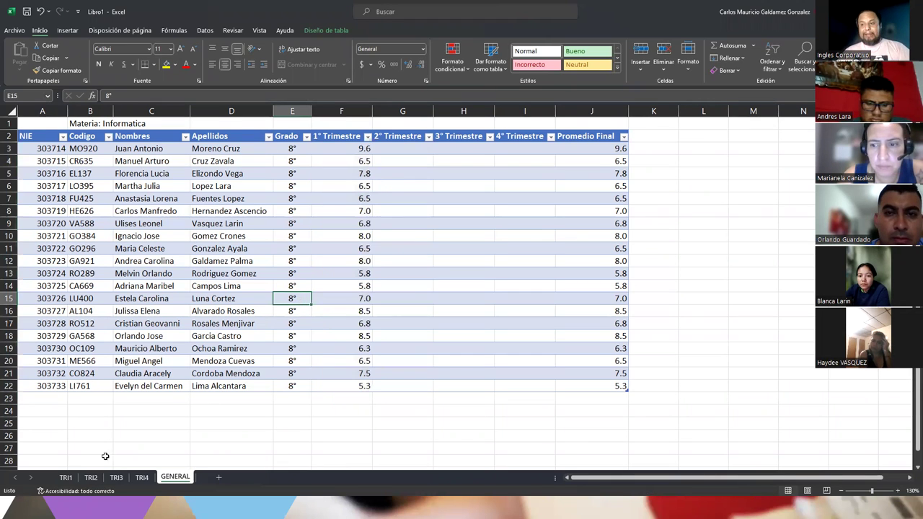
Step: View TRI2, TRI3 and TRI4, then inspect the 2° to 4° Trimestre columns and the Promedio Final formula in J3 on GENERAL
{"action": "left_click", "coordinate": [91, 478]}
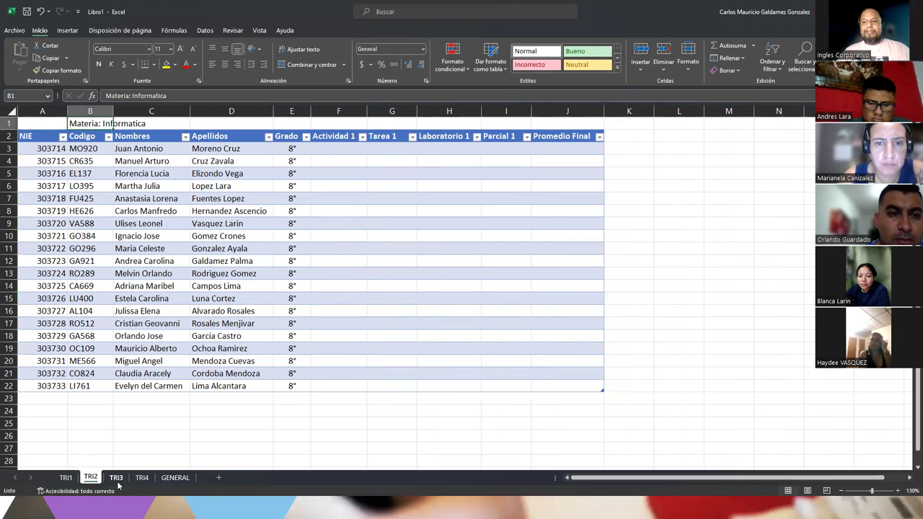
{"action": "left_click", "coordinate": [116, 479]}
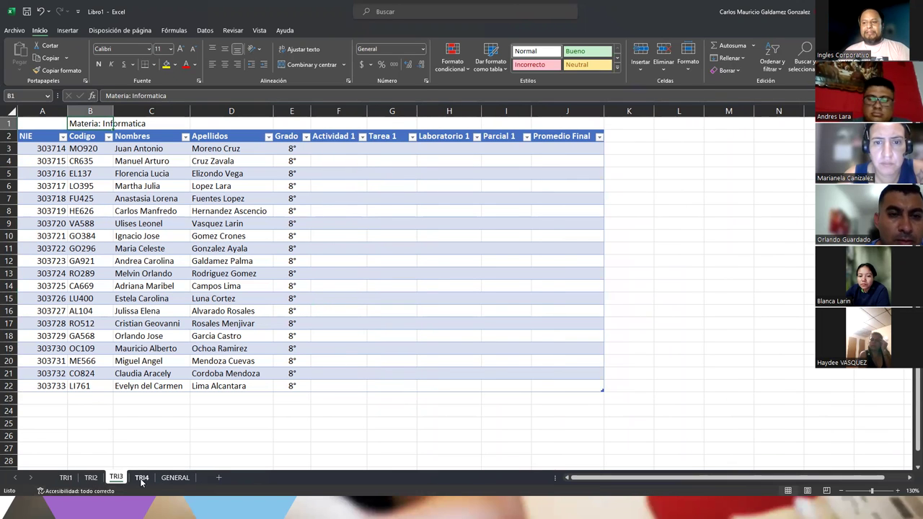
{"action": "left_click", "coordinate": [143, 479]}
{"action": "left_click", "coordinate": [173, 478]}
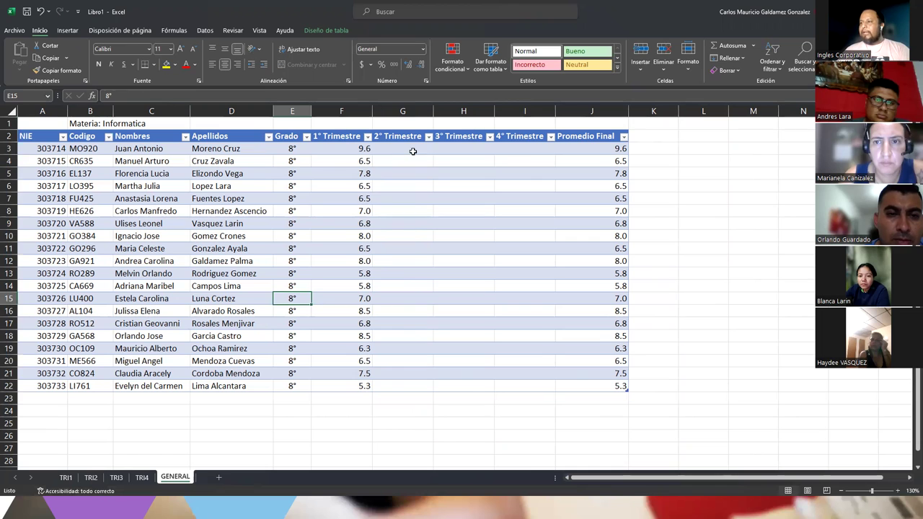
{"action": "left_click_drag", "start_coordinate": [397, 148], "coordinate": [524, 386]}
{"action": "double_click", "coordinate": [605, 148]}
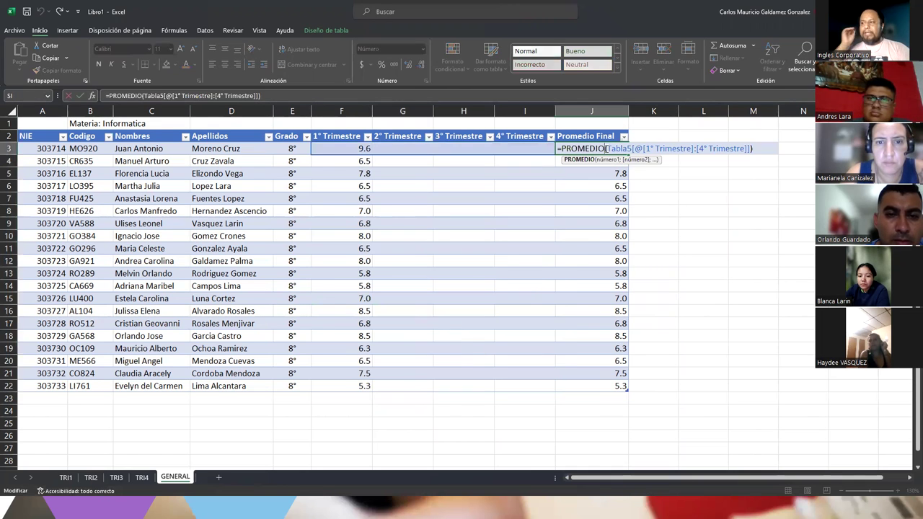
{"action": "key", "text": "Escape"}
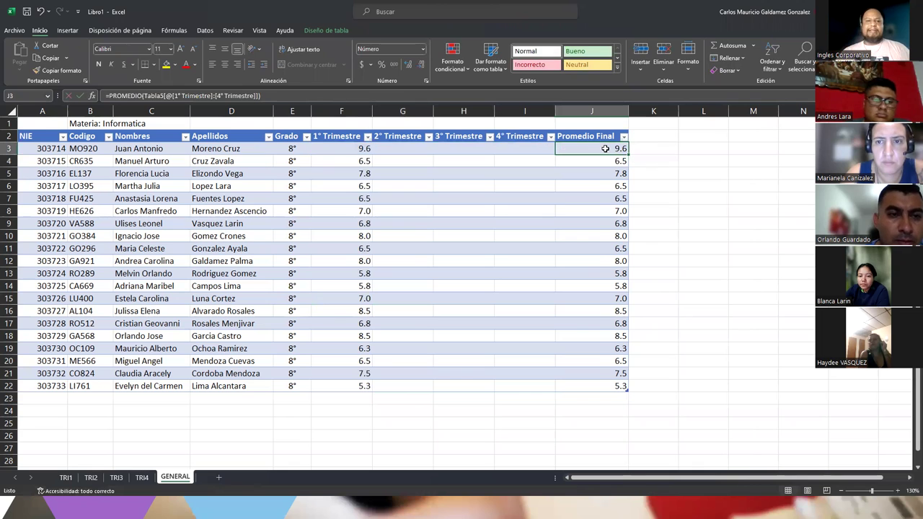
Step: Review the whole GENERAL table and look through sheets TRI1 to TRI4 before returning to GENERAL
{"action": "left_click", "coordinate": [40, 123]}
{"action": "mouse_move", "coordinate": [243, 206]}
{"action": "left_mouse_down"}
{"action": "mouse_move", "coordinate": [540, 332]}
{"action": "mouse_move", "coordinate": [585, 387]}
{"action": "left_mouse_up"}
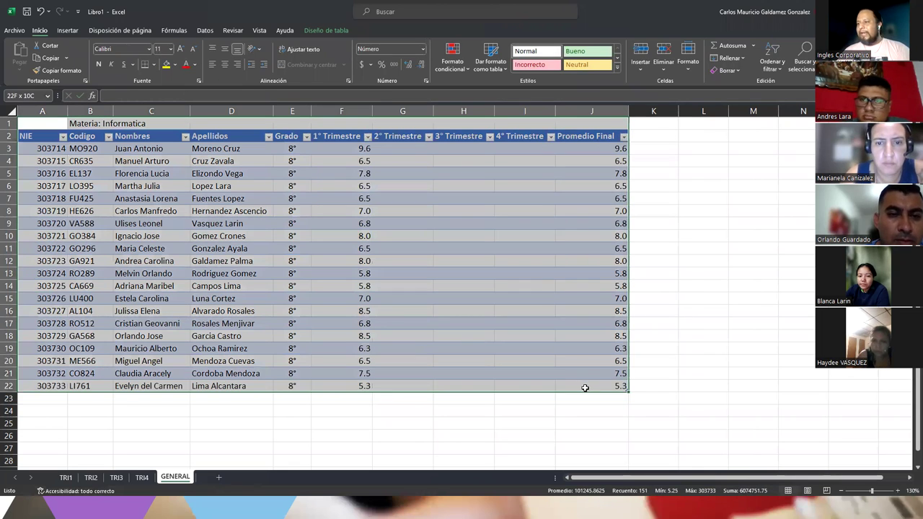
{"action": "left_click", "coordinate": [65, 477]}
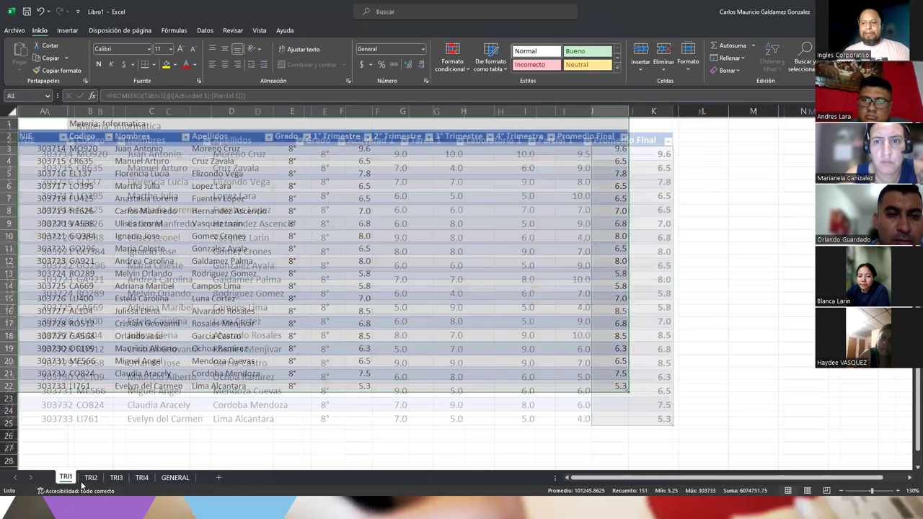
{"action": "left_click", "coordinate": [91, 477]}
{"action": "left_click", "coordinate": [116, 477]}
{"action": "left_click", "coordinate": [142, 477]}
{"action": "left_click", "coordinate": [176, 477]}
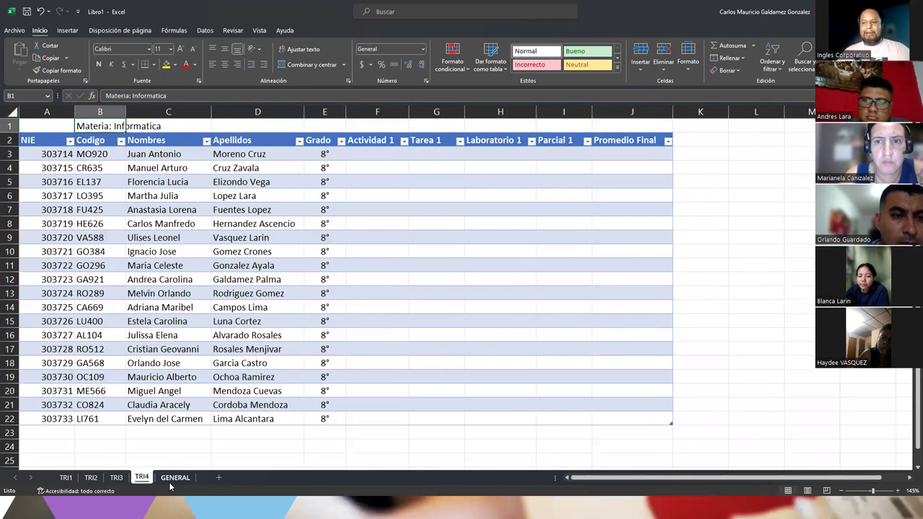
{"action": "left_click", "coordinate": [237, 334]}
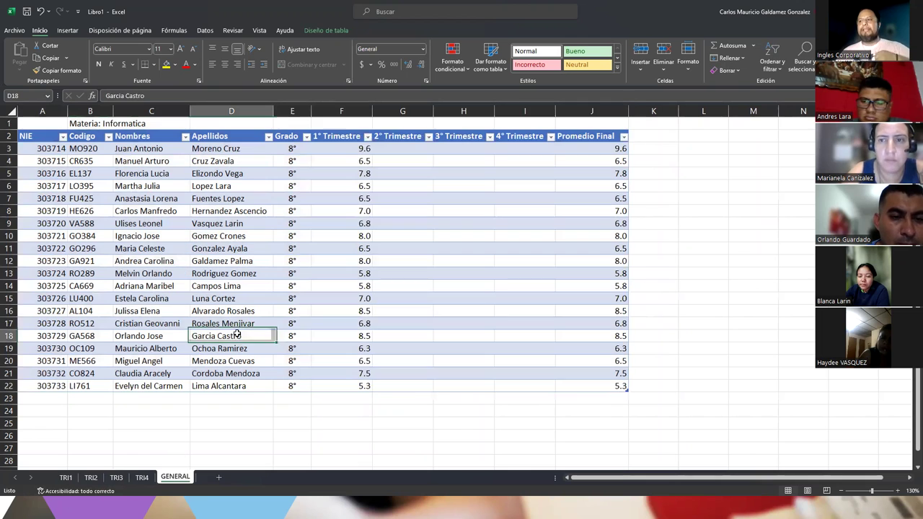
{"action": "left_click", "coordinate": [67, 477]}
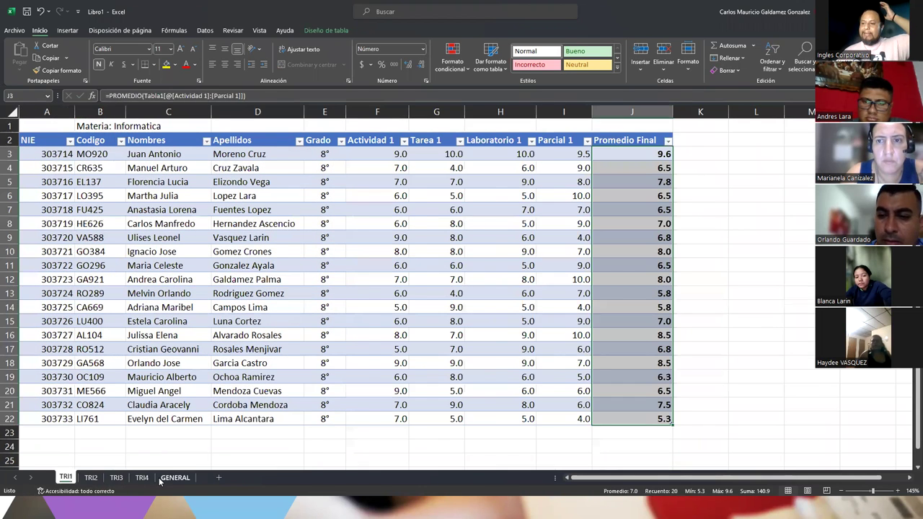
{"action": "left_click", "coordinate": [173, 477]}
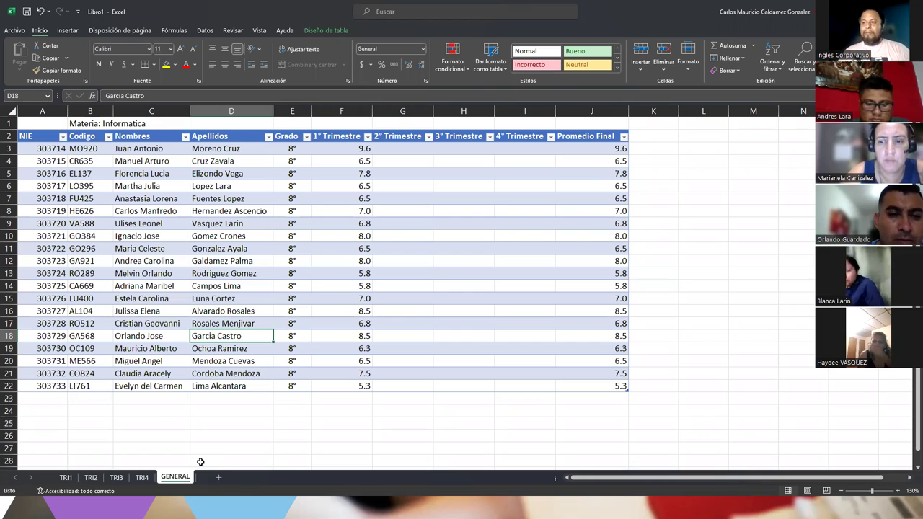
Step: Fill the 2° Trimestre column on GENERAL with a formula starting in G3 that links to Promedio Final on TRI2
{"action": "left_click", "coordinate": [231, 149]}
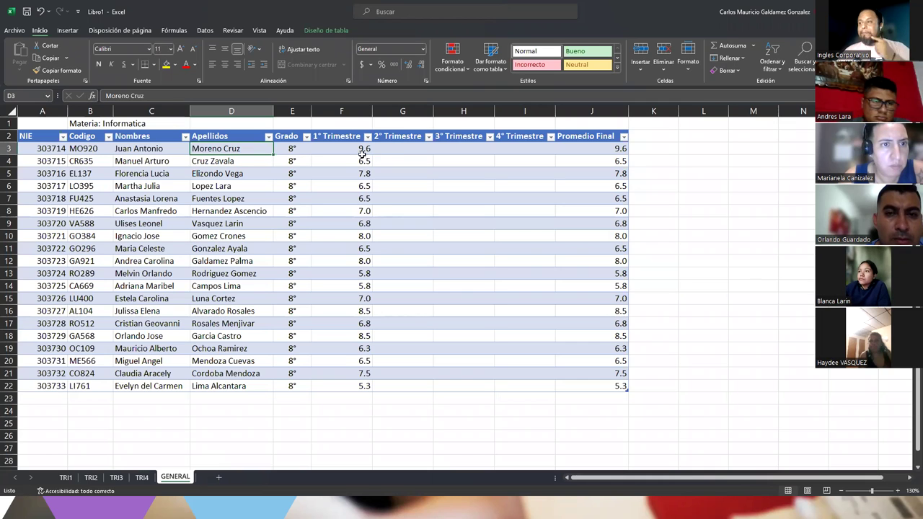
{"action": "left_click", "coordinate": [387, 149]}
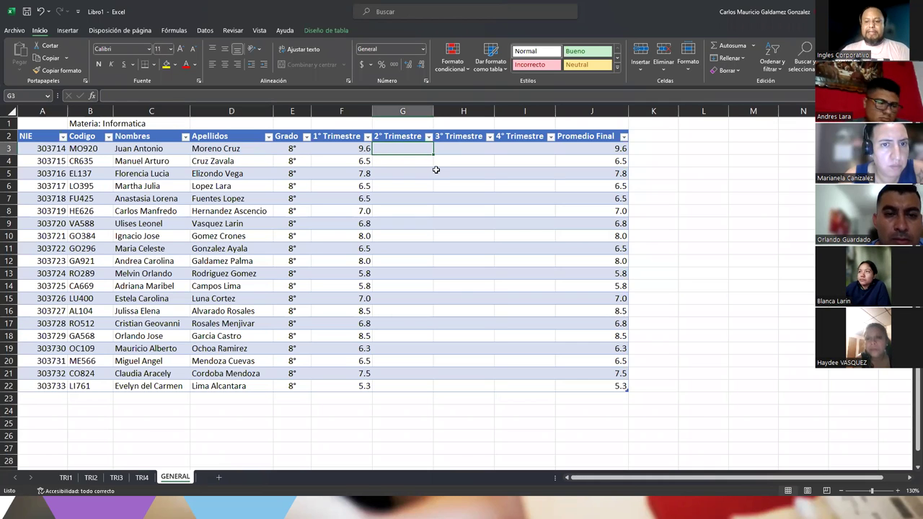
{"action": "type", "text": "="}
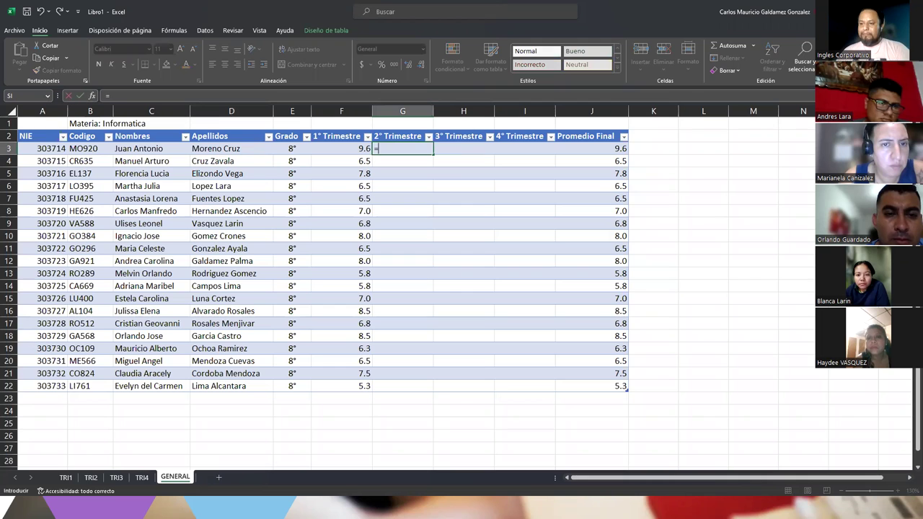
{"action": "left_click", "coordinate": [91, 477]}
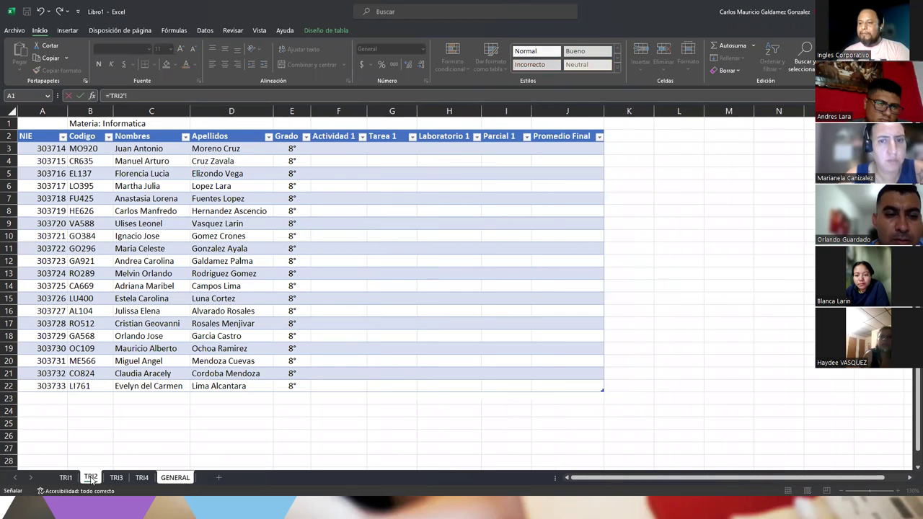
{"action": "left_click", "coordinate": [567, 147]}
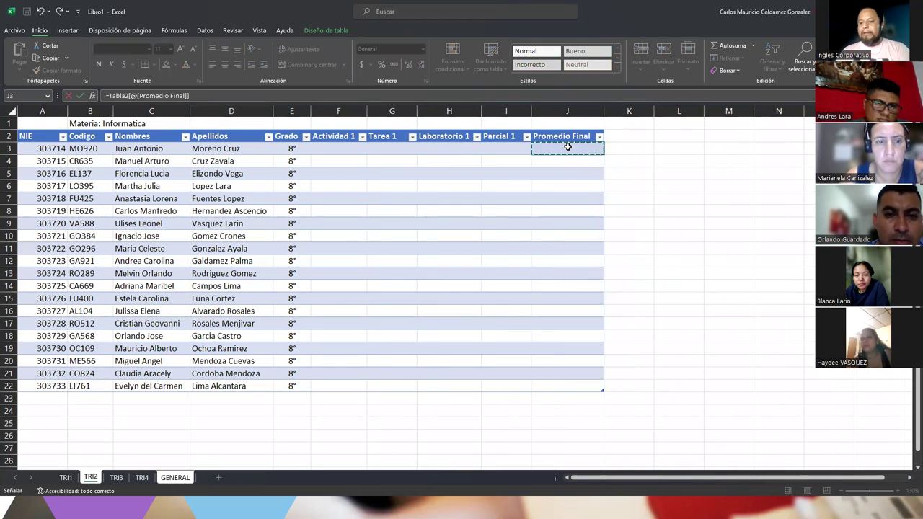
{"action": "key", "text": "Return"}
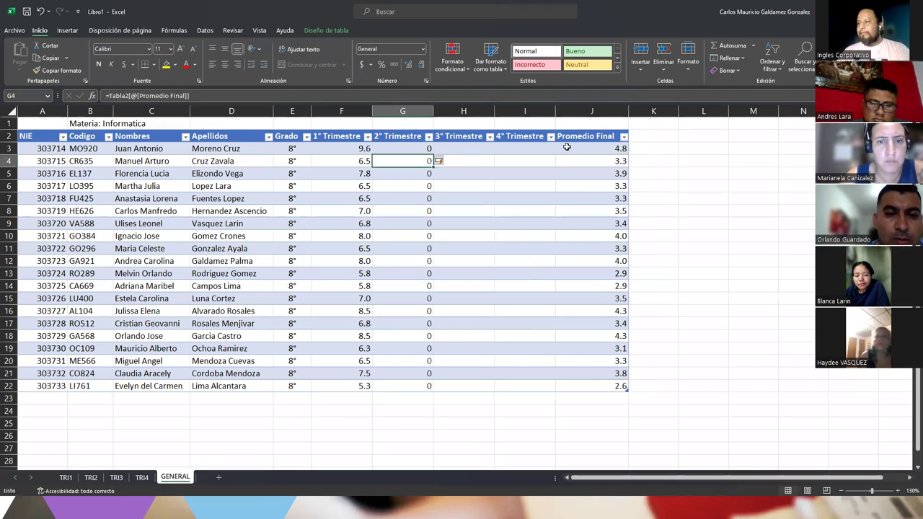
Step: Fill the 3° Trimestre column on GENERAL with a formula starting in H3 that links to Promedio Final on TRI3
{"action": "left_click", "coordinate": [476, 146]}
{"action": "type", "text": "='TRI3'!"}
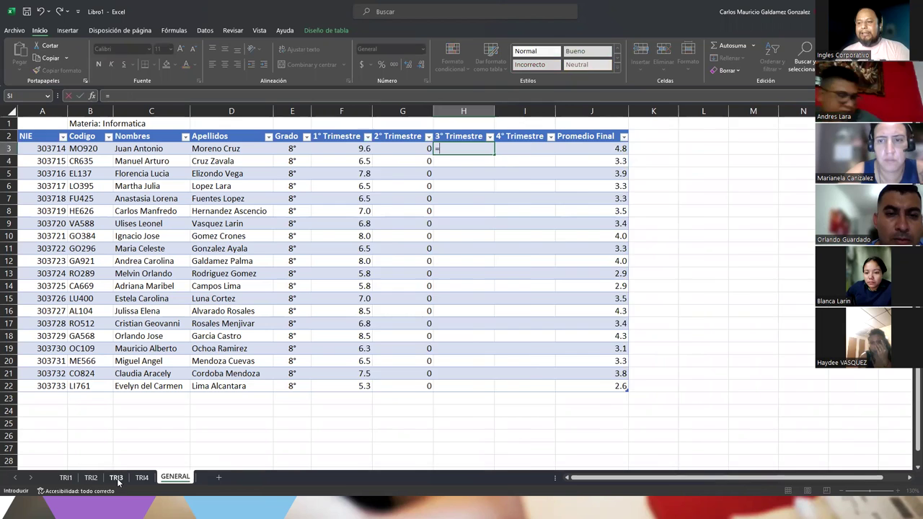
{"action": "left_click", "coordinate": [116, 478]}
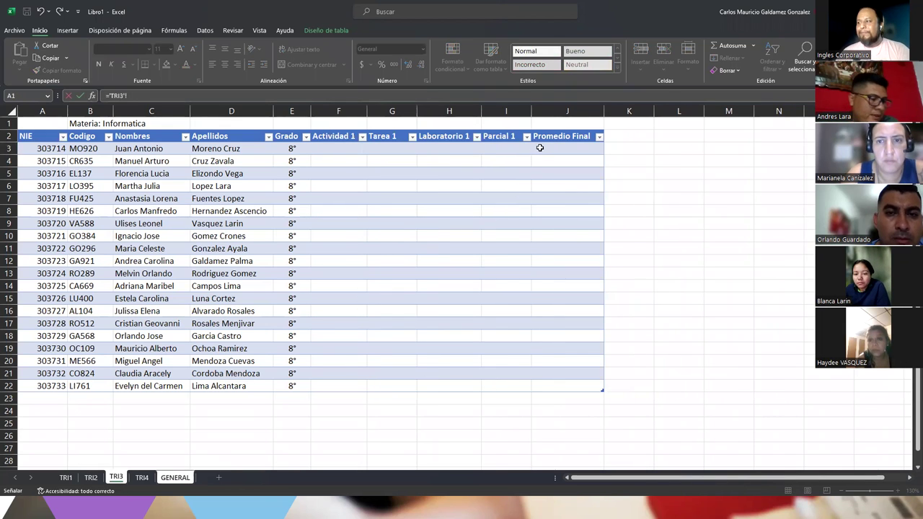
{"action": "left_click", "coordinate": [539, 147]}
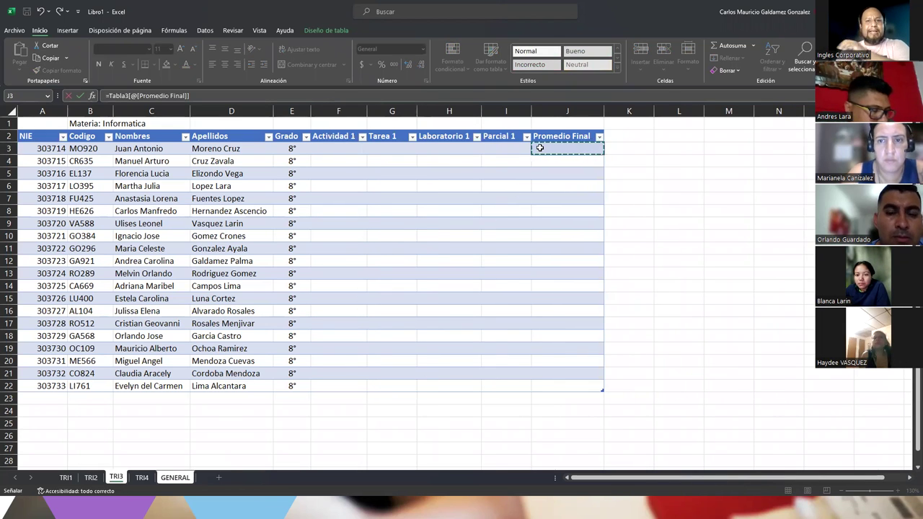
{"action": "key", "text": "Return"}
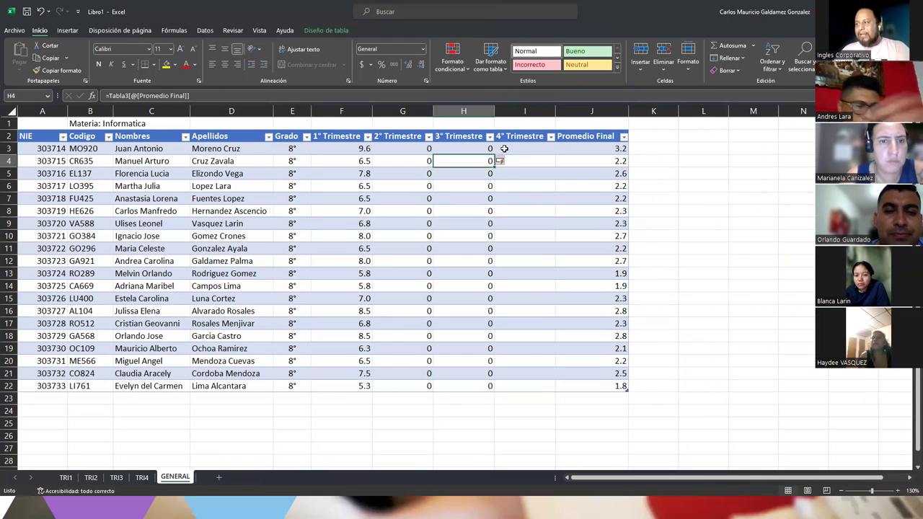
Step: Fill the 4° Trimestre column on GENERAL with a formula starting in I3 that links to Promedio Final on TRI4
{"action": "left_click", "coordinate": [511, 151]}
{"action": "type", "text": "="}
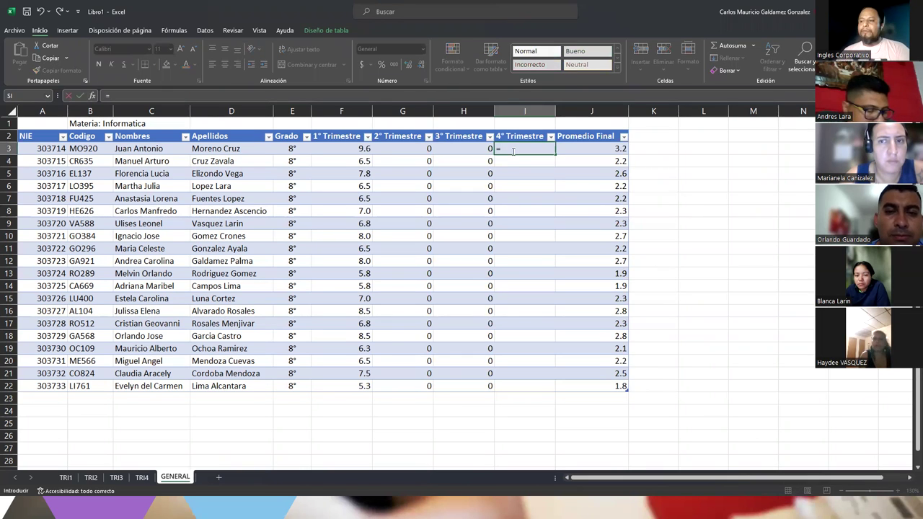
{"action": "left_click", "coordinate": [140, 481]}
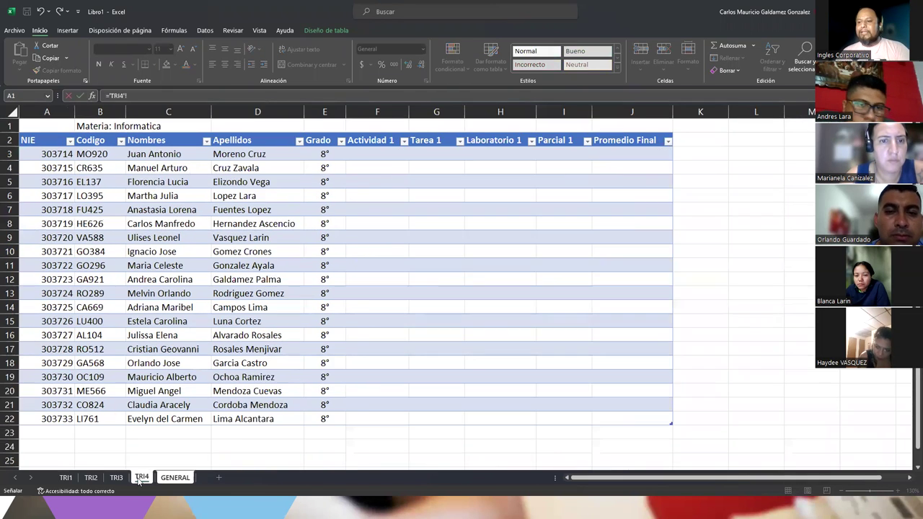
{"action": "left_click", "coordinate": [614, 157]}
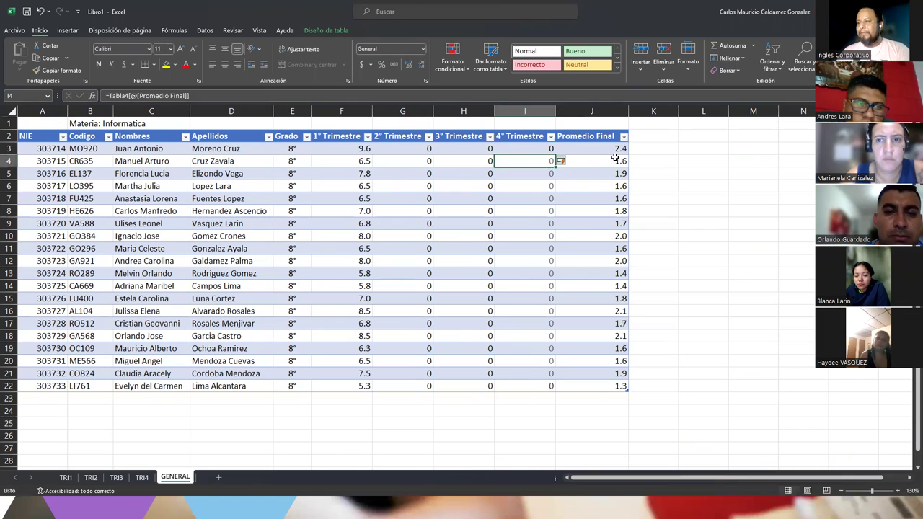
{"action": "key", "text": "Return"}
Step: Format the 2° to 4° Trimestre values (G3:I22) on GENERAL with one decimal
{"action": "left_click_drag", "start_coordinate": [409, 149], "coordinate": [534, 385]}
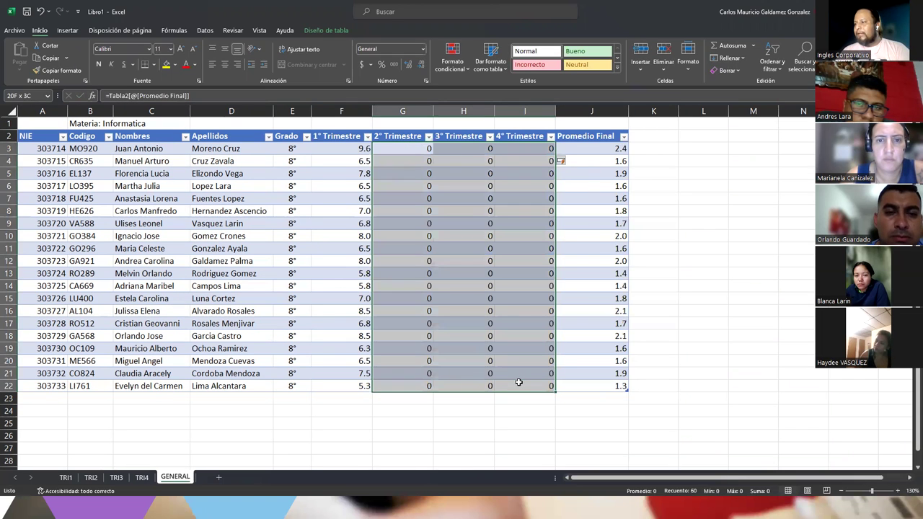
{"action": "left_click", "coordinate": [409, 65]}
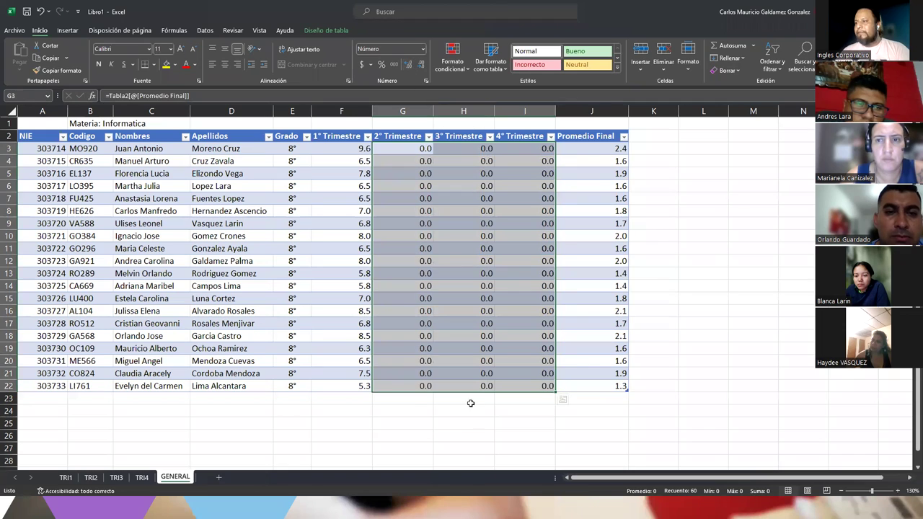
{"action": "left_click", "coordinate": [463, 359]}
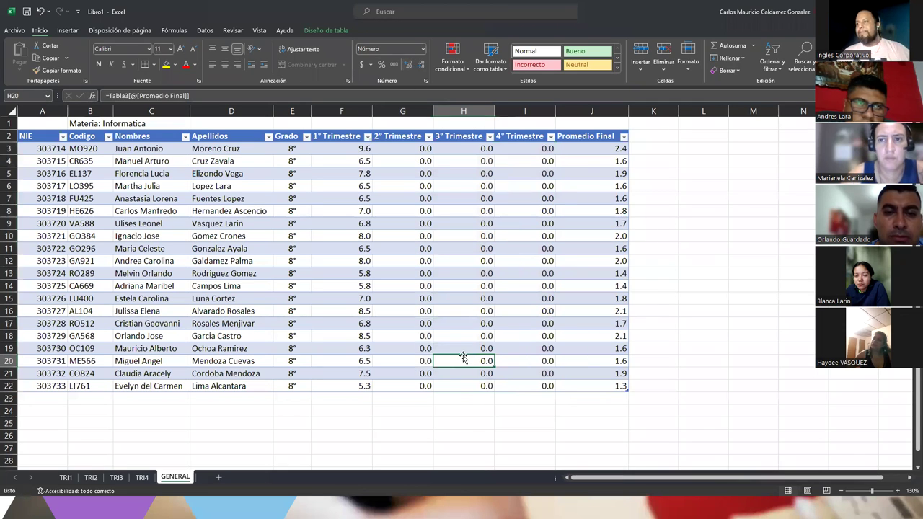
{"action": "left_click", "coordinate": [382, 307]}
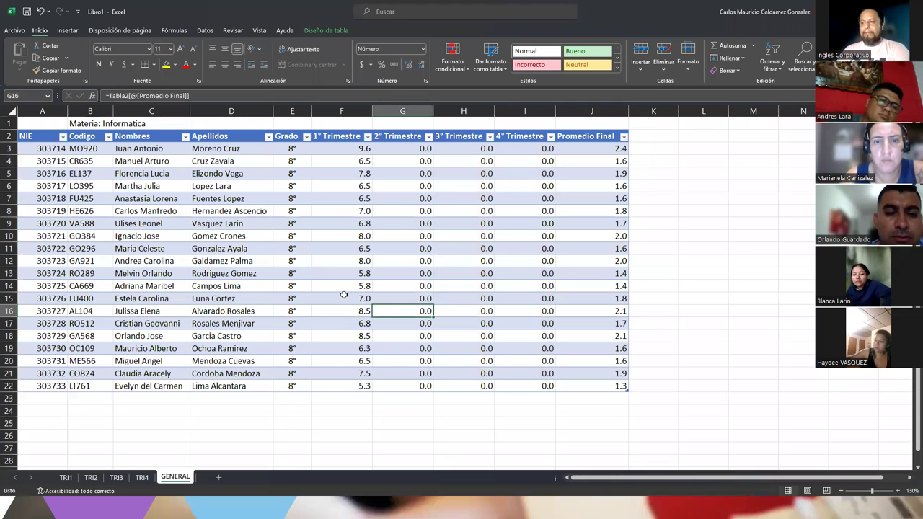
{"action": "left_click", "coordinate": [345, 238]}
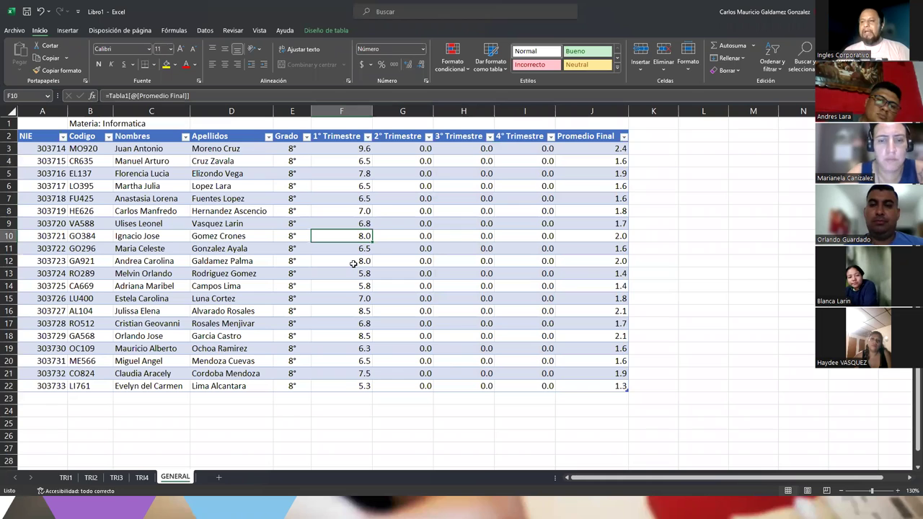
{"action": "left_click", "coordinate": [746, 226]}
{"action": "left_click", "coordinate": [391, 258]}
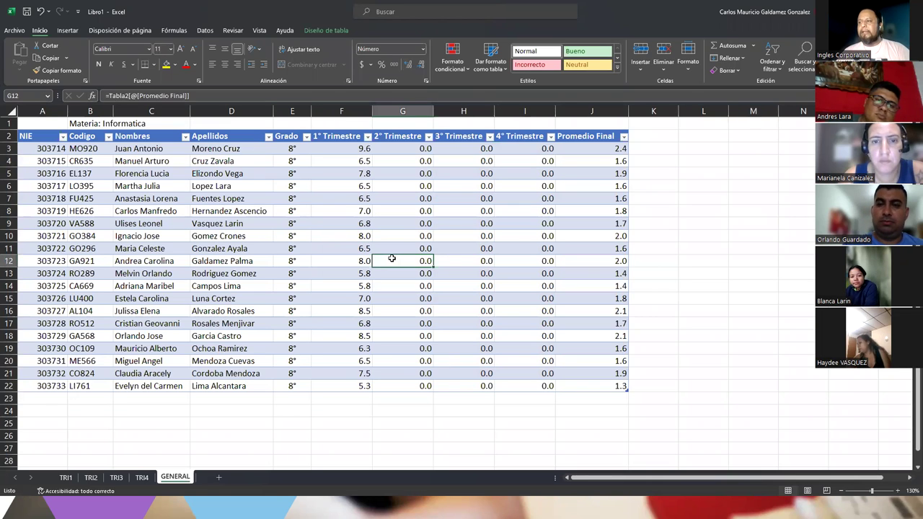
Step: Protect the GENERAL sheet with a password, disallowing selection of both locked and unlocked cells, and confirm the password
{"action": "left_click", "coordinate": [231, 31]}
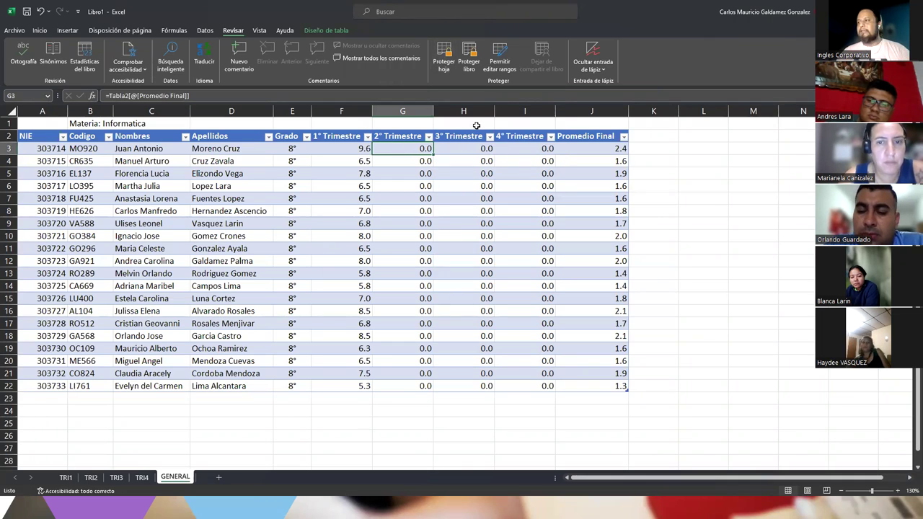
{"action": "left_click", "coordinate": [444, 62]}
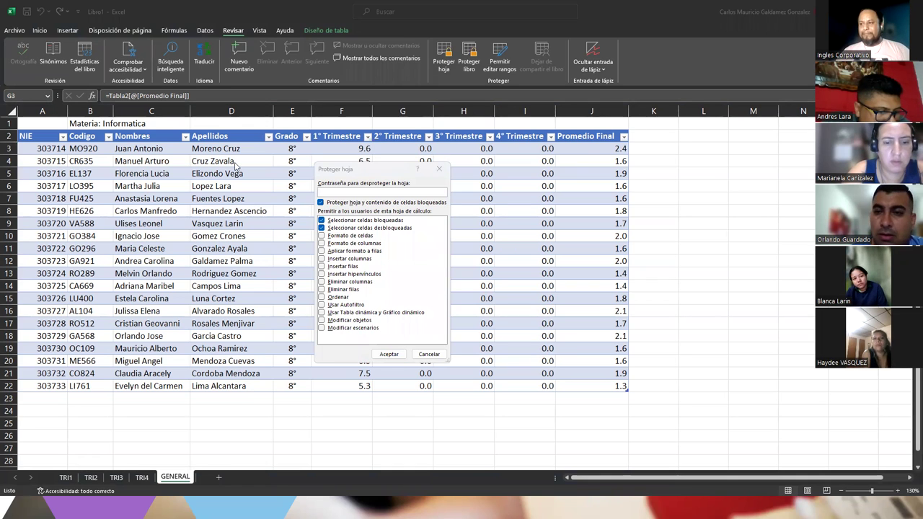
{"action": "left_click", "coordinate": [361, 192]}
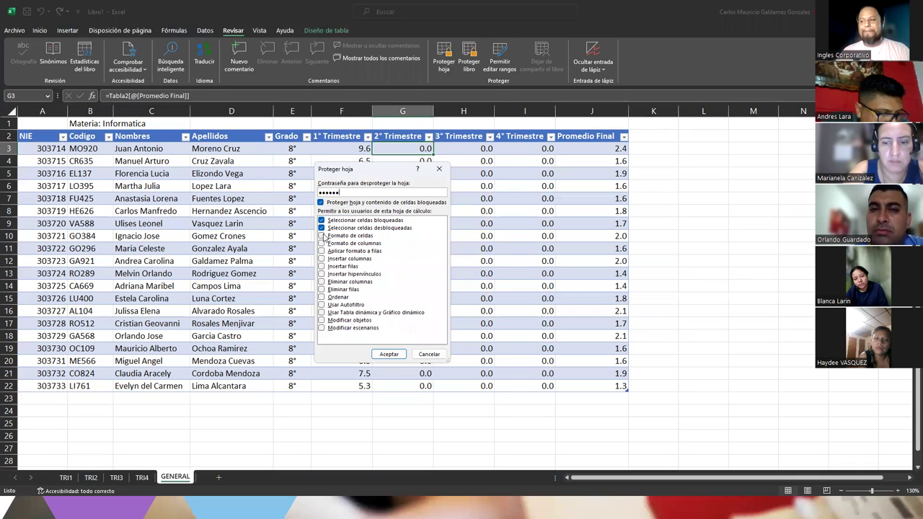
{"action": "left_click", "coordinate": [321, 222]}
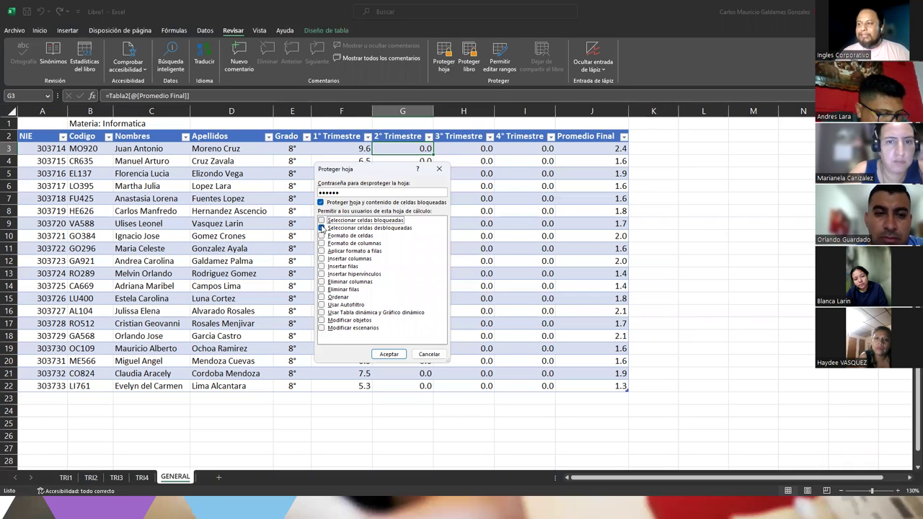
{"action": "left_click", "coordinate": [322, 228]}
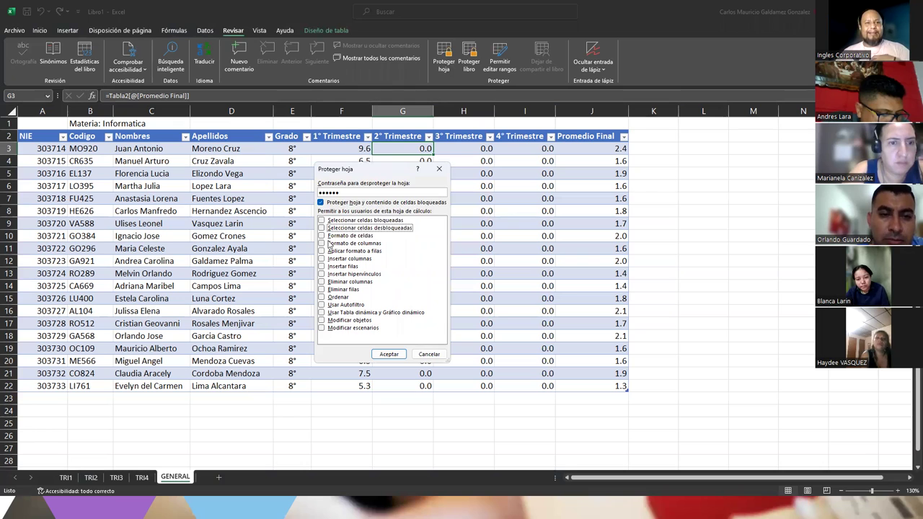
{"action": "left_click", "coordinate": [388, 354]}
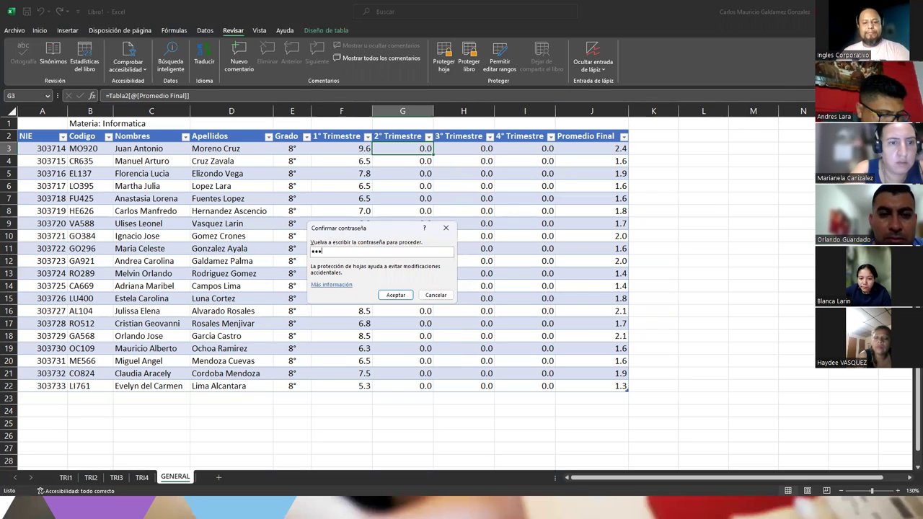
{"action": "left_click", "coordinate": [382, 296]}
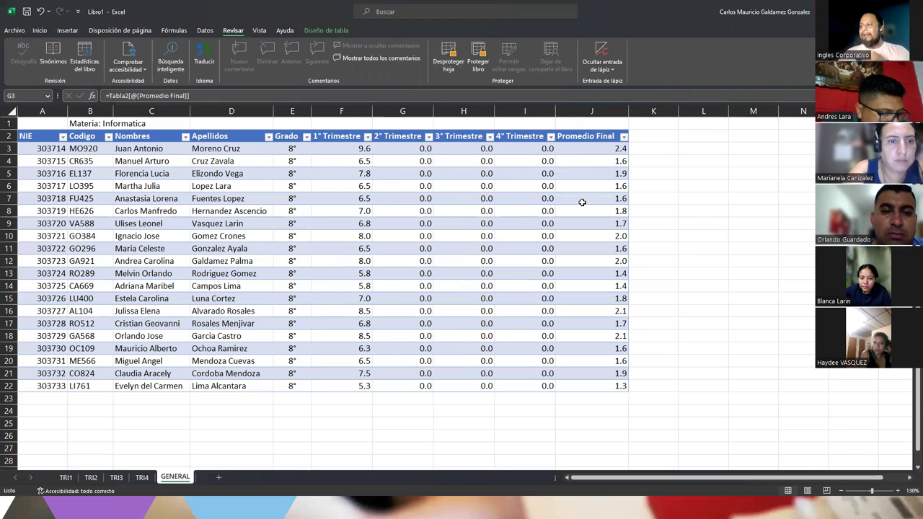
Step: Test the protection on GENERAL by trying to edit a grade in the 1° Trimestre column
{"action": "scroll", "coordinate": [258, 263], "scroll_direction": "down", "scroll_amount": 13}
{"action": "scroll", "coordinate": [259, 263], "scroll_direction": "up", "scroll_amount": 13}
{"action": "scroll", "coordinate": [260, 256], "scroll_direction": "down", "scroll_amount": 20}
{"action": "scroll", "coordinate": [268, 274], "scroll_direction": "up", "scroll_amount": 20}
{"action": "double_click", "coordinate": [355, 236]}
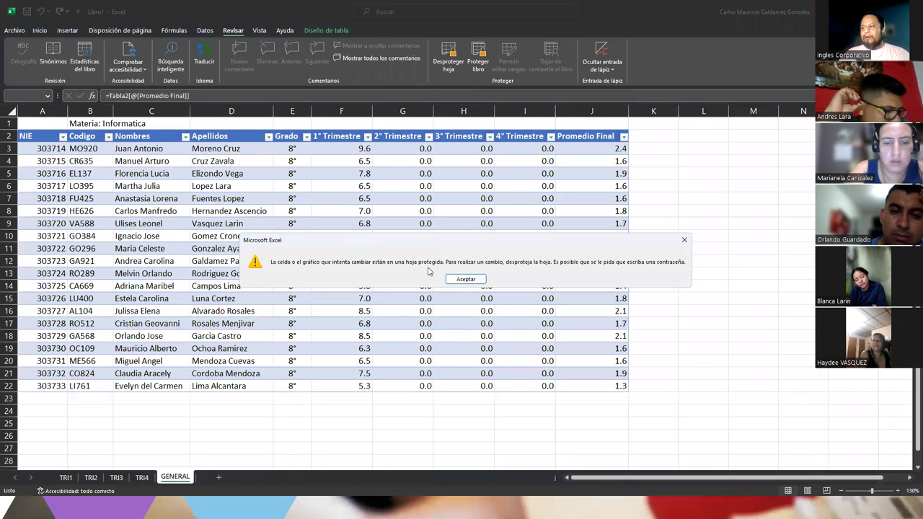
{"action": "left_click", "coordinate": [466, 279]}
Step: Set the Actividad 1 grade in F5 on TRI1 to 9
{"action": "left_click", "coordinate": [90, 477]}
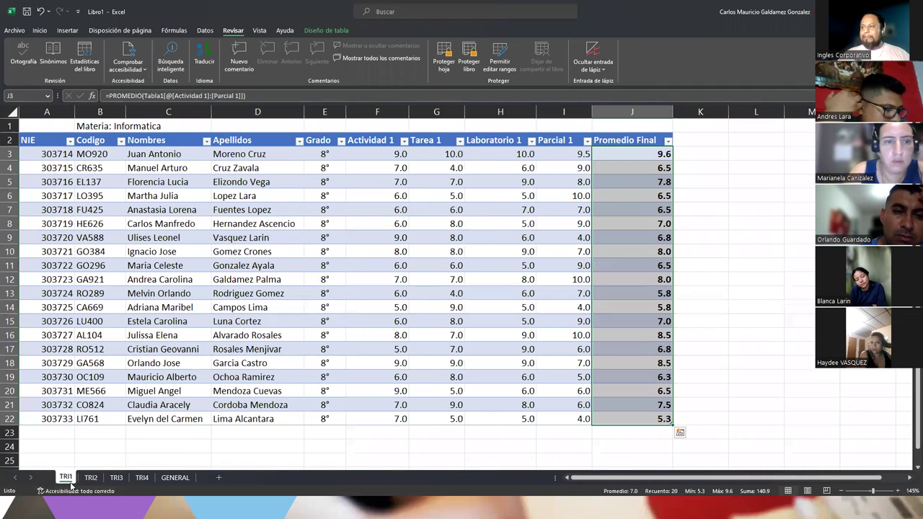
{"action": "left_click", "coordinate": [65, 478]}
{"action": "left_click", "coordinate": [389, 181]}
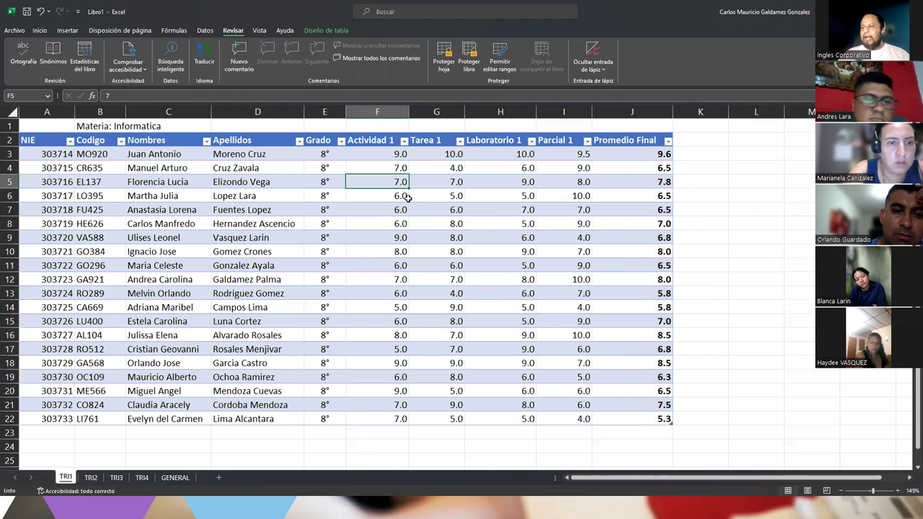
{"action": "type", "text": "9"}
{"action": "key", "text": "Return"}
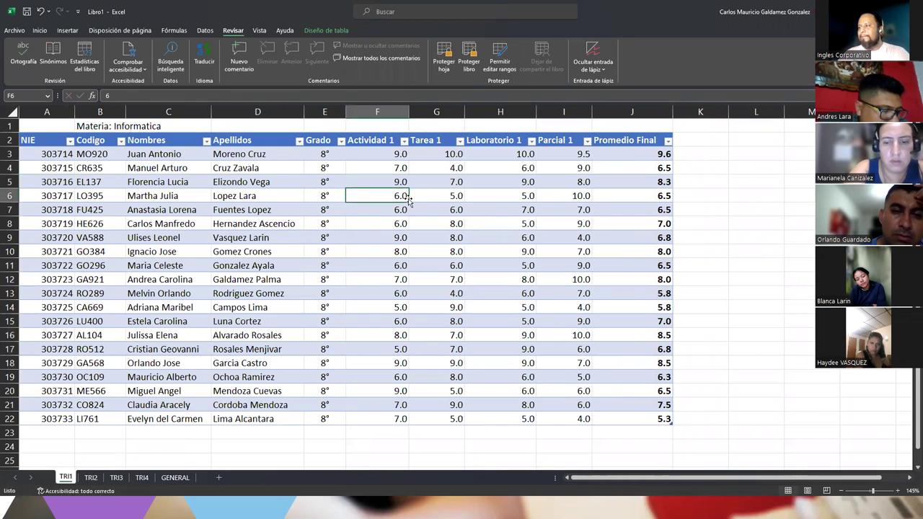
Step: Fill the Actividad 1 column on TRI2 with random grades by entering =ALEATORIO.ENTRE(5.9;10.0) in F3
{"action": "left_click", "coordinate": [90, 477]}
{"action": "left_click", "coordinate": [343, 153]}
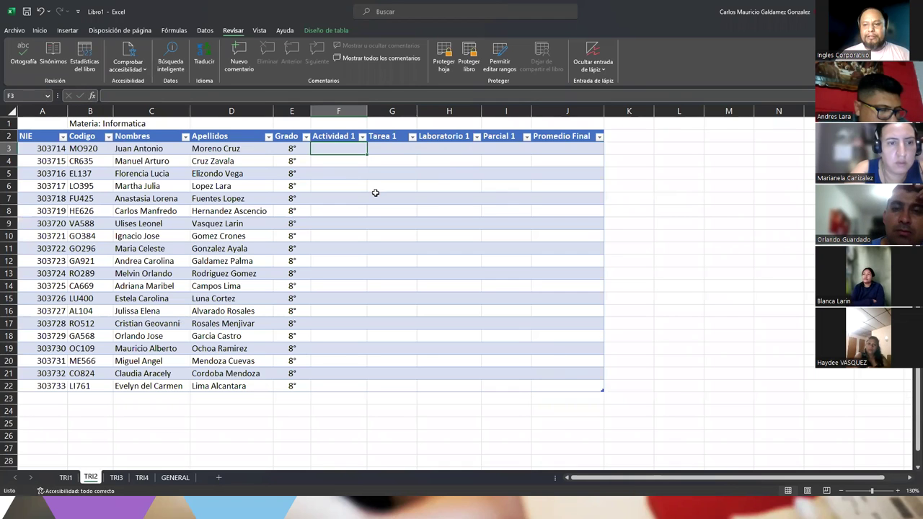
{"action": "left_click", "coordinate": [174, 477]}
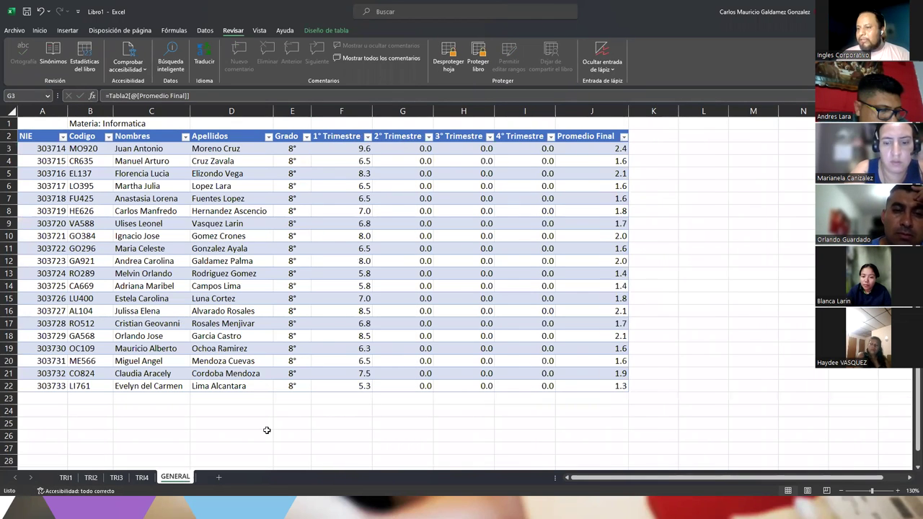
{"action": "left_click", "coordinate": [90, 478]}
{"action": "type", "text": "=ale"}
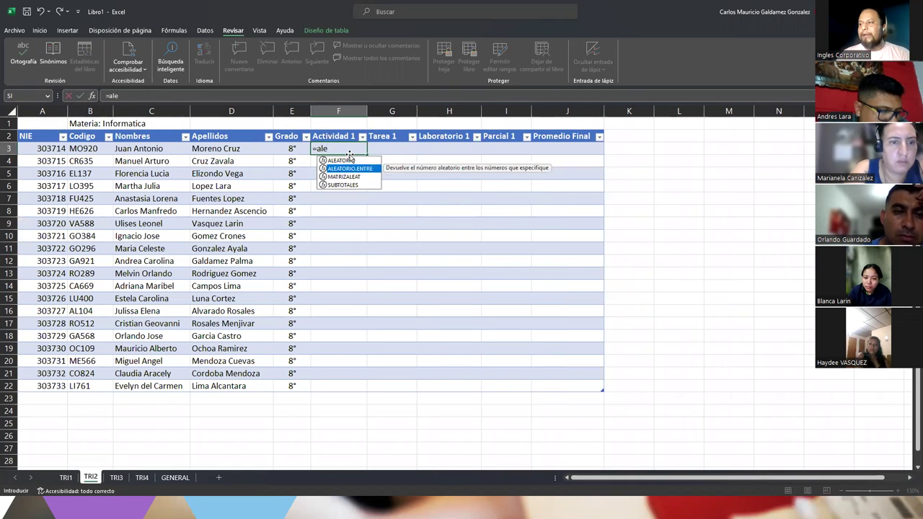
{"action": "key", "text": "Tab"}
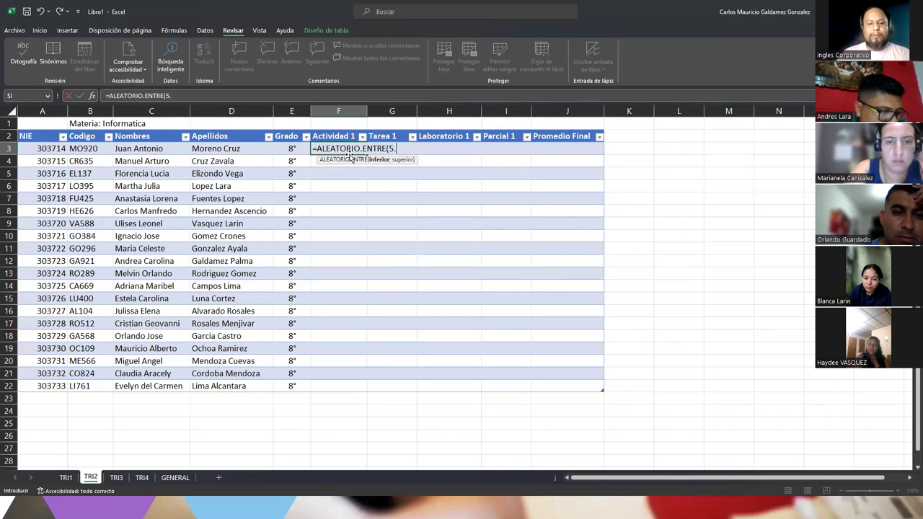
{"action": "type", "text": "5.9;10.0"}
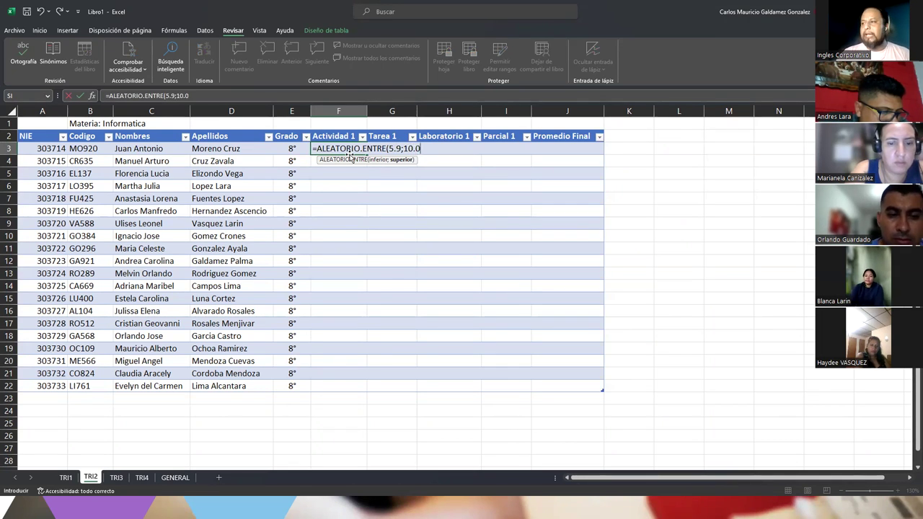
{"action": "type", "text": ")"}
{"action": "key", "text": "Return"}
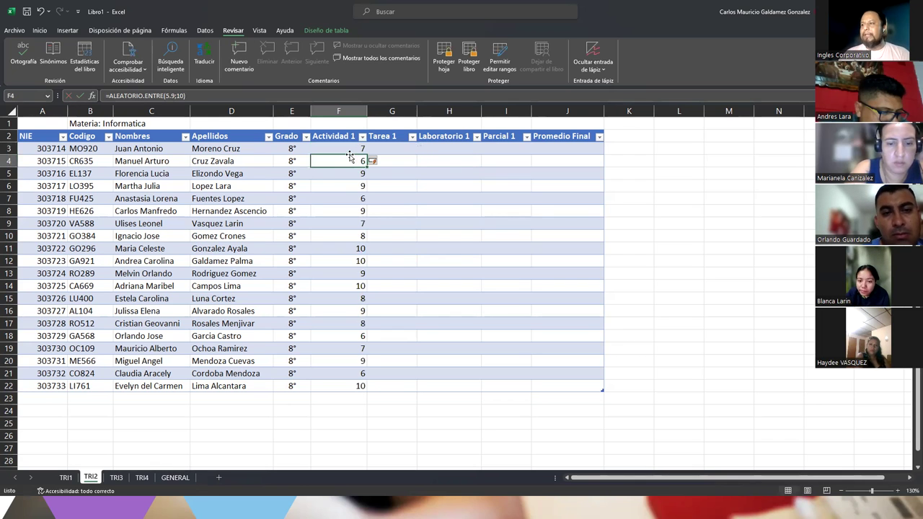
Step: Format the Actividad 1 grades (F3:F22) on TRI2 with one decimal and fill them across through Parcial 1
{"action": "key", "text": "Up"}
{"action": "left_click", "coordinate": [338, 386], "text": "shift"}
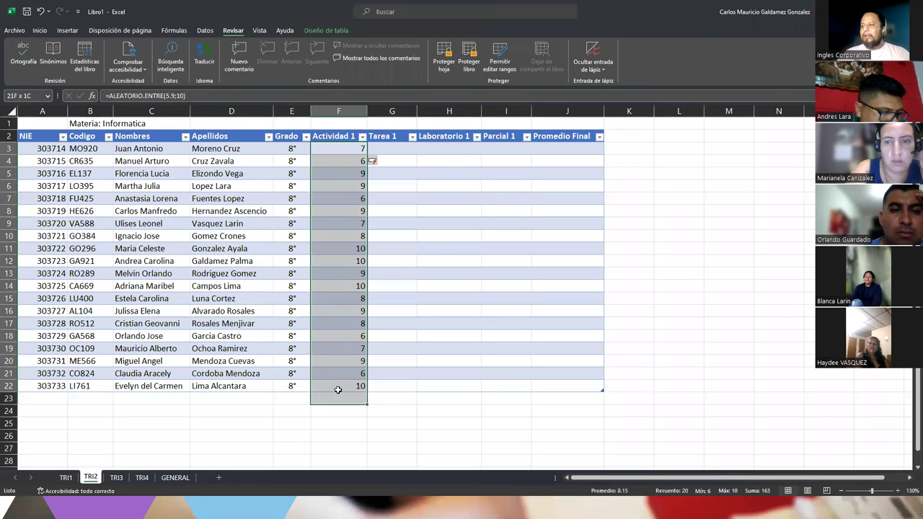
{"action": "left_click", "coordinate": [40, 30]}
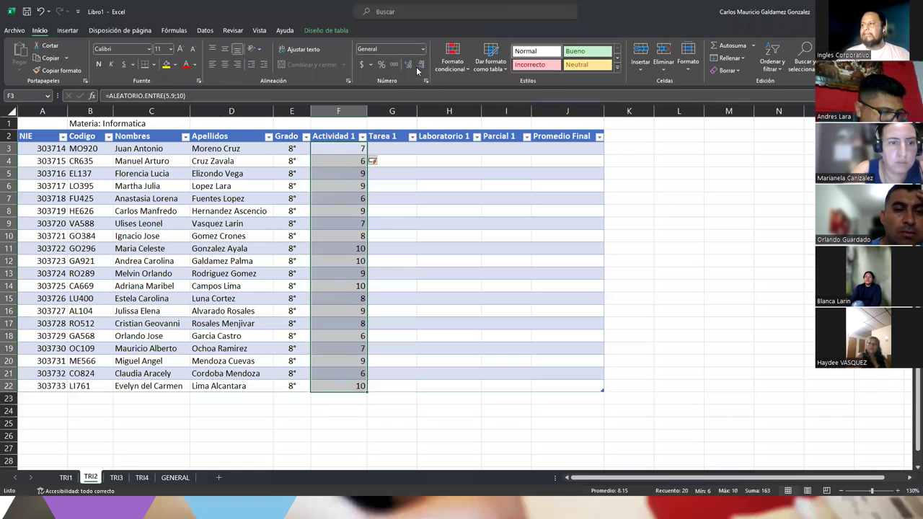
{"action": "left_click", "coordinate": [409, 64]}
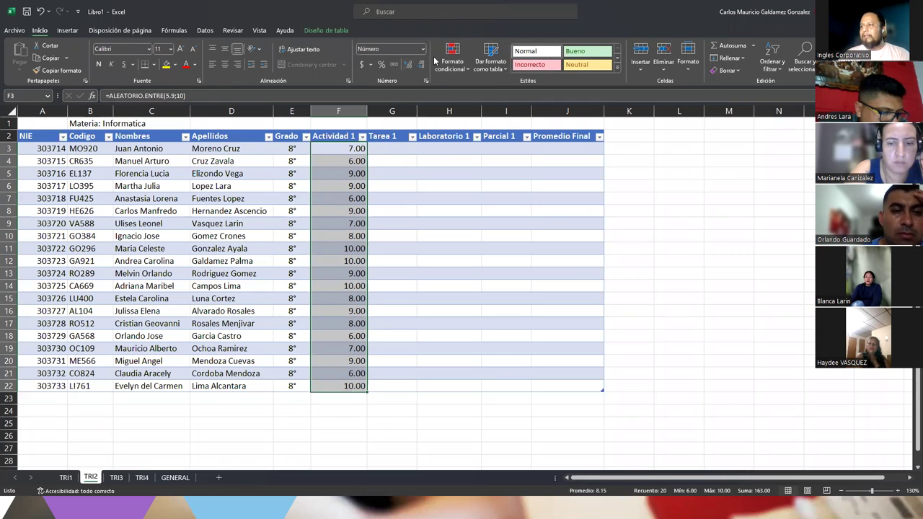
{"action": "left_click_drag", "start_coordinate": [367, 390], "coordinate": [514, 389]}
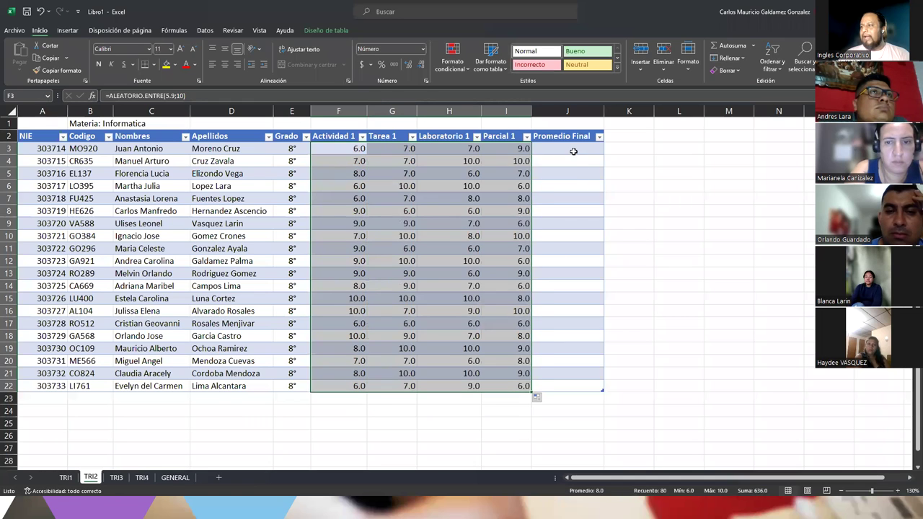
Step: Fill the Promedio Final column on TRI2 with a PROMEDIO formula in J3 averaging Actividad 1 through Parcial 1
{"action": "left_click", "coordinate": [573, 151]}
{"action": "type", "text": "=PROMEDIO("}
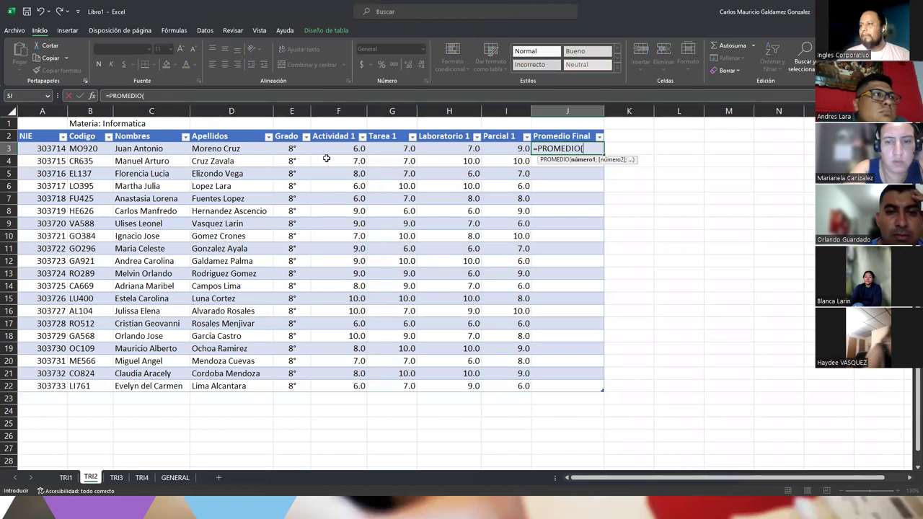
{"action": "left_click_drag", "start_coordinate": [336, 148], "coordinate": [522, 148]}
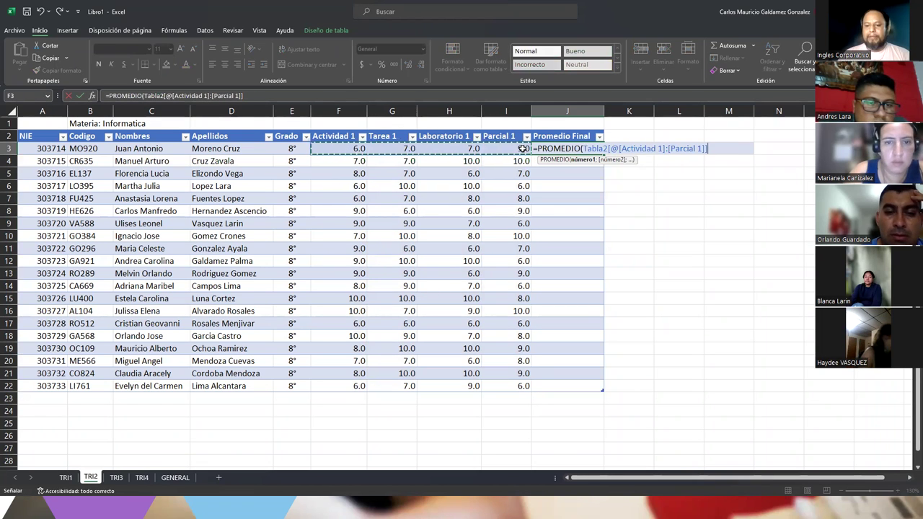
{"action": "key", "text": "Return"}
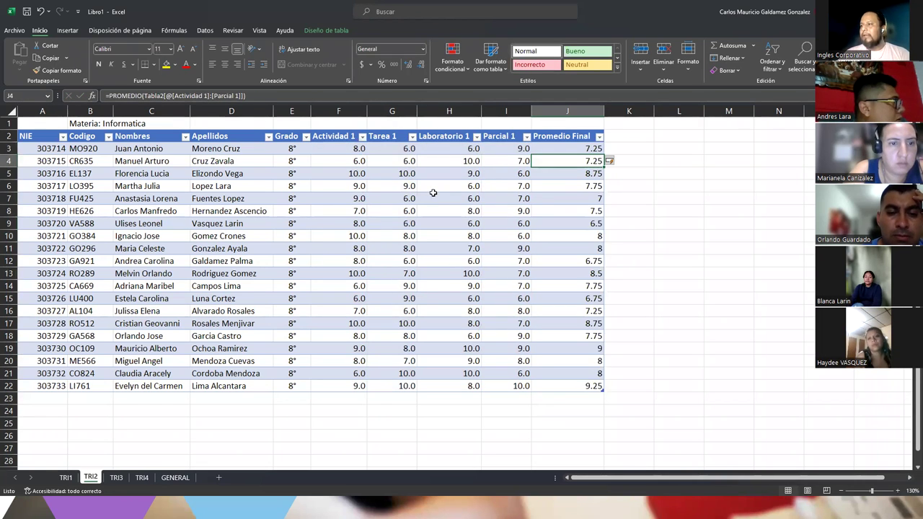
Step: Format the Promedio Final values (J3:J22) on TRI2 with one decimal and check the linked 2° Trimestre column on GENERAL
{"action": "left_click_drag", "start_coordinate": [549, 147], "coordinate": [588, 388]}
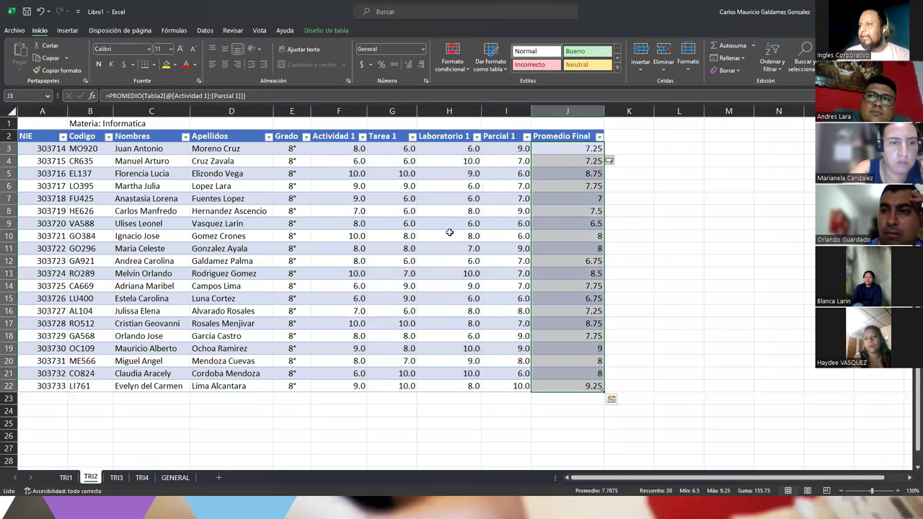
{"action": "left_click", "coordinate": [409, 66]}
{"action": "left_click", "coordinate": [423, 66]}
{"action": "left_click", "coordinate": [422, 65]}
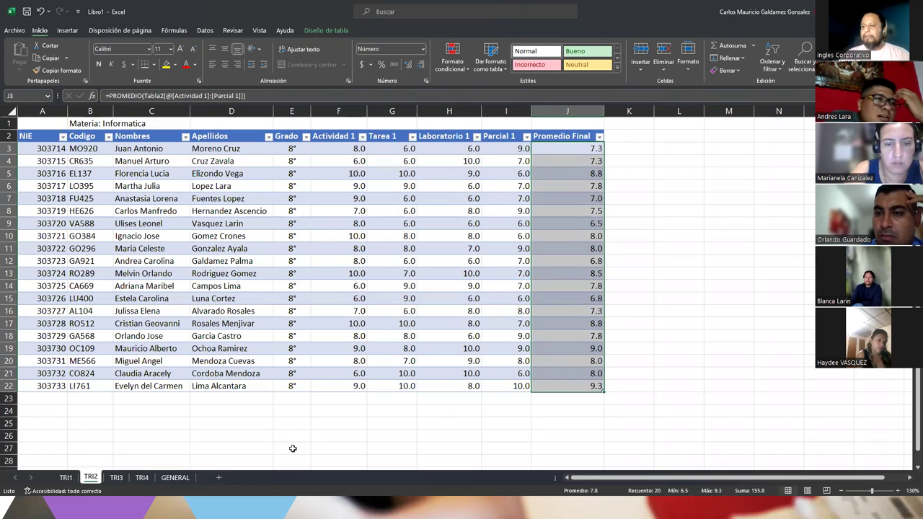
{"action": "left_click", "coordinate": [175, 478]}
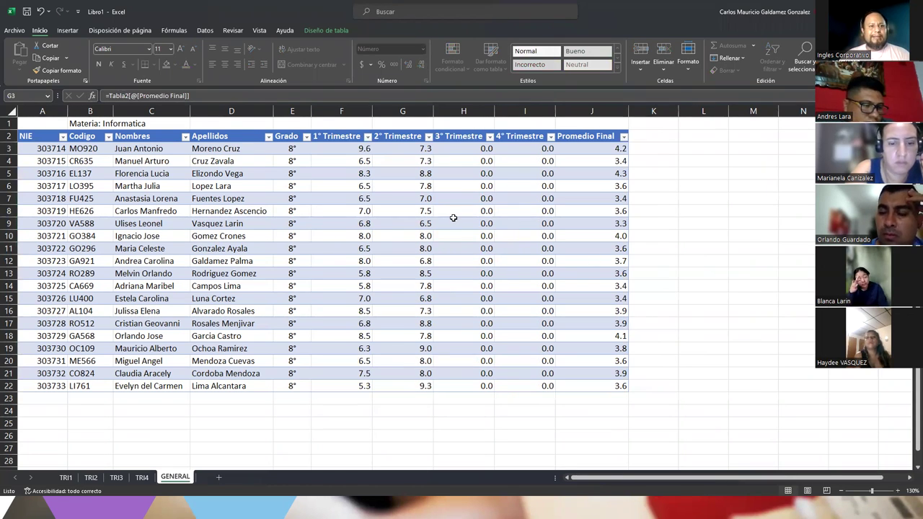
Step: Copy the grades and averages in F3:J22 from TRI2 into TRI3 starting at F3, and check the pasted Promedio Final formula
{"action": "left_click", "coordinate": [119, 478]}
{"action": "left_click", "coordinate": [91, 477]}
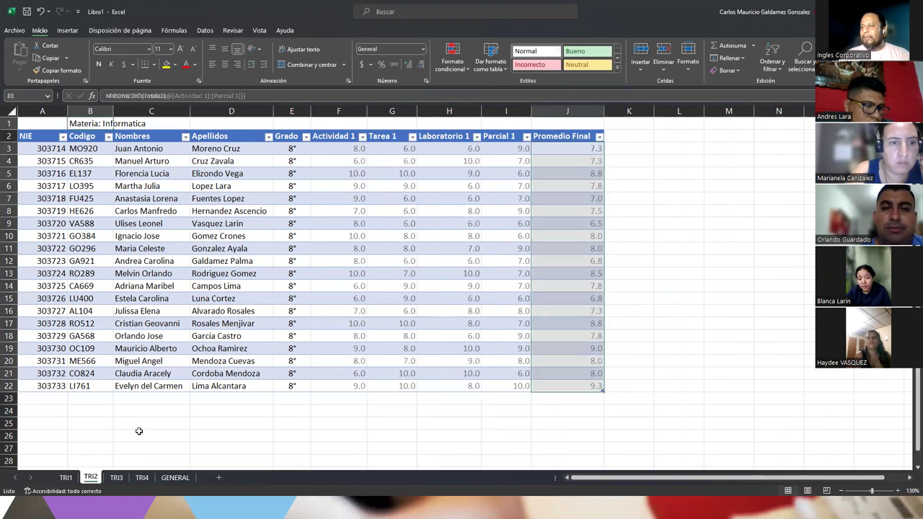
{"action": "left_click", "coordinate": [340, 162]}
{"action": "left_click_drag", "start_coordinate": [344, 149], "coordinate": [538, 387]}
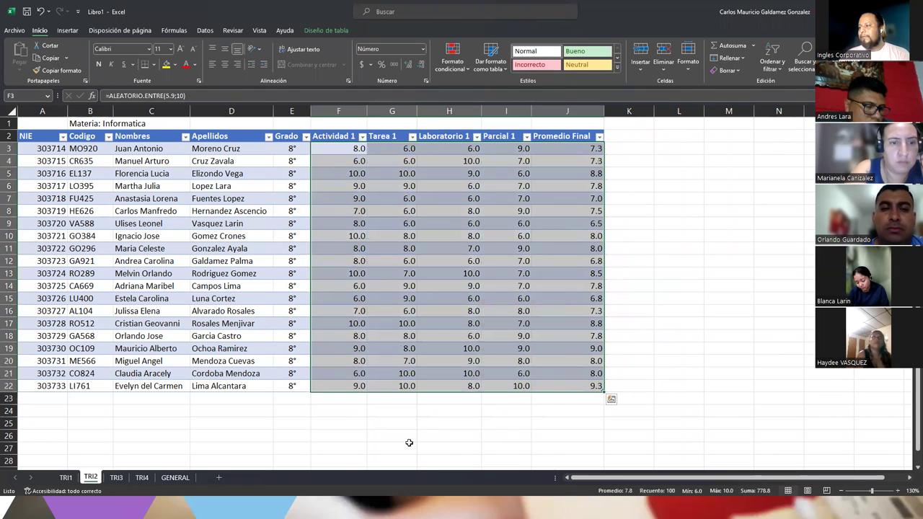
{"action": "key", "text": "ctrl+c"}
{"action": "left_click", "coordinate": [117, 478]}
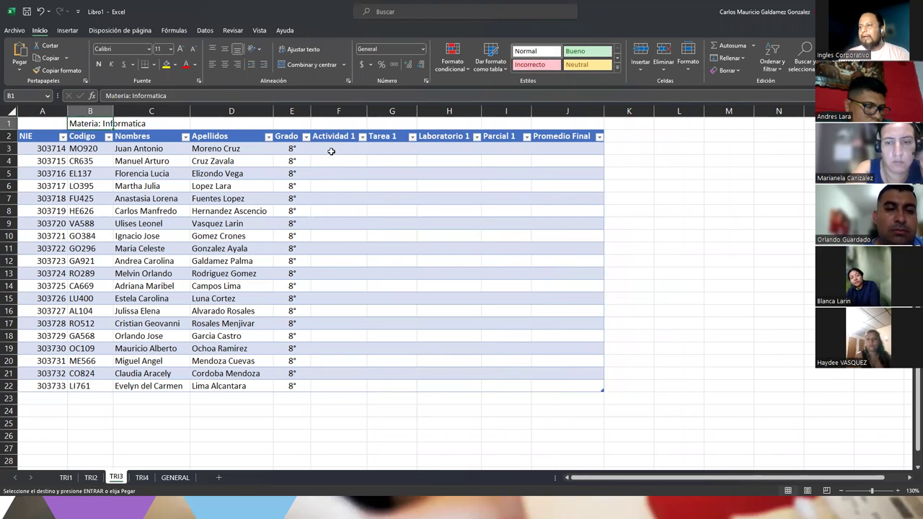
{"action": "left_click", "coordinate": [330, 150]}
{"action": "key", "text": "ctrl+v"}
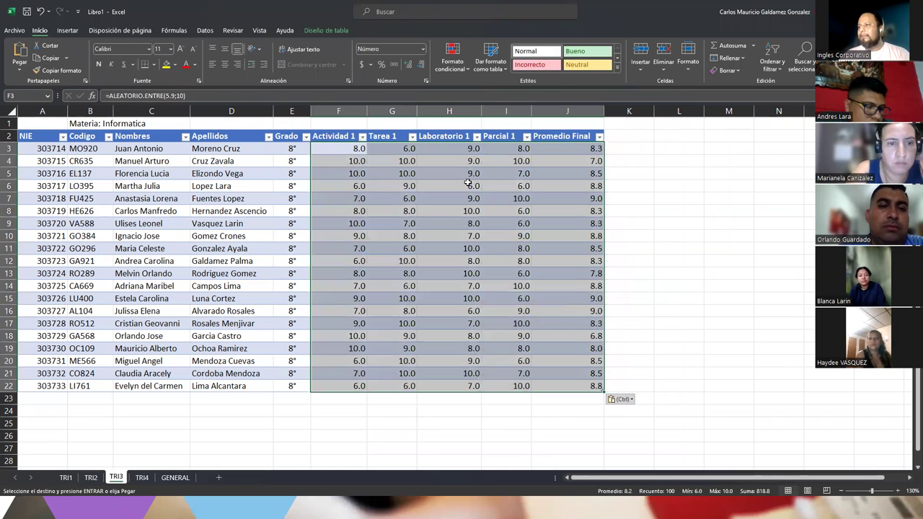
{"action": "left_click", "coordinate": [350, 148]}
{"action": "left_click", "coordinate": [559, 148]}
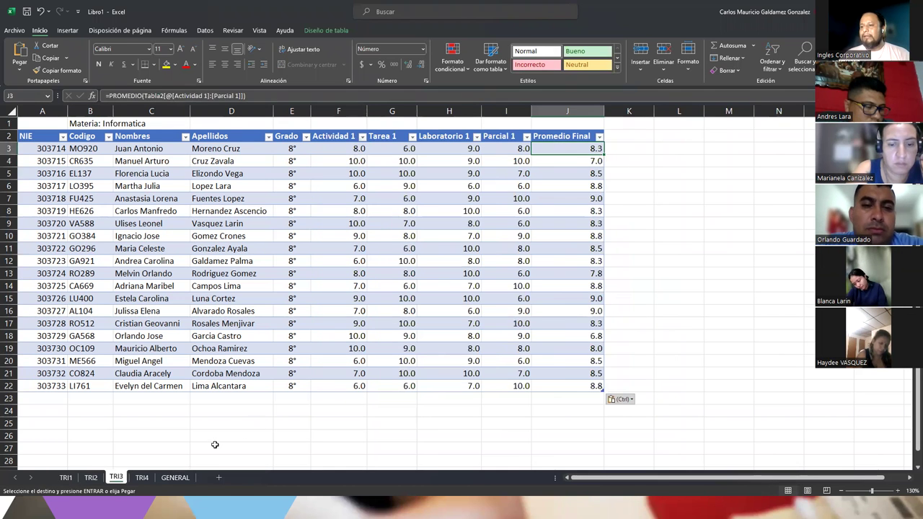
Step: Paste the copied grades and averages into TRI4 starting at F3
{"action": "left_click", "coordinate": [142, 478]}
{"action": "left_click", "coordinate": [362, 153]}
{"action": "key", "text": "ctrl+v"}
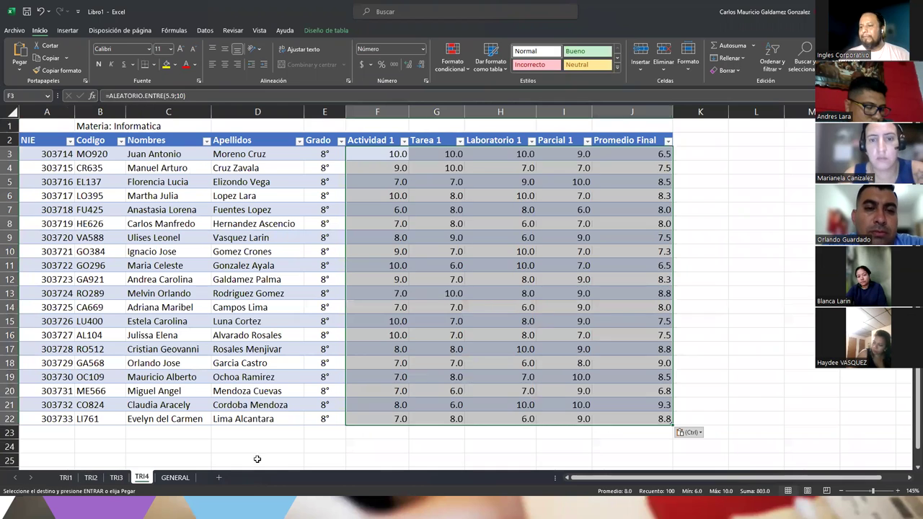
Step: Check the trimester averages on GENERAL, and the grade formulas in F3:I22 and the Promedio Final formula in J3 on TRI2
{"action": "left_click", "coordinate": [175, 477]}
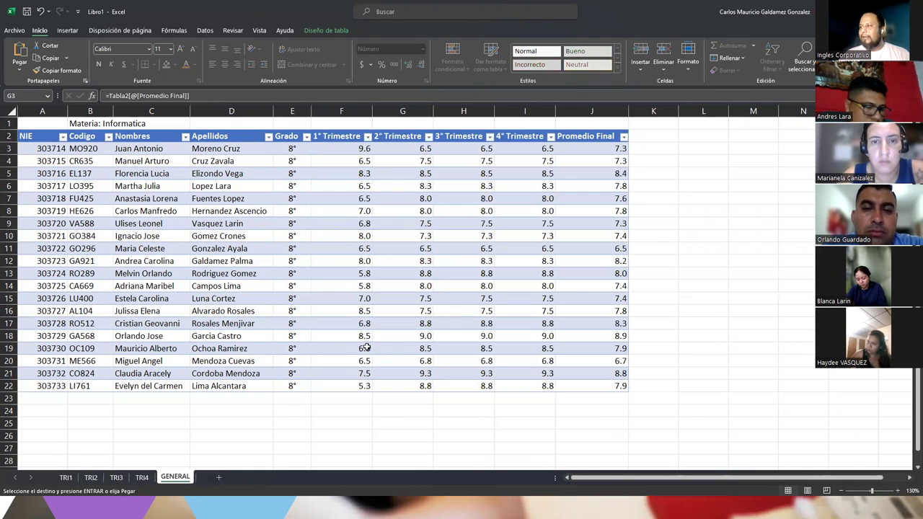
{"action": "left_click", "coordinate": [91, 477]}
{"action": "left_click", "coordinate": [380, 234]}
{"action": "key", "text": "Escape"}
{"action": "left_click", "coordinate": [356, 150]}
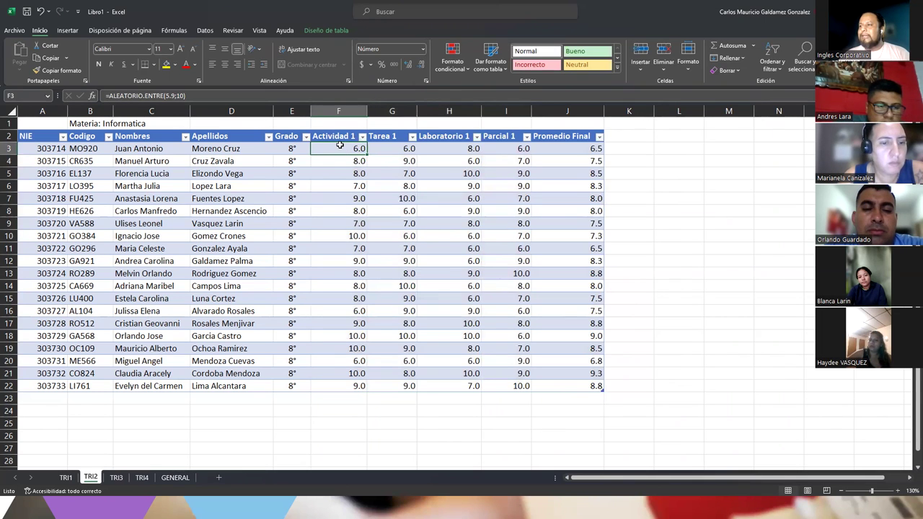
{"action": "left_click_drag", "start_coordinate": [437, 216], "coordinate": [494, 385]}
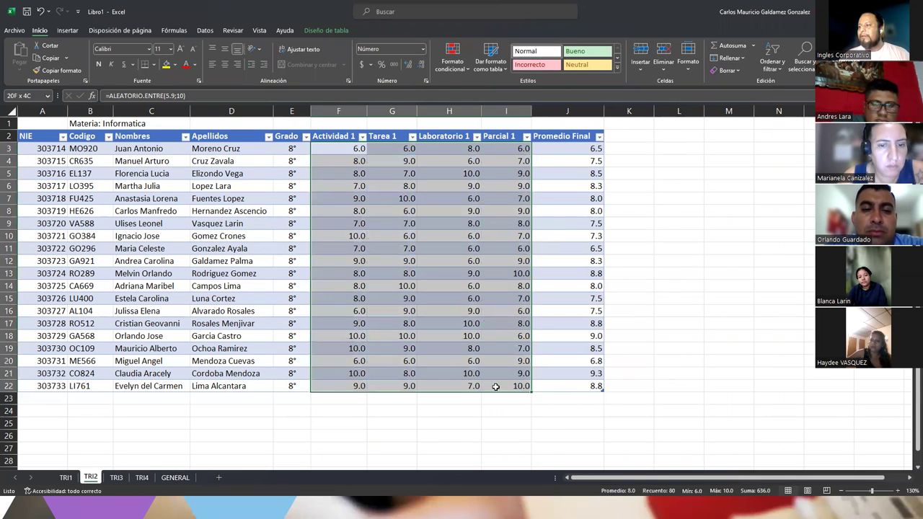
{"action": "left_click", "coordinate": [559, 149]}
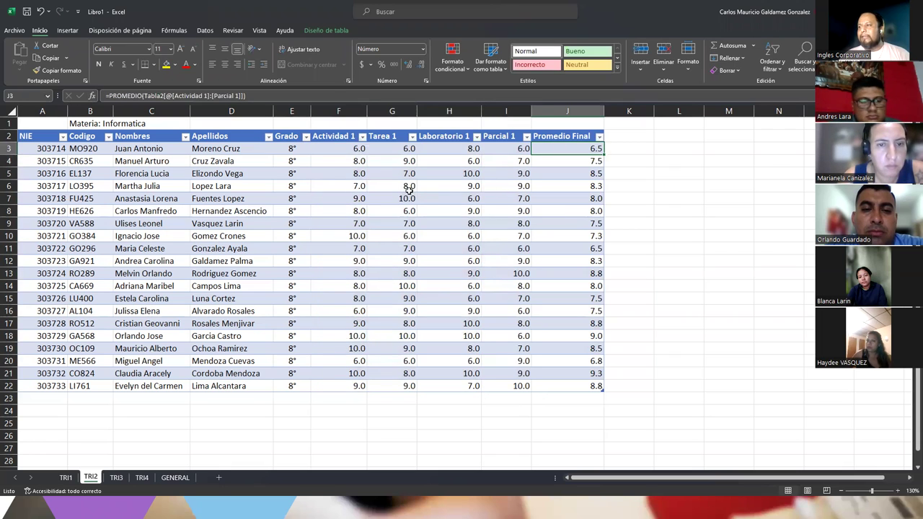
Step: Replace the random-number formulas in F3:I22 on TRI2 with fixed grades by copying the range and pasting it over itself as values
{"action": "left_click_drag", "start_coordinate": [340, 149], "coordinate": [493, 387]}
{"action": "right_click", "coordinate": [494, 390]}
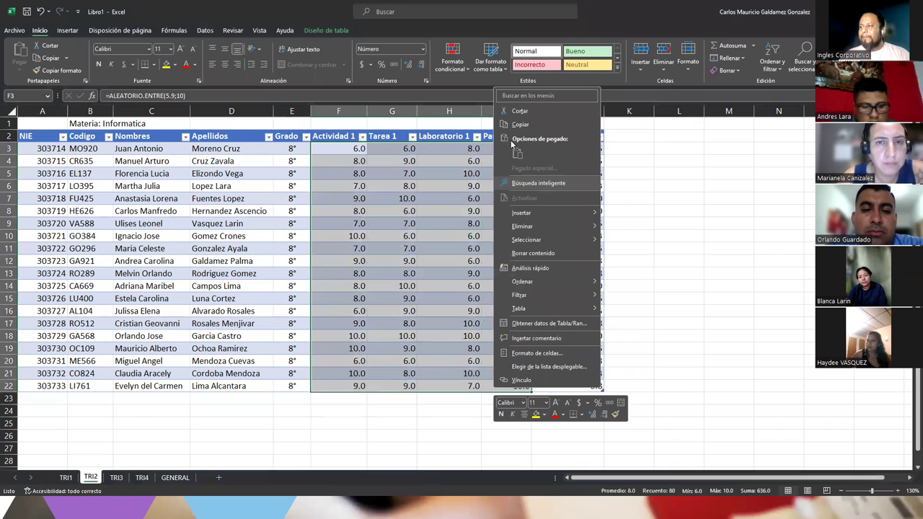
{"action": "left_click", "coordinate": [518, 125]}
{"action": "left_click", "coordinate": [329, 149]}
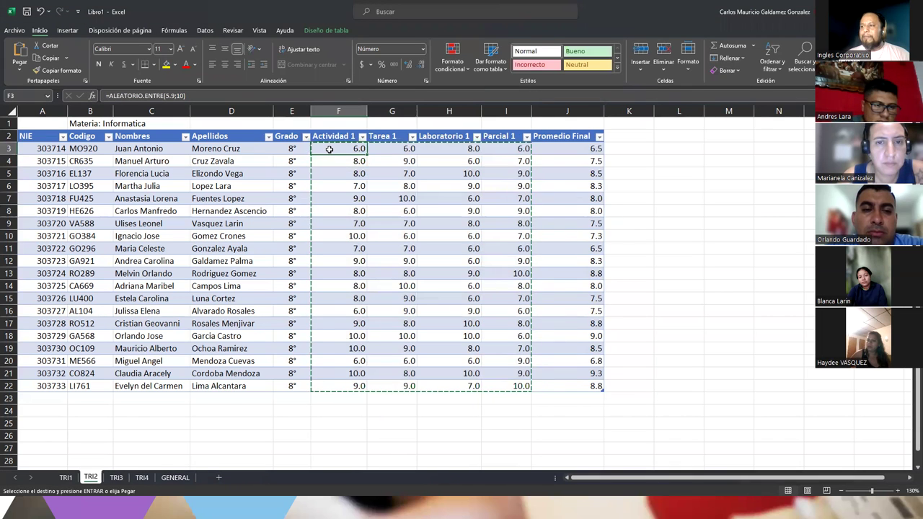
{"action": "right_click", "coordinate": [328, 150]}
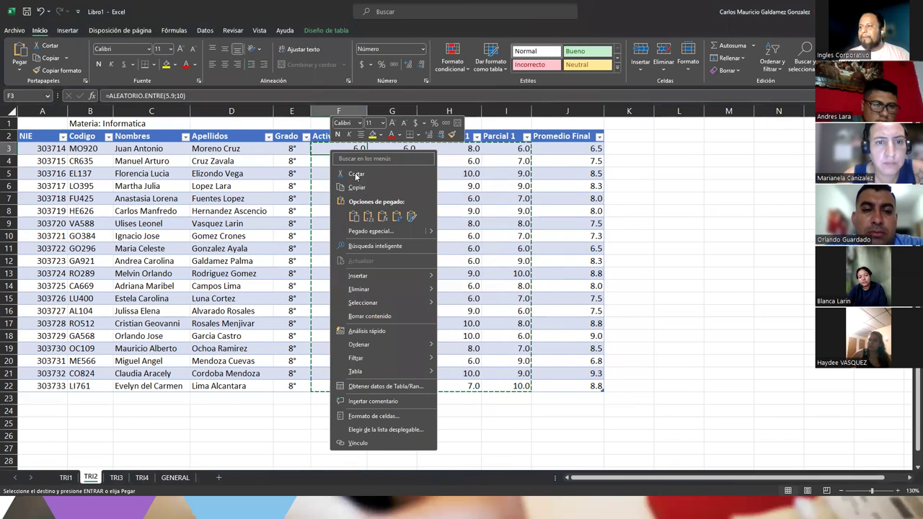
{"action": "left_click", "coordinate": [368, 218]}
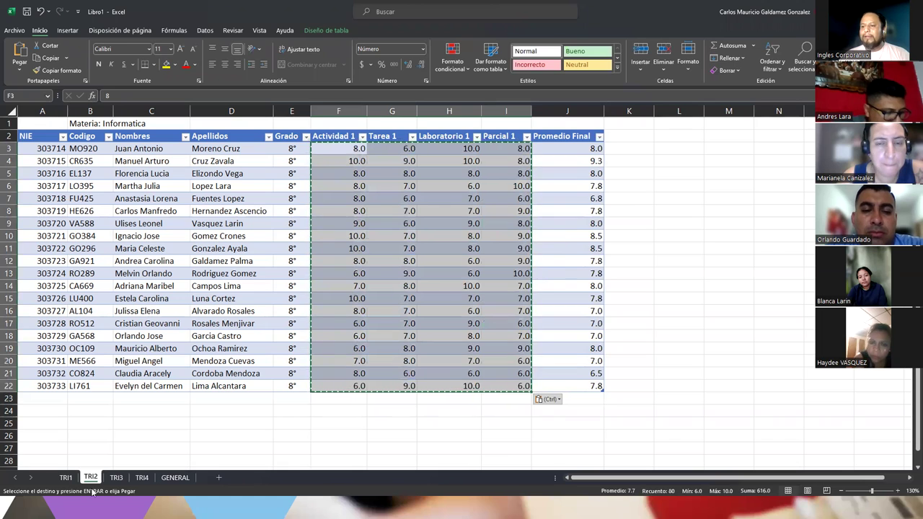
Step: Inspect the fixed grades and the Promedio Final formulas on TRI2, and clear the copy marquee
{"action": "left_click", "coordinate": [346, 286]}
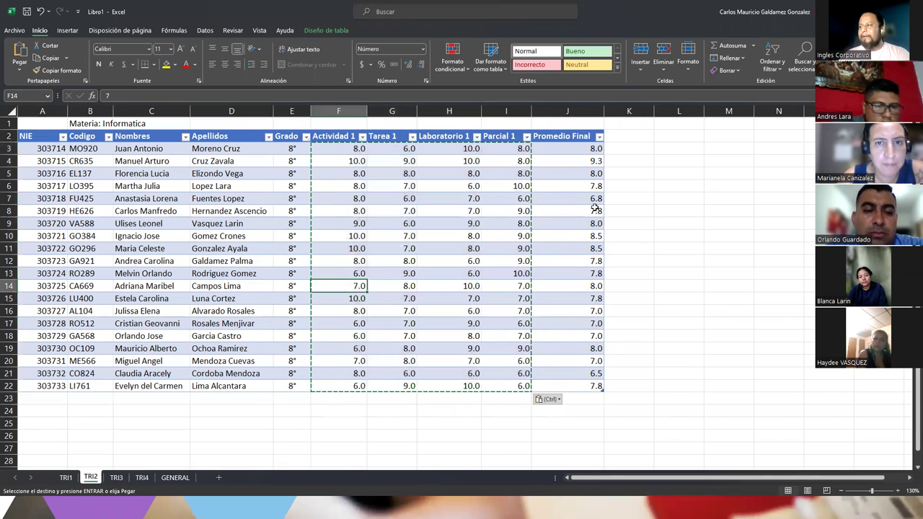
{"action": "left_click", "coordinate": [578, 149]}
{"action": "left_click", "coordinate": [563, 163]}
{"action": "left_click", "coordinate": [572, 214]}
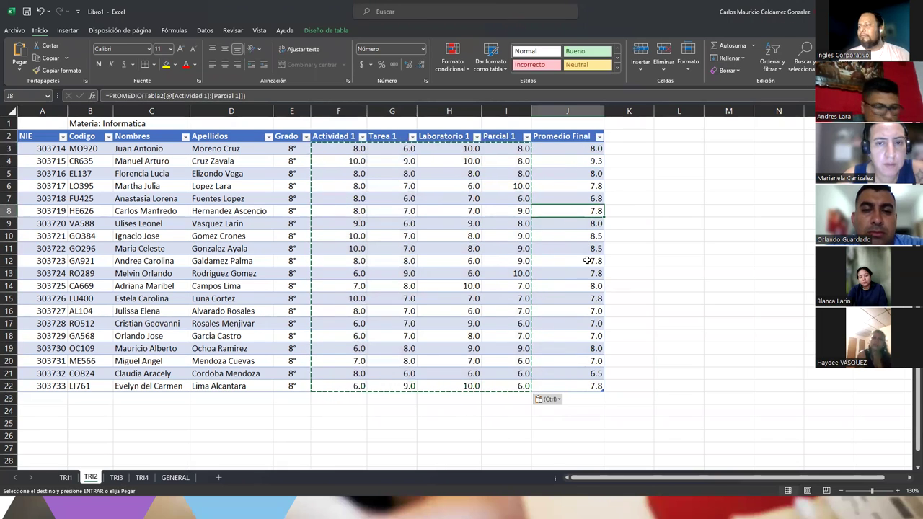
{"action": "left_click", "coordinate": [483, 236]}
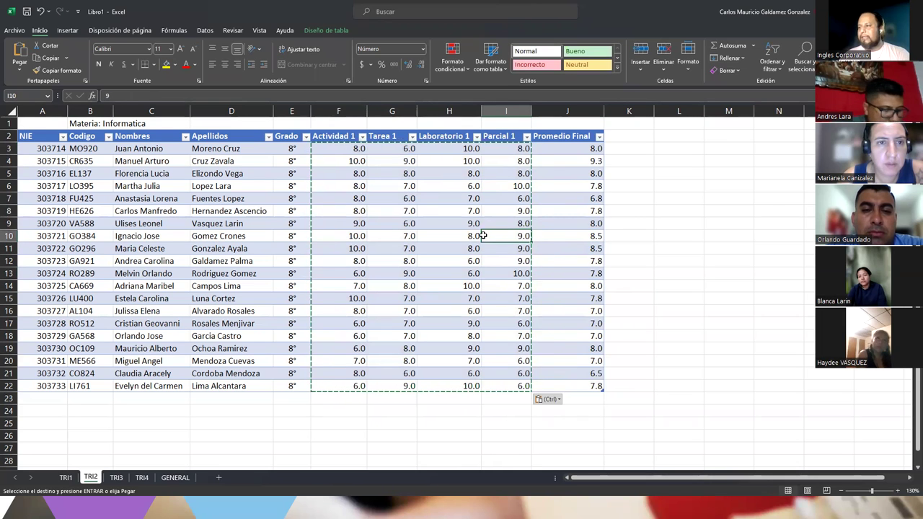
{"action": "key", "text": "Escape"}
{"action": "left_click", "coordinate": [432, 210]}
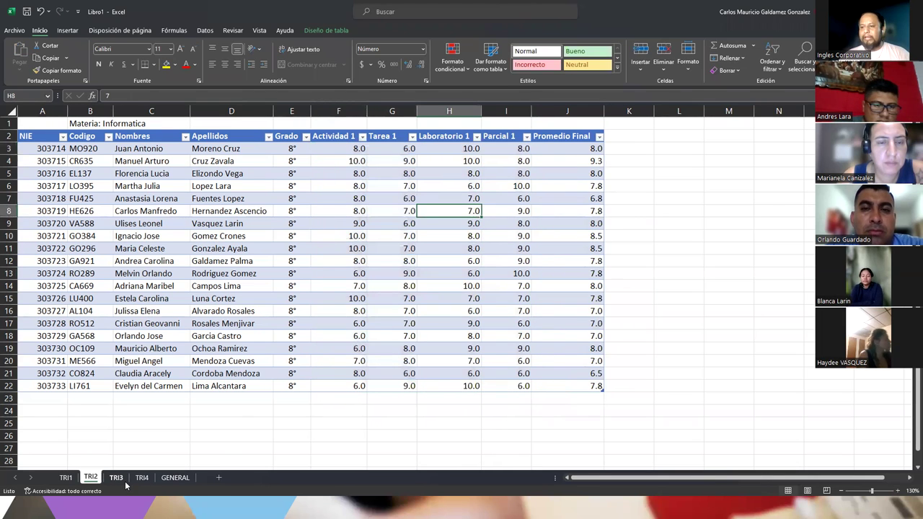
Step: Convert the random grades in F3:I22 on TRI3 to fixed values with a copy and paste-values, and clear the copy marquee
{"action": "left_click", "coordinate": [121, 479]}
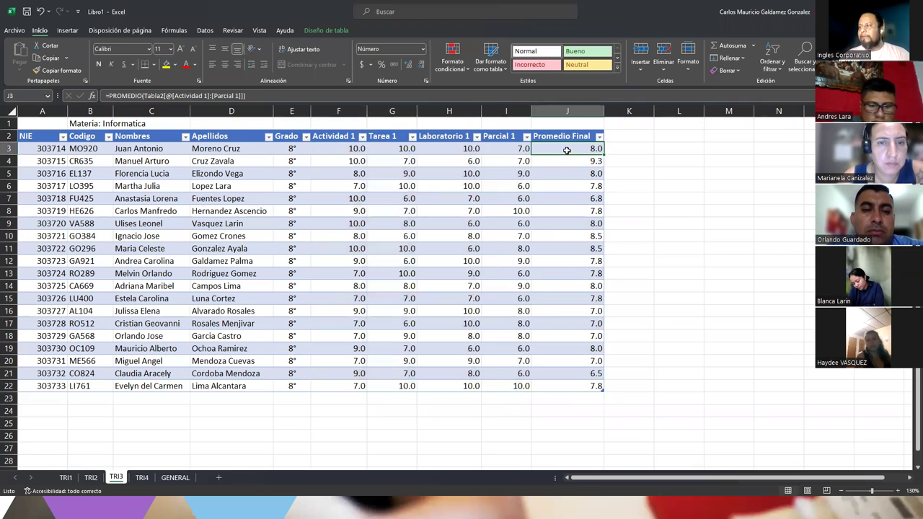
{"action": "left_click_drag", "start_coordinate": [567, 150], "coordinate": [567, 386]}
{"action": "left_click_drag", "start_coordinate": [336, 149], "coordinate": [488, 384]}
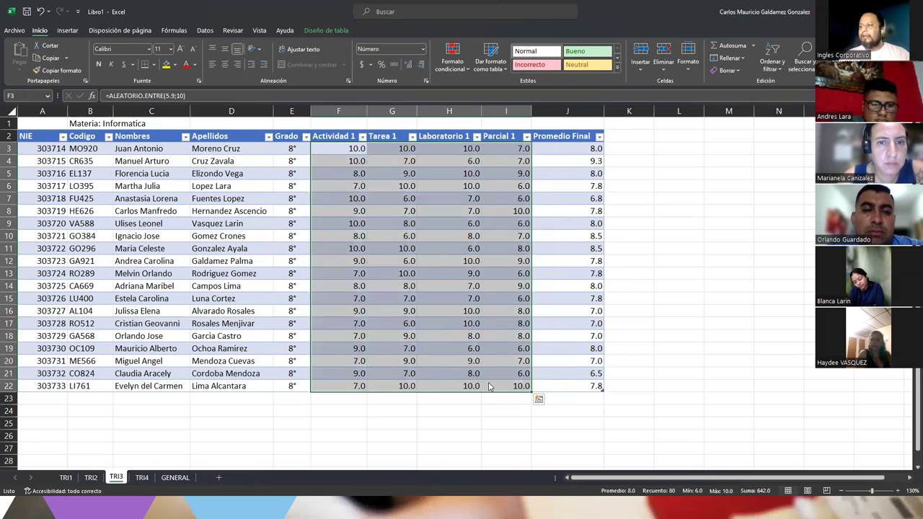
{"action": "right_click", "coordinate": [489, 387]}
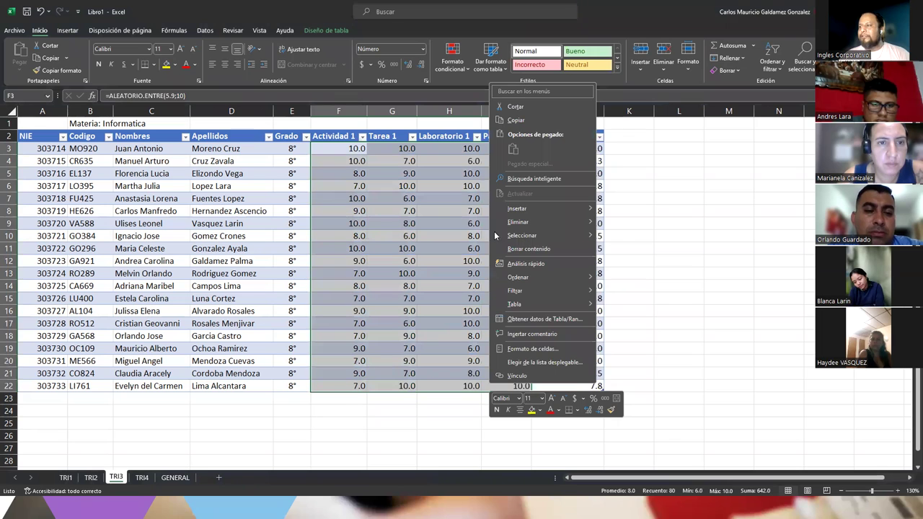
{"action": "left_click", "coordinate": [511, 120]}
{"action": "right_click", "coordinate": [334, 150]}
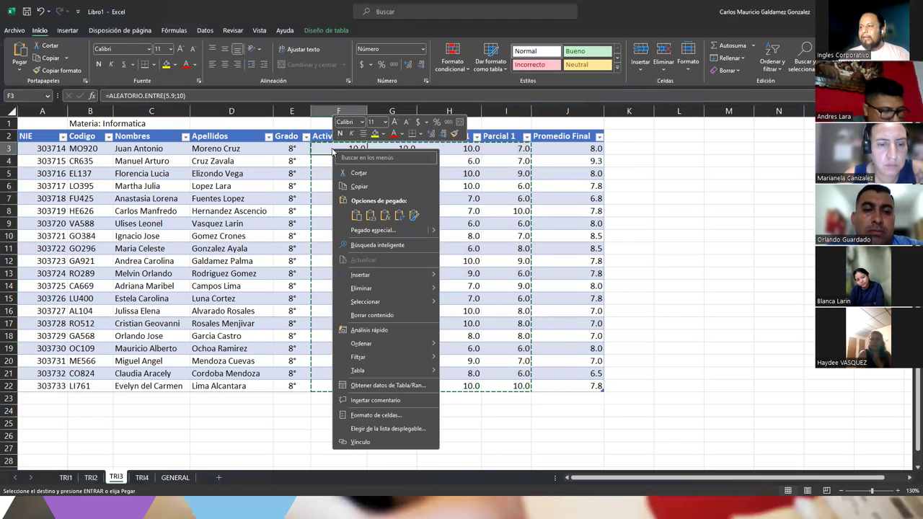
{"action": "left_click", "coordinate": [369, 216]}
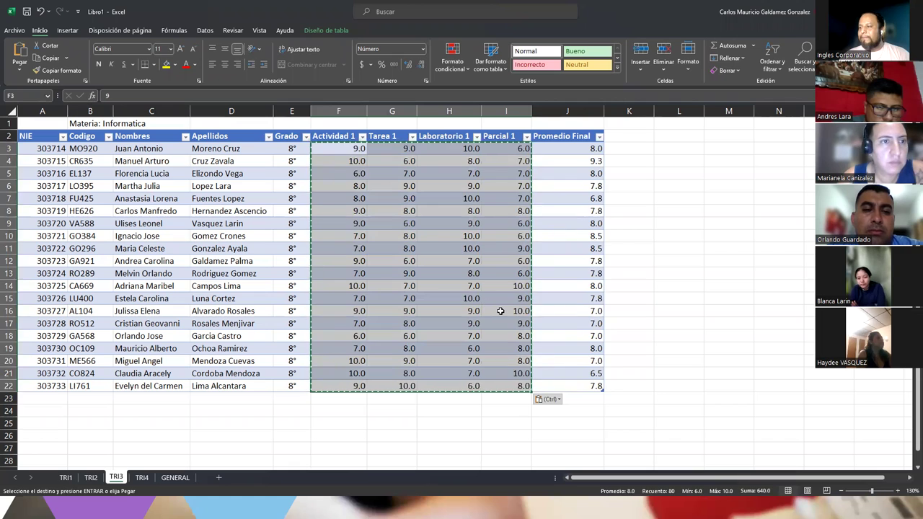
{"action": "left_click", "coordinate": [500, 311]}
{"action": "left_click", "coordinate": [386, 248]}
{"action": "left_click", "coordinate": [444, 245]}
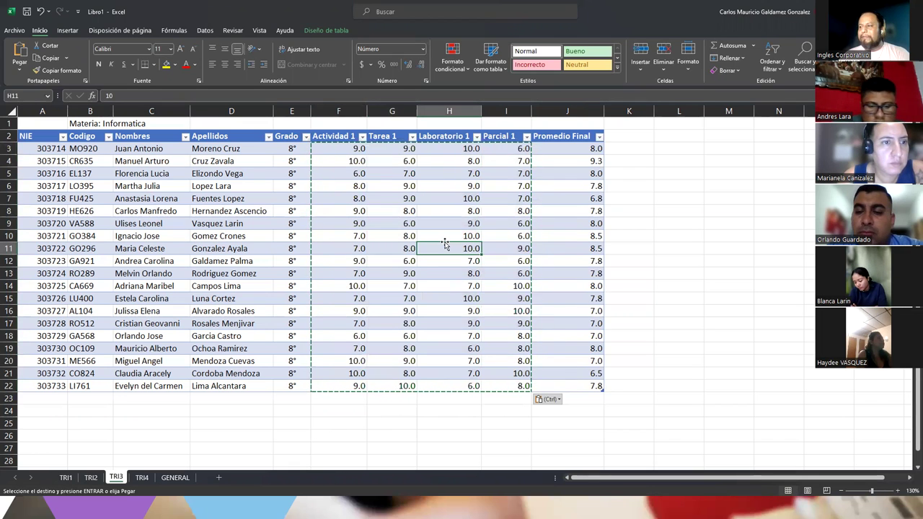
{"action": "left_click", "coordinate": [408, 225]}
{"action": "key", "text": "Escape"}
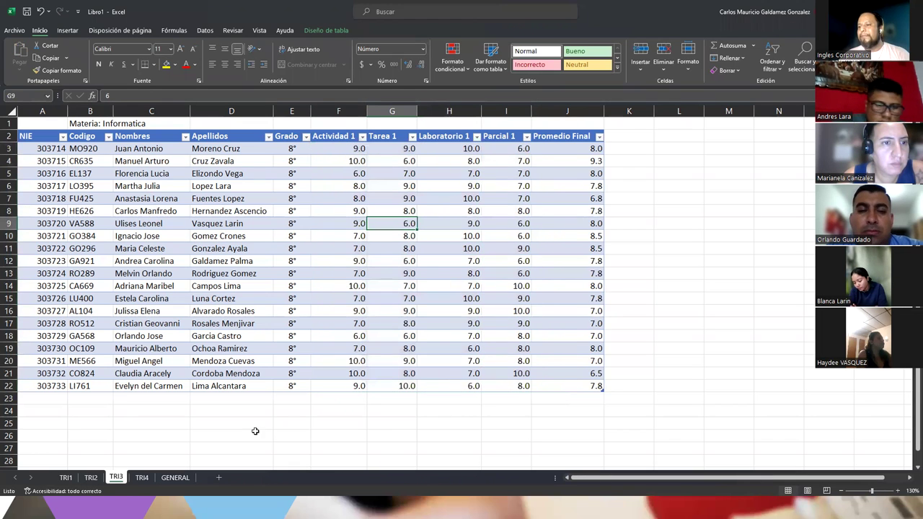
Step: Convert the random grades in F3:I22 on TRI4 to fixed values and check the Promedio Final formula in J3
{"action": "left_click", "coordinate": [142, 477]}
{"action": "left_click_drag", "start_coordinate": [377, 155], "coordinate": [544, 418]}
{"action": "right_click", "coordinate": [546, 418]}
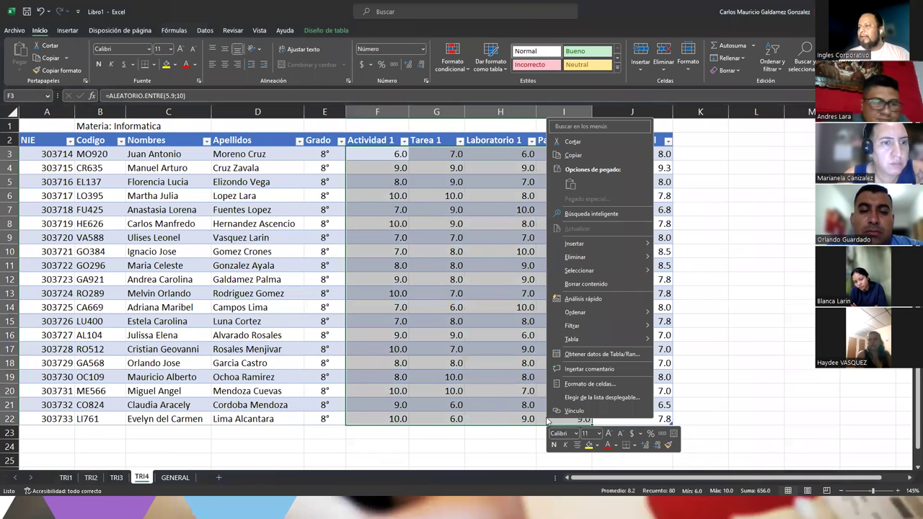
{"action": "left_click", "coordinate": [569, 155]}
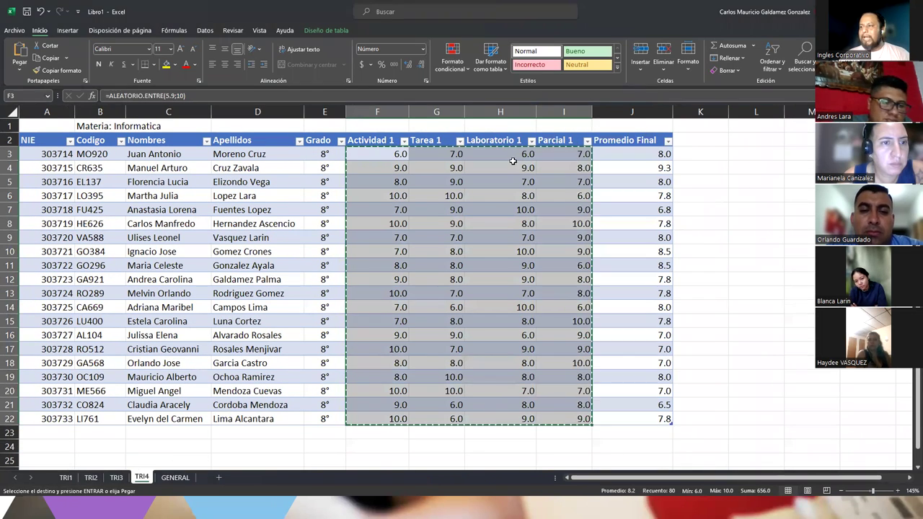
{"action": "left_click", "coordinate": [392, 154]}
{"action": "right_click", "coordinate": [393, 155]}
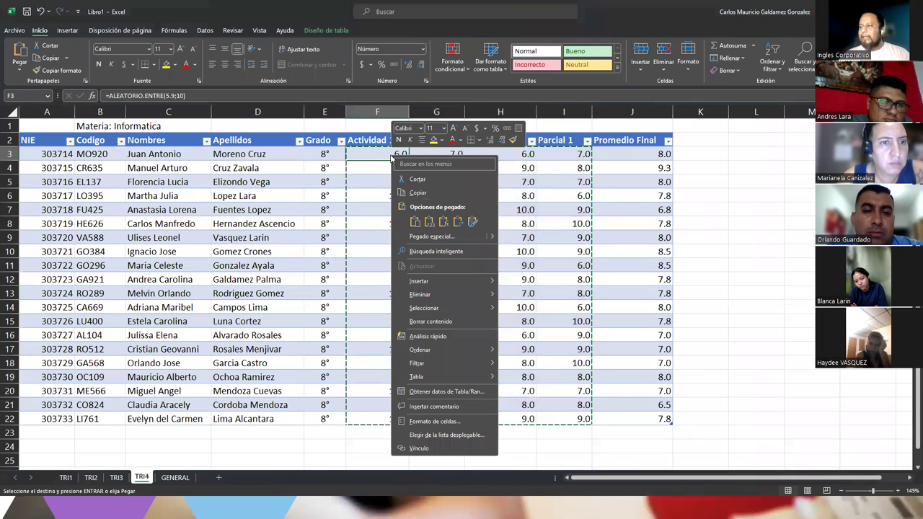
{"action": "left_click", "coordinate": [428, 223]}
{"action": "left_click", "coordinate": [487, 264]}
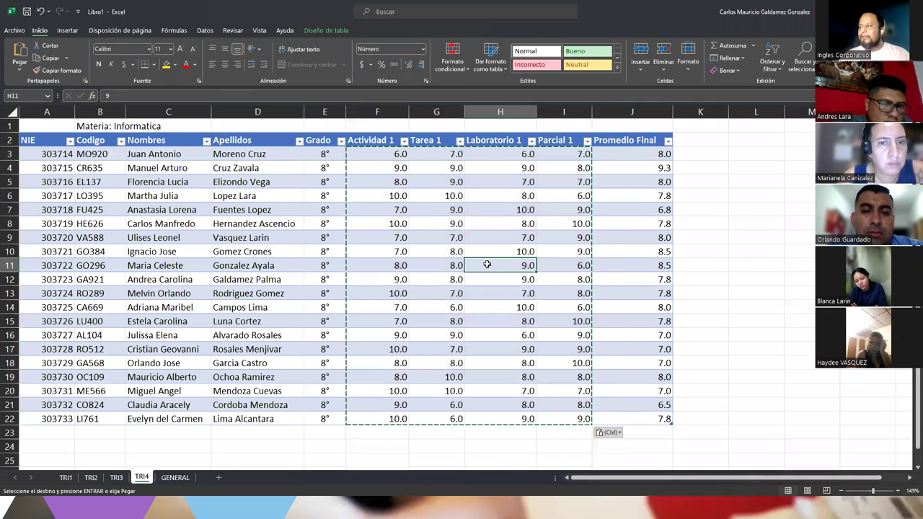
{"action": "left_click", "coordinate": [628, 155]}
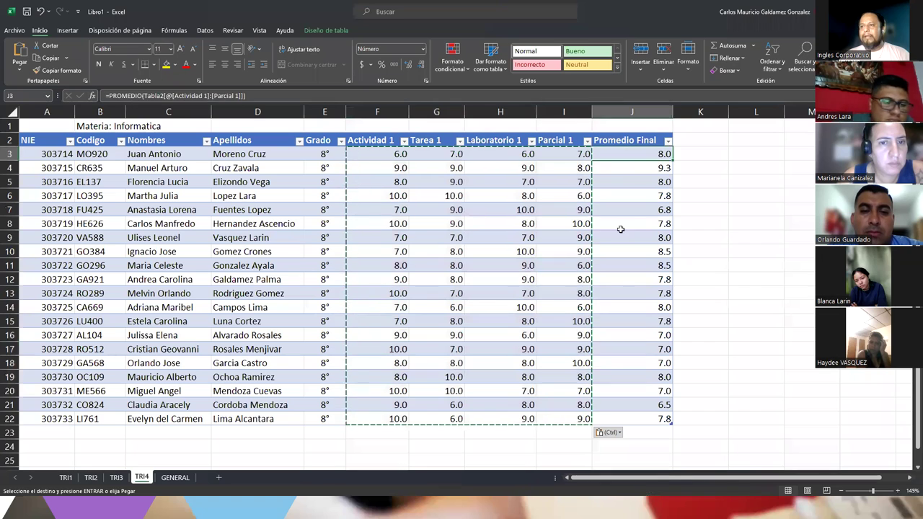
{"action": "left_click", "coordinate": [516, 250]}
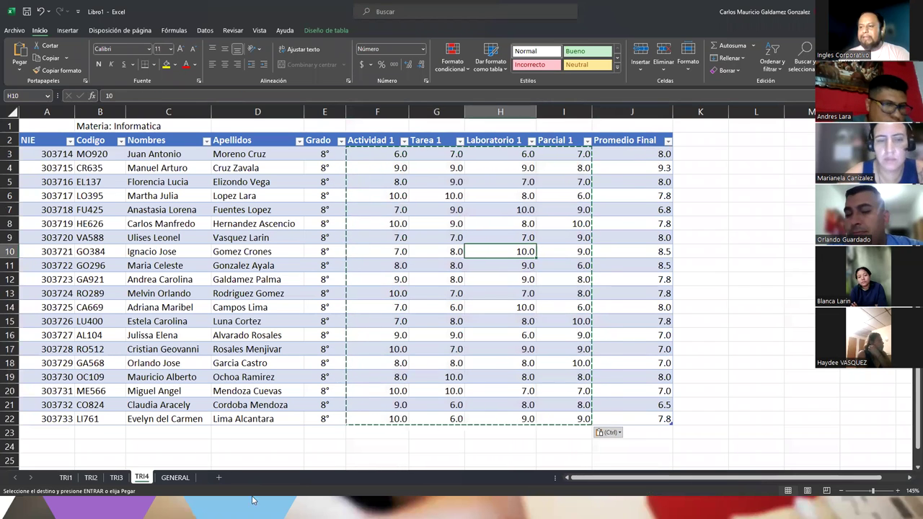
Step: Unprotect the GENERAL sheet by entering the sheet password
{"action": "left_click", "coordinate": [176, 477]}
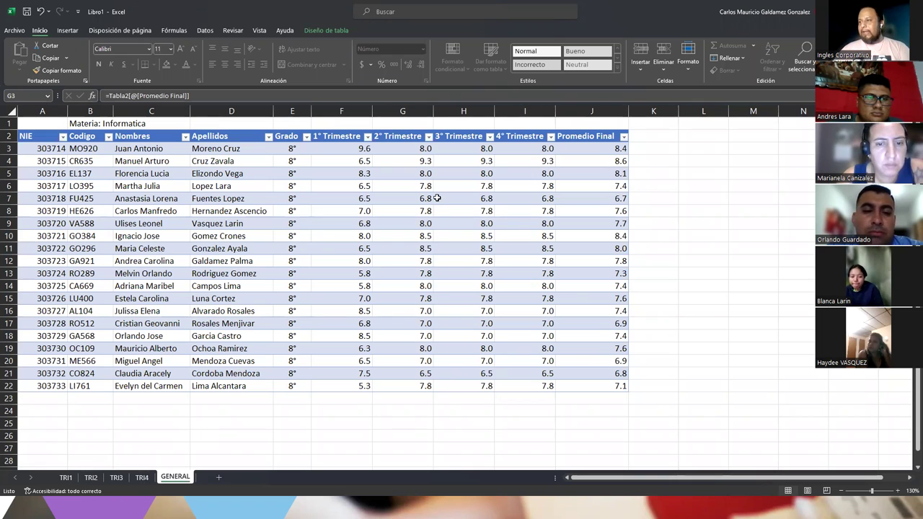
{"action": "left_click", "coordinate": [232, 33]}
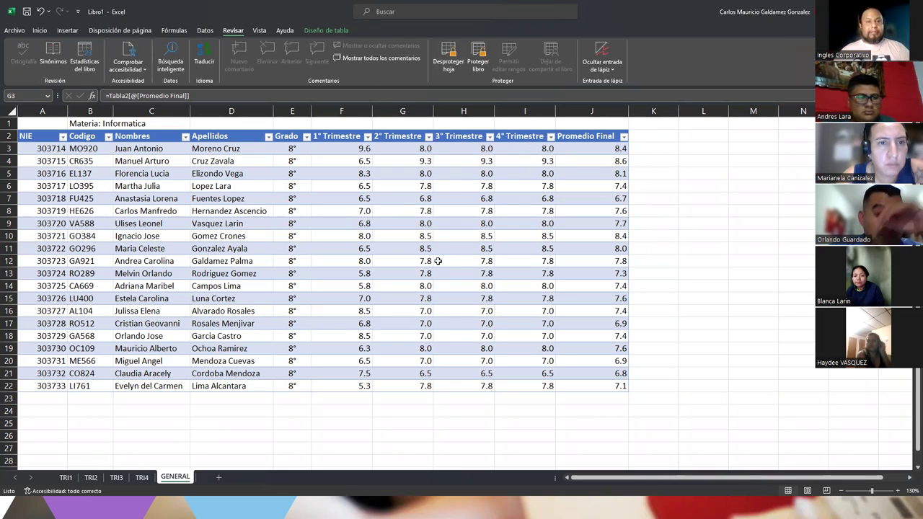
{"action": "left_click", "coordinate": [446, 65]}
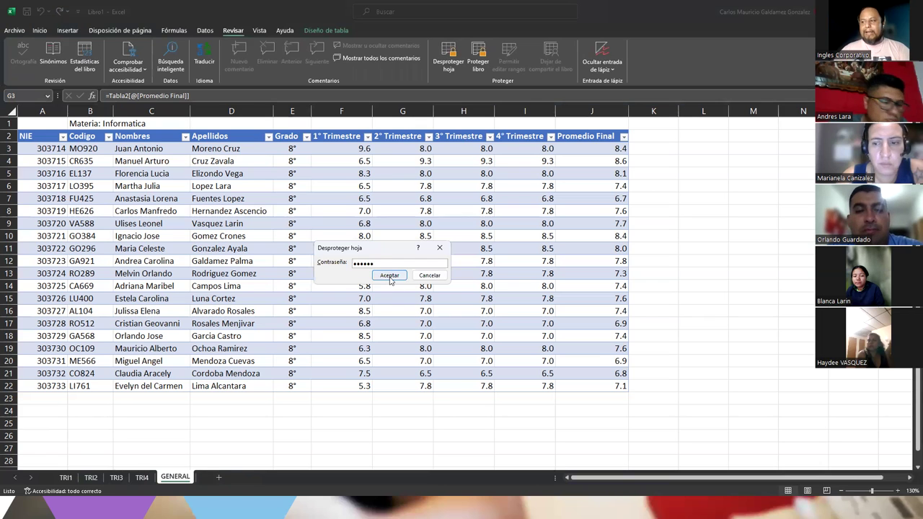
{"action": "left_click", "coordinate": [389, 276]}
Step: Try overwriting the 2° Trimestre formula in G7 on GENERAL with 6, and undo the entry
{"action": "left_click", "coordinate": [395, 238]}
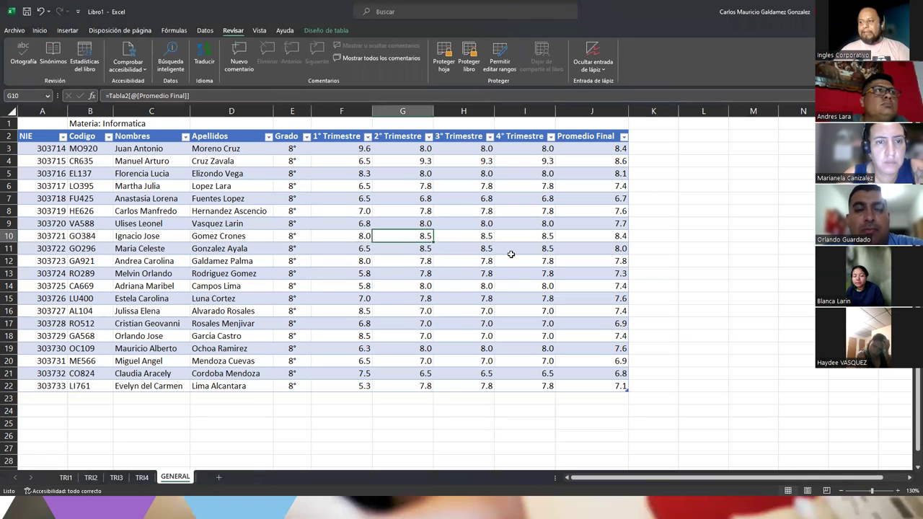
{"action": "left_click", "coordinate": [476, 185]}
{"action": "left_click_drag", "start_coordinate": [287, 172], "coordinate": [513, 373]}
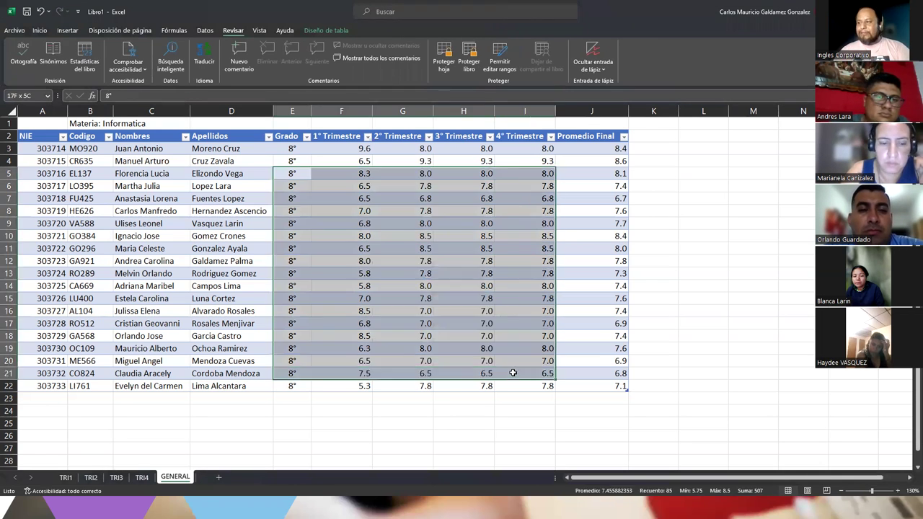
{"action": "left_click", "coordinate": [413, 198]}
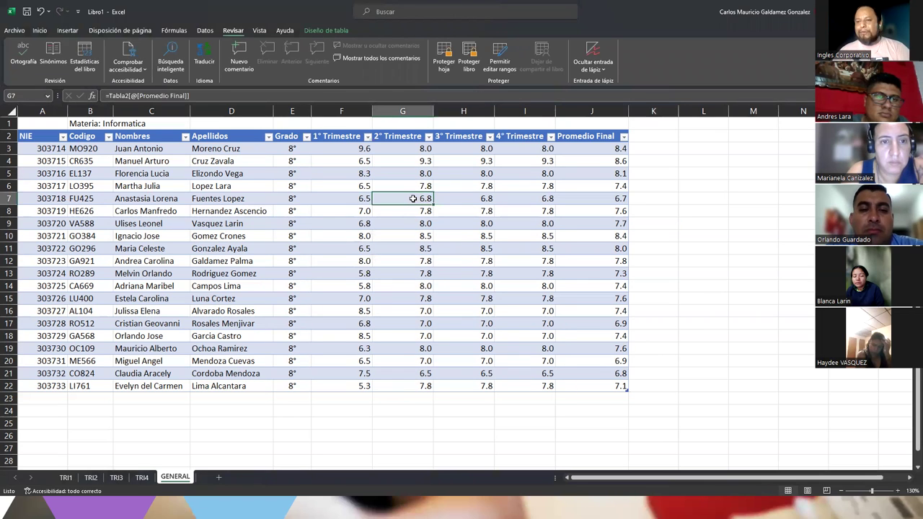
{"action": "type", "text": "6"}
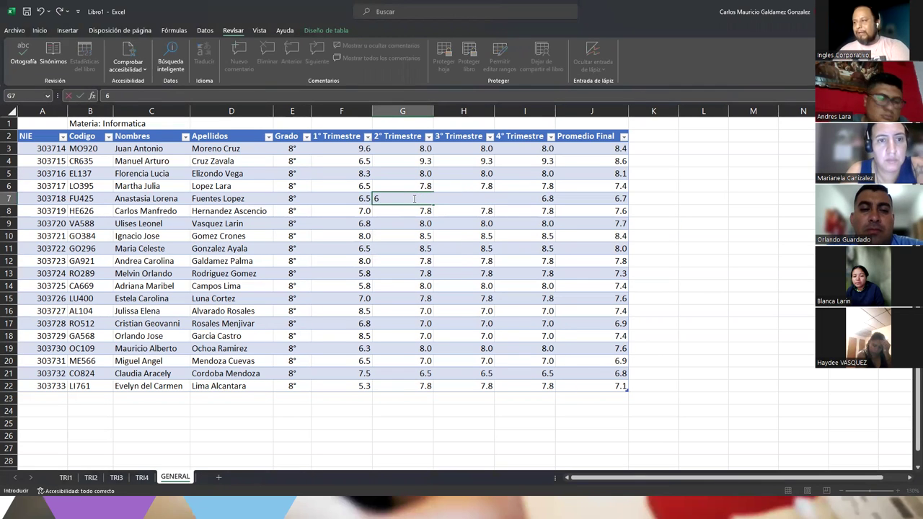
{"action": "key", "text": "Return"}
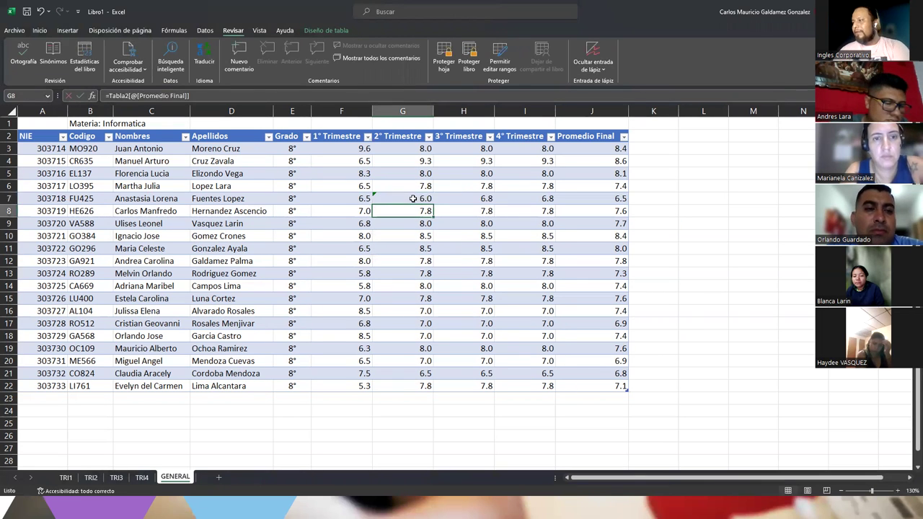
{"action": "key", "text": "ctrl+z"}
{"action": "left_click", "coordinate": [461, 221]}
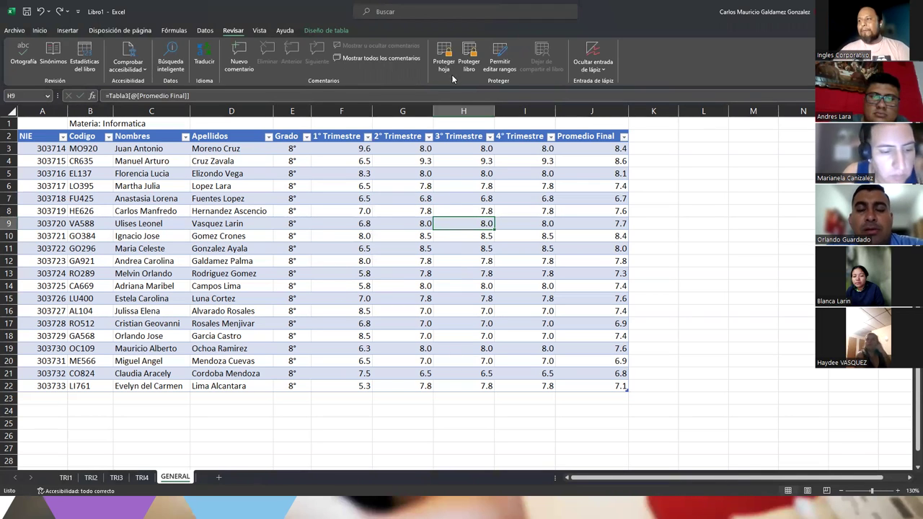
{"action": "left_click", "coordinate": [348, 240]}
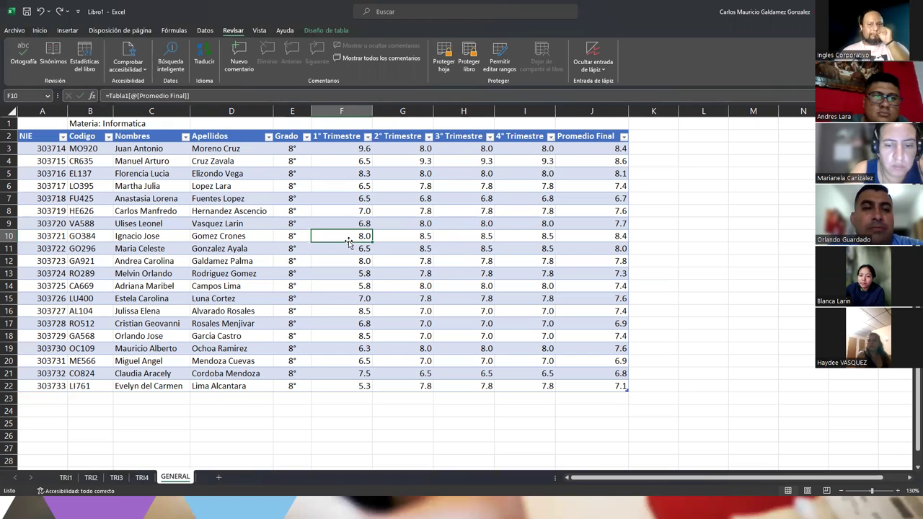
Step: Review the TRI1, TRI2, TRI3 and TRI4 sheets in turn, ending back on GENERAL
{"action": "left_click", "coordinate": [361, 247]}
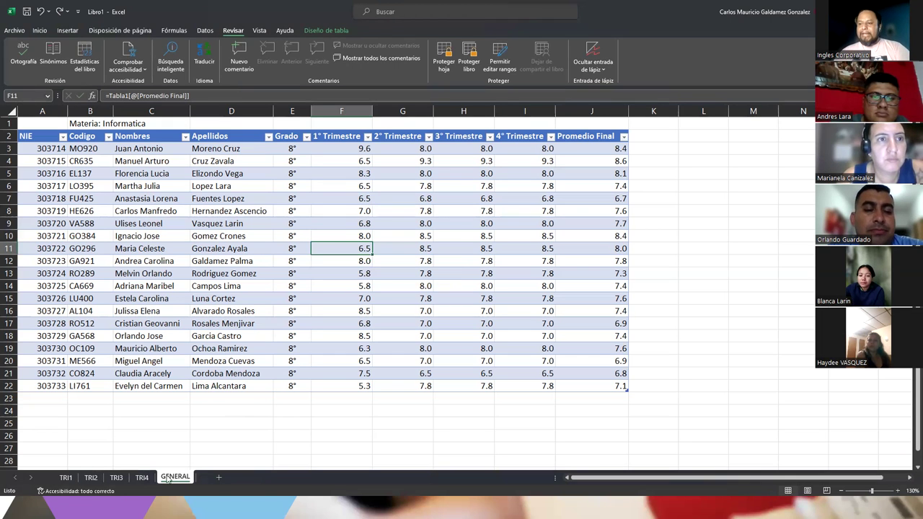
{"action": "left_click", "coordinate": [65, 478]}
{"action": "left_click", "coordinate": [91, 478]}
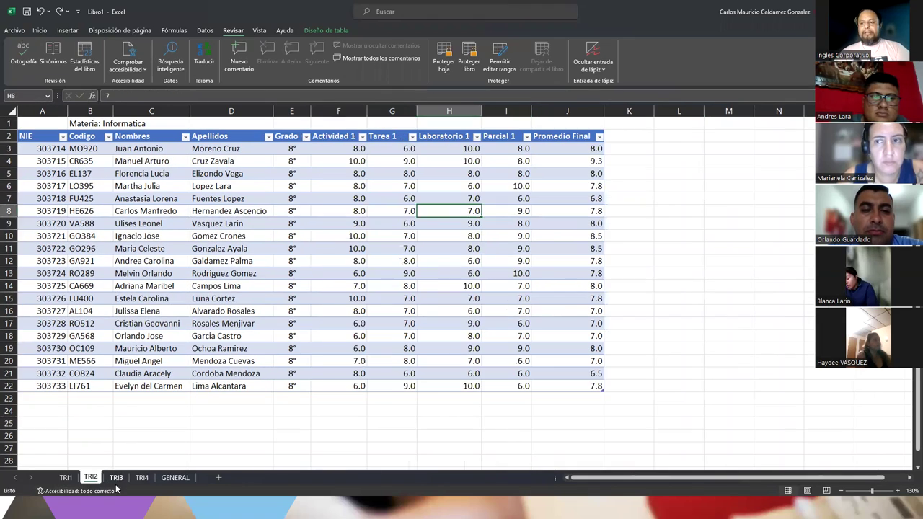
{"action": "left_click", "coordinate": [116, 478]}
{"action": "left_click", "coordinate": [142, 478]}
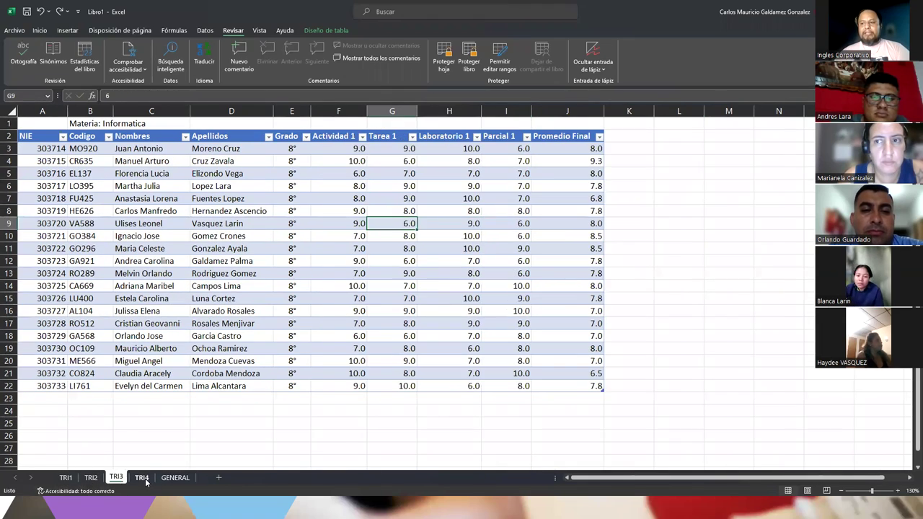
{"action": "left_click", "coordinate": [175, 478]}
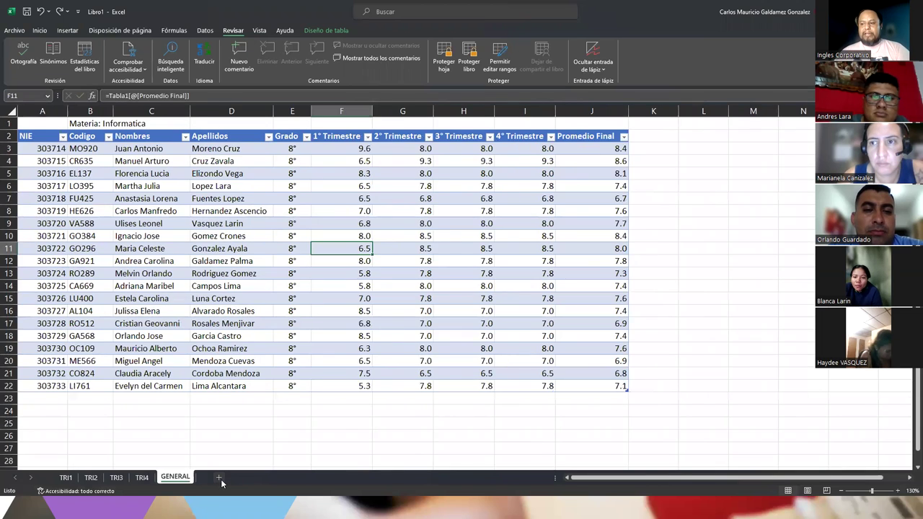
Step: Add a blank sheet after GENERAL and delete it again
{"action": "left_click", "coordinate": [219, 478]}
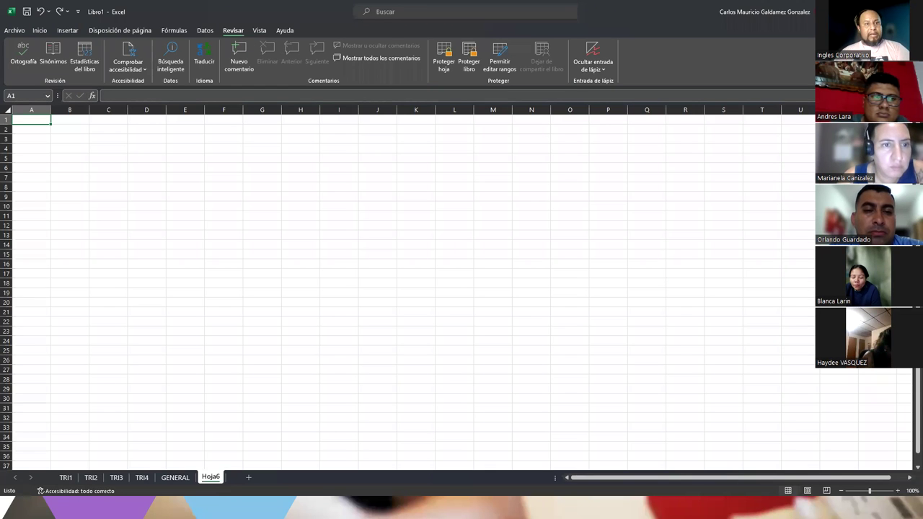
{"action": "right_click", "coordinate": [207, 482]}
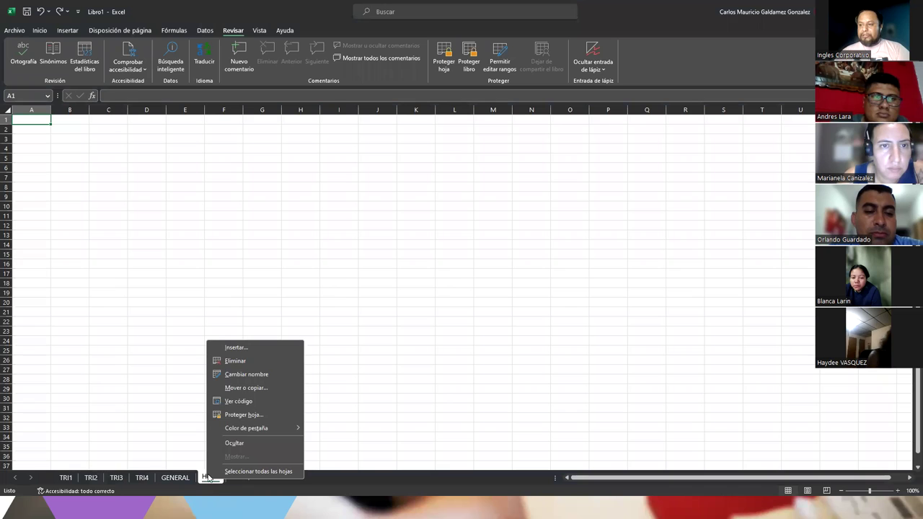
{"action": "left_click", "coordinate": [315, 342]}
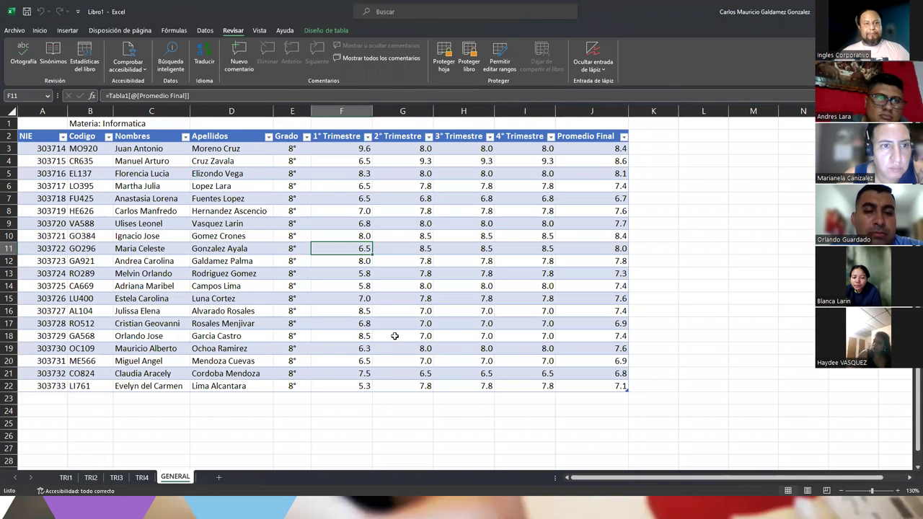
Step: Protect the workbook structure, entering and confirming the workbook password
{"action": "left_click", "coordinate": [394, 336]}
{"action": "left_click", "coordinate": [469, 63]}
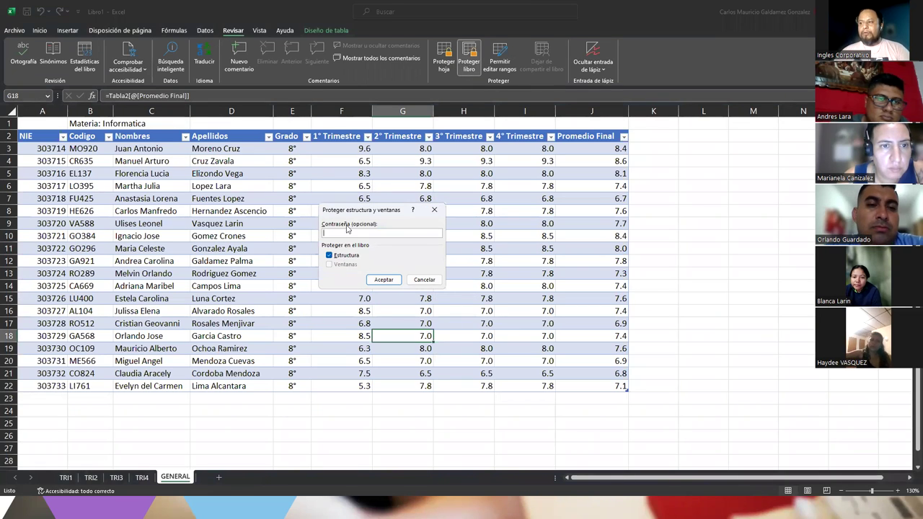
{"action": "type", "text": "1"}
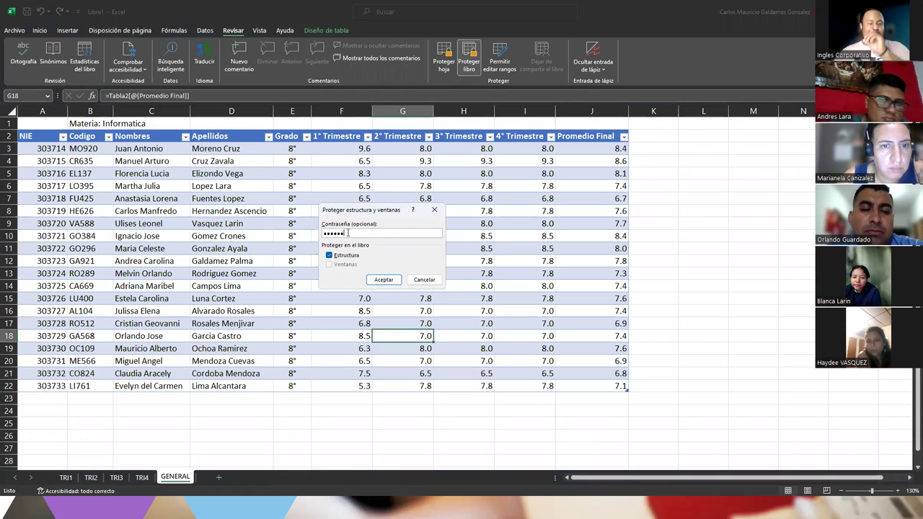
{"action": "left_click", "coordinate": [384, 280]}
{"action": "type", "text": "****"}
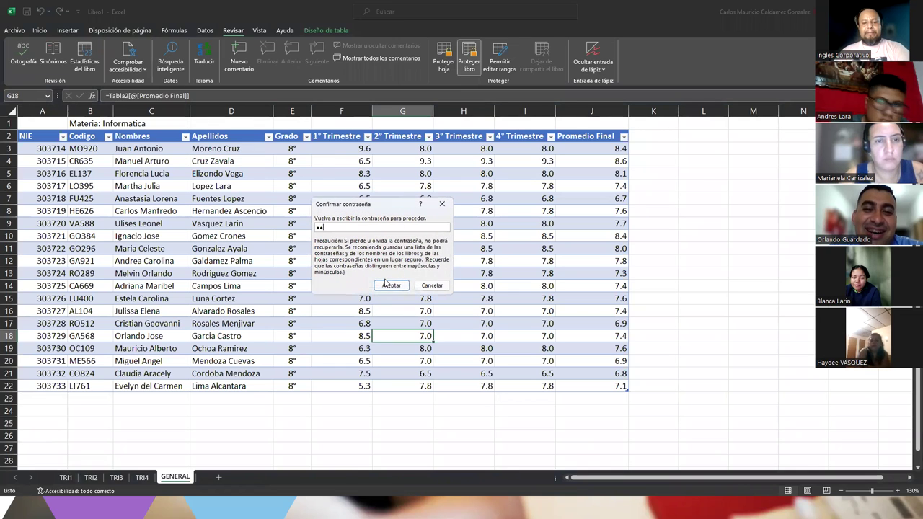
{"action": "left_click", "coordinate": [384, 282]}
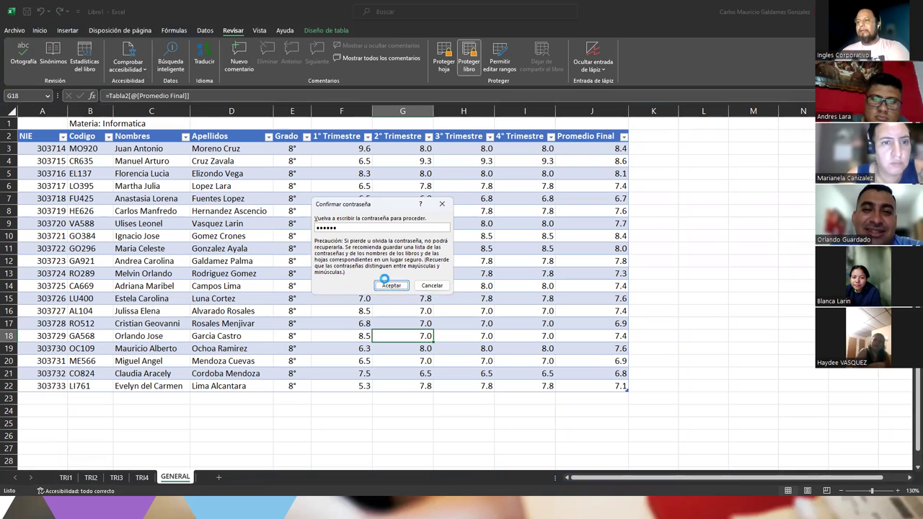
Step: Try copying the trimester averages in F6:G20 on GENERAL to L11, and undo the paste
{"action": "left_click", "coordinate": [364, 323]}
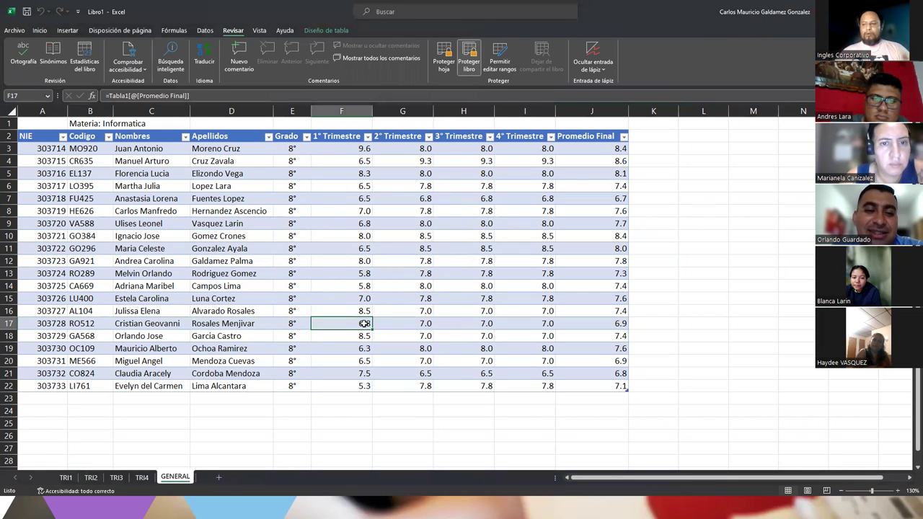
{"action": "left_click_drag", "start_coordinate": [294, 186], "coordinate": [423, 339]}
{"action": "left_click_drag", "start_coordinate": [685, 187], "coordinate": [436, 270]}
{"action": "left_click_drag", "start_coordinate": [340, 184], "coordinate": [403, 360]}
{"action": "key", "text": "ctrl+c"}
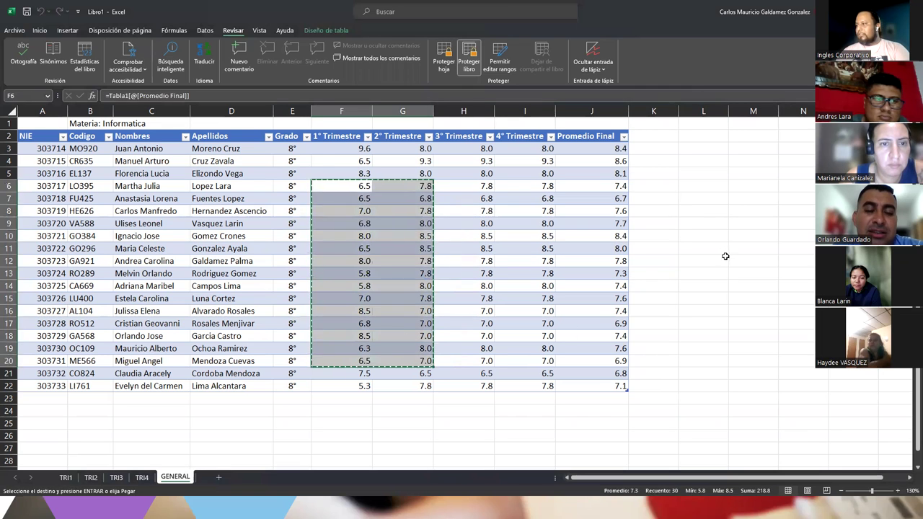
{"action": "left_click", "coordinate": [724, 252]}
{"action": "key", "text": "ctrl+v"}
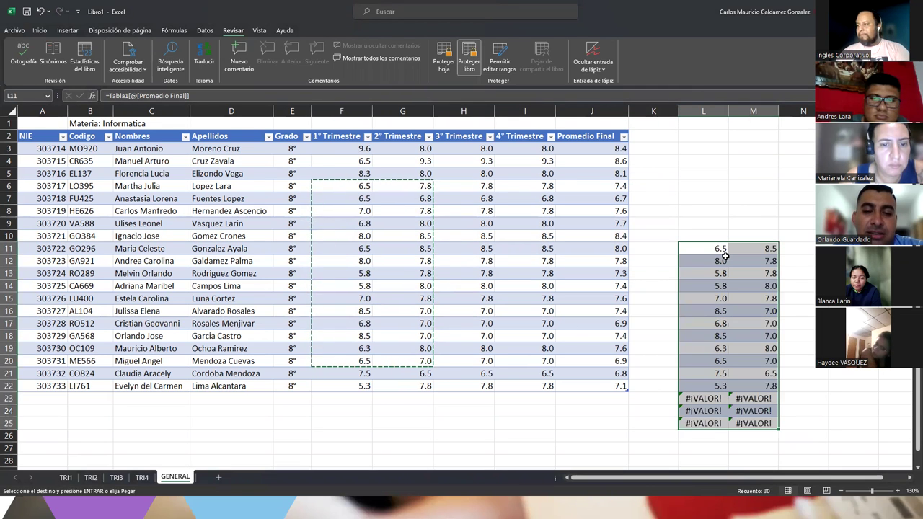
{"action": "key", "text": "ctrl+z"}
Step: Try clearing the 2° Trimestre formula in G10 on GENERAL, and undo the deletion
{"action": "left_click", "coordinate": [599, 224]}
{"action": "left_click", "coordinate": [412, 234]}
{"action": "key", "text": "Delete"}
{"action": "key", "text": "ctrl+z"}
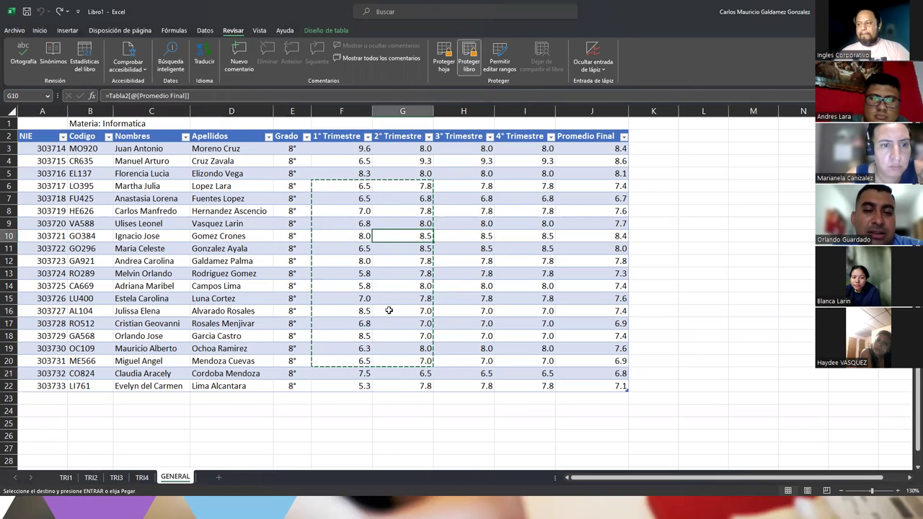
{"action": "left_click", "coordinate": [388, 310]}
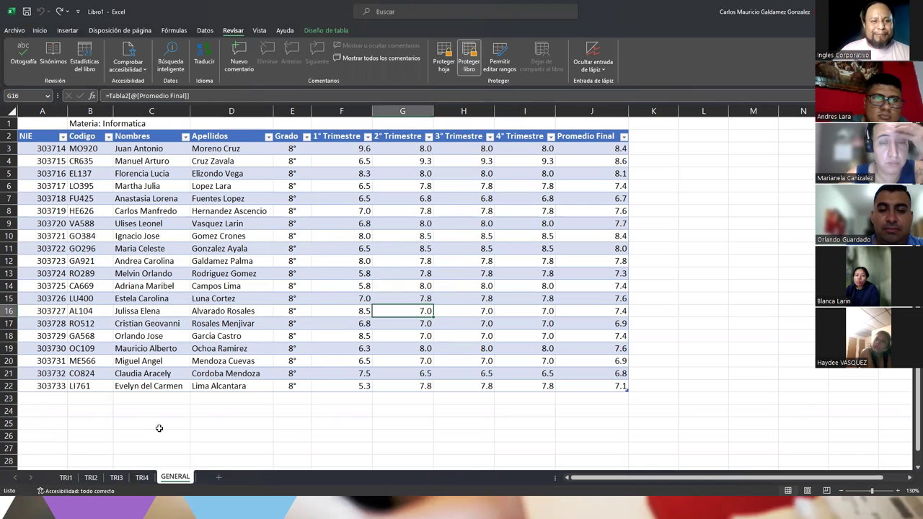
Step: Check which sheet commands are available for TRI3 under workbook protection, and return to GENERAL
{"action": "right_click", "coordinate": [108, 480]}
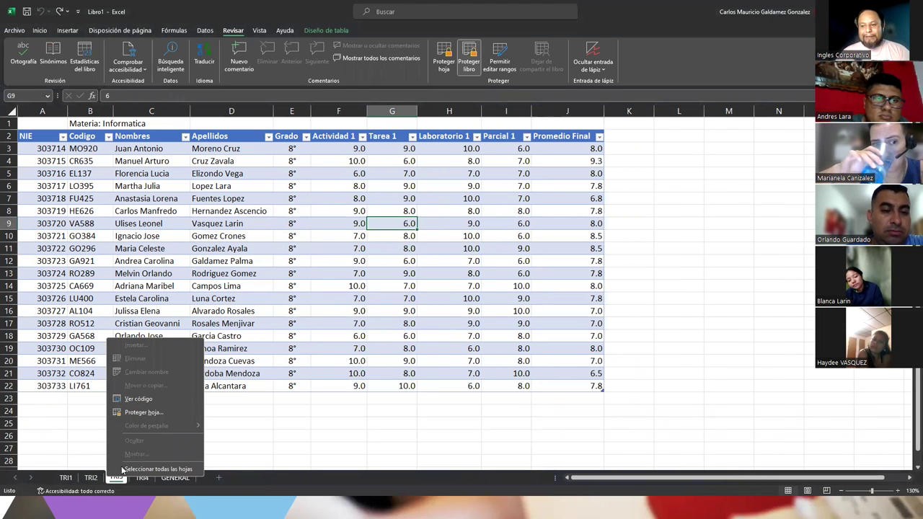
{"action": "left_click", "coordinate": [114, 480]}
{"action": "right_click", "coordinate": [115, 479]}
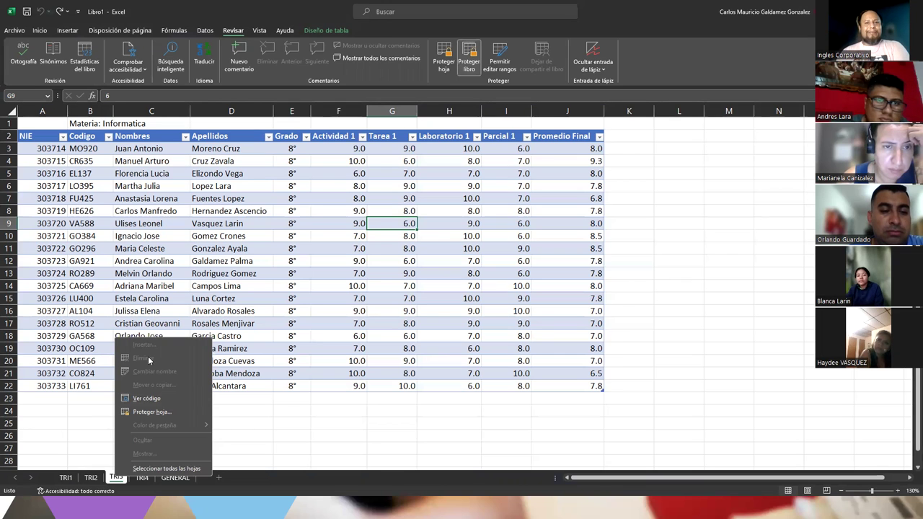
{"action": "left_click", "coordinate": [166, 483]}
{"action": "left_click", "coordinate": [168, 479]}
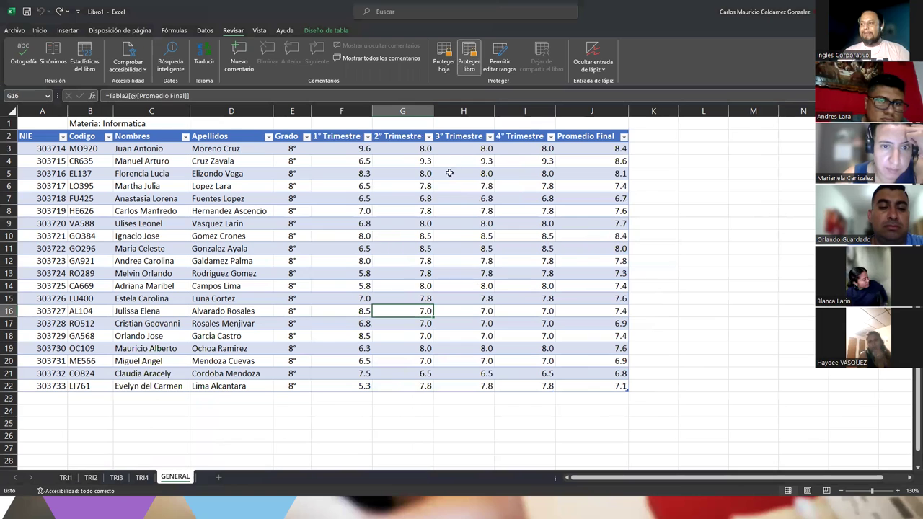
Step: Try clearing the whole 3° Trimestre column, H3:H22, on GENERAL, and undo the deletion
{"action": "left_click_drag", "start_coordinate": [468, 148], "coordinate": [445, 385]}
{"action": "key", "text": "Delete"}
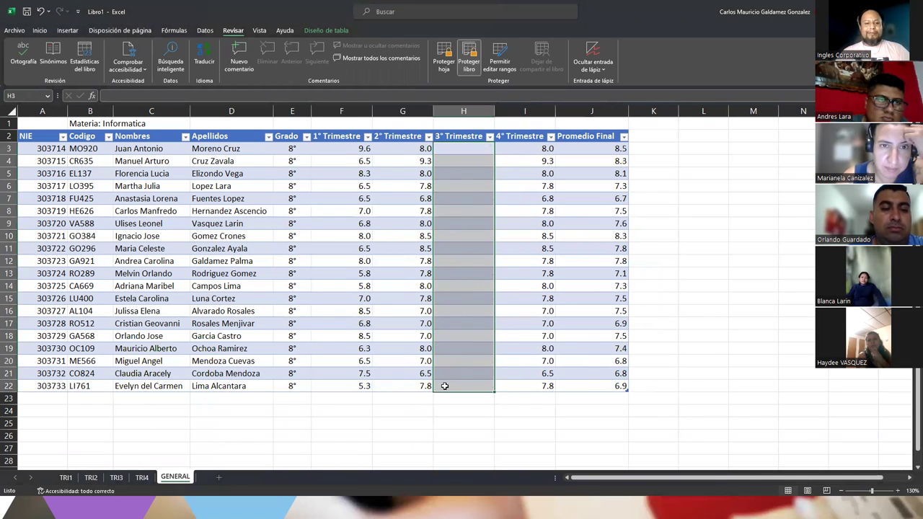
{"action": "key", "text": "ctrl+z"}
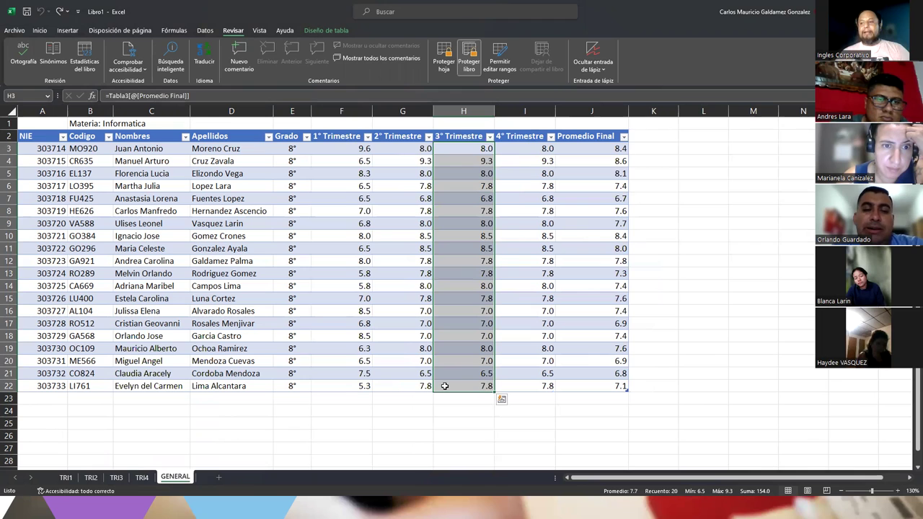
Step: Check the commands available for the TRI3 sheet again and try to rename it while the workbook is protected
{"action": "left_click", "coordinate": [116, 478]}
{"action": "right_click", "coordinate": [117, 477]}
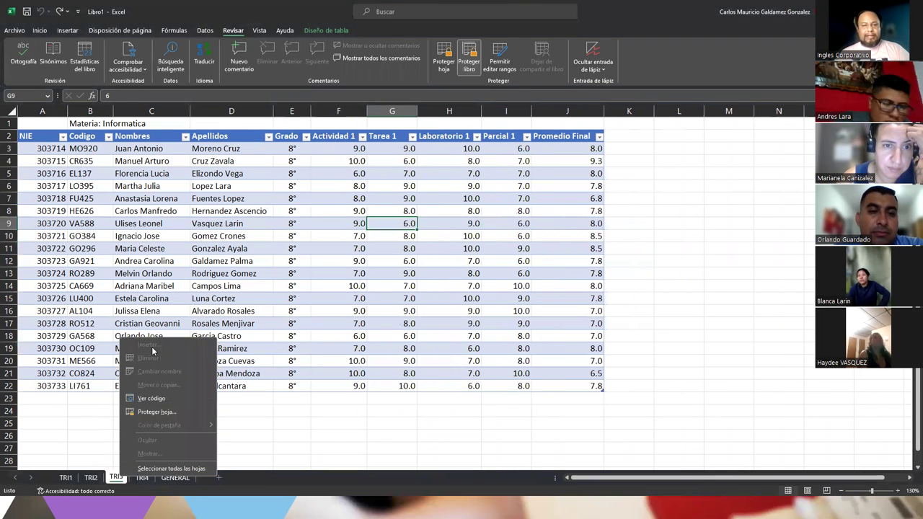
{"action": "left_click", "coordinate": [245, 477]}
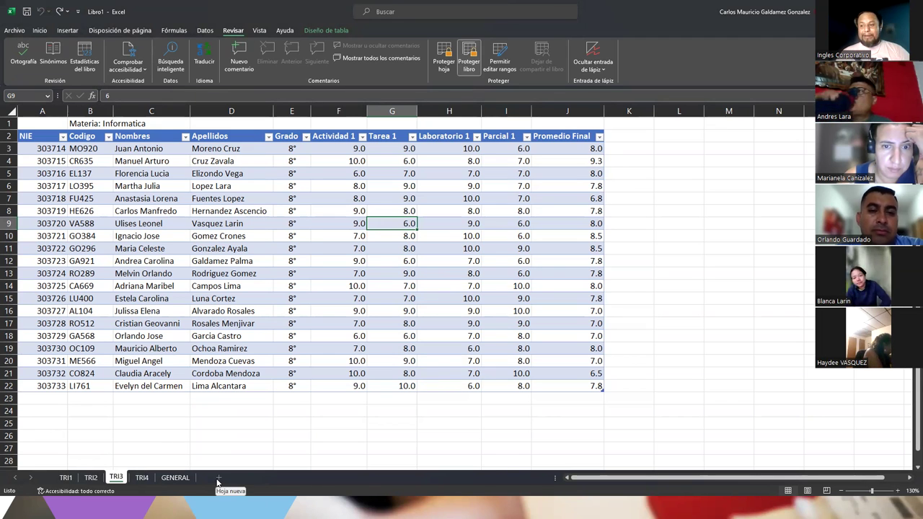
{"action": "right_click", "coordinate": [121, 477]}
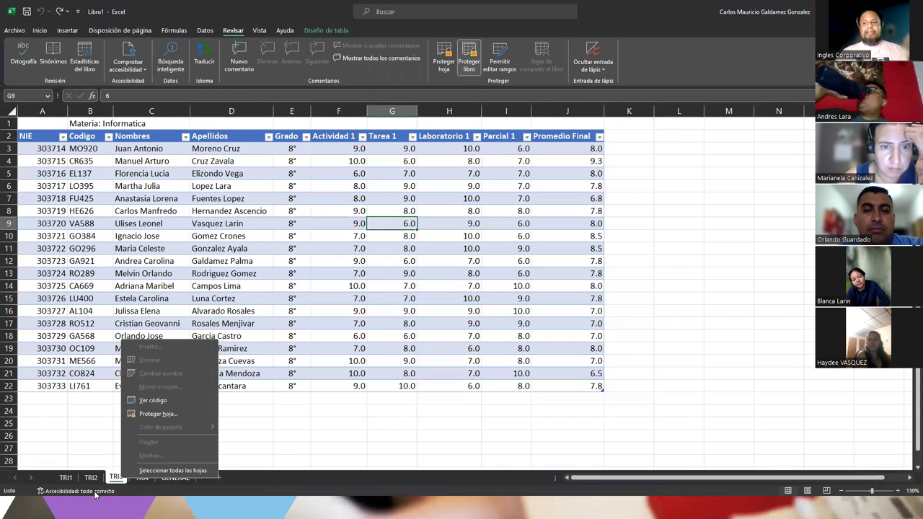
{"action": "double_click", "coordinate": [116, 478]}
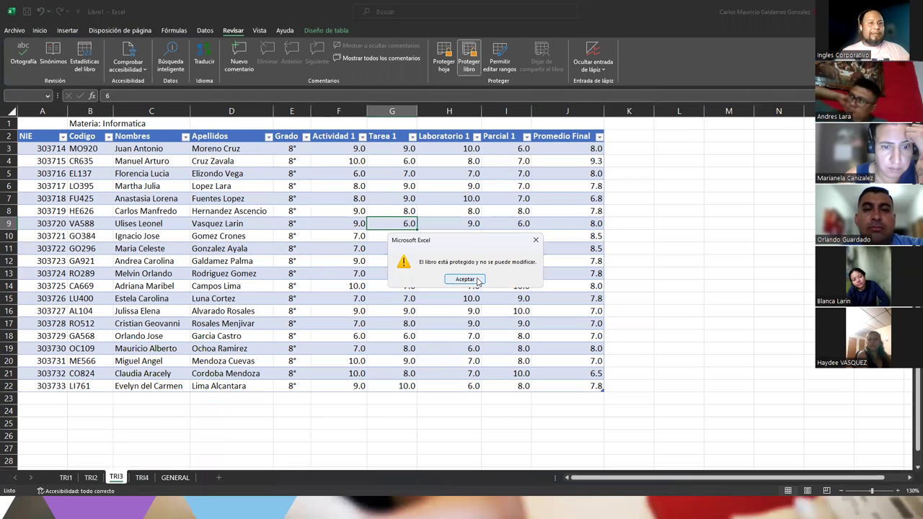
{"action": "left_click", "coordinate": [477, 280]}
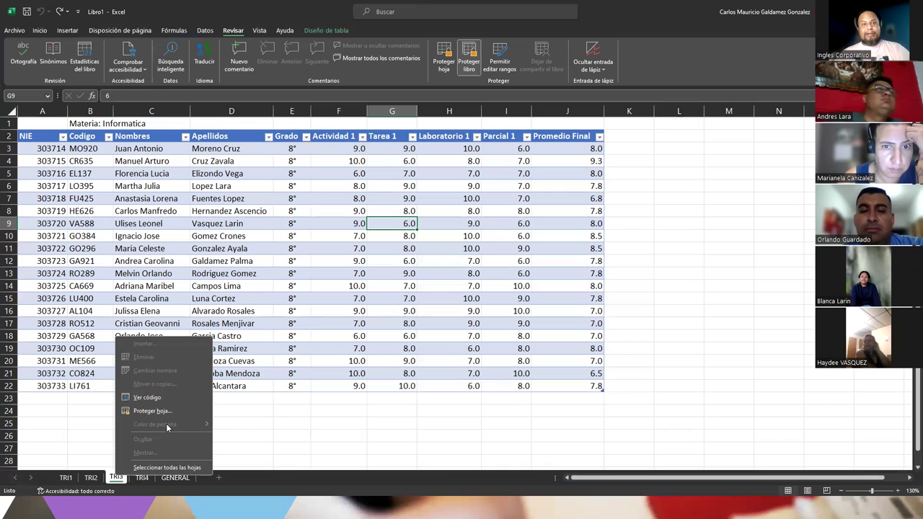
Step: Unprotect the workbook structure by entering the workbook password
{"action": "left_click", "coordinate": [470, 64]}
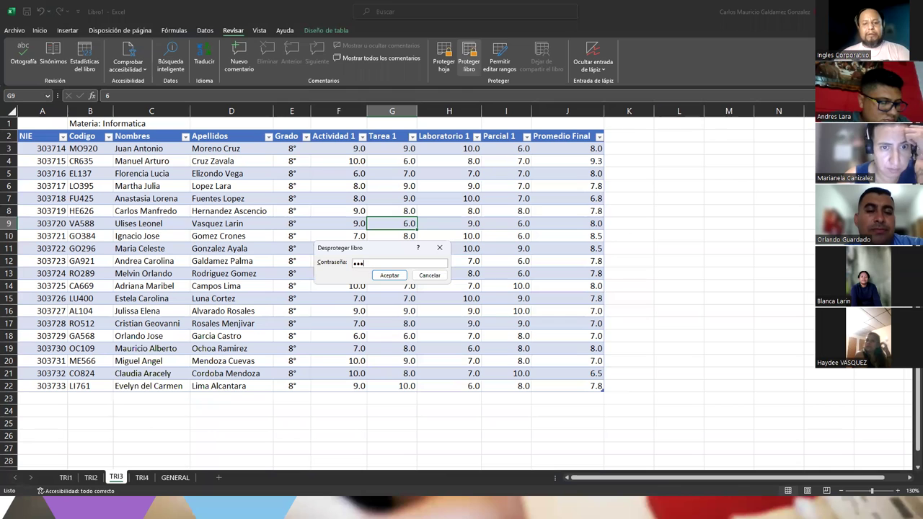
{"action": "left_click", "coordinate": [389, 275]}
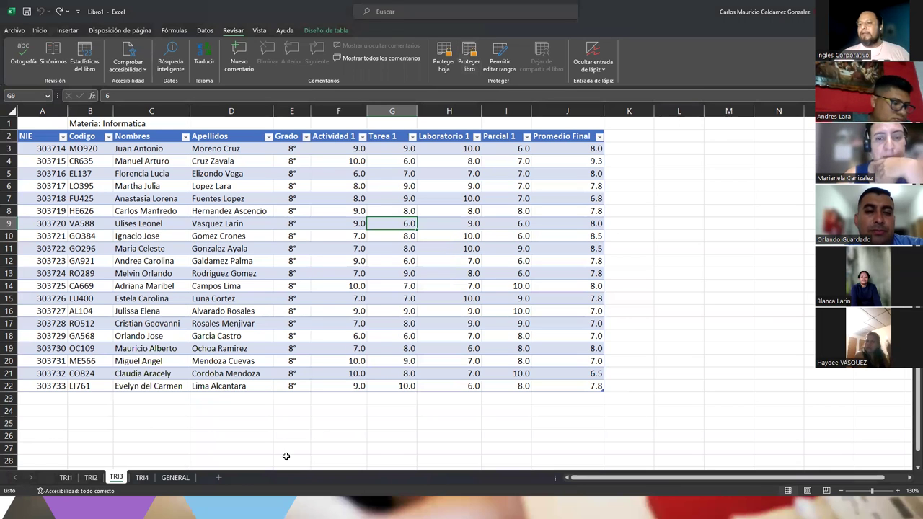
Step: Start deleting the TRI3 sheet, and cancel the deletion at the confirmation
{"action": "right_click", "coordinate": [122, 481]}
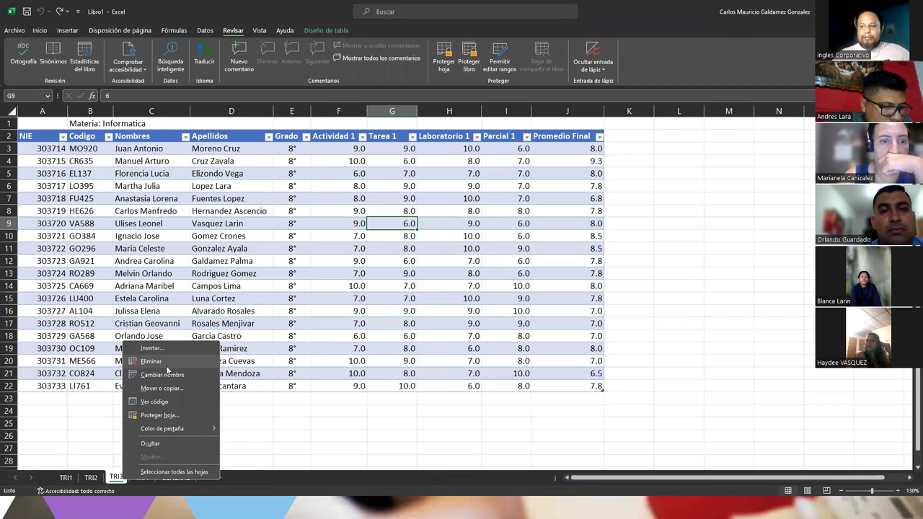
{"action": "left_click", "coordinate": [167, 363]}
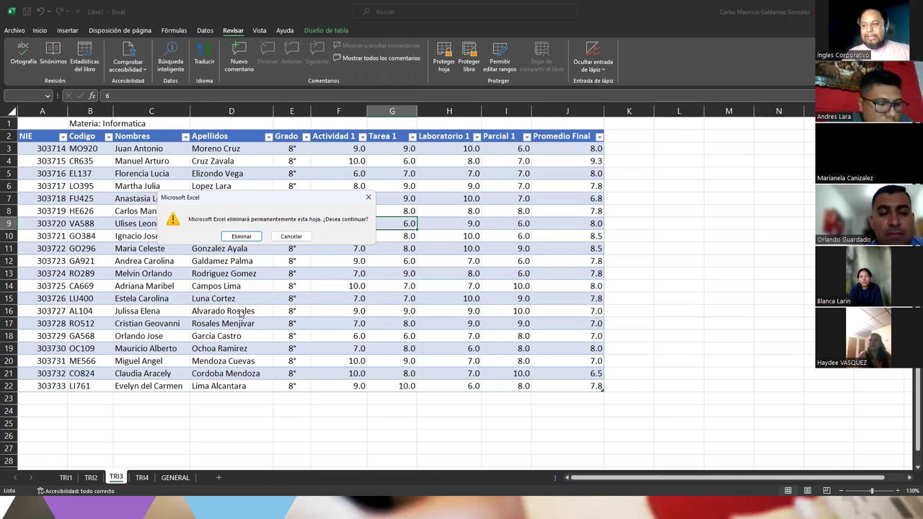
{"action": "left_click", "coordinate": [292, 237]}
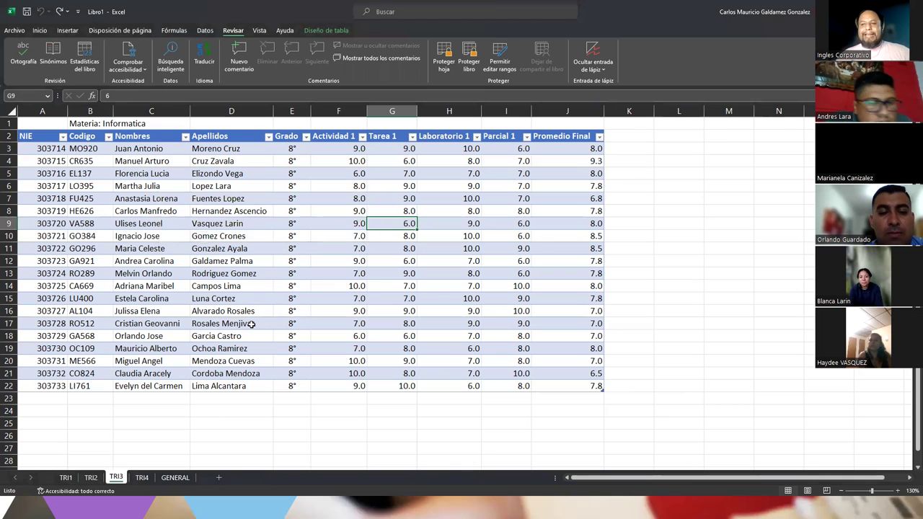
{"action": "left_click", "coordinate": [250, 325]}
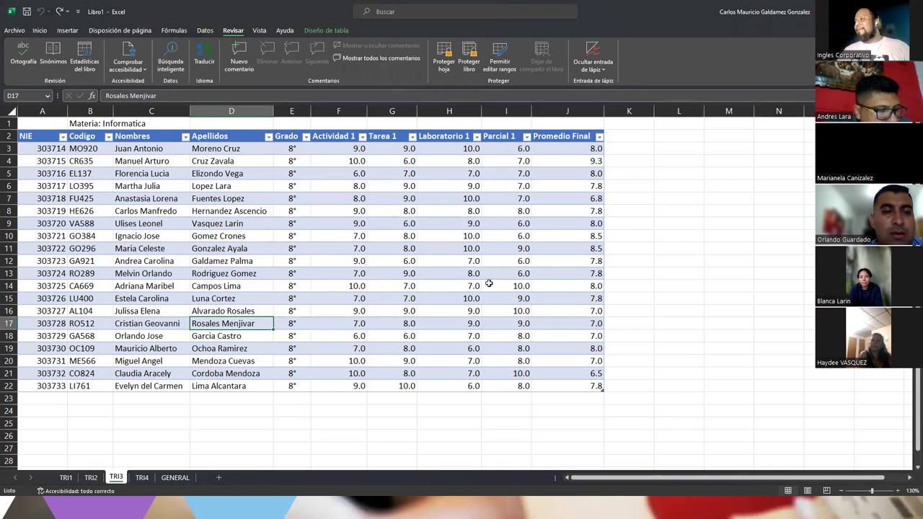
{"action": "left_click", "coordinate": [211, 298]}
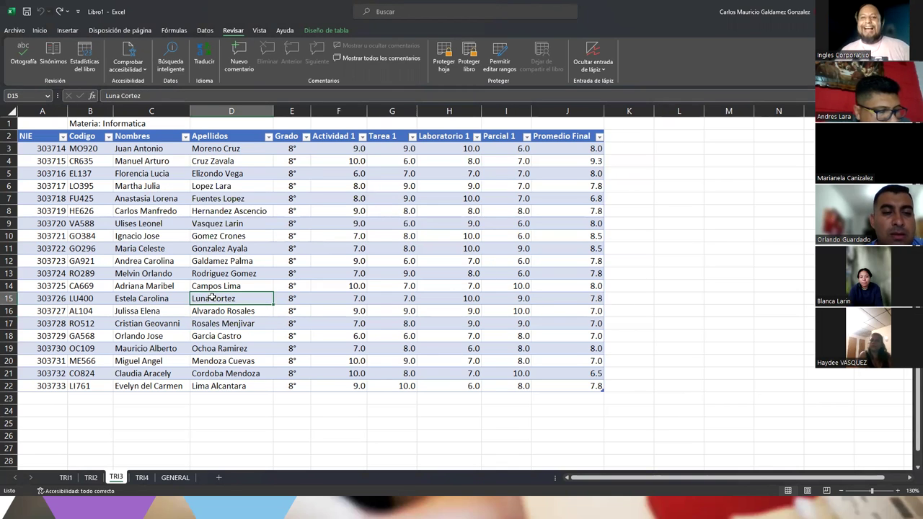
Step: Look through the grade tables on TRI1, TRI2, TRI3 and TRI4 in order
{"action": "left_click", "coordinate": [66, 478]}
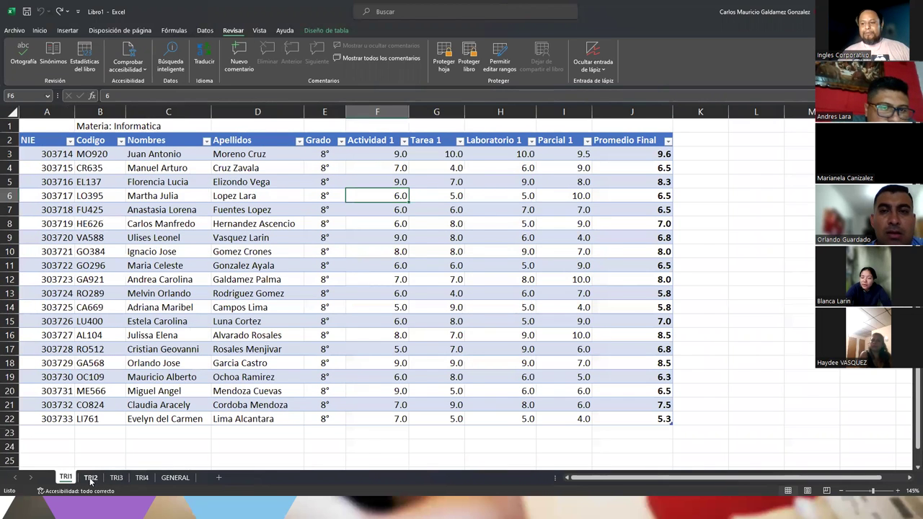
{"action": "left_click", "coordinate": [90, 478]}
{"action": "left_click", "coordinate": [116, 478]}
{"action": "left_click", "coordinate": [142, 479]}
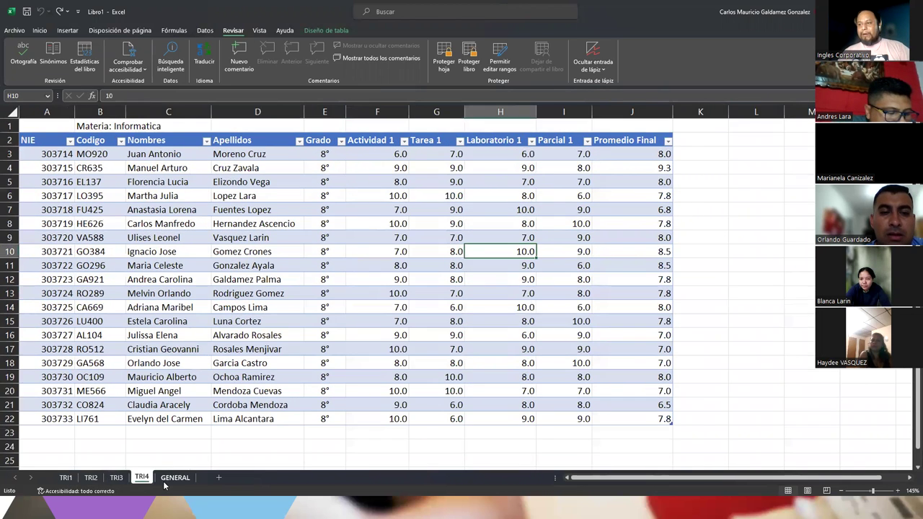
Step: Review the sheet protection options for the GENERAL sheet, and close them without applying protection
{"action": "left_click", "coordinate": [175, 478]}
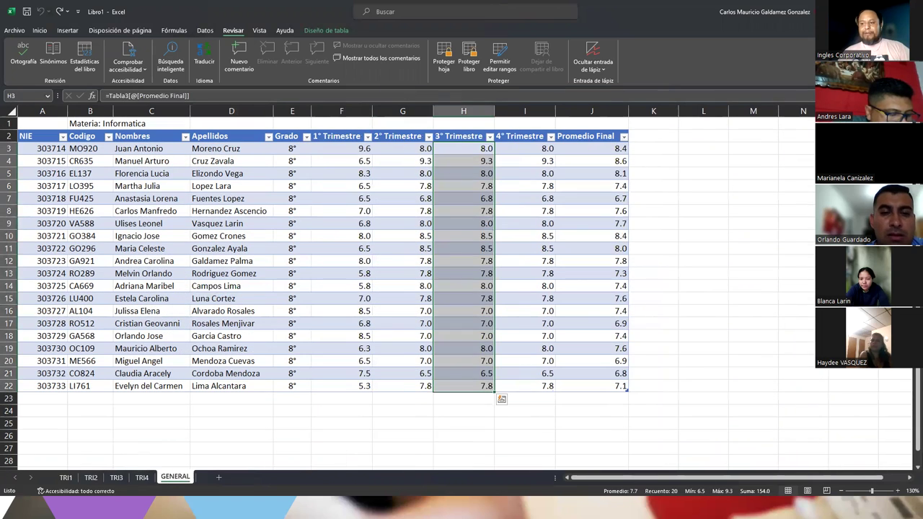
{"action": "left_click", "coordinate": [419, 235]}
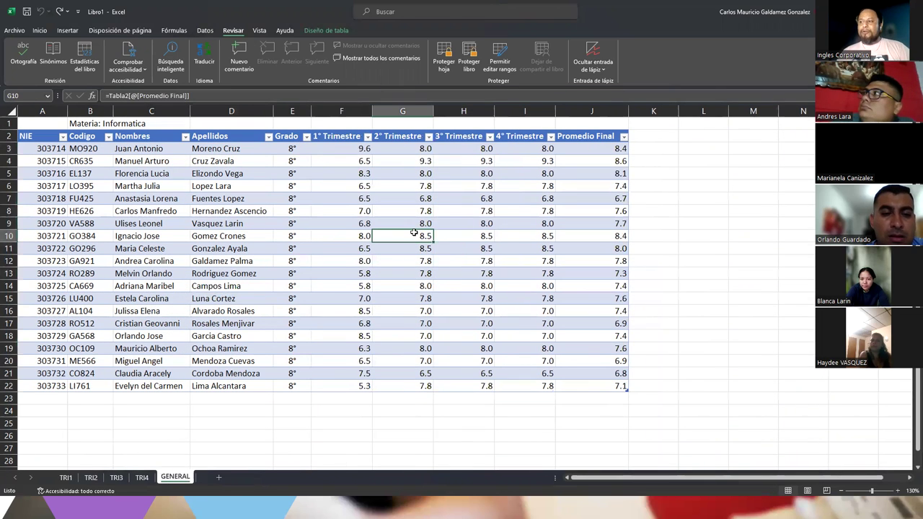
{"action": "left_click", "coordinate": [444, 65]}
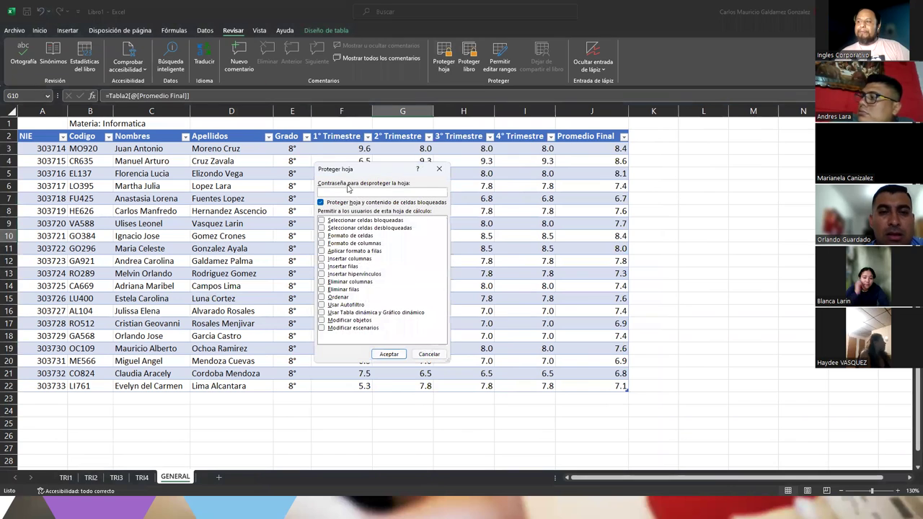
{"action": "left_click", "coordinate": [438, 169]}
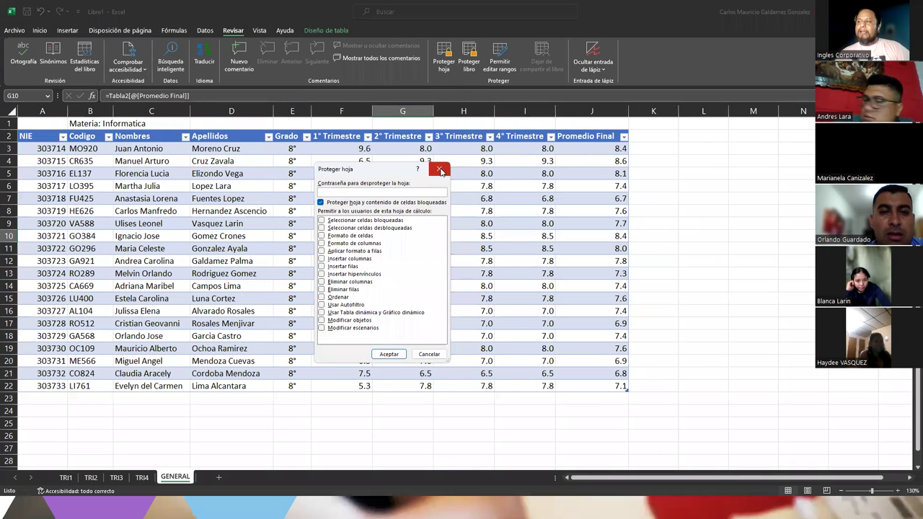
Step: Review the workbook structure and windows protection options twice without applying them, and switch back to the presentation slides
{"action": "left_click", "coordinate": [466, 50]}
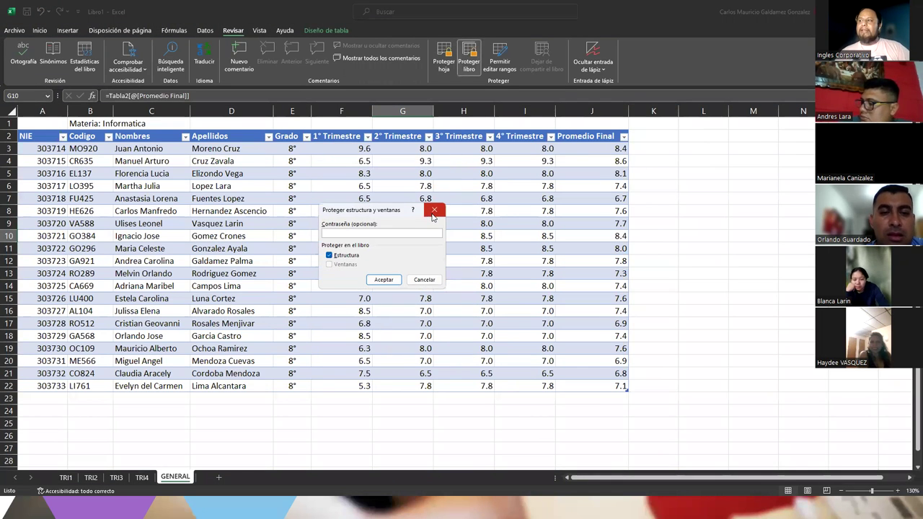
{"action": "left_click", "coordinate": [433, 212]}
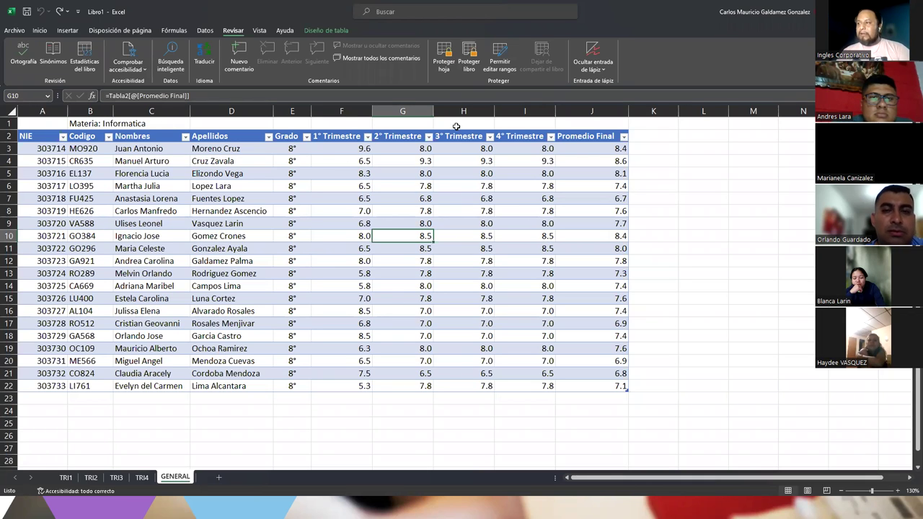
{"action": "left_click", "coordinate": [468, 62]}
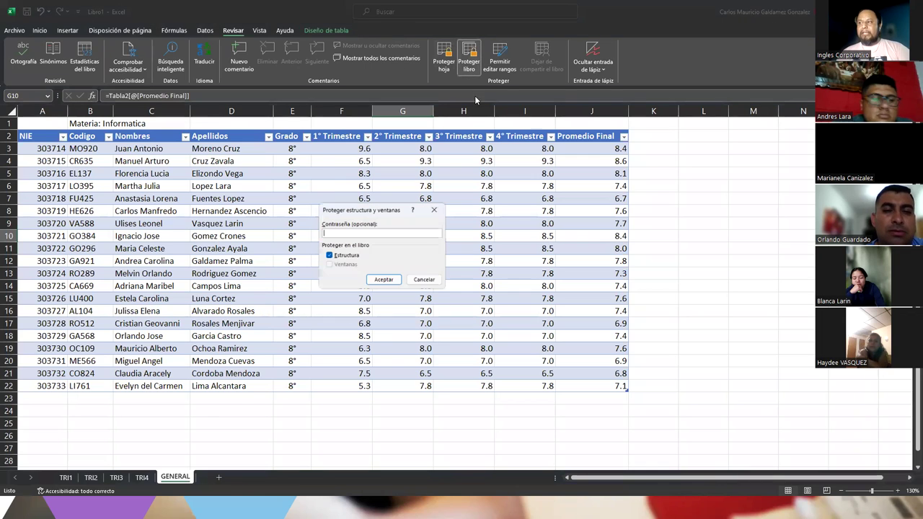
{"action": "left_click", "coordinate": [423, 278]}
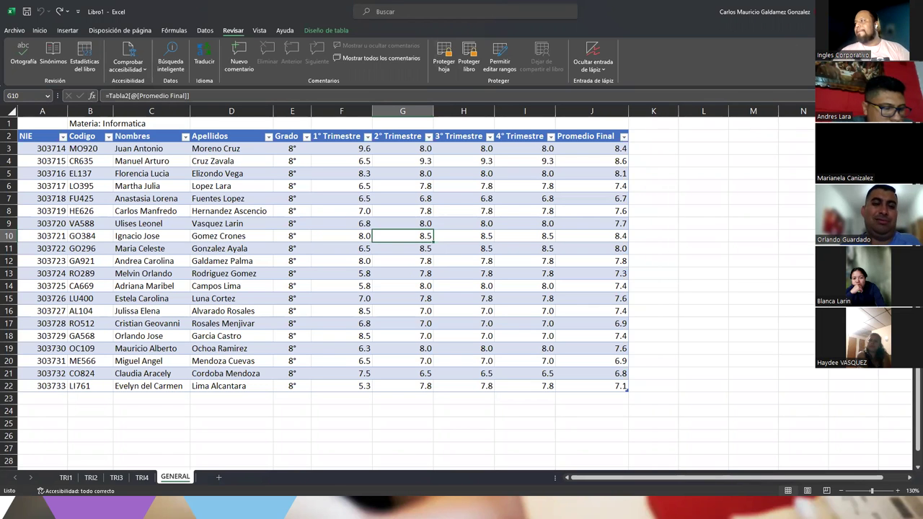
{"action": "key", "text": "alt+Tab"}
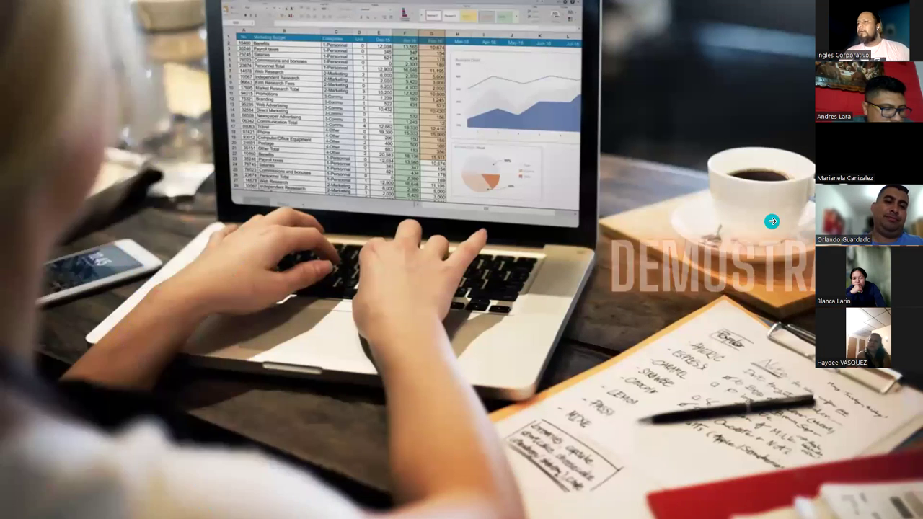